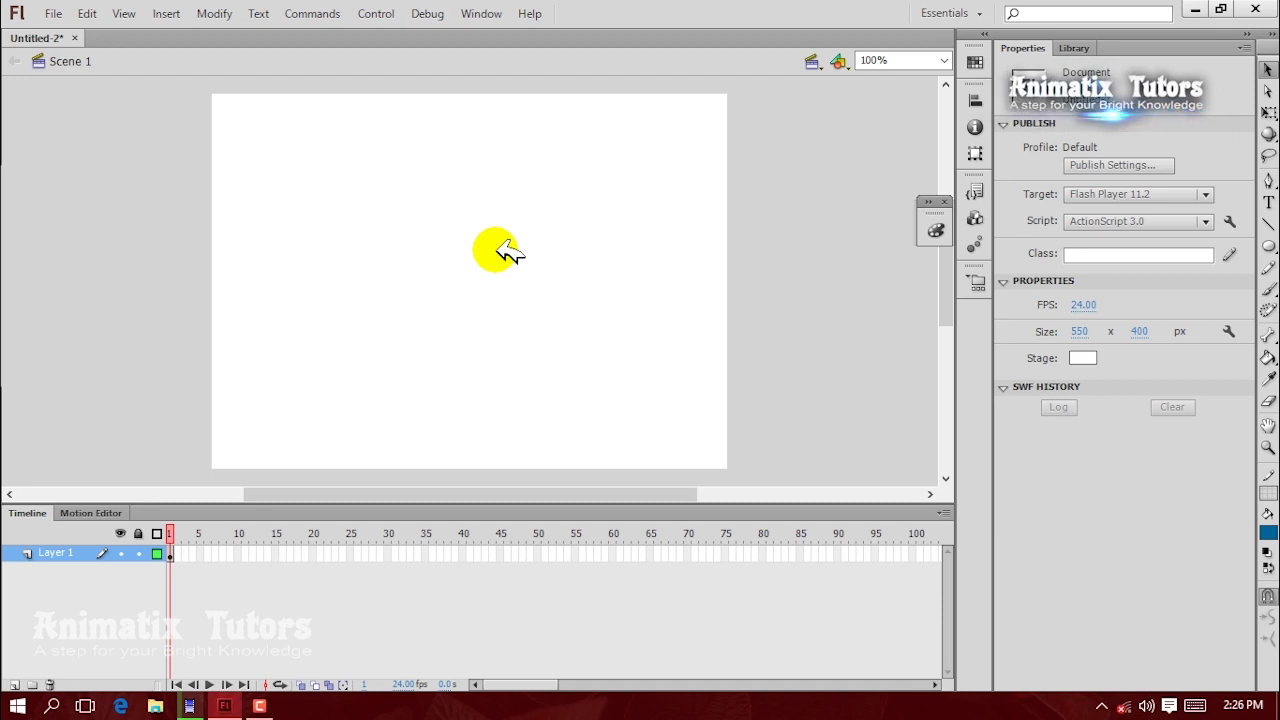
pyautogui.moveTo(347, 159); pyautogui.dragTo(590, 378)
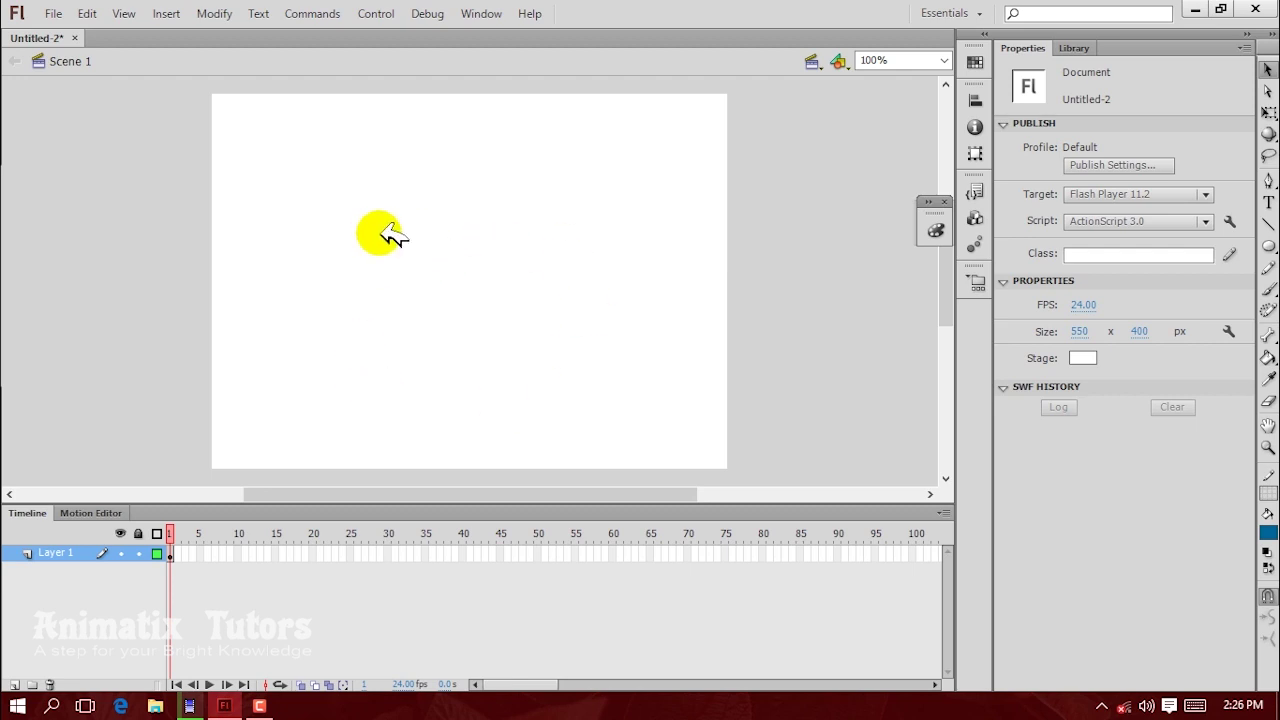
pyautogui.moveTo(289, 149); pyautogui.dragTo(485, 345)
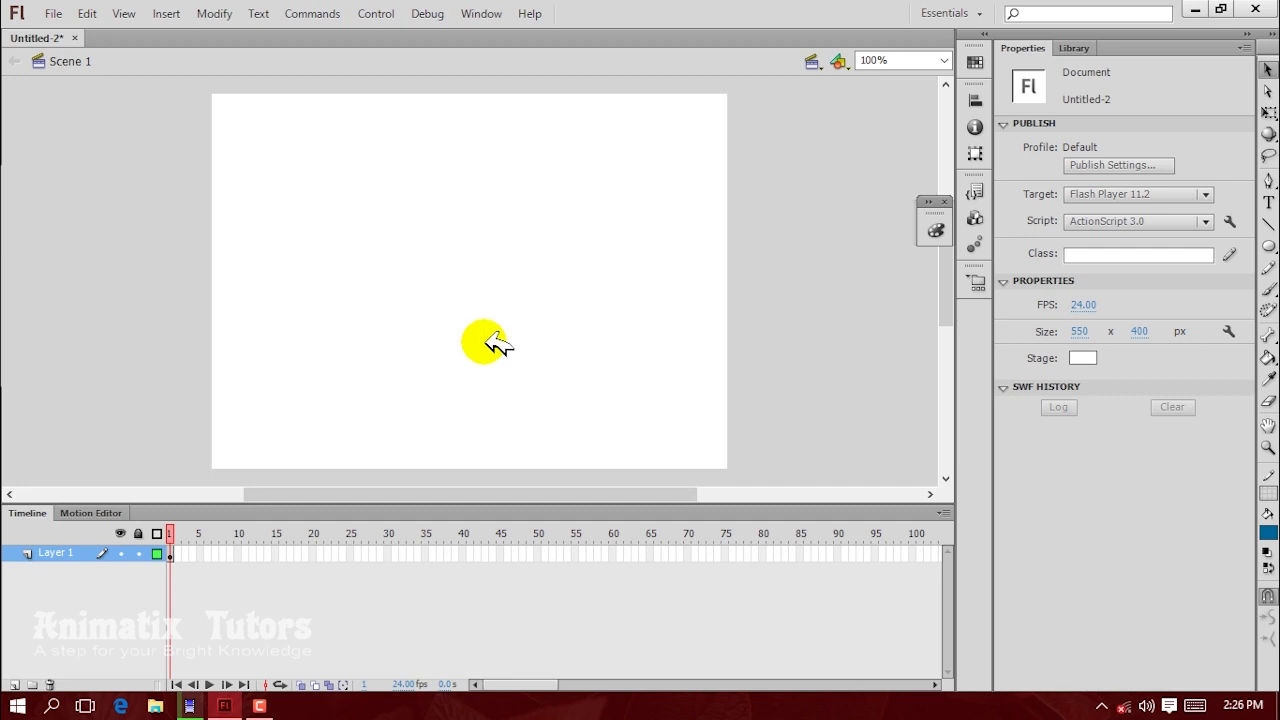
# Step: Draw a blue circle about 168 px wide without a stroke and position it near X 98, Y 78 on the stage
pyautogui.click(1268, 246)
pyautogui.moveTo(355, 177); pyautogui.dragTo(422, 258)
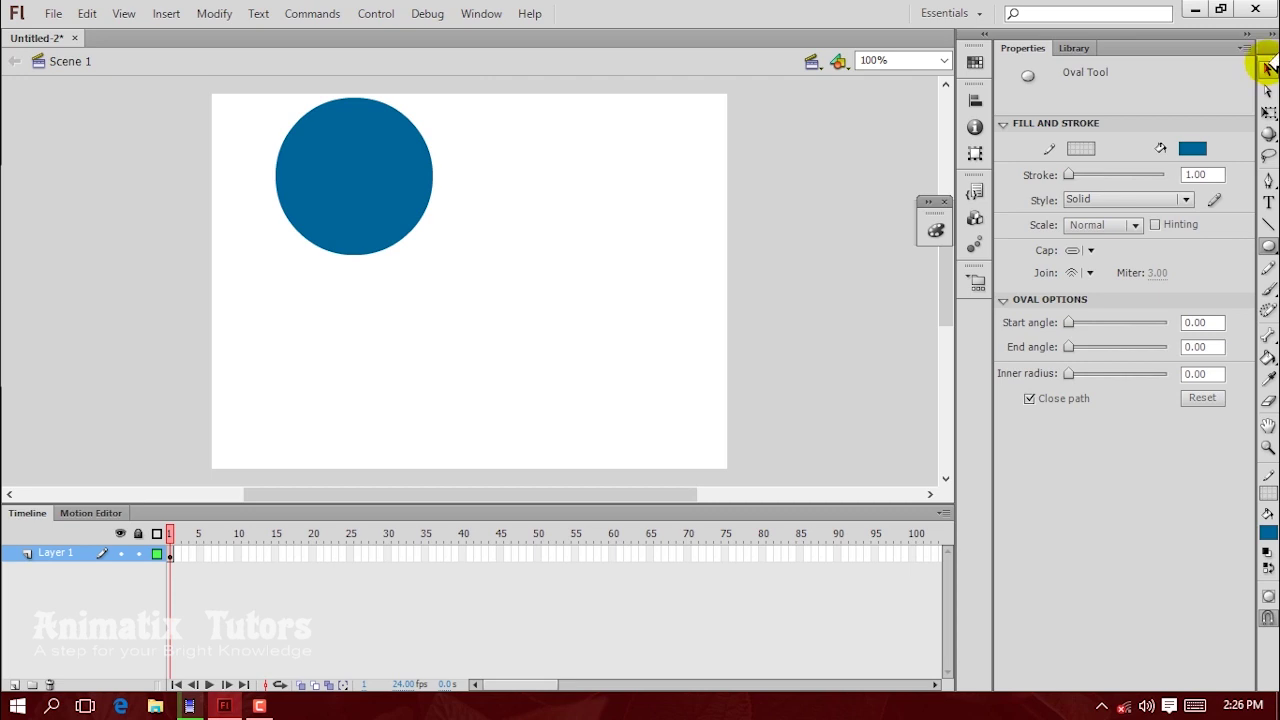
pyautogui.click(1268, 66)
pyautogui.moveTo(391, 180); pyautogui.dragTo(419, 248)
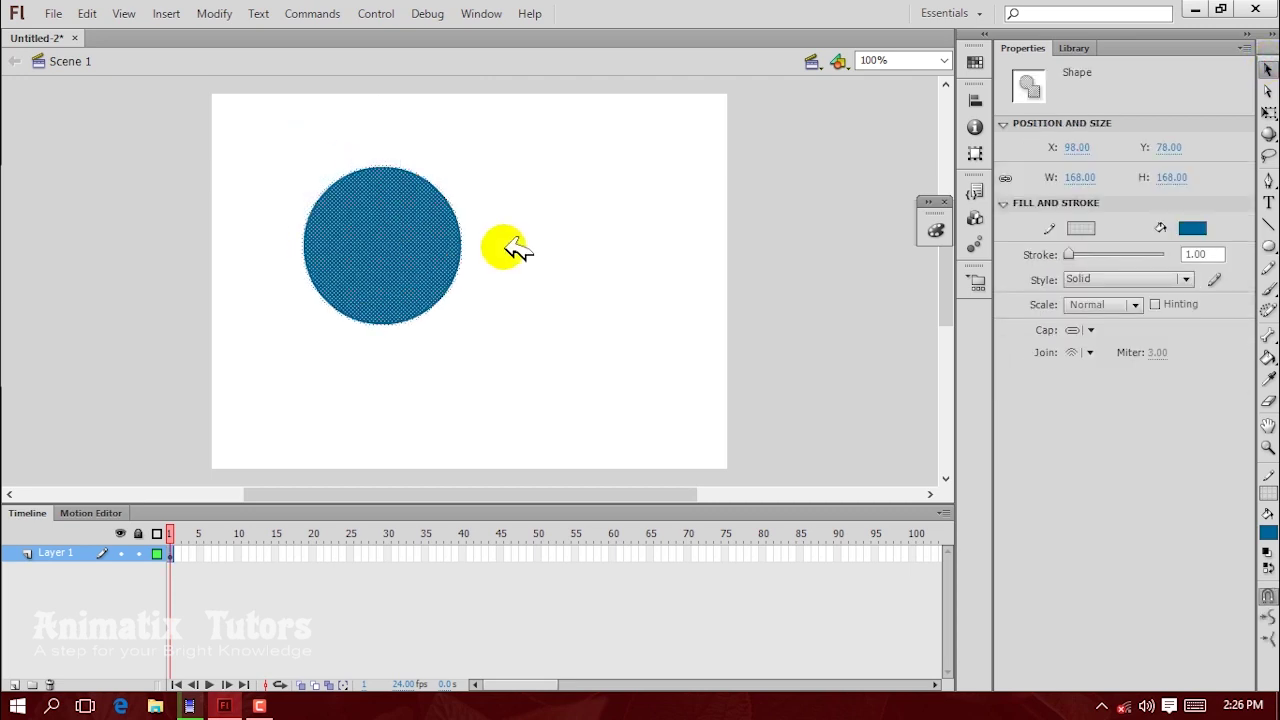
pyautogui.click(507, 248)
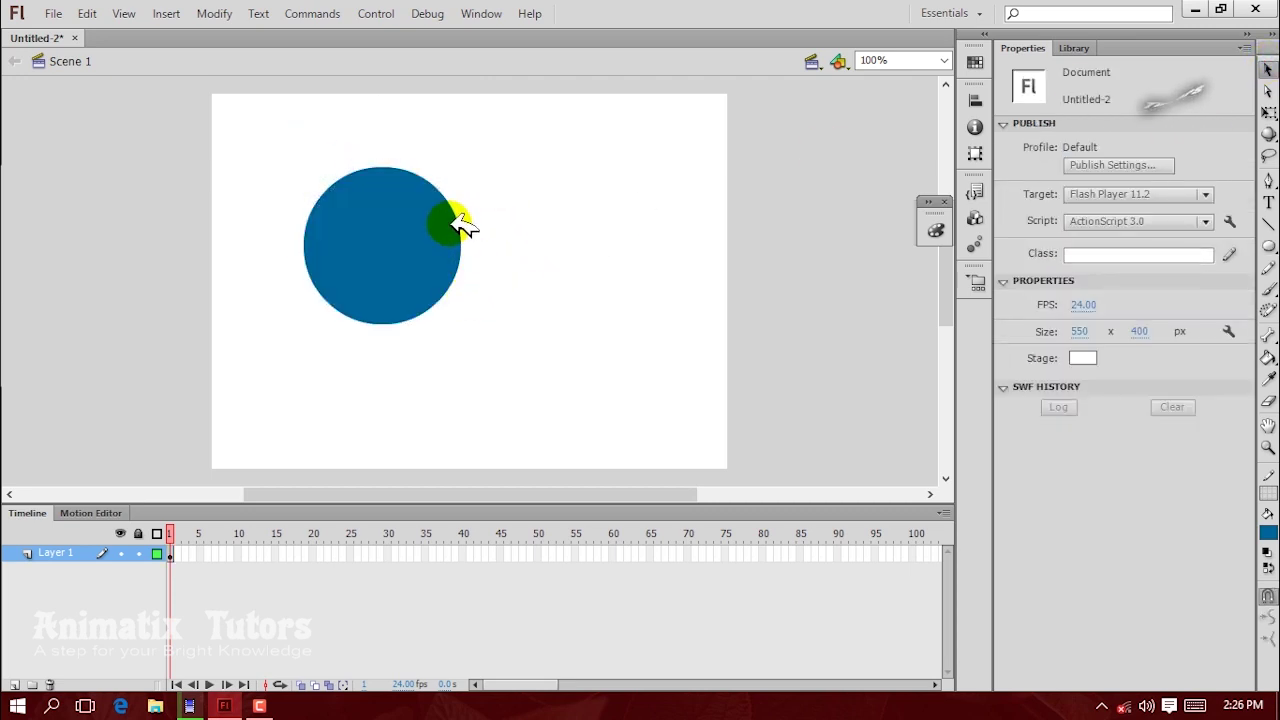
# Step: Bend the circle's right edge inward and flatten its lower-left edge to form a curved fan blade
pyautogui.moveTo(452, 214); pyautogui.dragTo(430, 245)
pyautogui.click(357, 309)
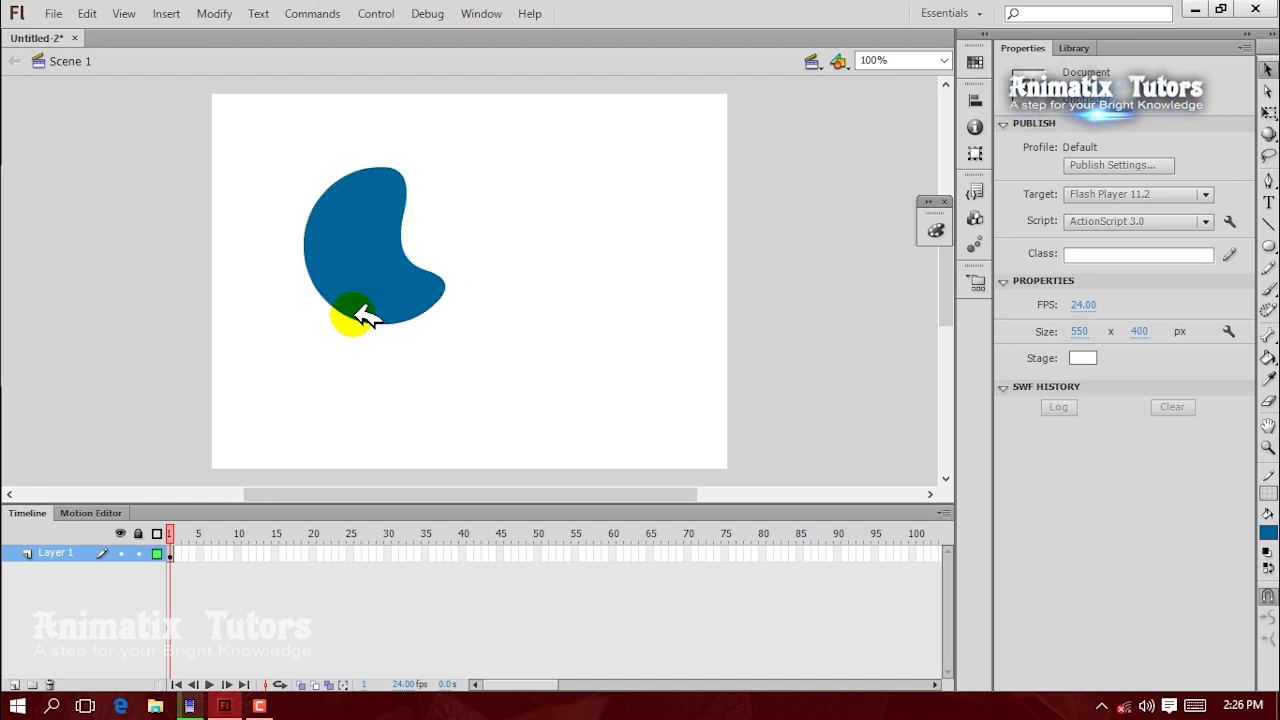
pyautogui.moveTo(357, 314); pyautogui.dragTo(326, 291)
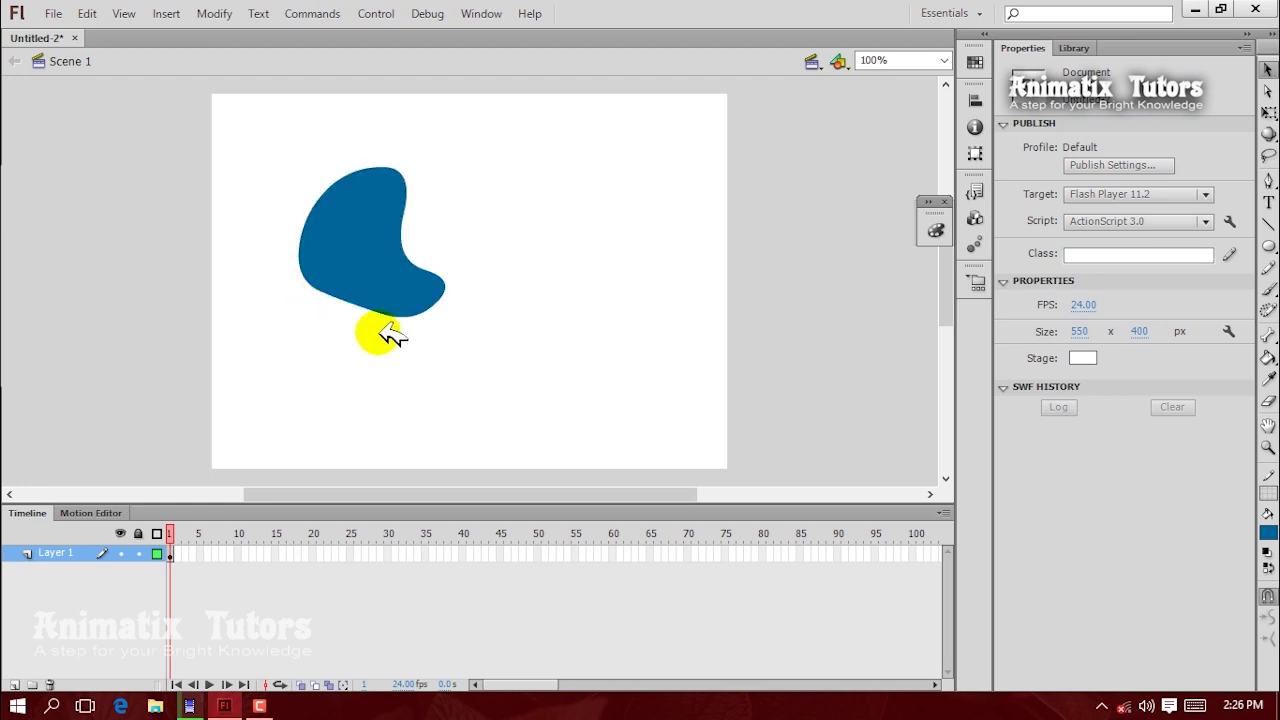
pyautogui.moveTo(402, 318)
pyautogui.mouseDown()
pyautogui.moveTo(412, 312)
pyautogui.moveTo(395, 326)
pyautogui.moveTo(447, 286)
pyautogui.moveTo(408, 312)
pyautogui.mouseUp()
# Step: Move the whole blade shape slightly up and right to about X 104, Y 50
pyautogui.moveTo(495, 314); pyautogui.dragTo(262, 140)
pyautogui.moveTo(366, 249); pyautogui.dragTo(376, 223)
pyautogui.click(513, 241)
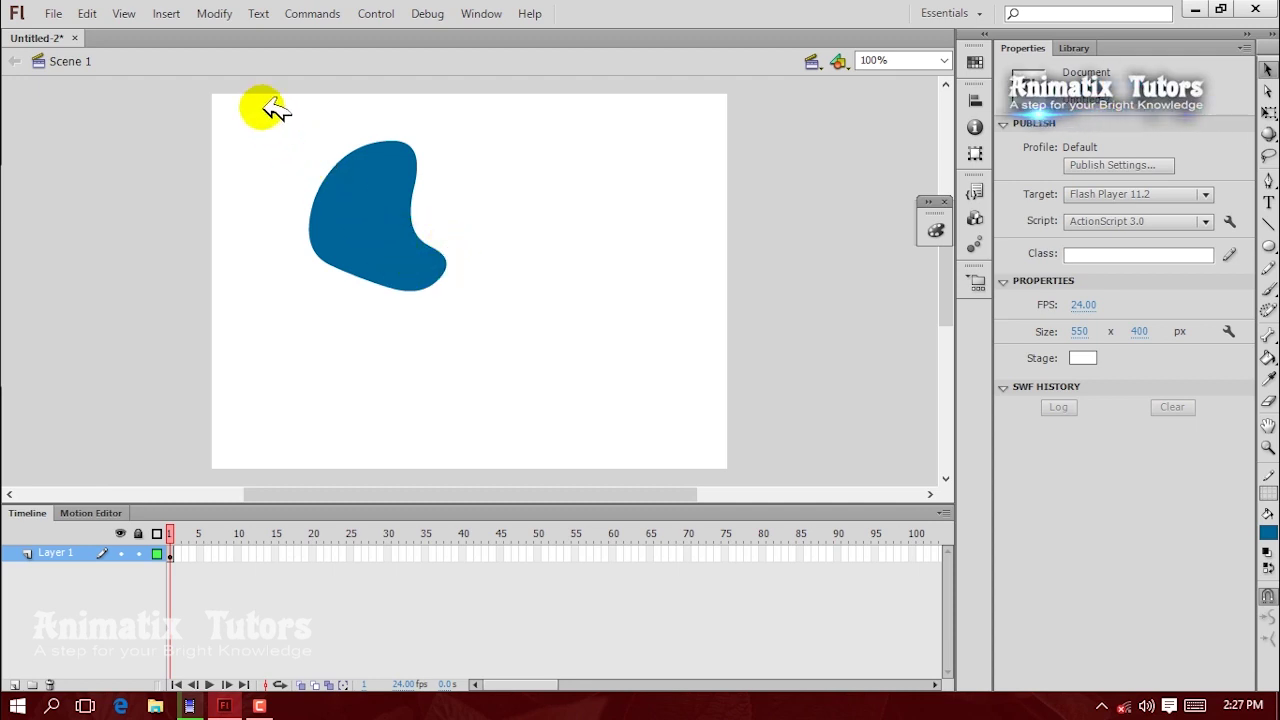
# Step: Scale the blade down with Free Transform to about 97 by 107 px
pyautogui.click(394, 223)
pyautogui.click(1267, 112)
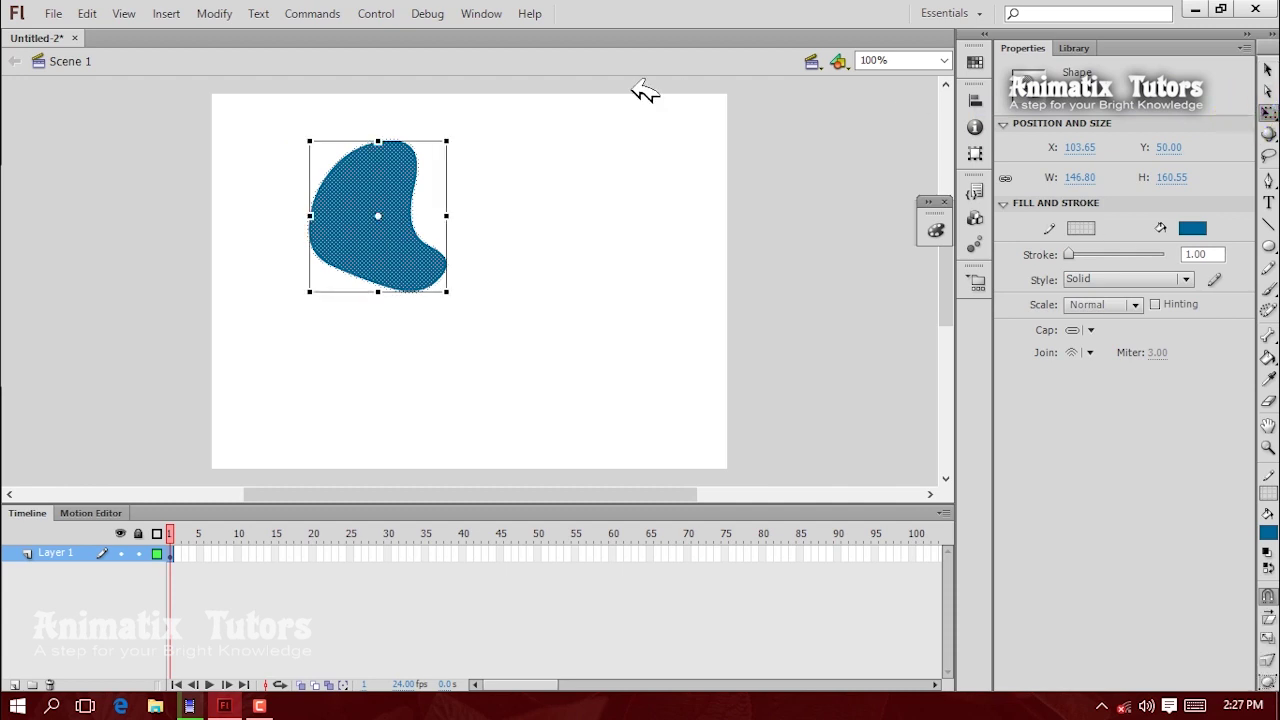
pyautogui.moveTo(446, 141); pyautogui.dragTo(428, 167)
pyautogui.click(534, 209)
# Step: Move the scaled blade slightly right on the stage to about X 155, Y 77
pyautogui.moveTo(290, 118); pyautogui.dragTo(526, 391)
pyautogui.moveTo(398, 245); pyautogui.dragTo(424, 248)
pyautogui.click(585, 280)
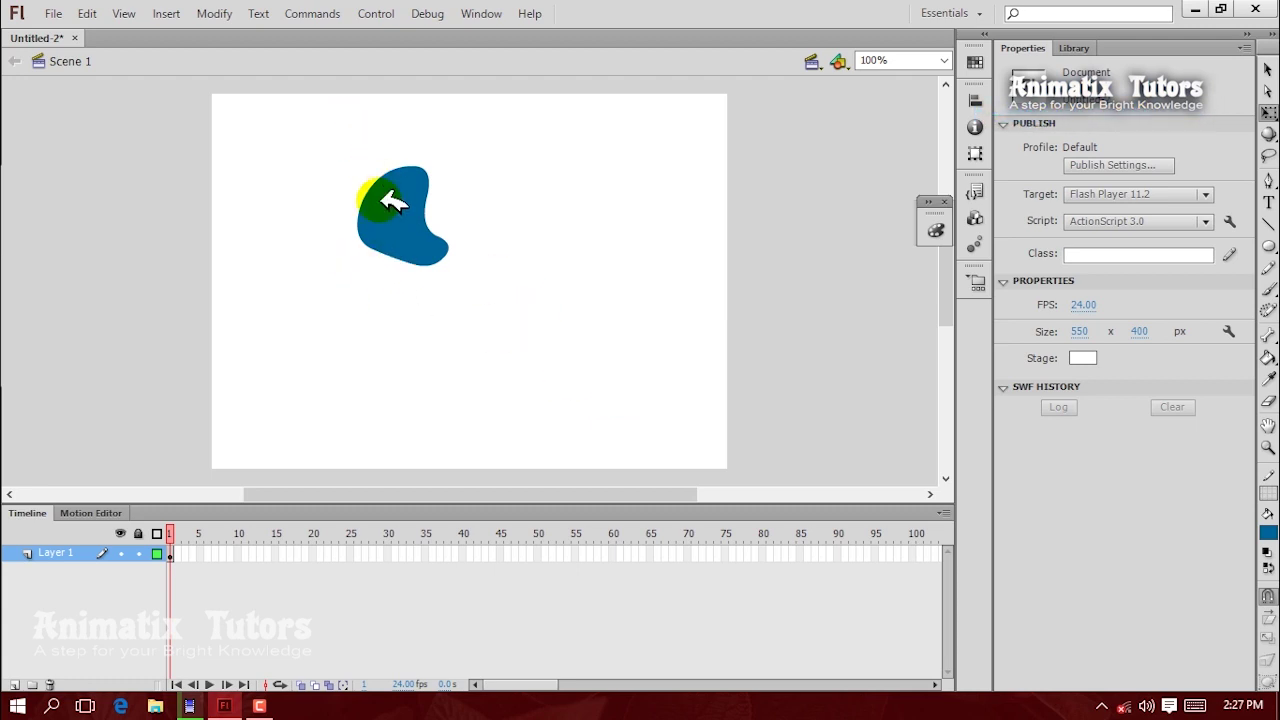
pyautogui.moveTo(307, 139); pyautogui.dragTo(540, 386)
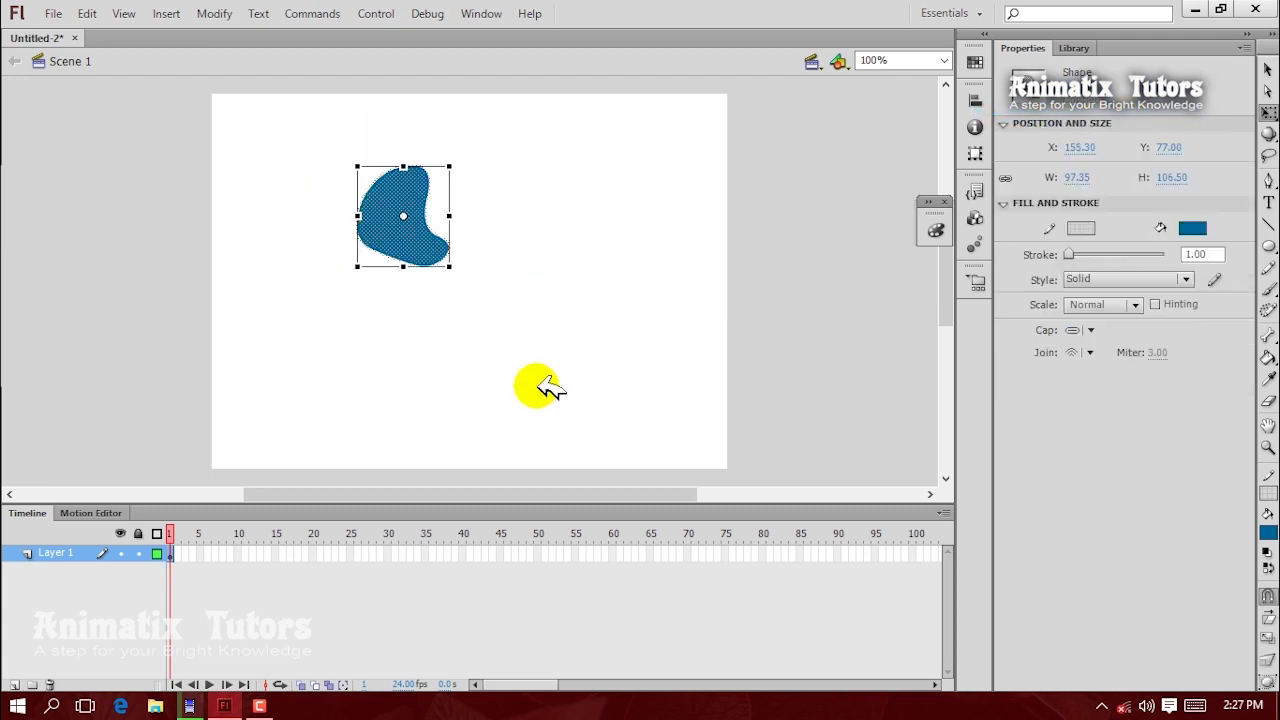
pyautogui.click(432, 314)
pyautogui.moveTo(430, 263); pyautogui.dragTo(458, 240)
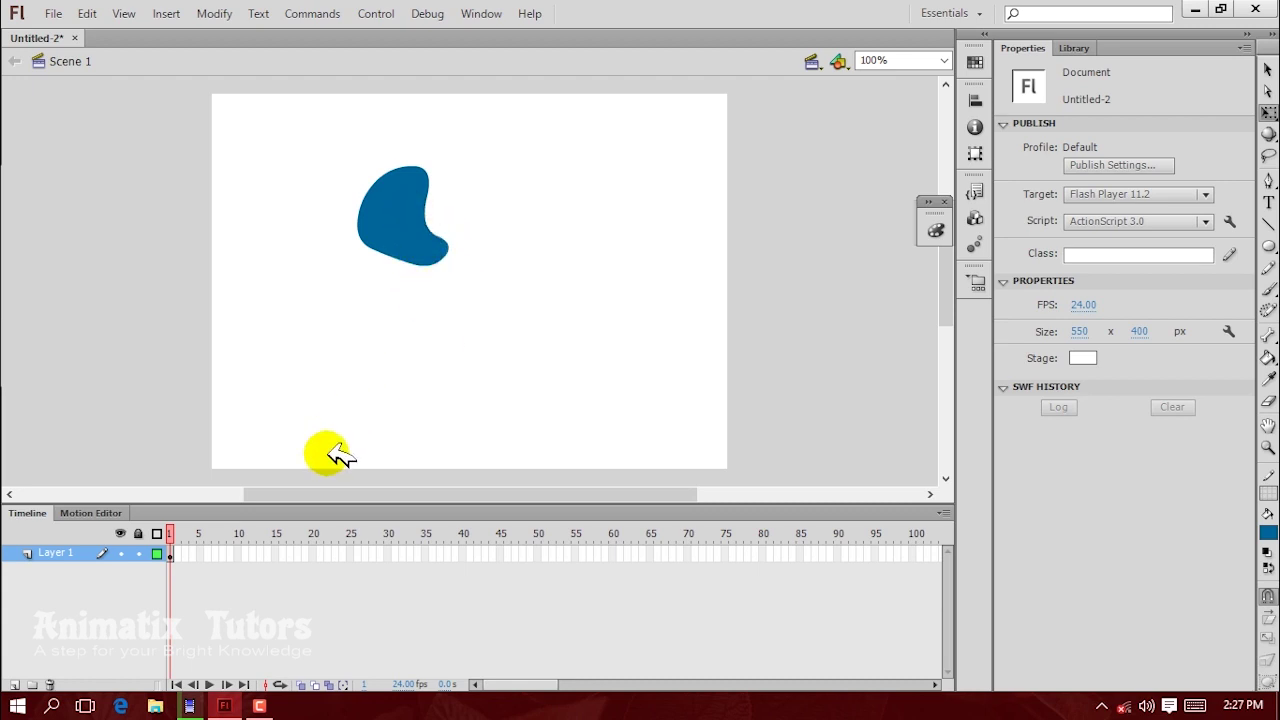
# Step: Rename the blade's layer as wings
pyautogui.click(62, 555)
pyautogui.doubleClick(52, 553)
pyautogui.write('wings')
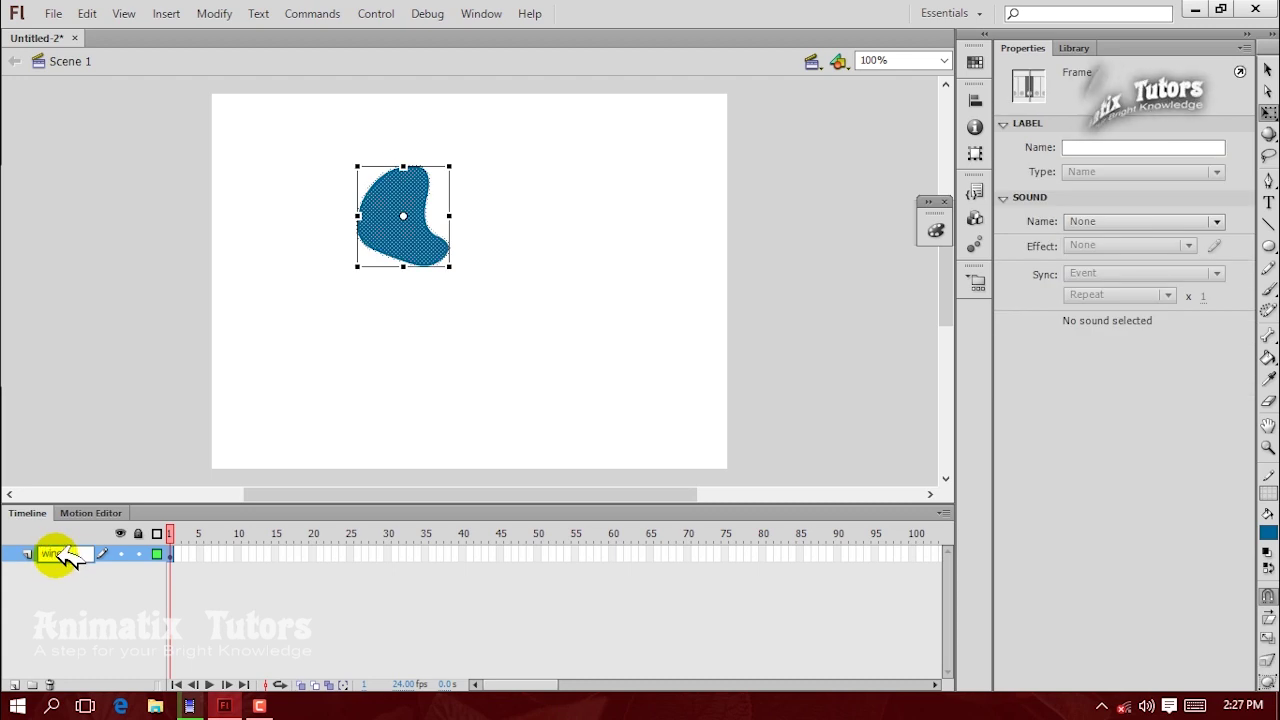
pyautogui.press('Return')
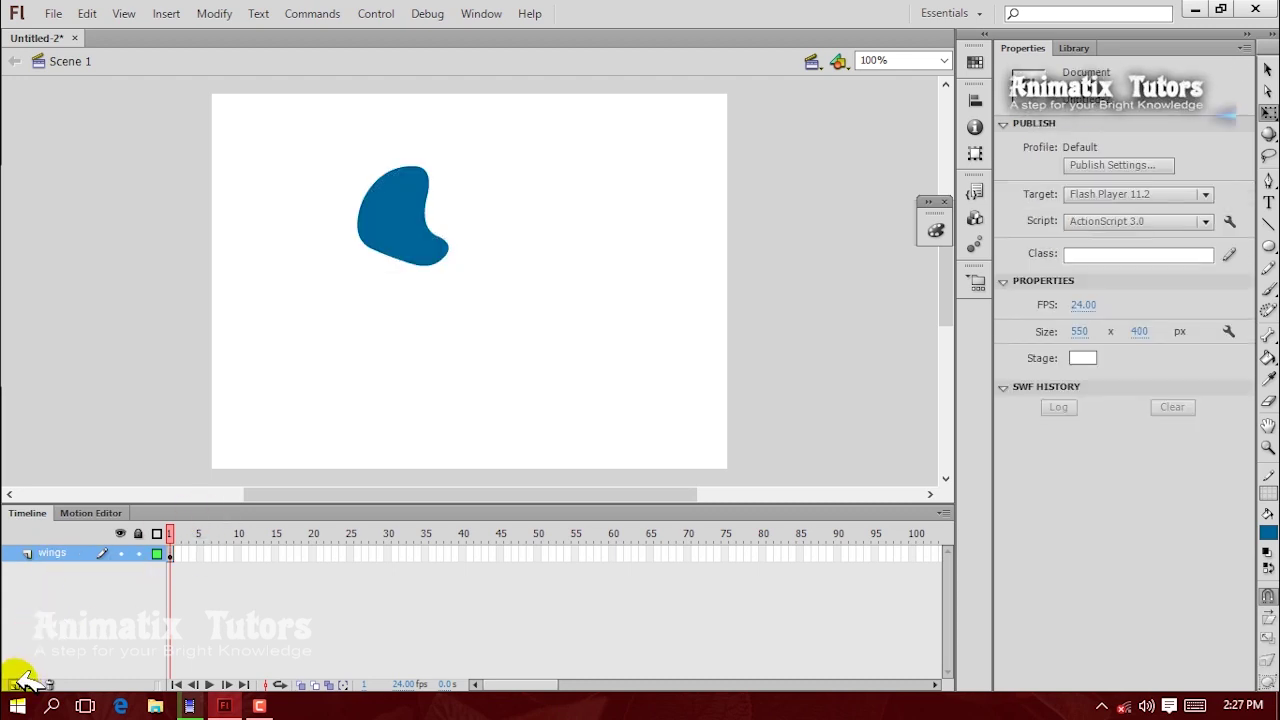
# Step: Add a new layer above the wings layer and name it c-ball
pyautogui.click(16, 684)
pyautogui.moveTo(57, 555)
pyautogui.mouseDown()
pyautogui.moveTo(57, 583)
pyautogui.moveTo(70, 553)
pyautogui.mouseUp()
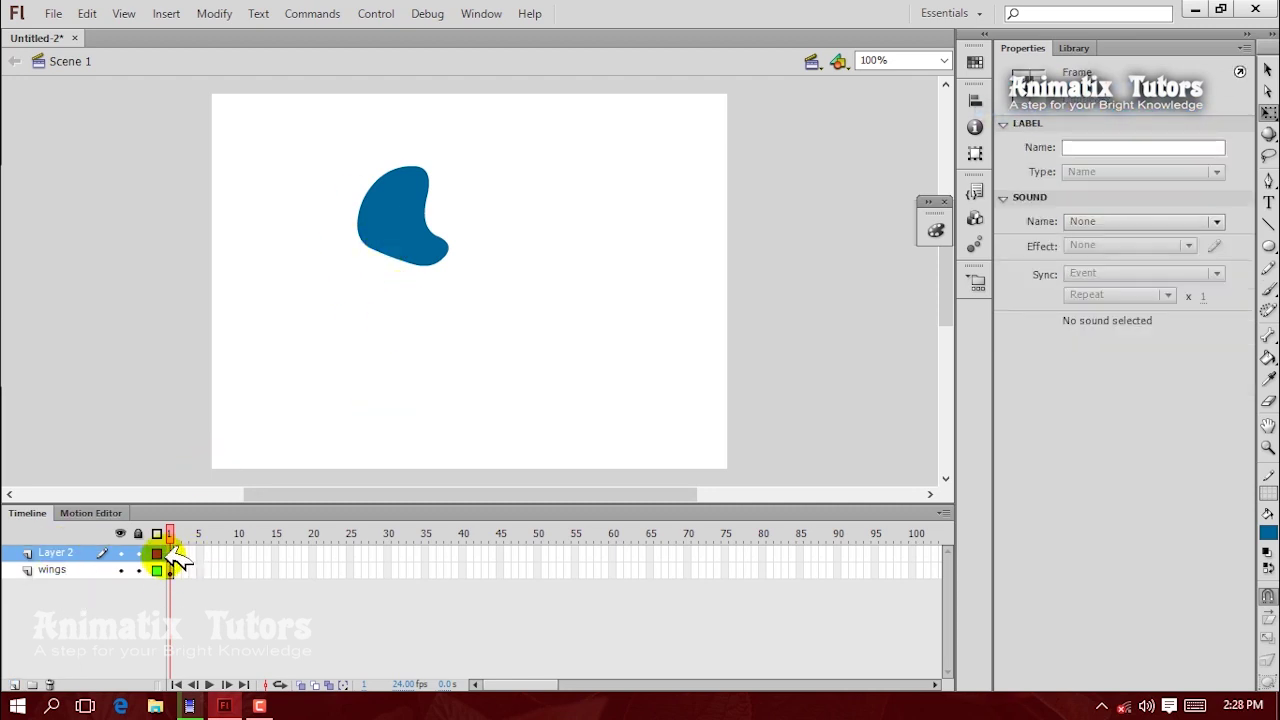
pyautogui.click(63, 582)
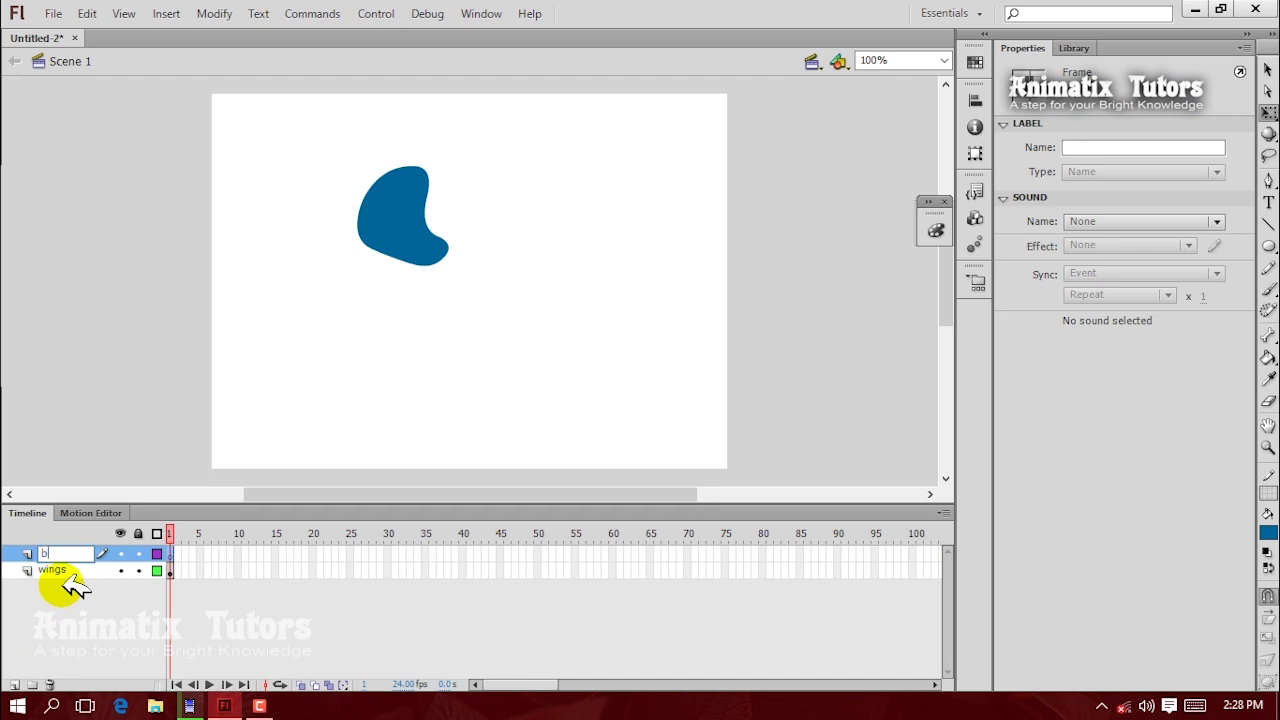
pyautogui.click(72, 580)
pyautogui.click(60, 552)
pyautogui.doubleClick(50, 550)
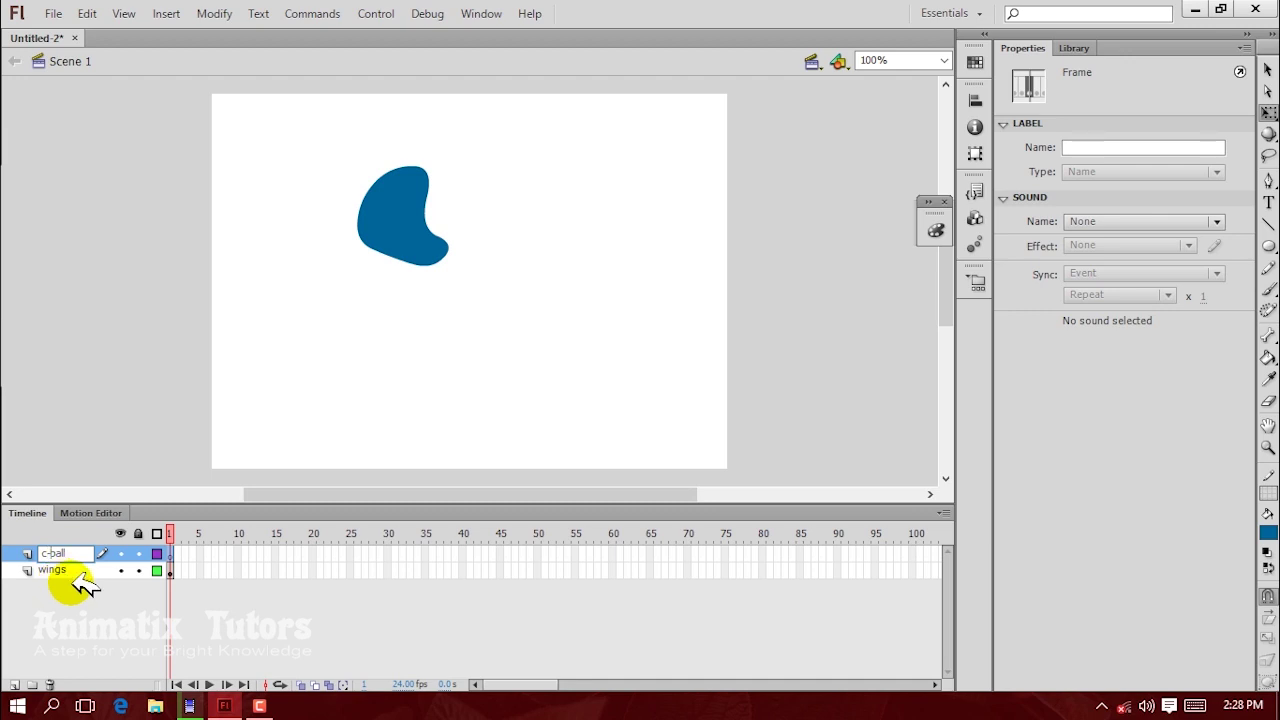
pyautogui.click(83, 585)
# Step: Draw a small circle about 53 px wide on the c-ball layer, to the lower right of the blade
pyautogui.click(1270, 245)
pyautogui.moveTo(584, 295); pyautogui.dragTo(607, 318)
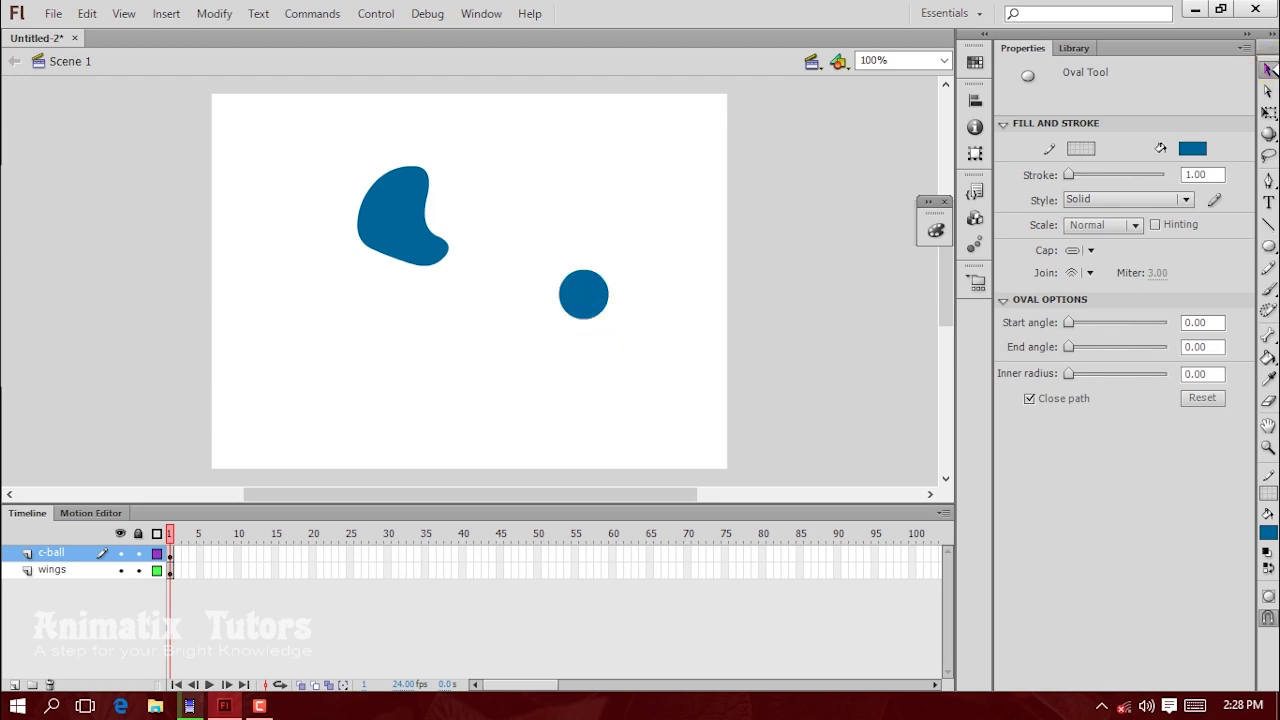
pyautogui.click(1268, 68)
pyautogui.click(586, 294)
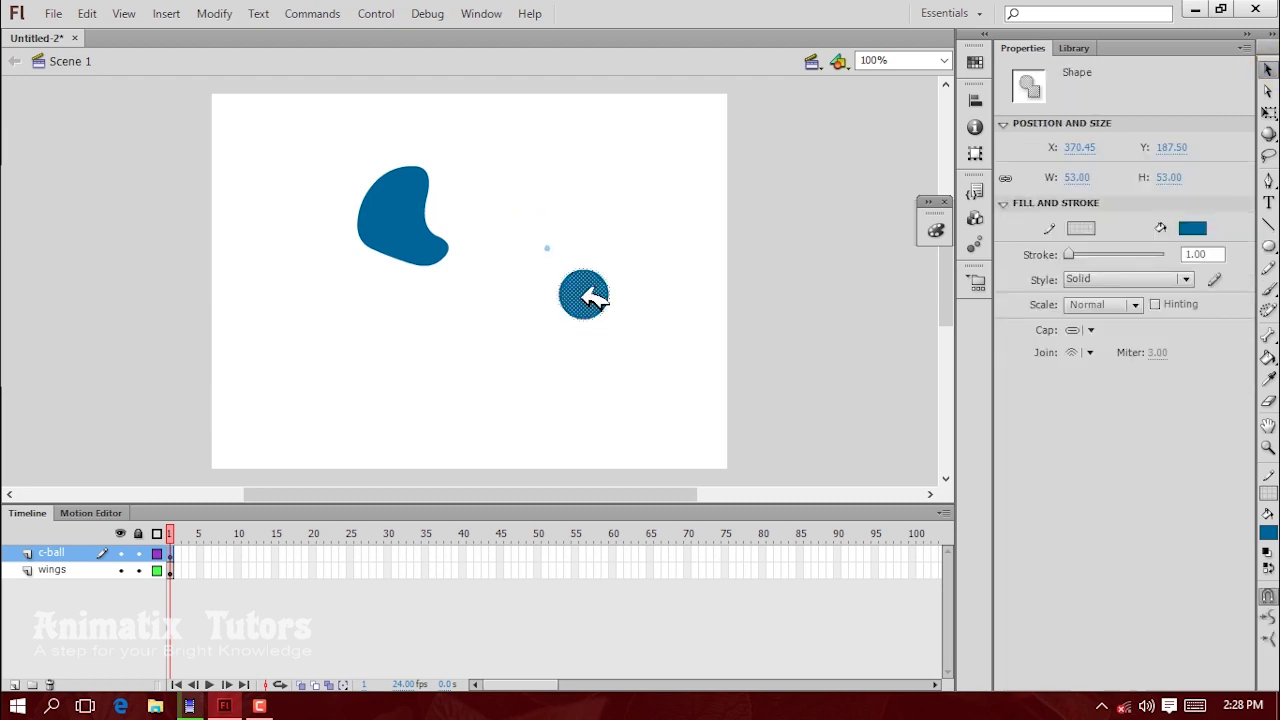
pyautogui.click(1083, 229)
pyautogui.click(1011, 270)
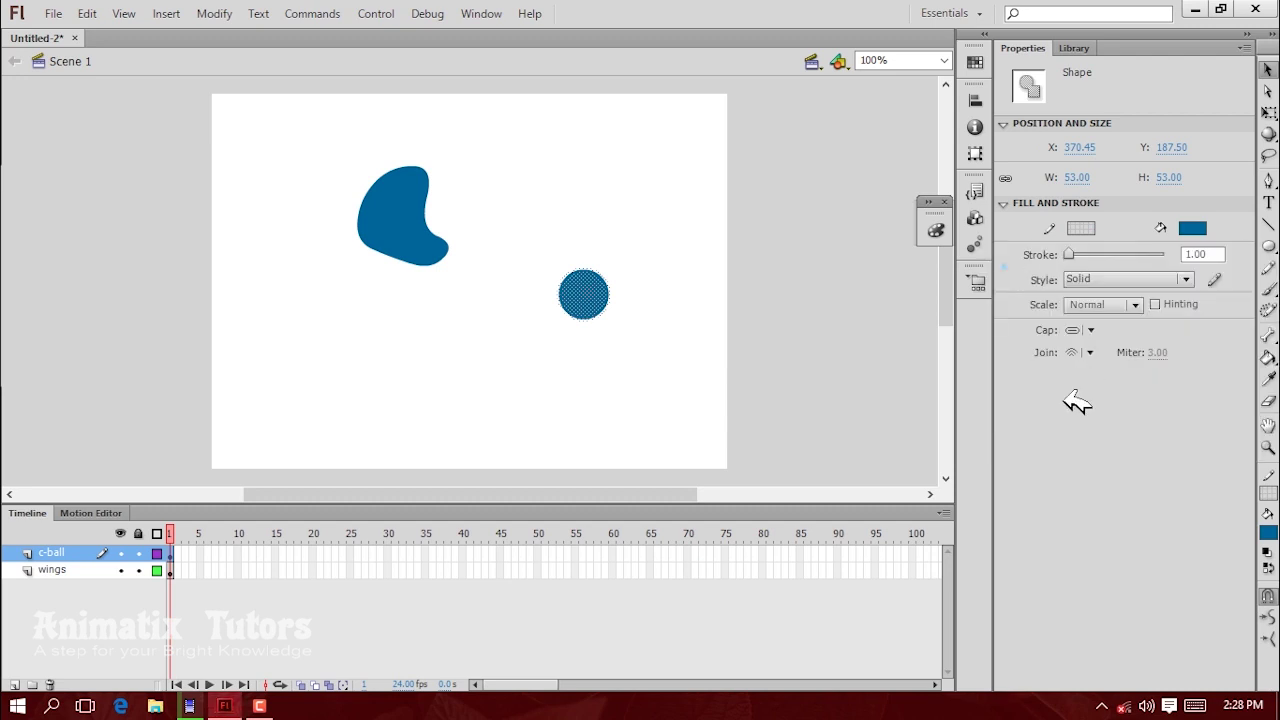
pyautogui.click(1078, 230)
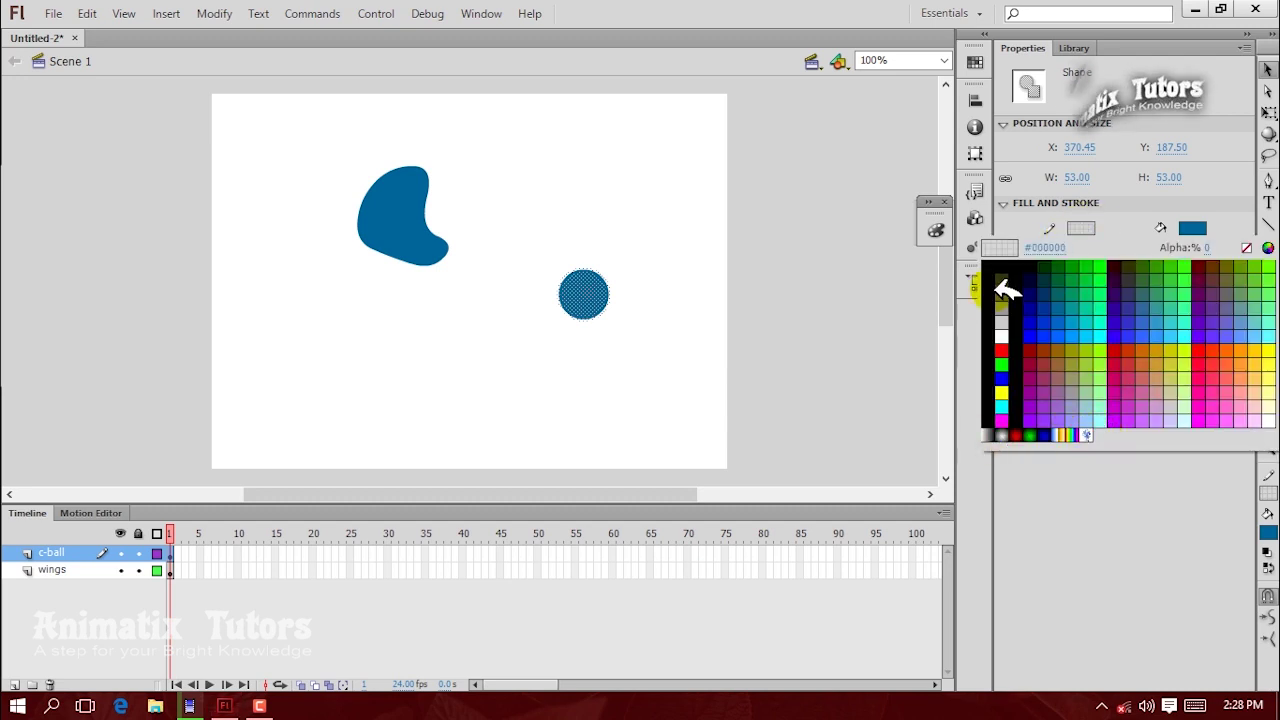
pyautogui.click(1030, 248)
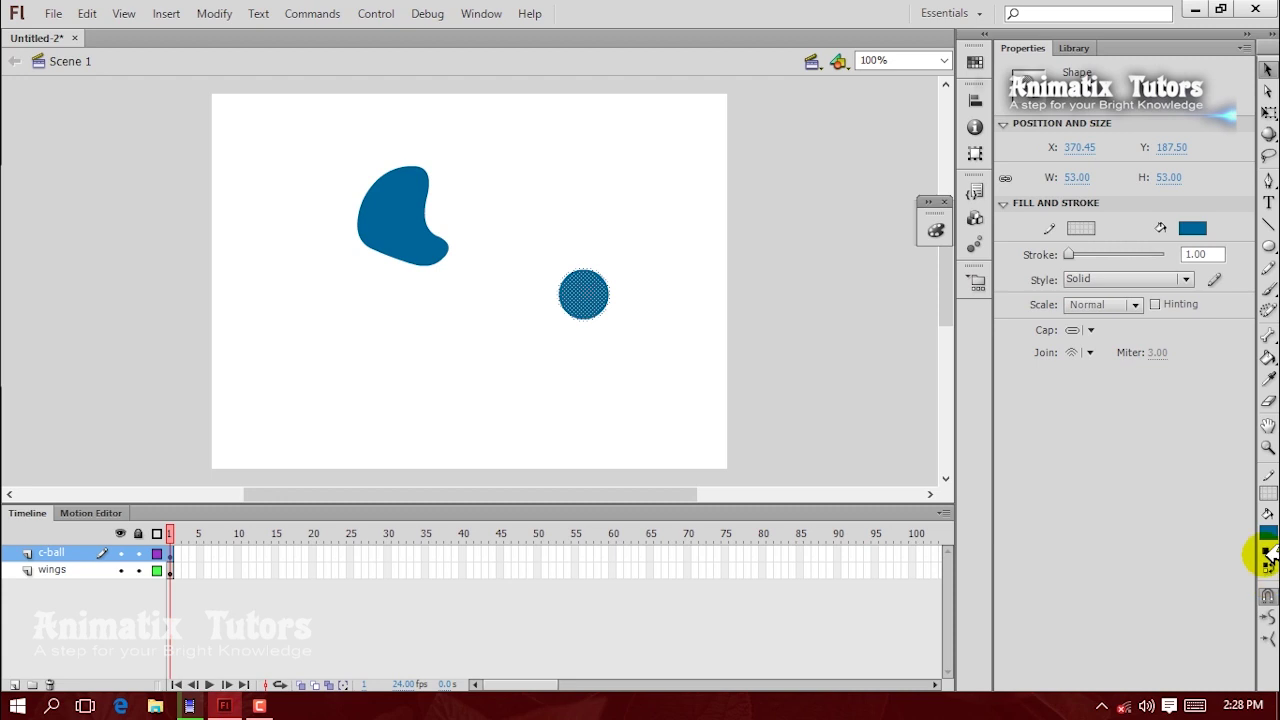
# Step: Fill the small circle with the blue-to-black radial gradient preset
pyautogui.click(1195, 229)
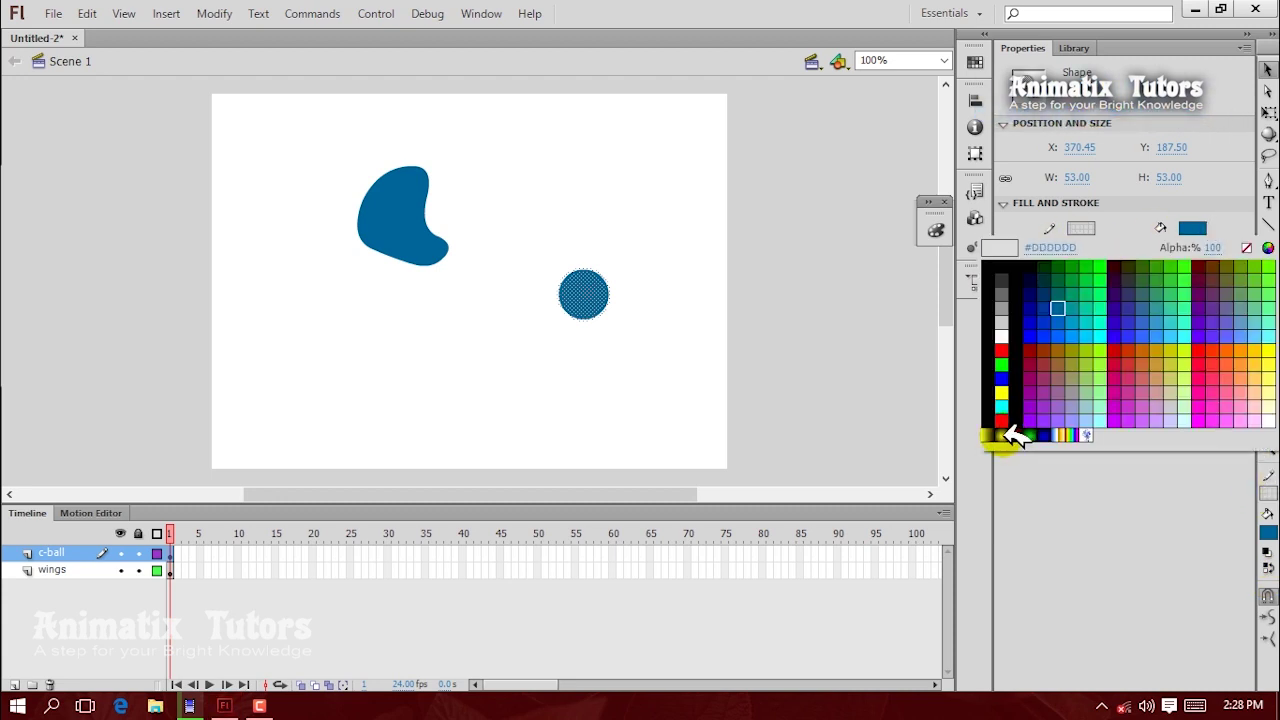
pyautogui.click(1046, 435)
pyautogui.click(830, 402)
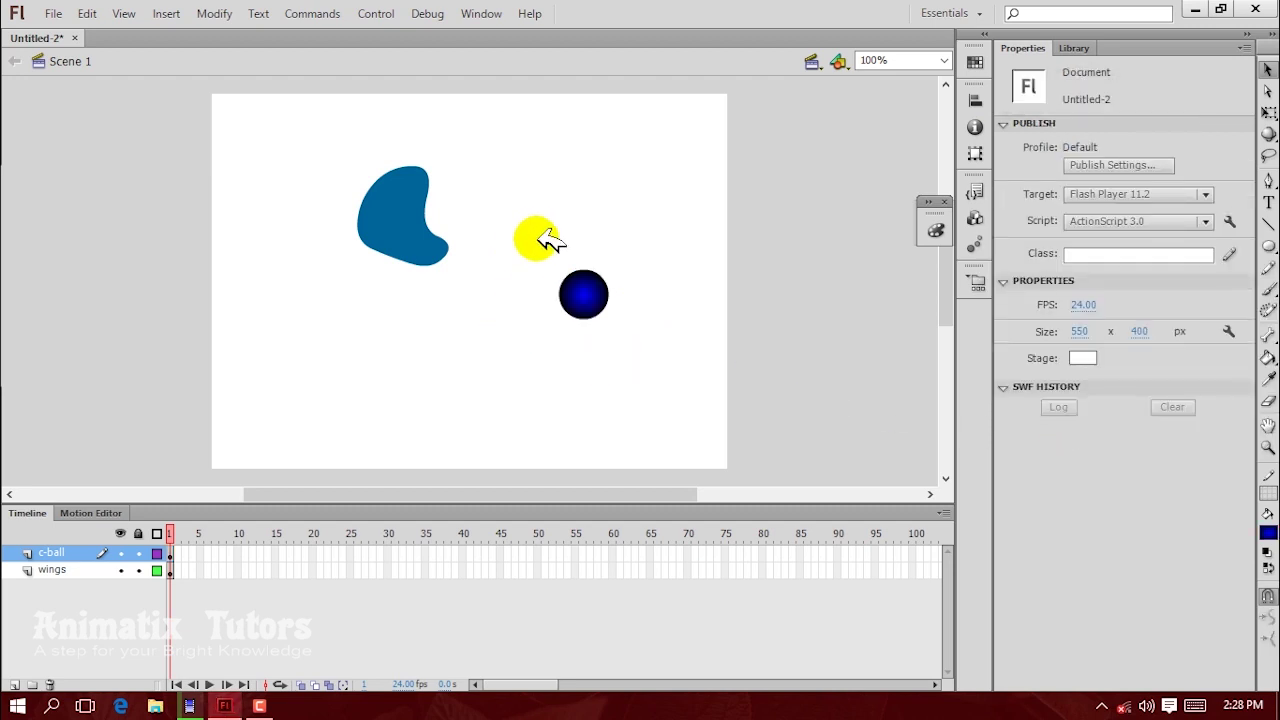
# Step: Move the gradient ball over the blade's lower-right tip, to about X 217, Y 151
pyautogui.click(604, 288)
pyautogui.moveTo(603, 287); pyautogui.dragTo(464, 256)
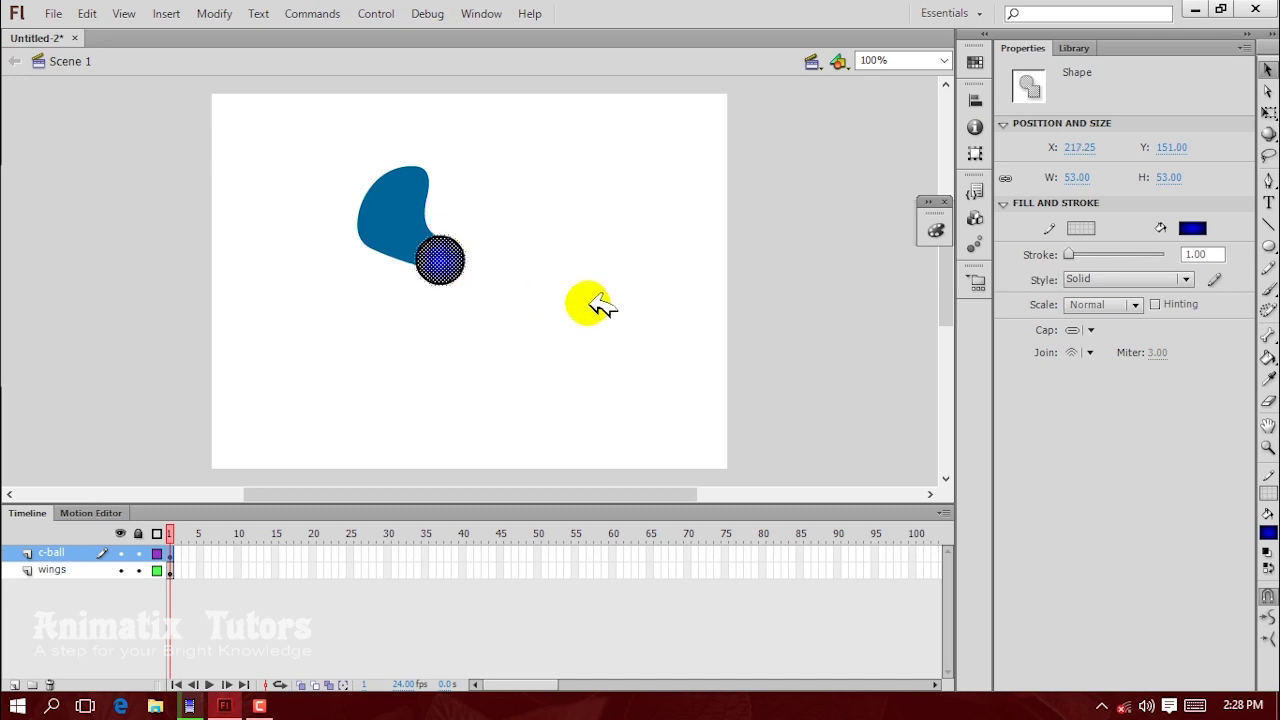
pyautogui.click(590, 303)
pyautogui.click(540, 310)
# Step: Copy the blade shape and paste the copy in place on the wings layer
pyautogui.click(408, 210)
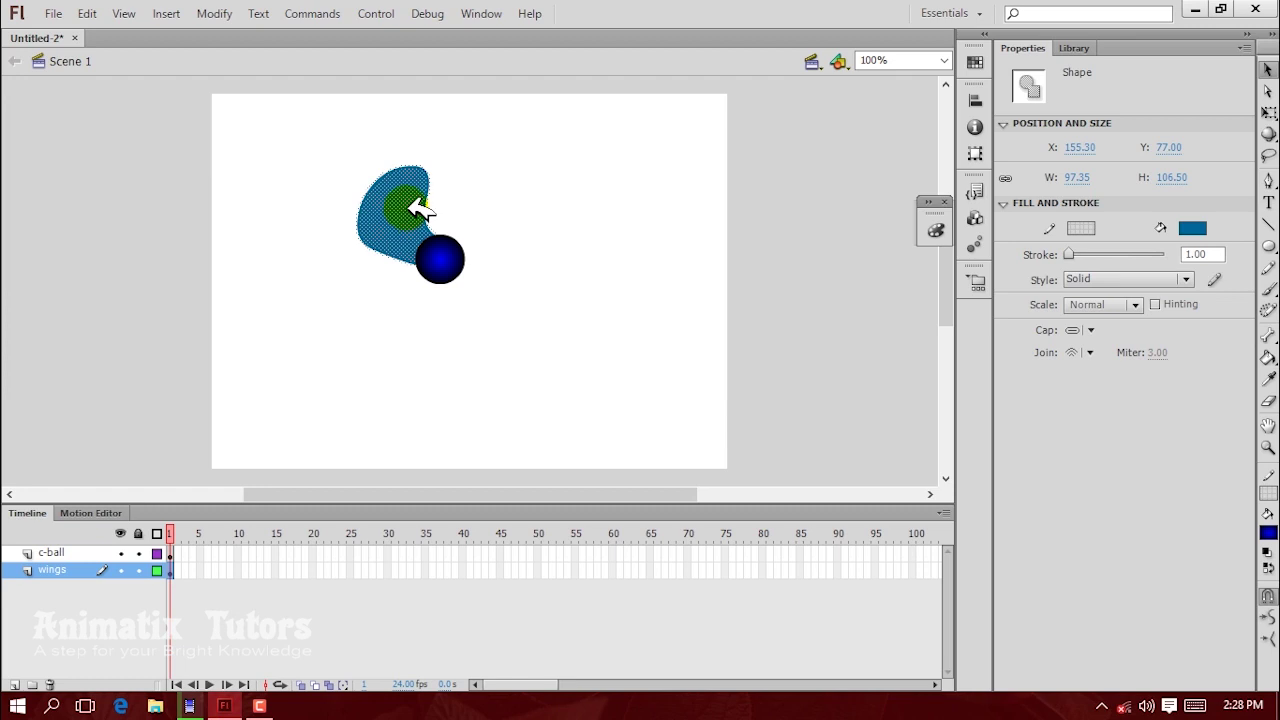
pyautogui.click(88, 14)
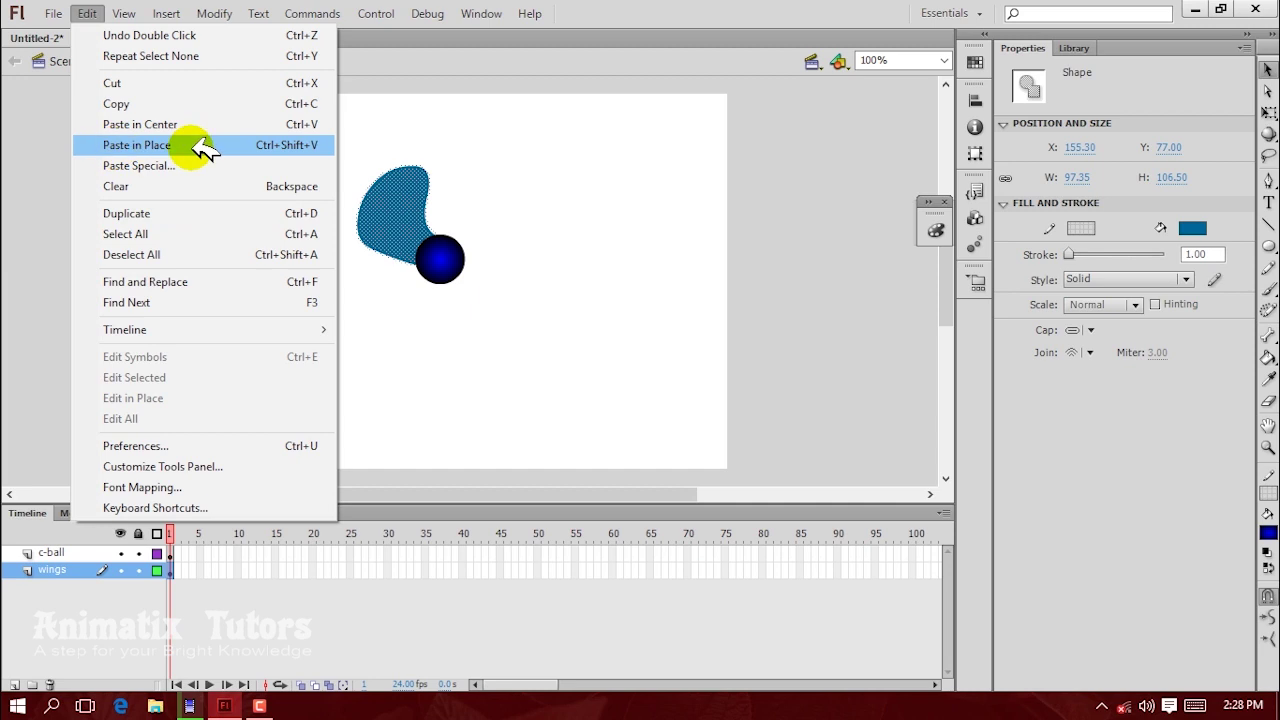
pyautogui.click(412, 204)
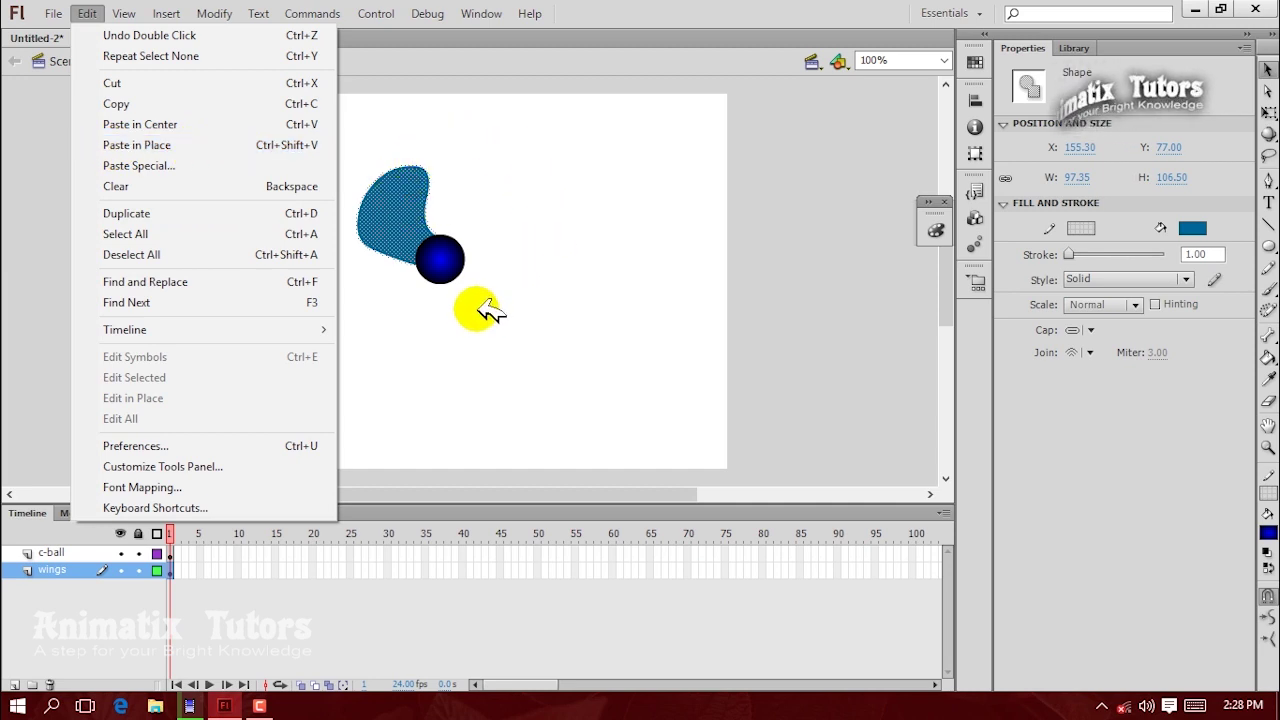
pyautogui.click(116, 103)
pyautogui.click(88, 13)
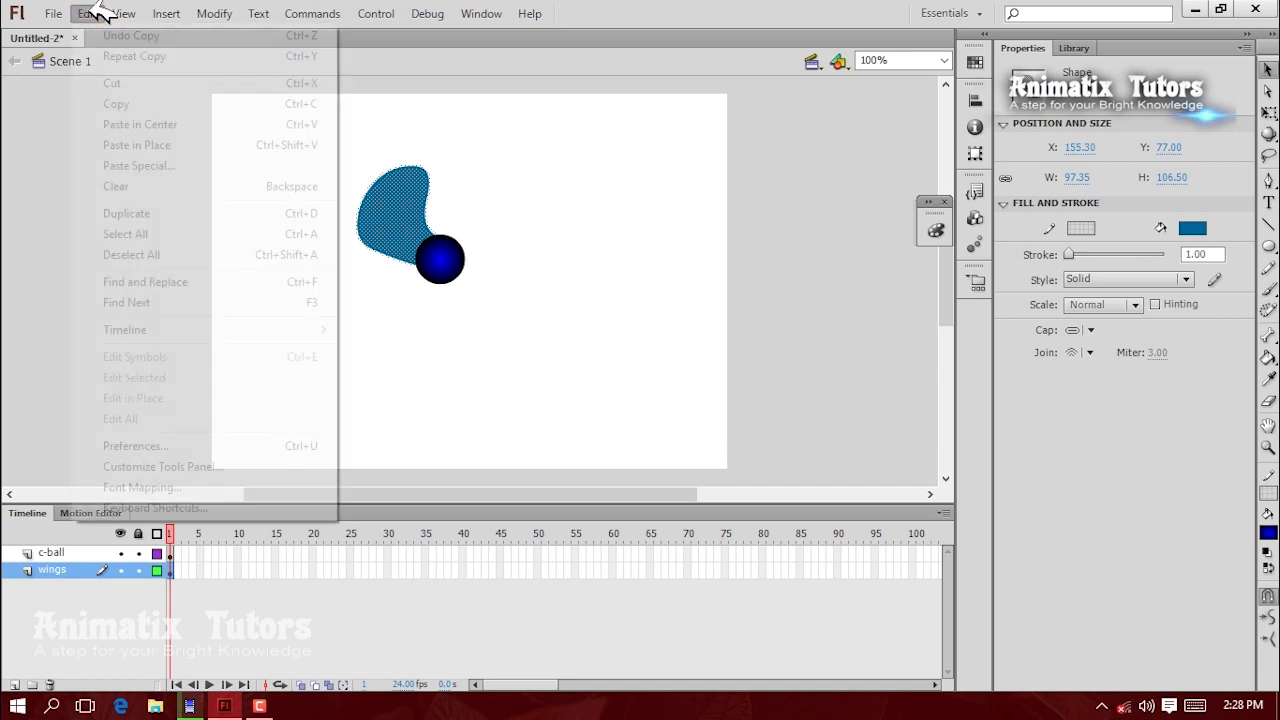
pyautogui.click(150, 145)
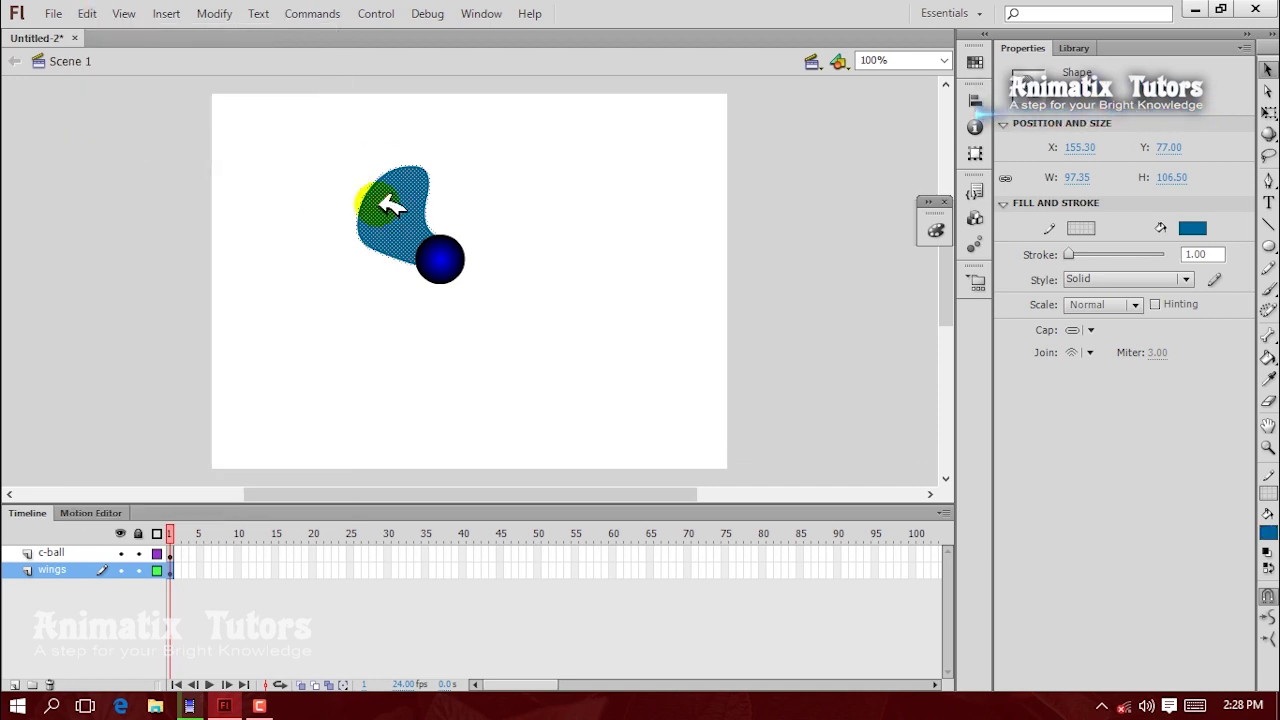
# Step: Rotate the pasted blade around the ball's centre with Free Transform so it extends to the ball's right
pyautogui.click(1268, 112)
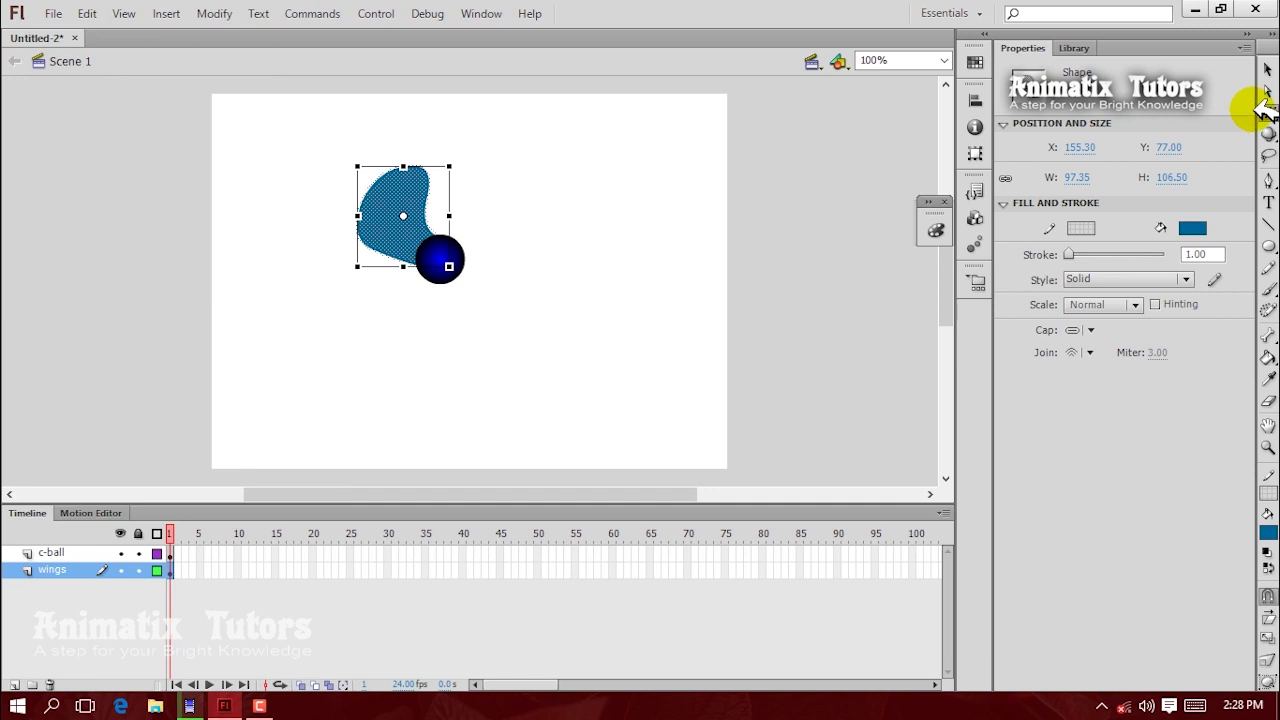
pyautogui.moveTo(404, 216)
pyautogui.mouseDown()
pyautogui.moveTo(457, 163)
pyautogui.moveTo(405, 217)
pyautogui.mouseUp()
pyautogui.moveTo(471, 137); pyautogui.dragTo(569, 357)
pyautogui.click(571, 380)
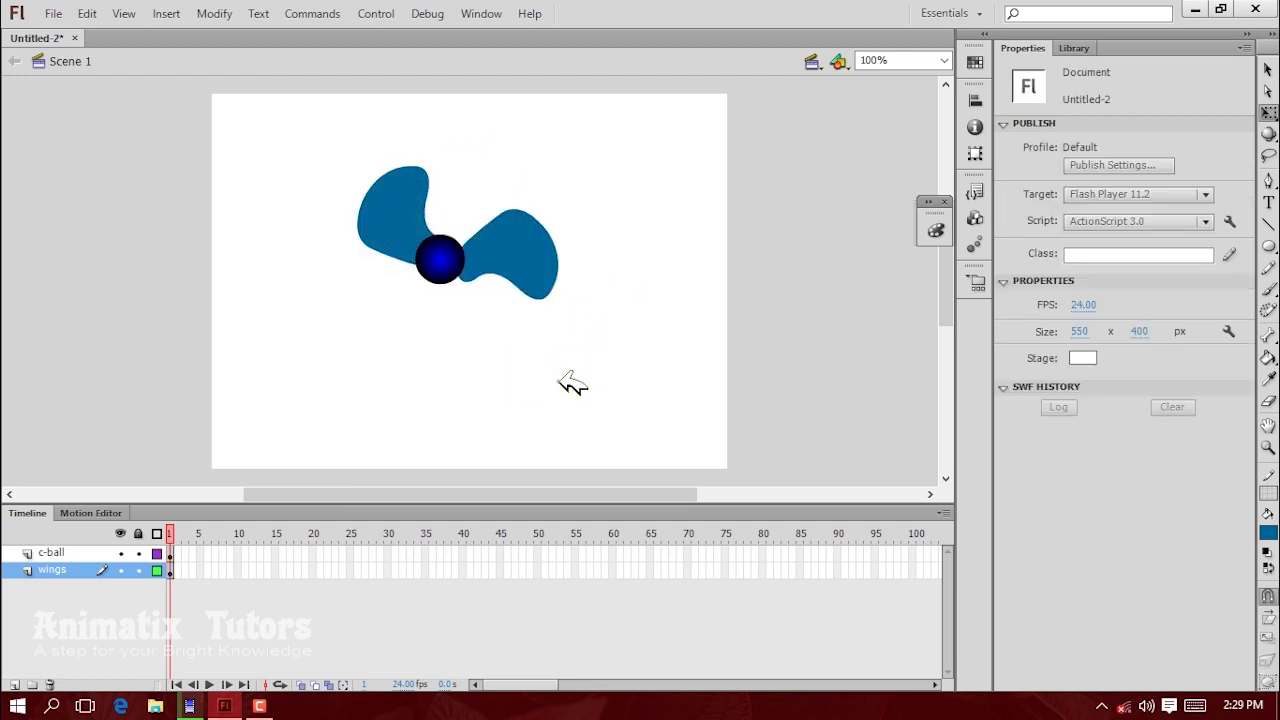
# Step: Paste another blade in place, set its transformation point on the ball's centre and rotate it to extend below the ball
pyautogui.click(536, 252)
pyautogui.click(88, 13)
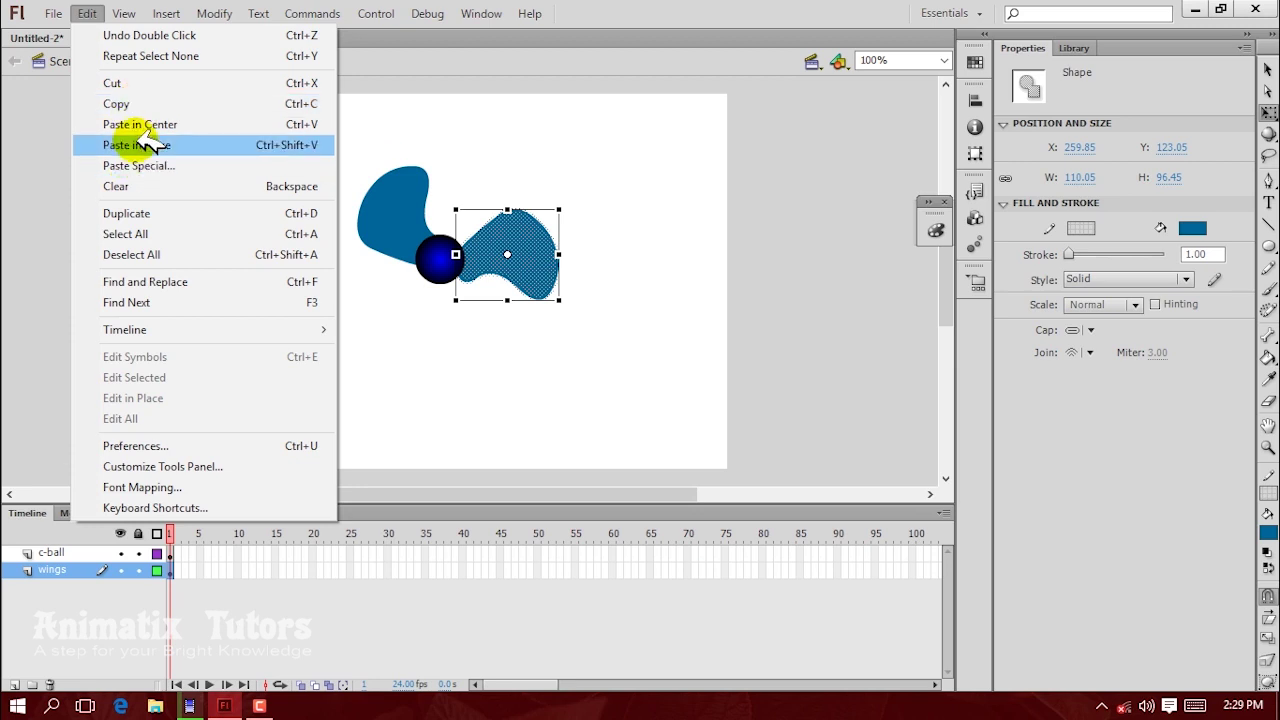
pyautogui.click(137, 145)
pyautogui.moveTo(403, 216); pyautogui.dragTo(440, 262)
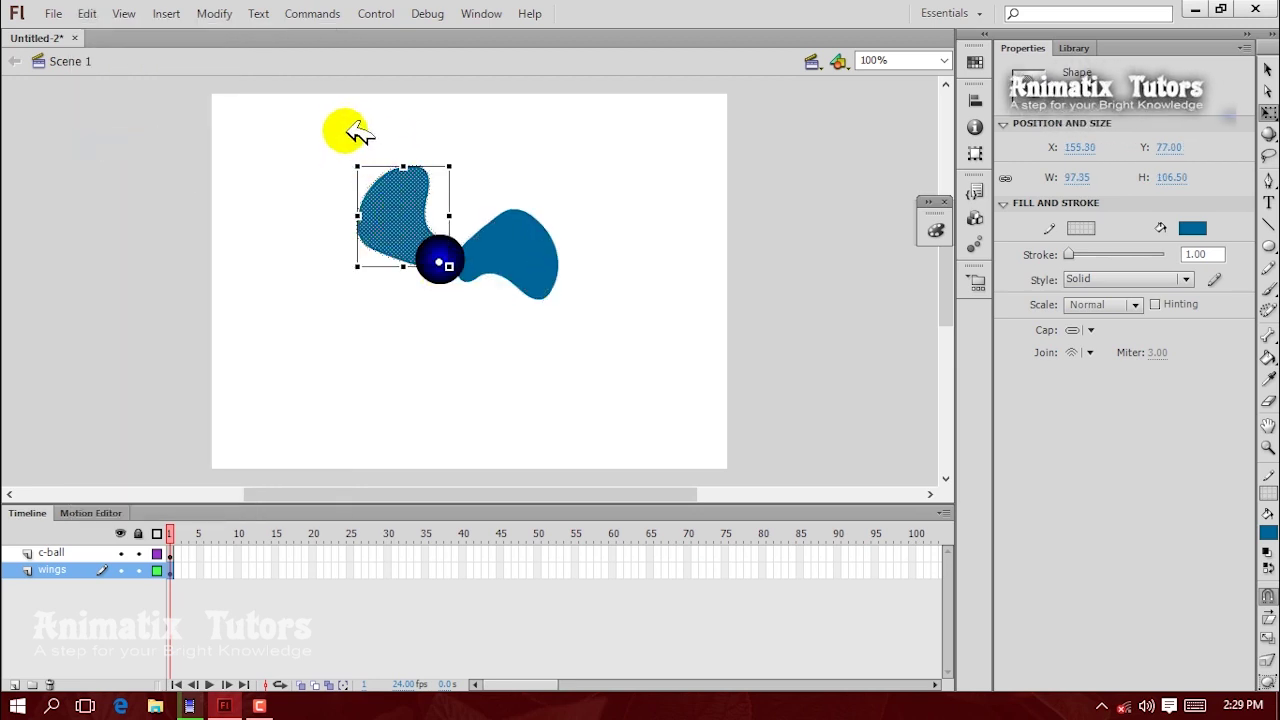
pyautogui.moveTo(360, 149); pyautogui.dragTo(400, 429)
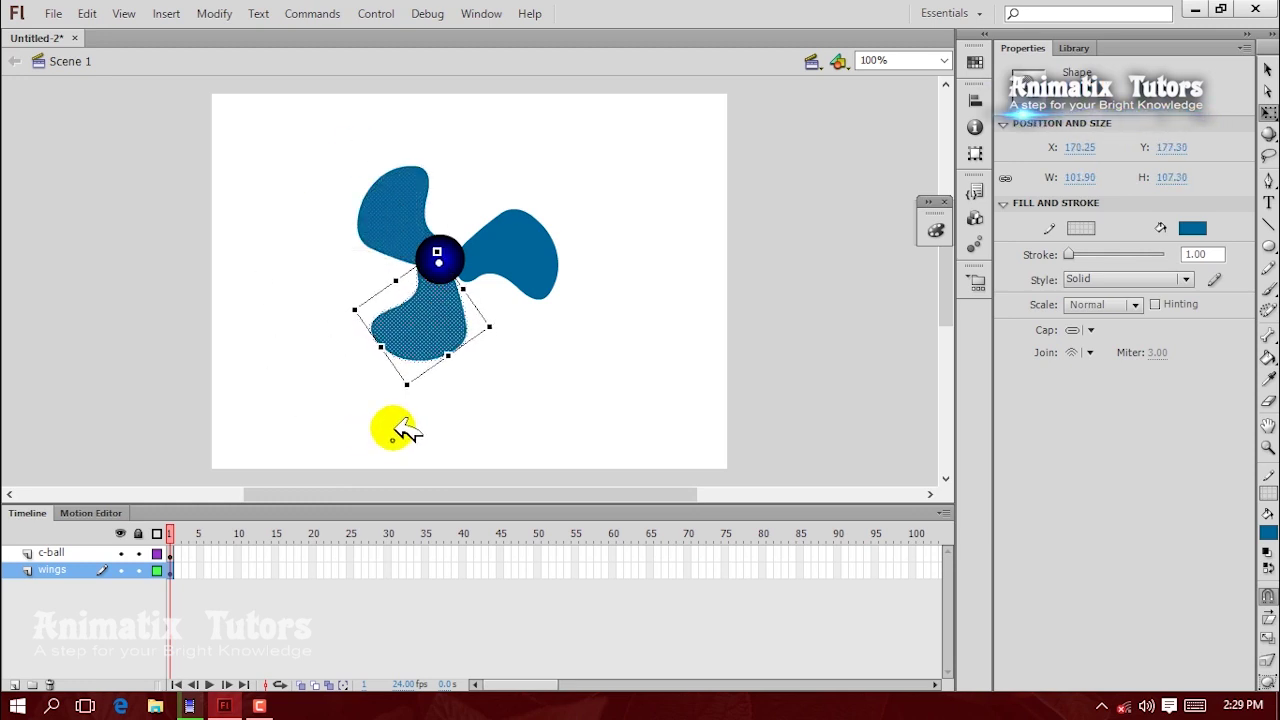
# Step: Deselect the lower blade and add a new layer named net above the c-ball layer
pyautogui.click(400, 429)
pyautogui.click(617, 350)
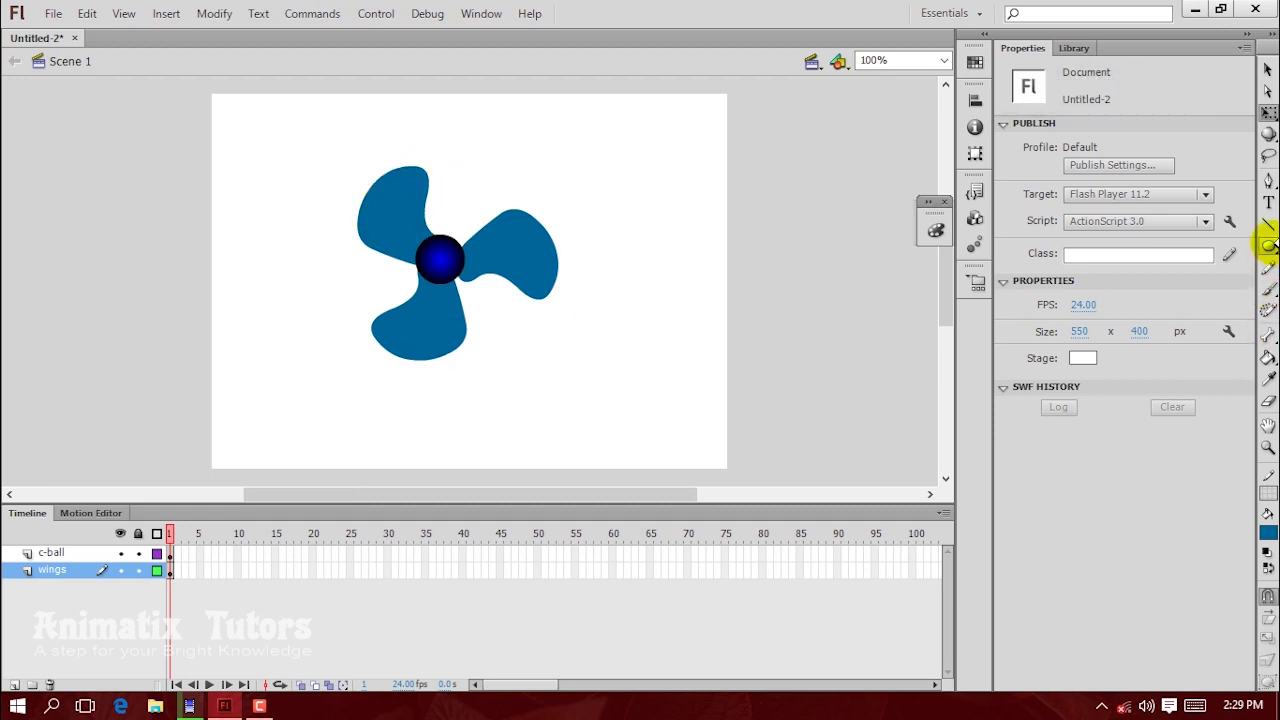
pyautogui.click(14, 684)
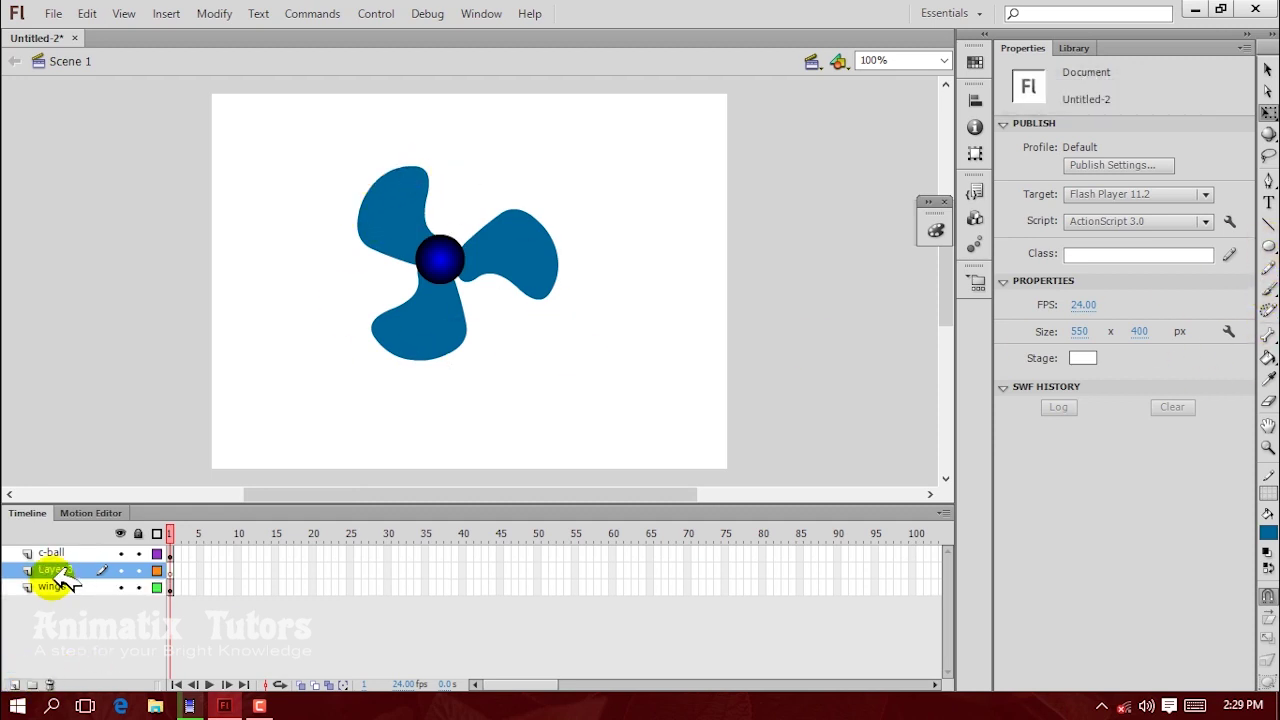
pyautogui.moveTo(62, 556); pyautogui.dragTo(62, 553)
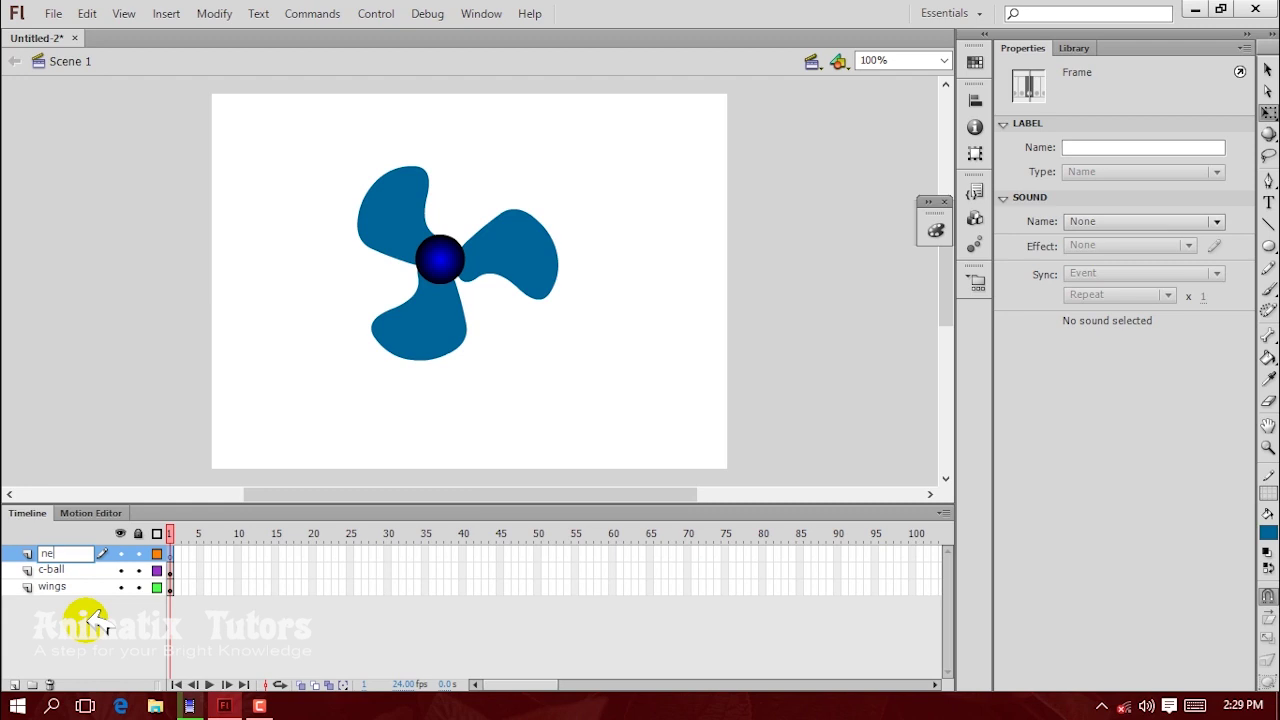
pyautogui.click(88, 618)
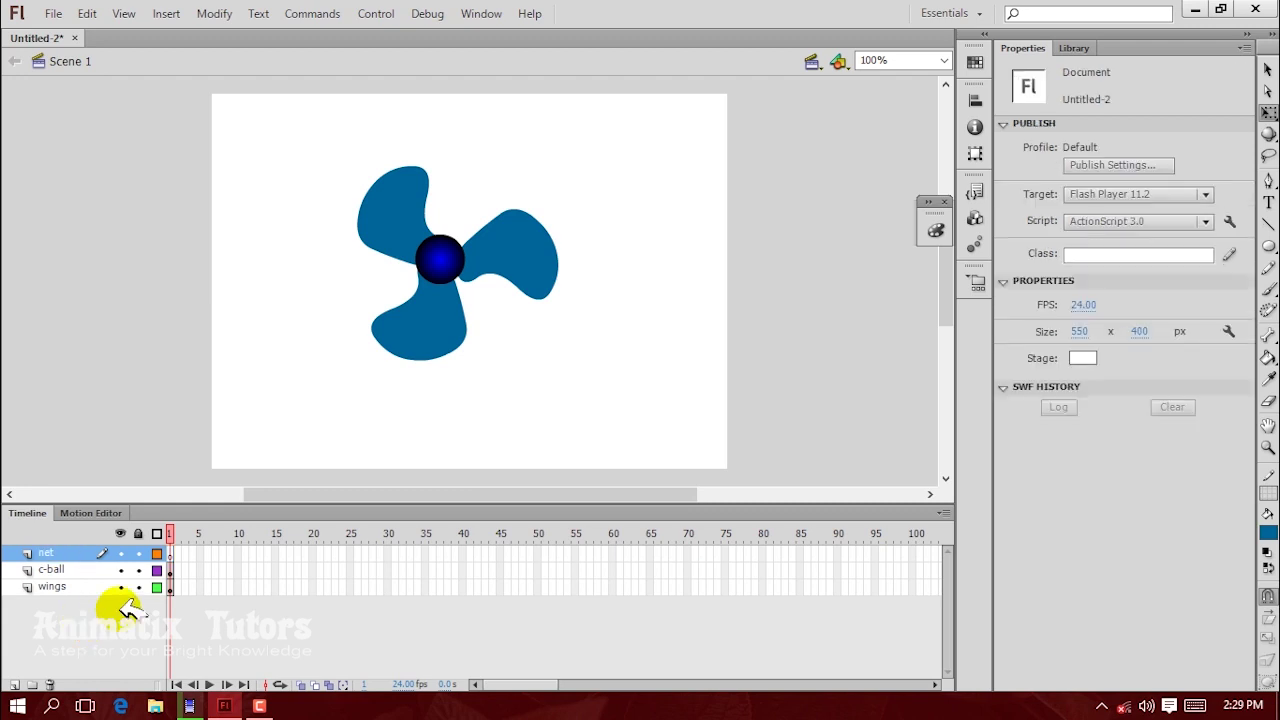
# Step: Draw a circle about 315 px across on the net layer with the Oval tool and switch to the Selection tool
pyautogui.click(1268, 245)
pyautogui.moveTo(310, 155); pyautogui.dragTo(414, 294)
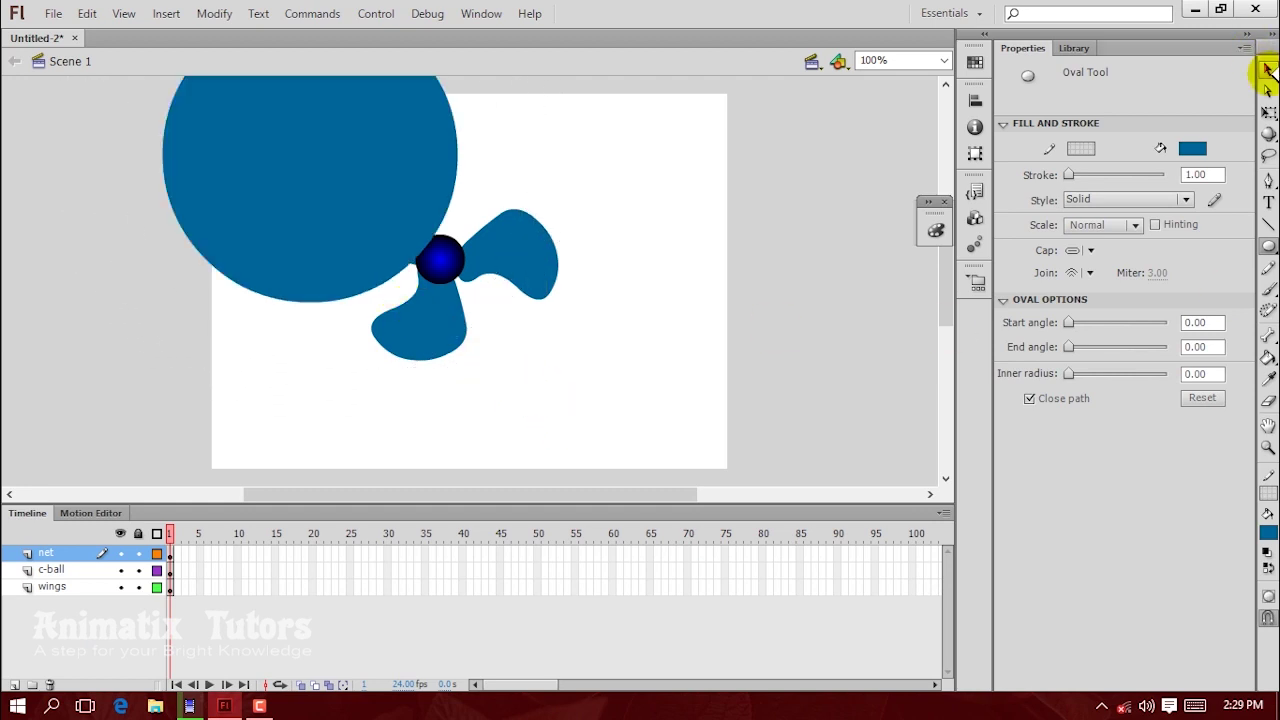
pyautogui.click(1268, 68)
pyautogui.click(314, 205)
pyautogui.press('Delete')
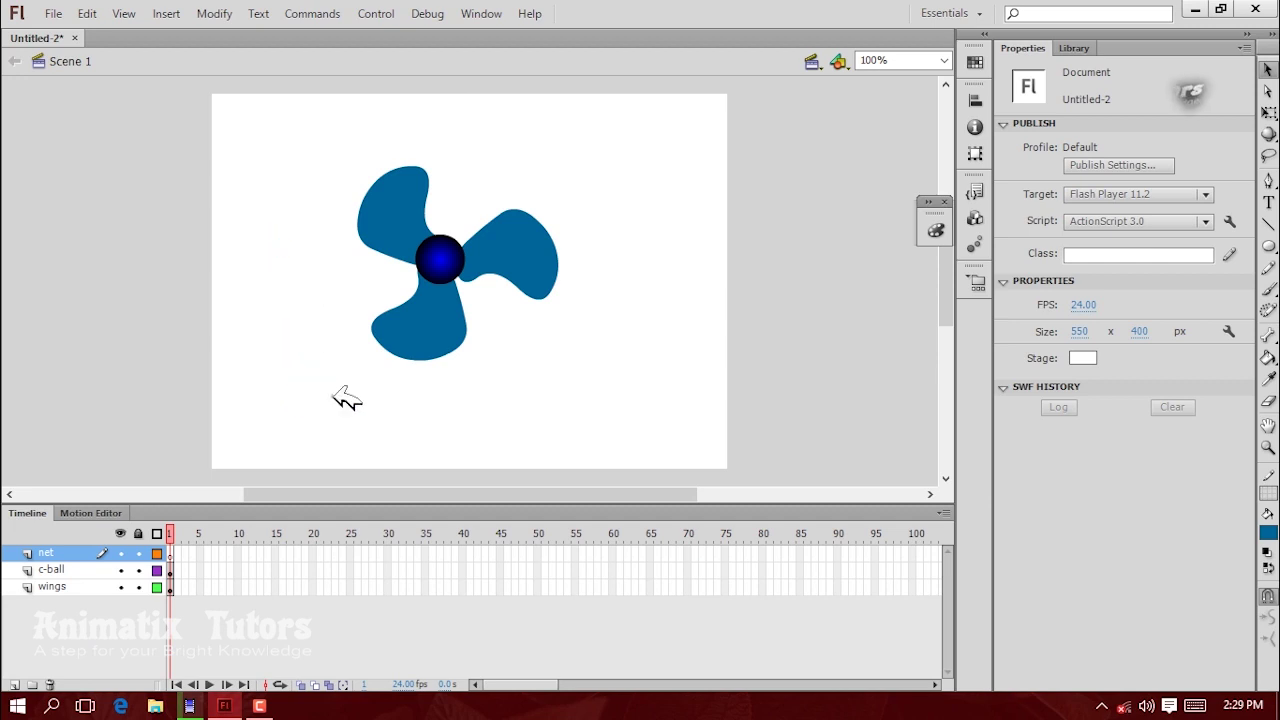
pyautogui.hotkey('ctrl', 'z')
# Step: Move the large circle to the right of the fan, to about X 414, Y 7, and deselect it
pyautogui.moveTo(270, 174)
pyautogui.mouseDown()
pyautogui.moveTo(668, 274)
pyautogui.moveTo(762, 275)
pyautogui.moveTo(727, 268)
pyautogui.mouseUp()
pyautogui.click(722, 266)
pyautogui.click(598, 457)
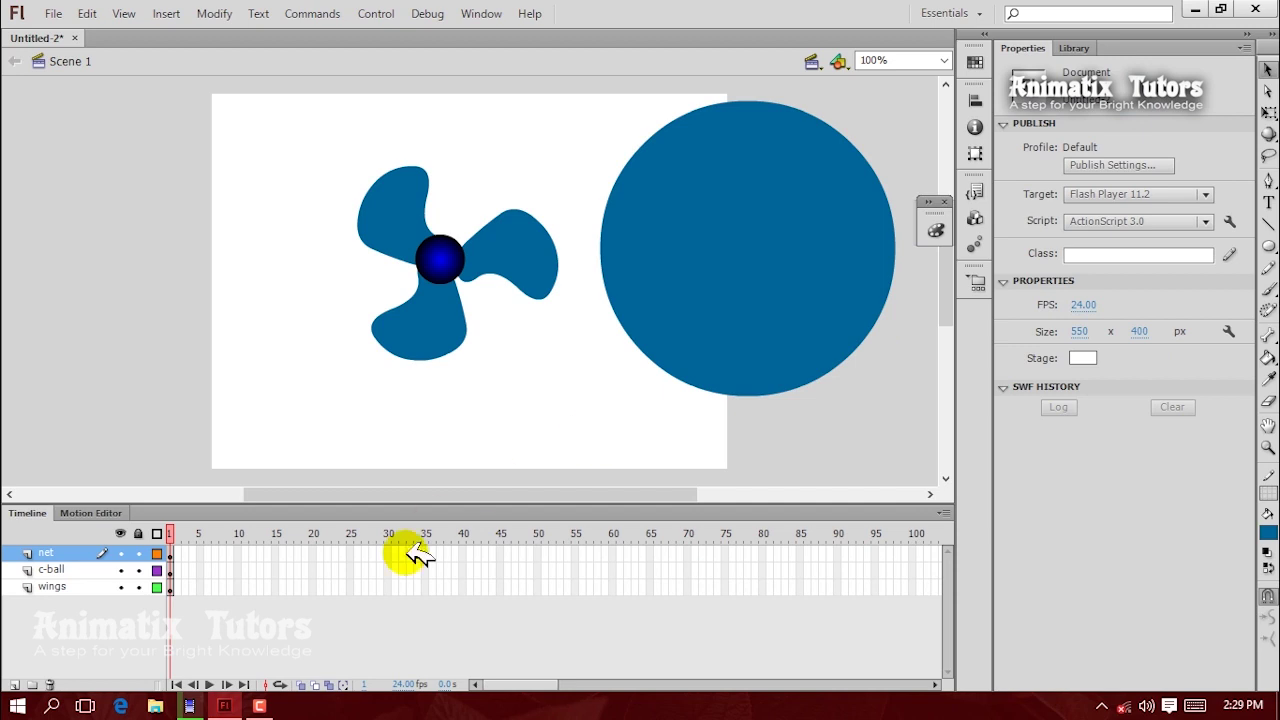
pyautogui.click(259, 706)
pyautogui.click(1190, 615)
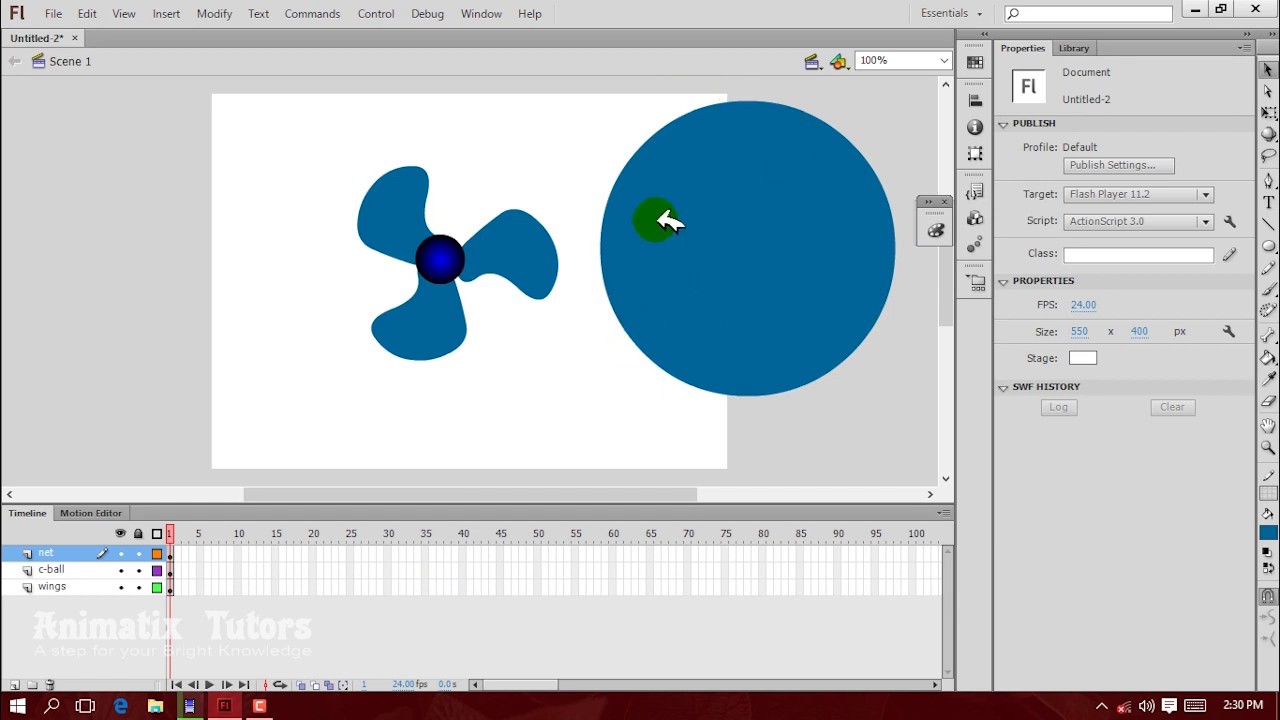
# Step: Select the large circle, swap its stroke and fill colours and set its stroke to black
pyautogui.click(805, 362)
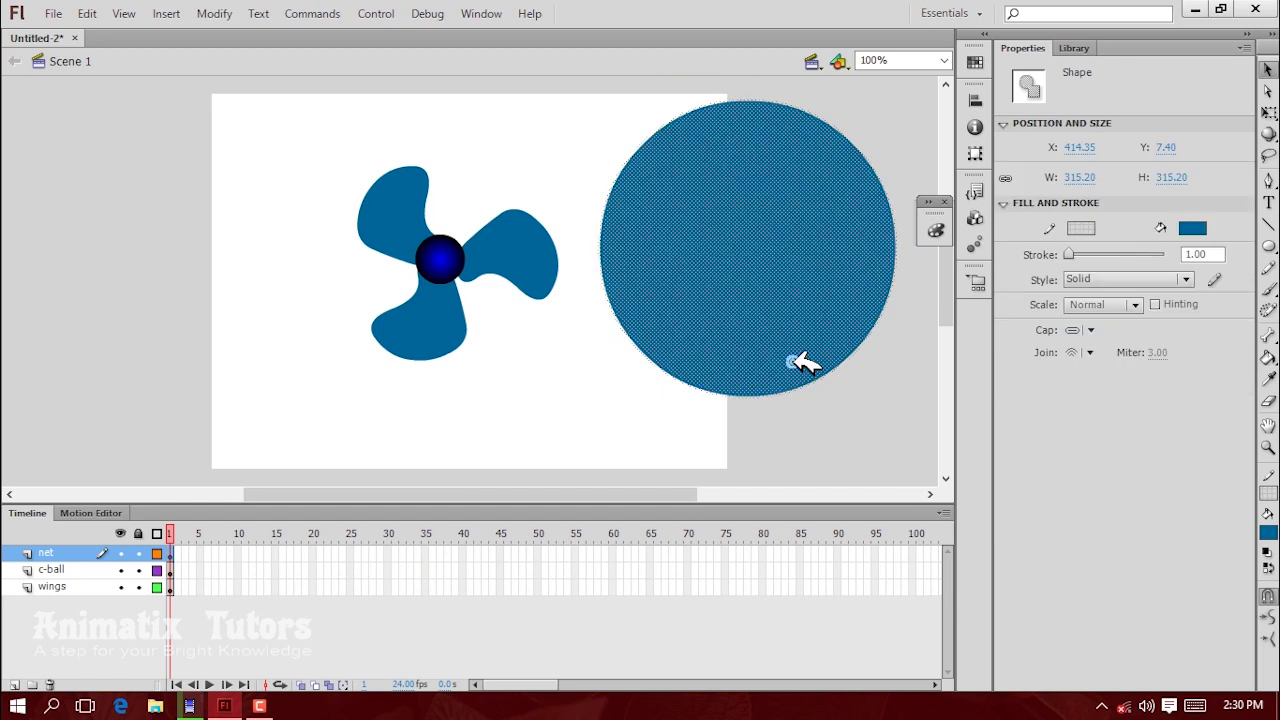
pyautogui.click(1268, 568)
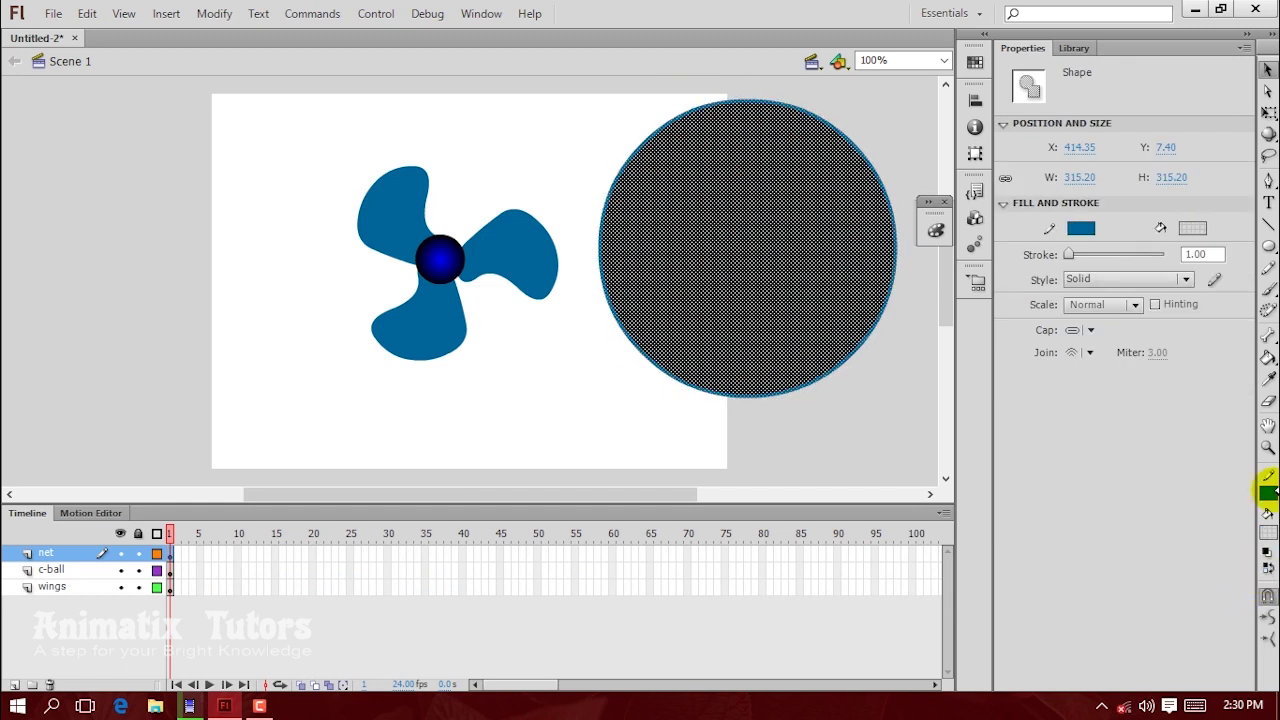
pyautogui.click(1088, 228)
pyautogui.click(1008, 263)
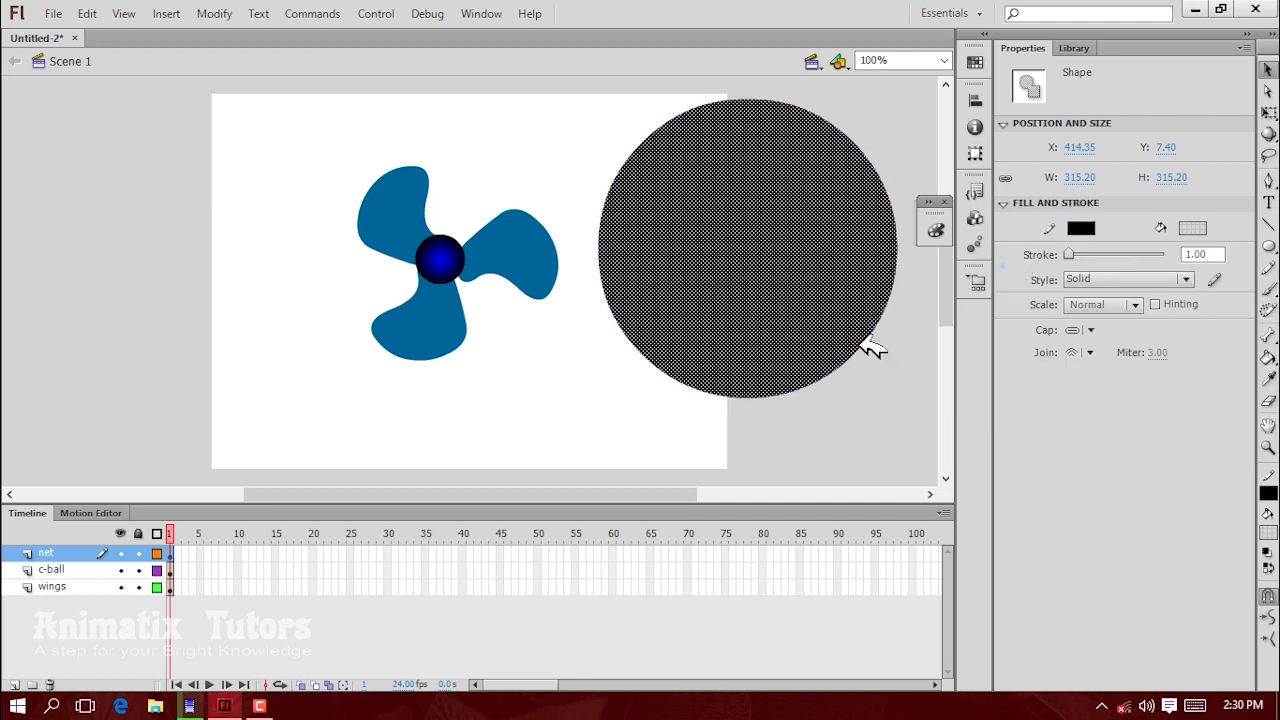
# Step: Delete the large circle's fill, keeping only its black outline
pyautogui.click(882, 396)
pyautogui.click(792, 318)
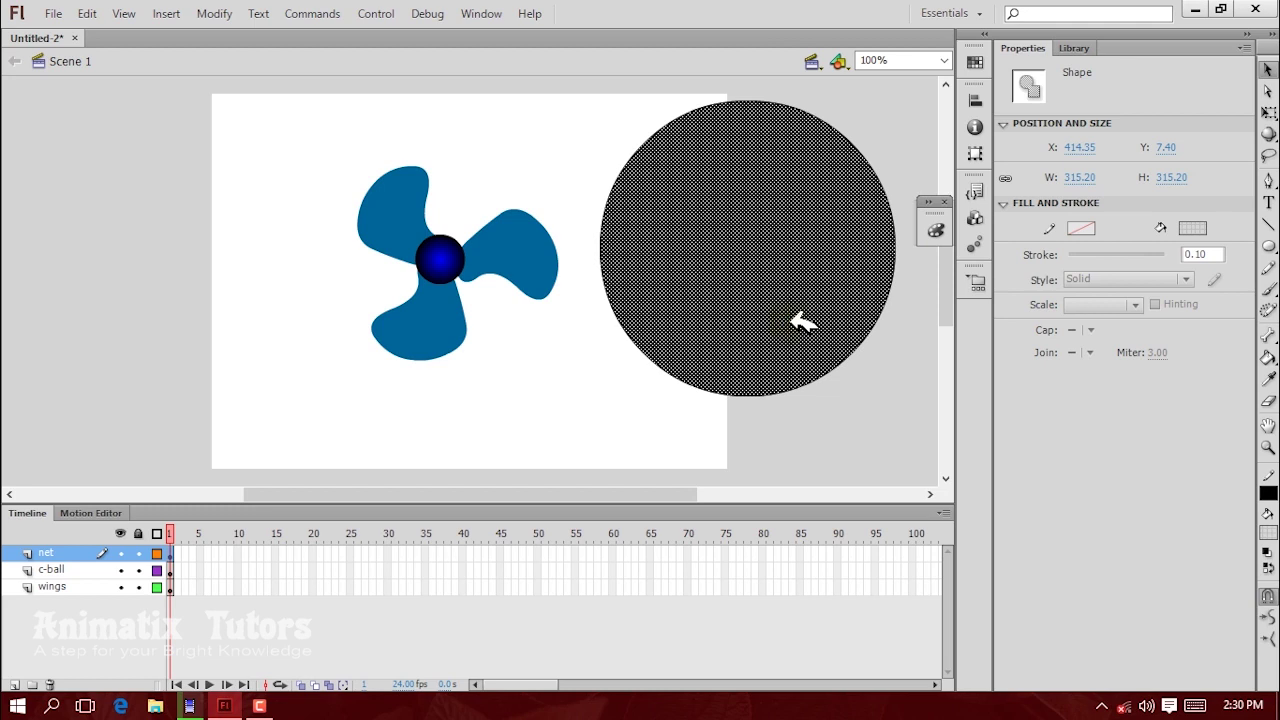
pyautogui.click(906, 364)
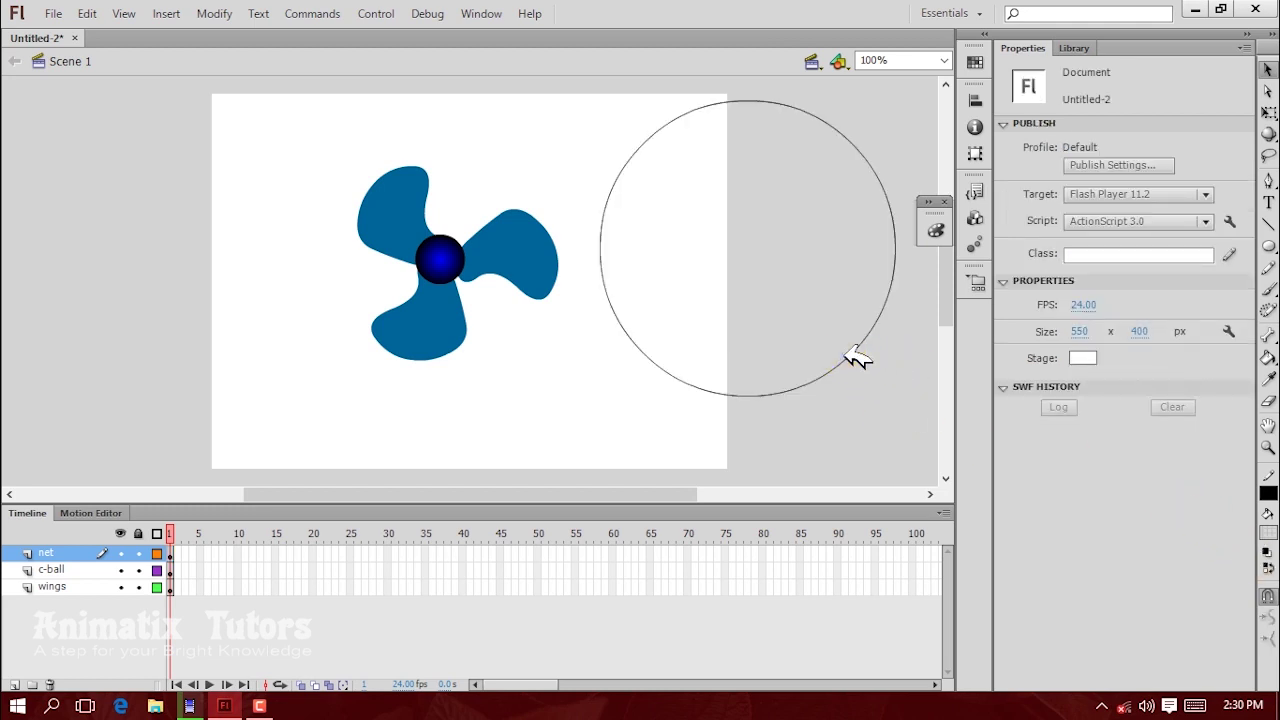
# Step: Move the circle outline around the fan and centre it on the ball, at X 87.35, Y 18.40
pyautogui.click(847, 360)
pyautogui.moveTo(852, 362); pyautogui.dragTo(556, 370)
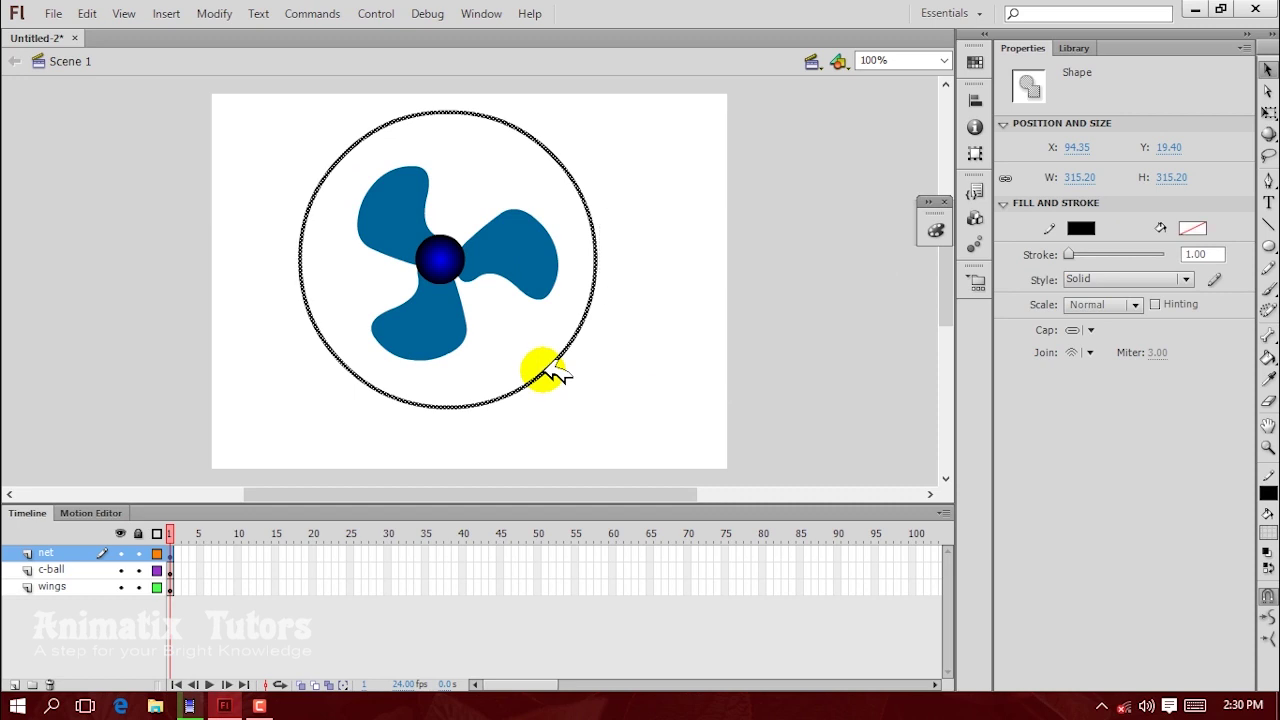
pyautogui.click(1268, 112)
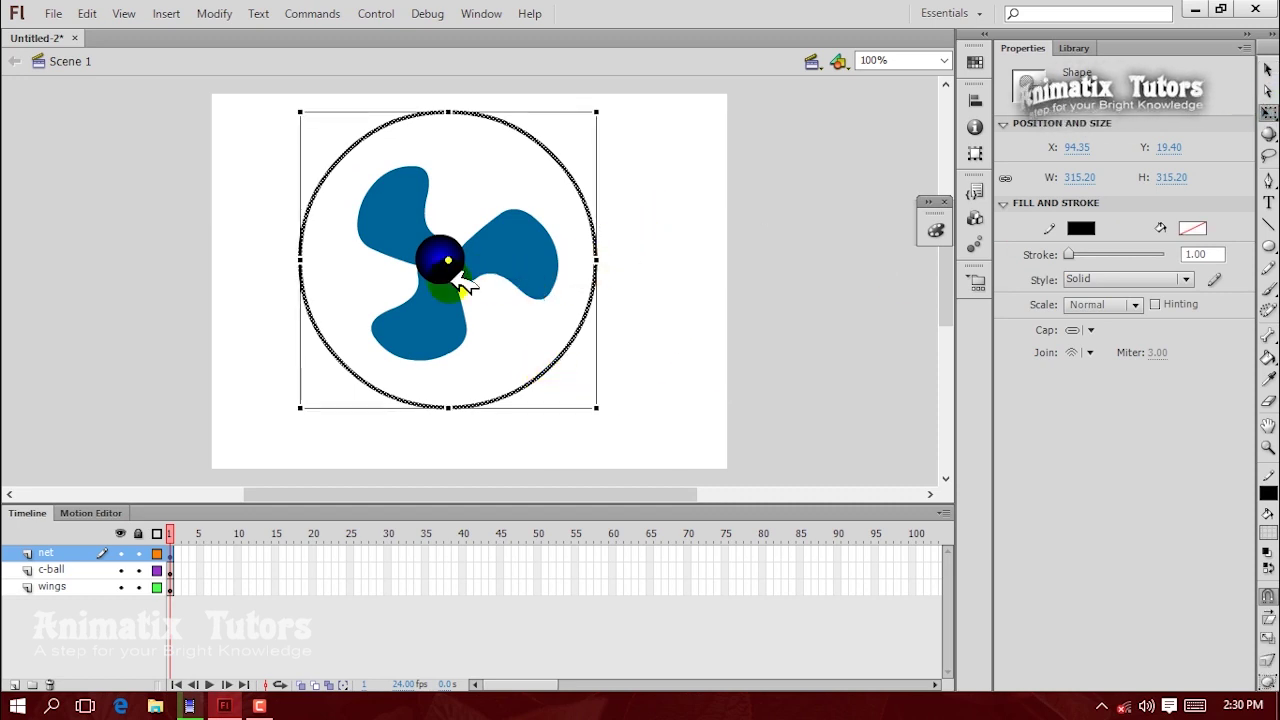
pyautogui.press('Left')
pyautogui.press('Left')
pyautogui.press('Left')
pyautogui.press('Left')
pyautogui.press('Left')
pyautogui.press('Left')
pyautogui.press('Up')
pyautogui.press('Left')
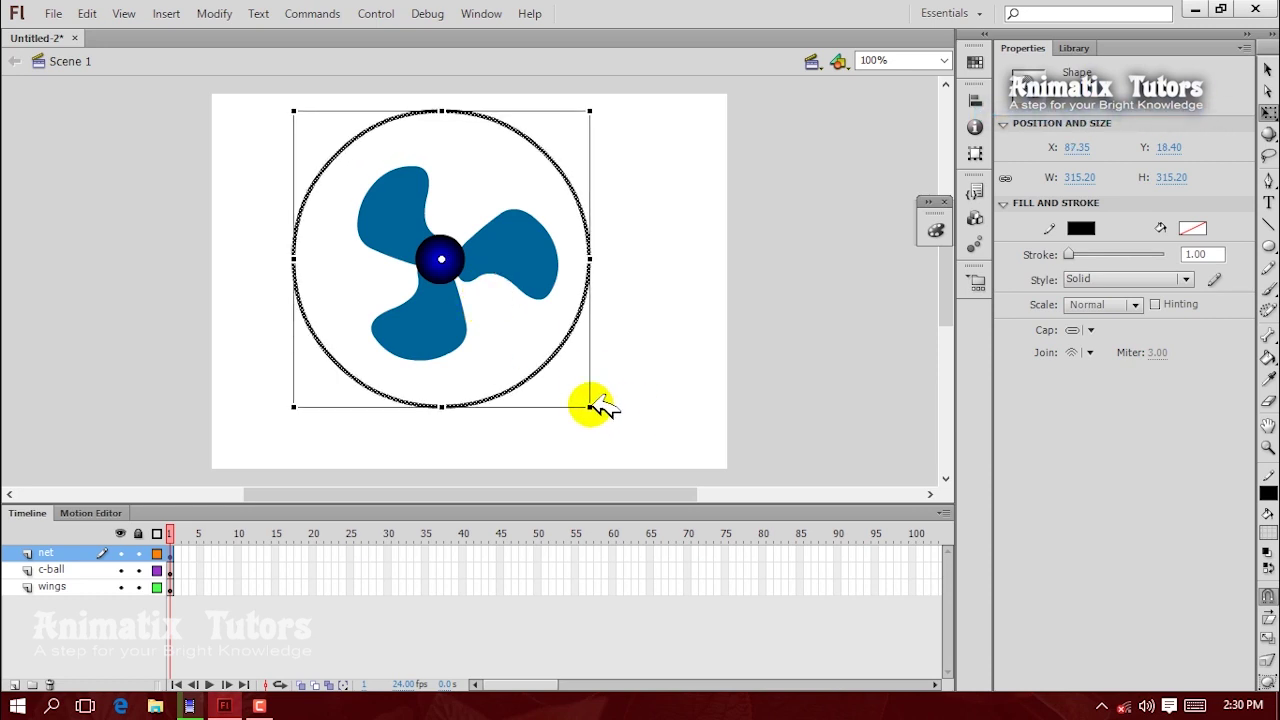
# Step: Scale the outline about its centre to about 277 px across and nudge it to X 104.30, Y 37.35
pyautogui.moveTo(591, 404); pyautogui.dragTo(576, 388)
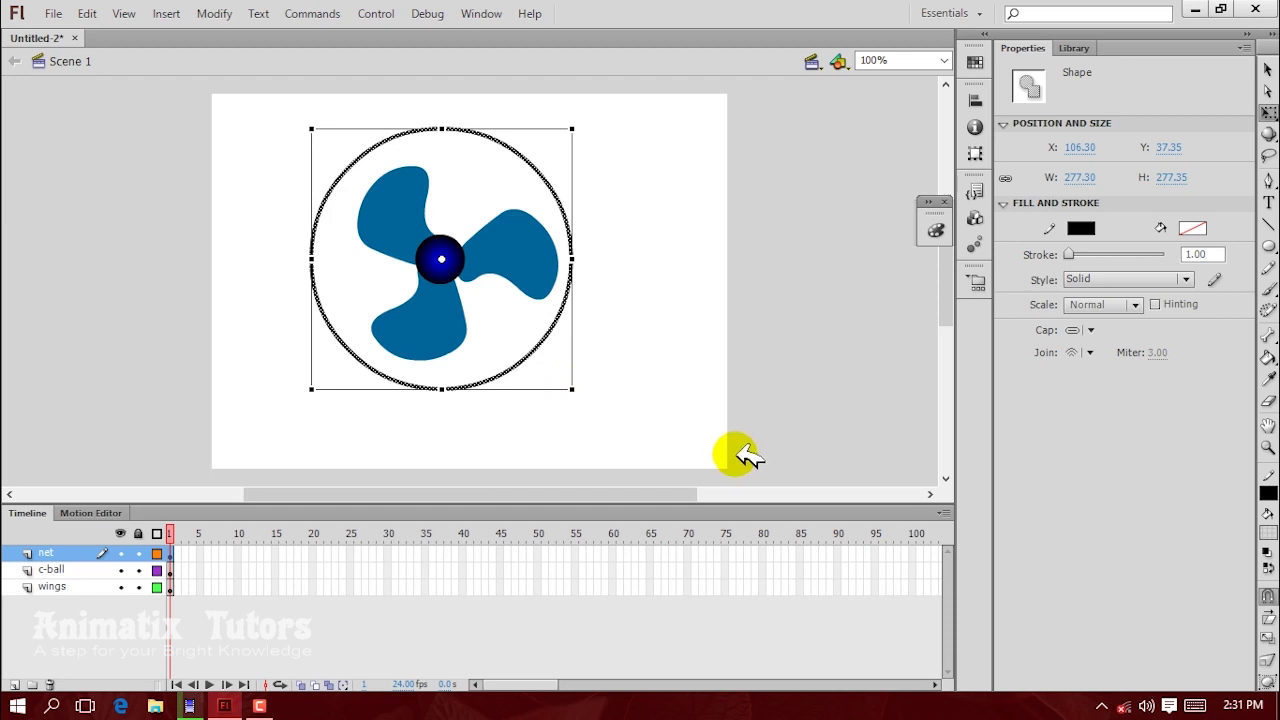
pyautogui.press('Left')
pyautogui.press('Left')
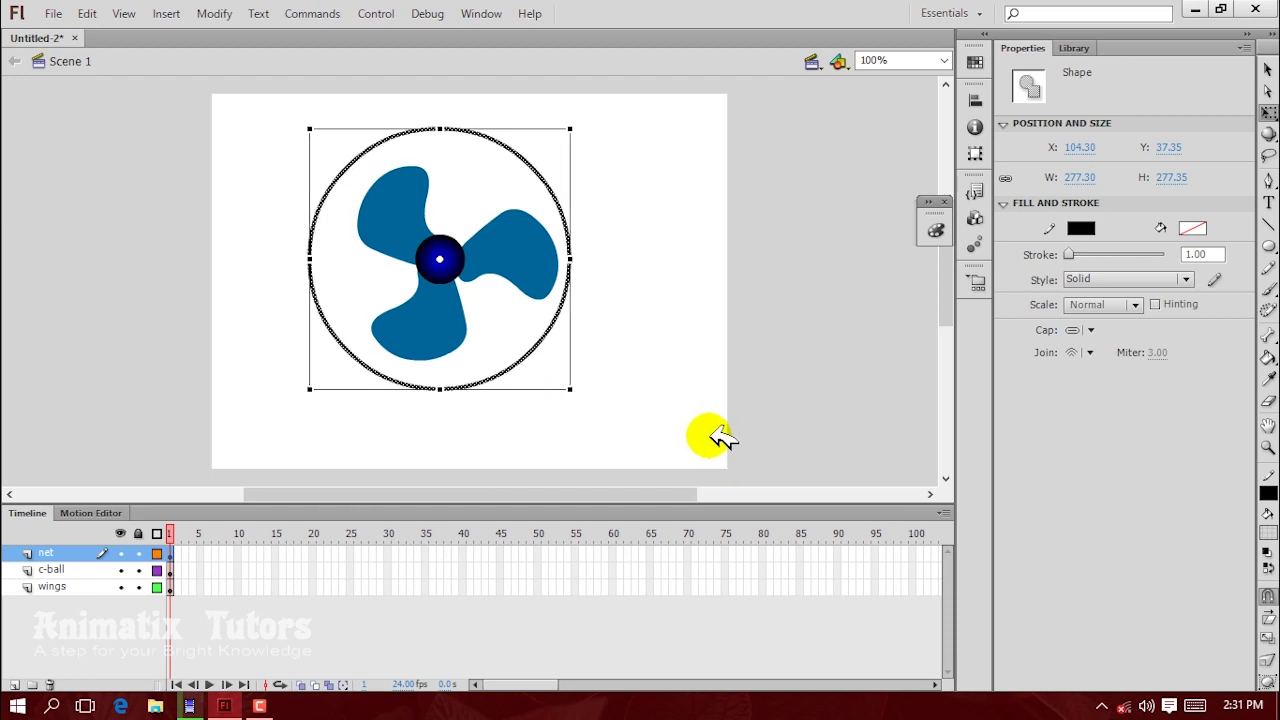
pyautogui.click(729, 362)
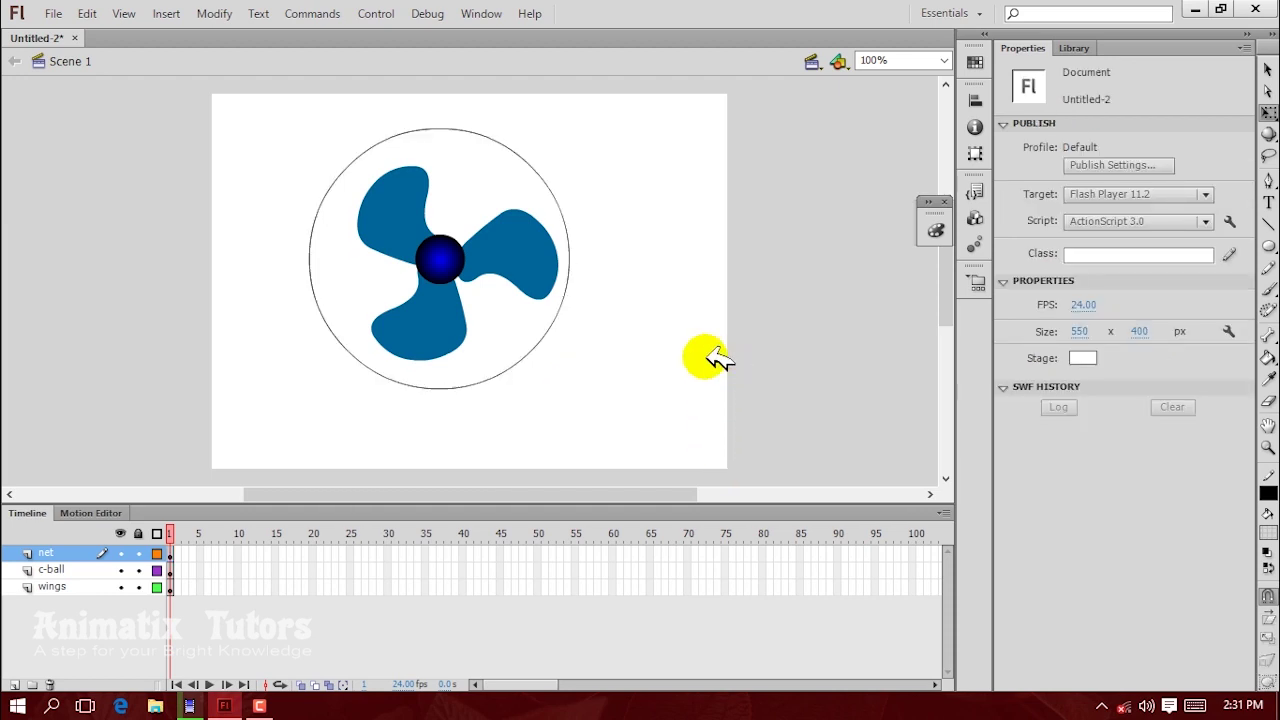
# Step: Nudge the right-hand blade up and left toward the ball, to X 245.85, Y 119.05
pyautogui.click(519, 251)
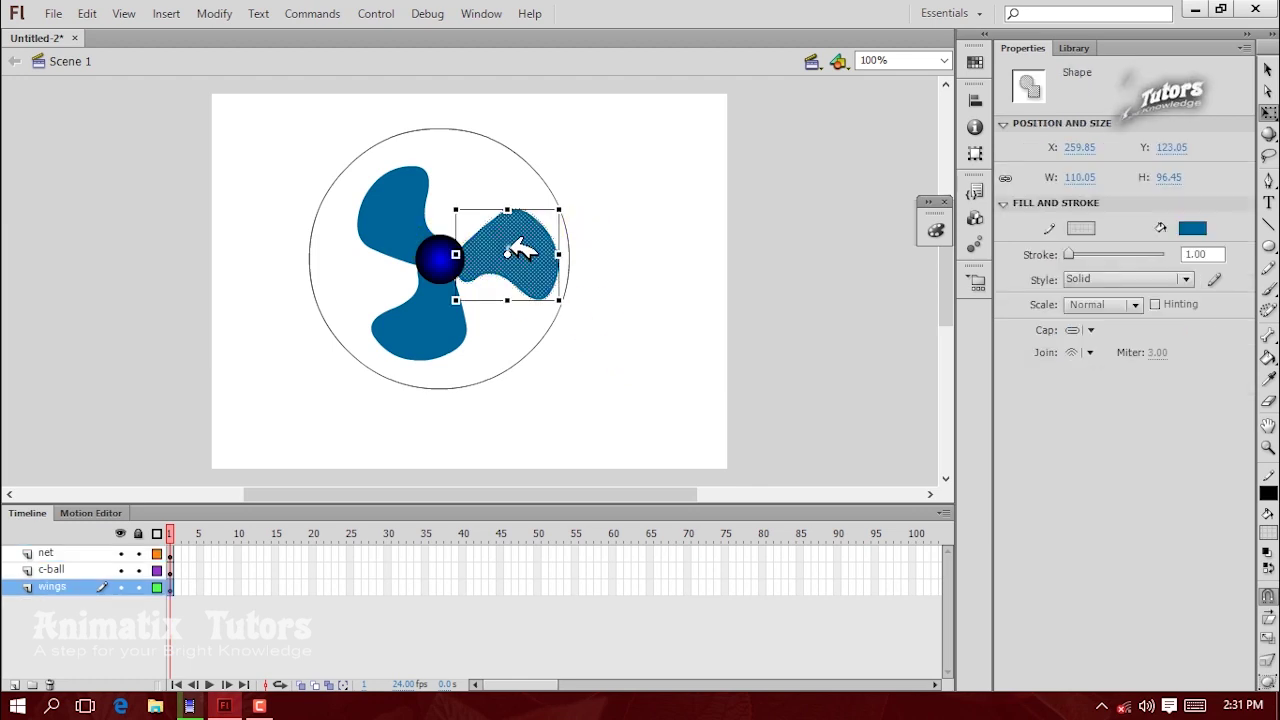
pyautogui.press('Left')
pyautogui.press('Up')
pyautogui.press('Up')
pyautogui.press('Up')
pyautogui.press('Up')
pyautogui.press('Left')
pyautogui.press('Left')
pyautogui.press('Left')
pyautogui.press('Left')
pyautogui.press('Left')
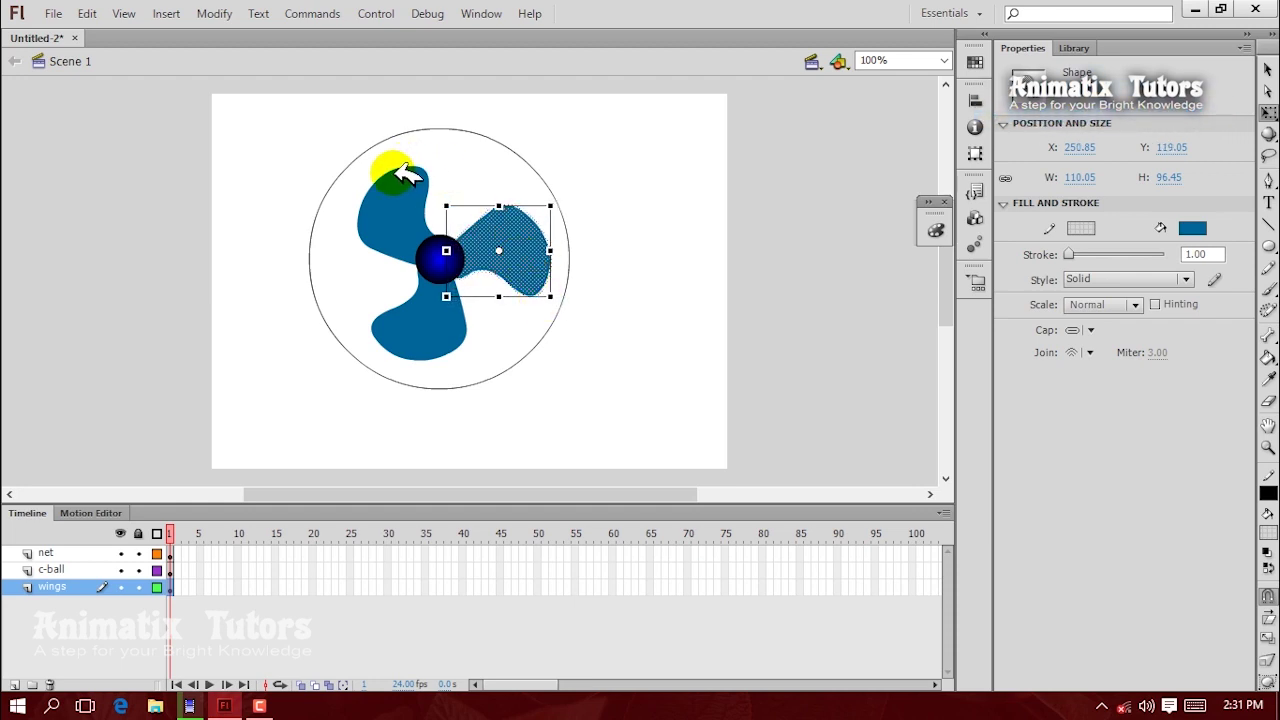
pyautogui.press('Left')
pyautogui.press('Left')
pyautogui.press('Left')
pyautogui.press('Left')
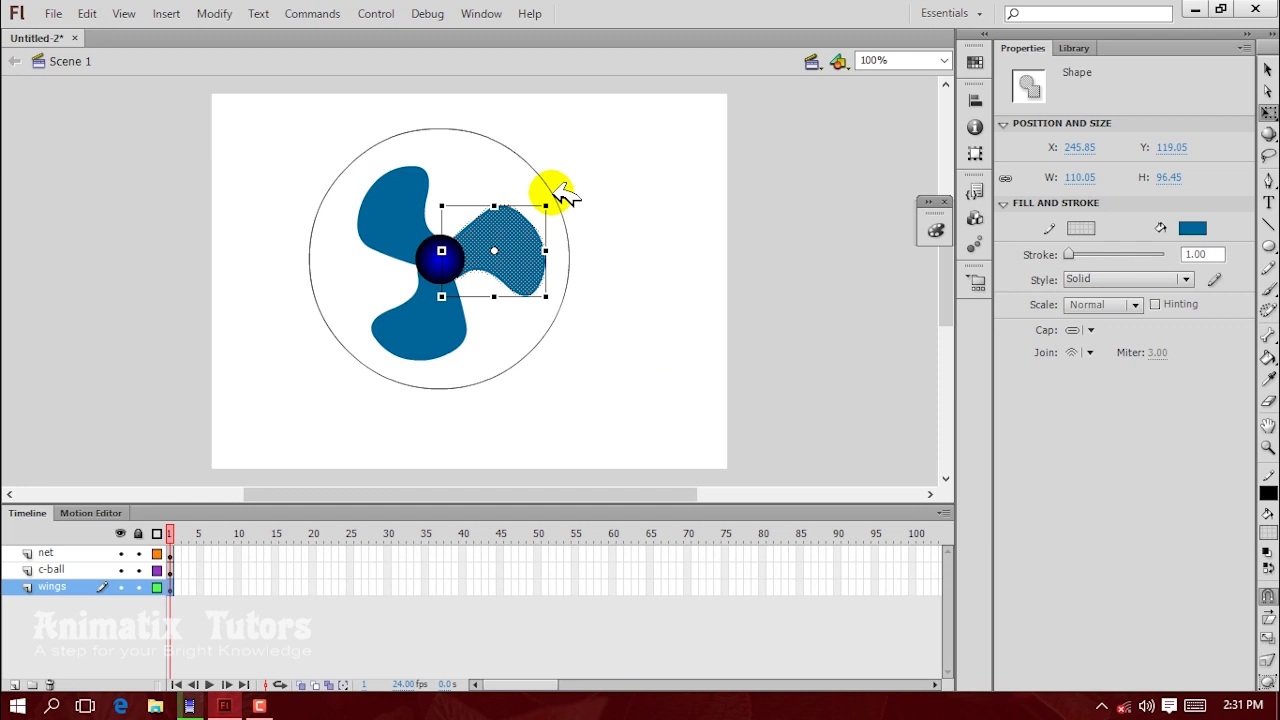
# Step: Rotate the right-hand blade slightly clockwise with Free Transform, to about X 245, Y 120.6, and deselect it
pyautogui.moveTo(558, 188); pyautogui.dragTo(566, 210)
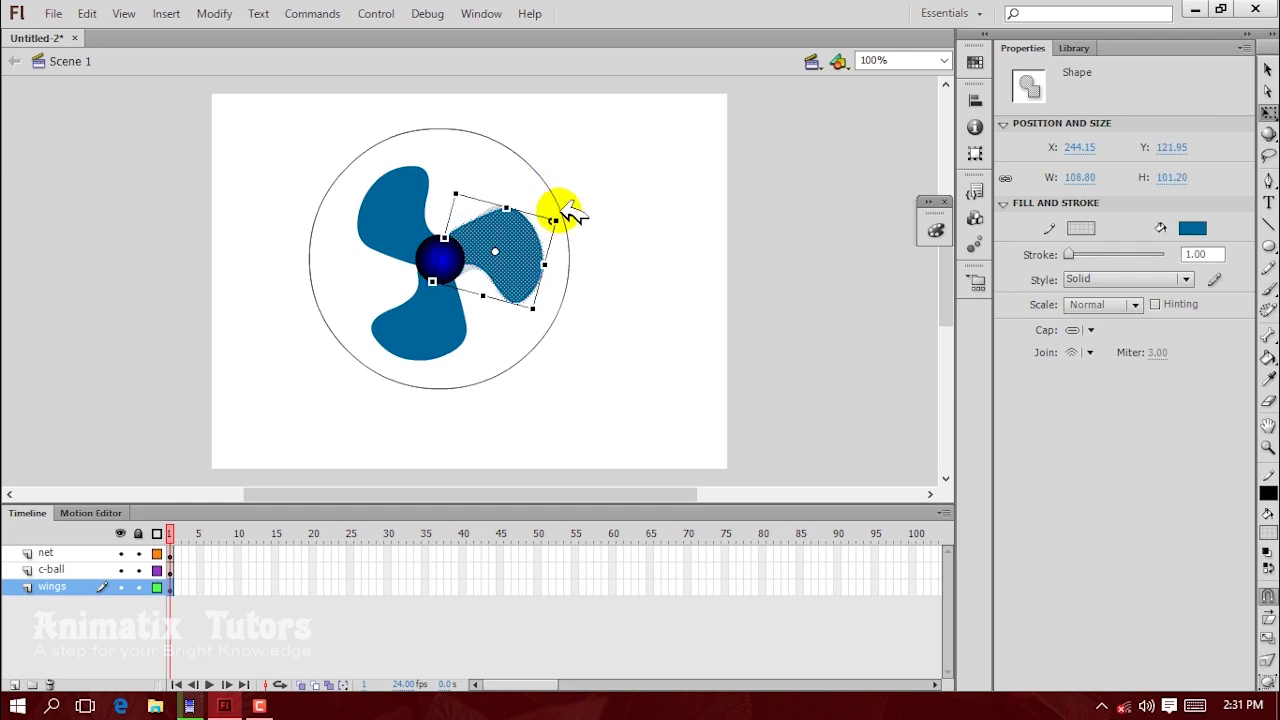
pyautogui.hotkey('ctrl', 'z')
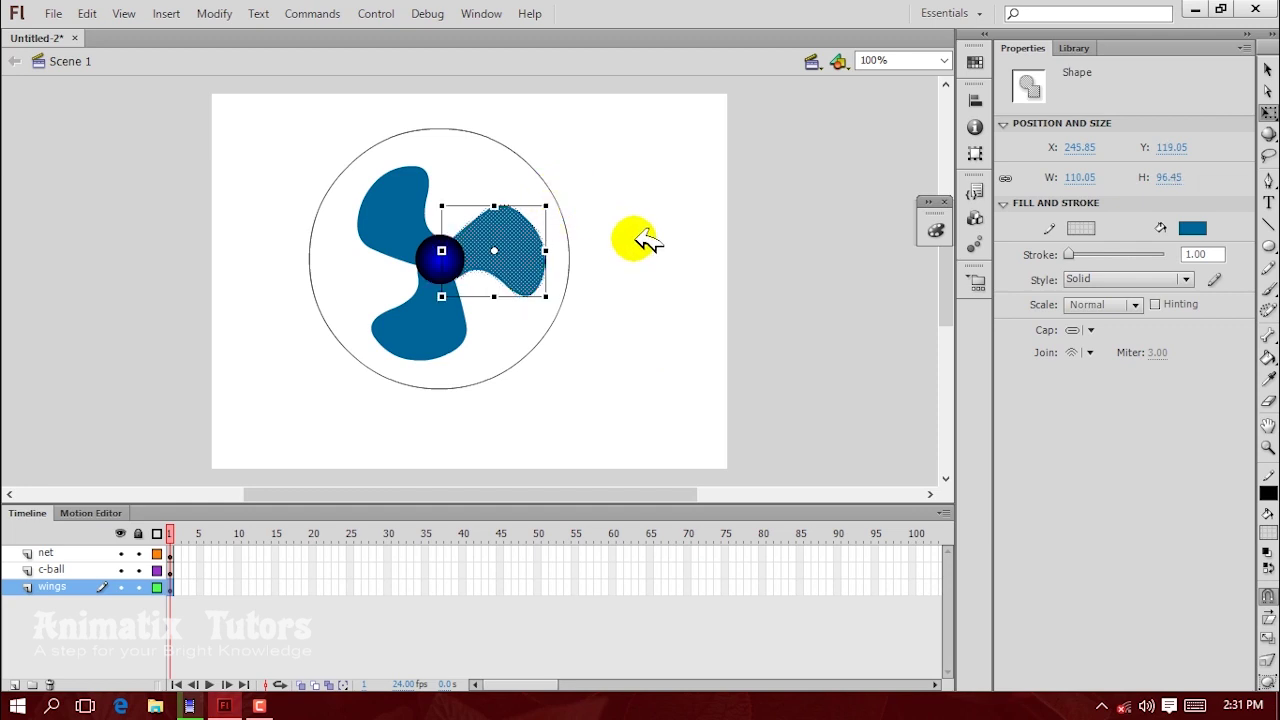
pyautogui.hotkey('ctrl', '=')
pyautogui.hotkey('ctrl', '=')
pyautogui.moveTo(700, 97)
pyautogui.mouseDown()
pyautogui.moveTo(705, 120)
pyautogui.moveTo(694, 120)
pyautogui.mouseUp()
pyautogui.click(610, 290)
pyautogui.moveTo(595, 287); pyautogui.dragTo(597, 290)
pyautogui.hotkey('ctrl', '-')
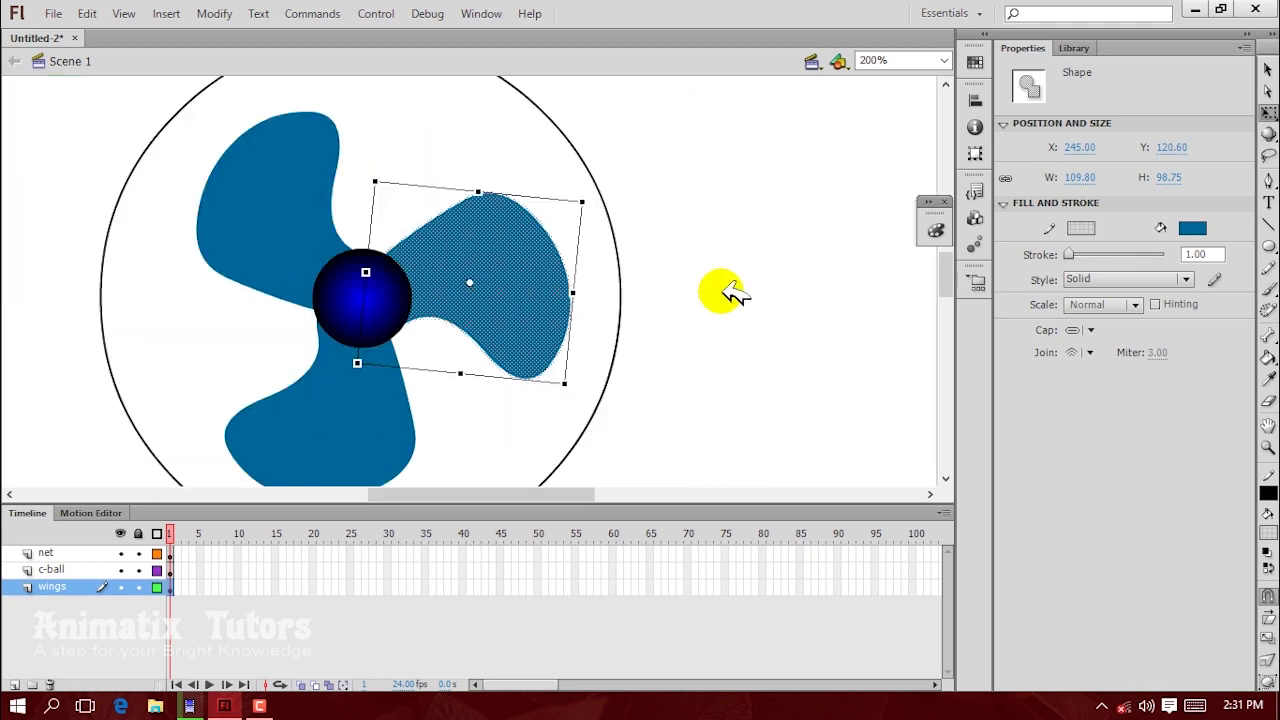
pyautogui.hotkey('ctrl', '-')
pyautogui.click(694, 329)
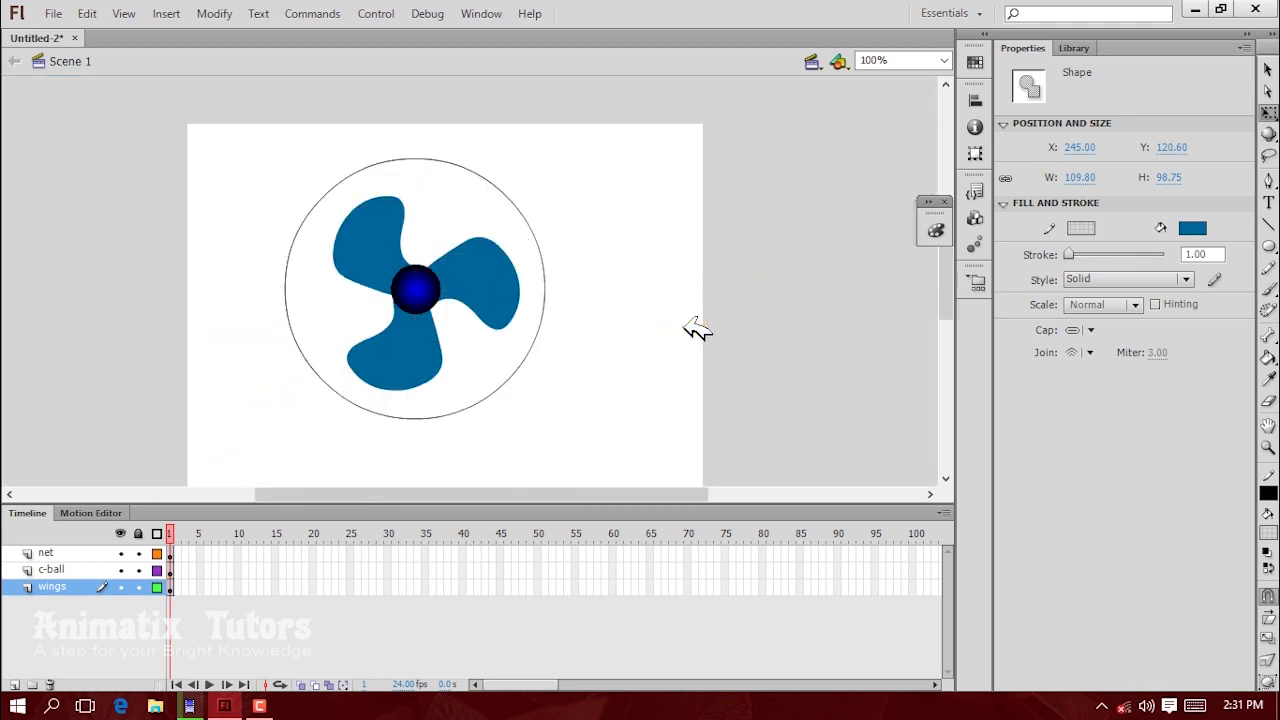
# Step: Set the lower blade's transformation point on the ball's centre and rotate the blade slightly clockwise
pyautogui.click(417, 362)
pyautogui.moveTo(400, 338); pyautogui.dragTo(415, 291)
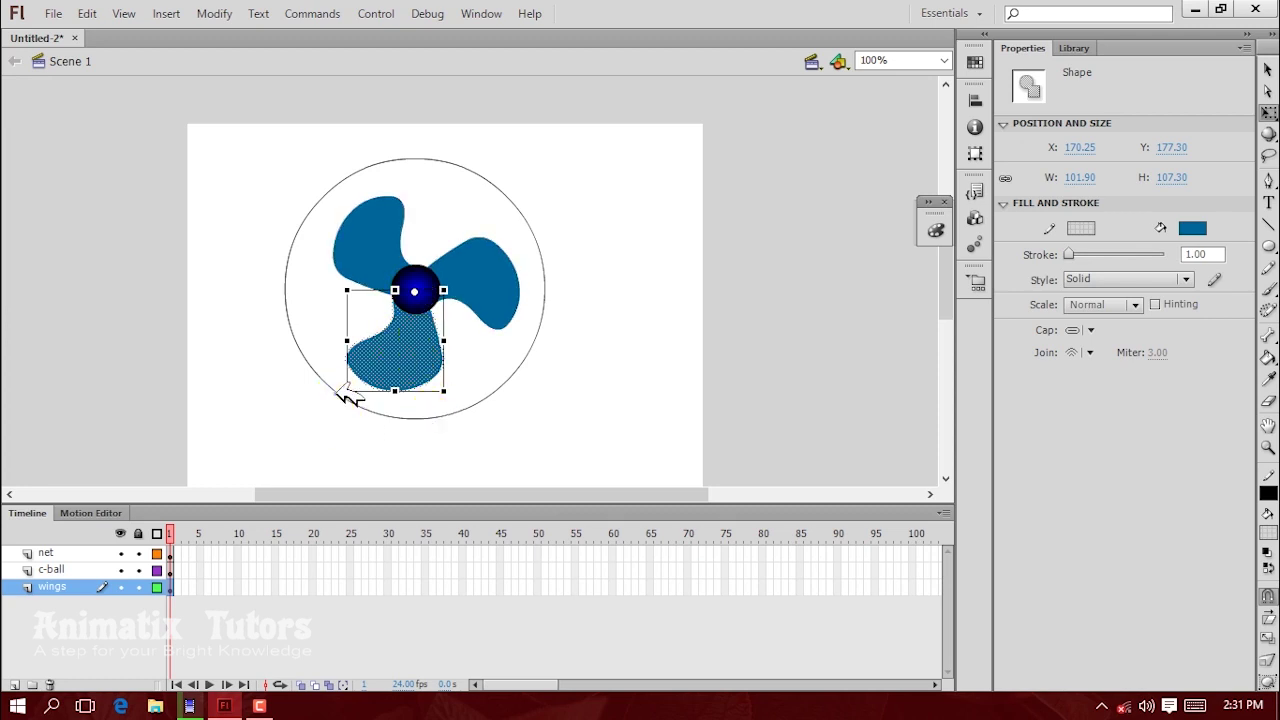
pyautogui.moveTo(341, 391); pyautogui.dragTo(332, 378)
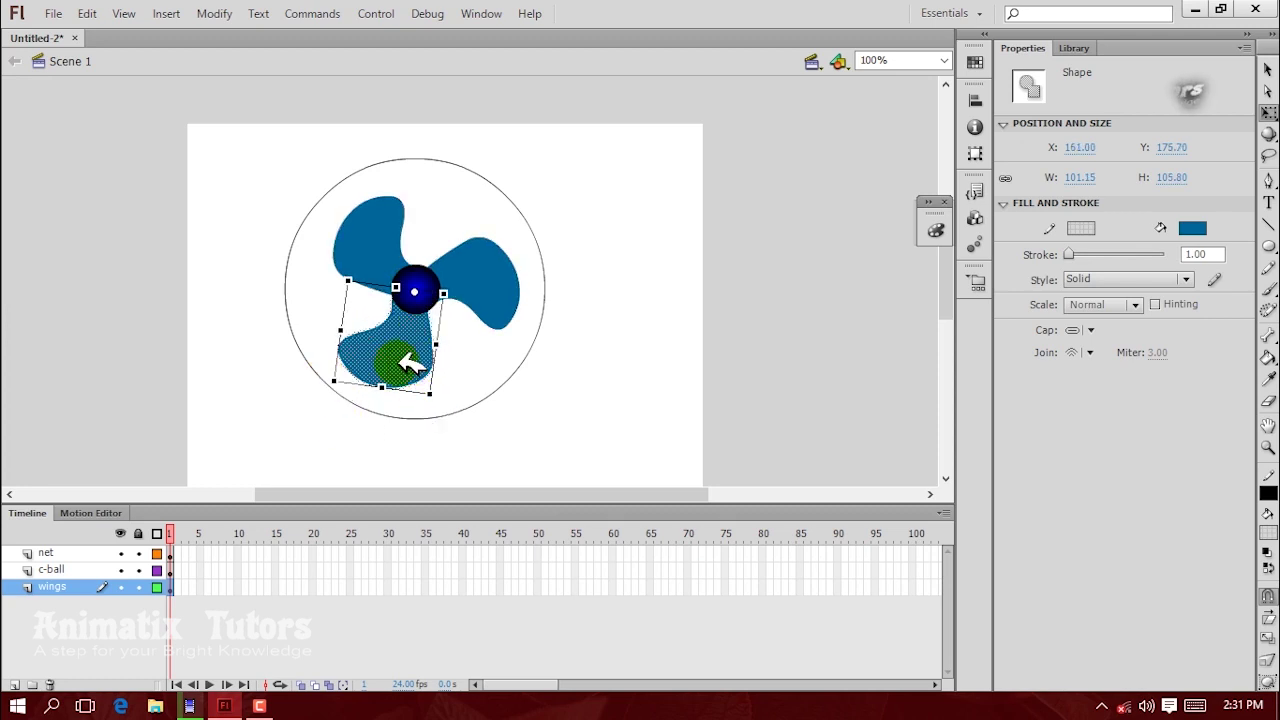
# Step: Move the lower blade right and up against the ball, to X 167.00, Y 173.70, and deselect it
pyautogui.moveTo(410, 363); pyautogui.dragTo(418, 357)
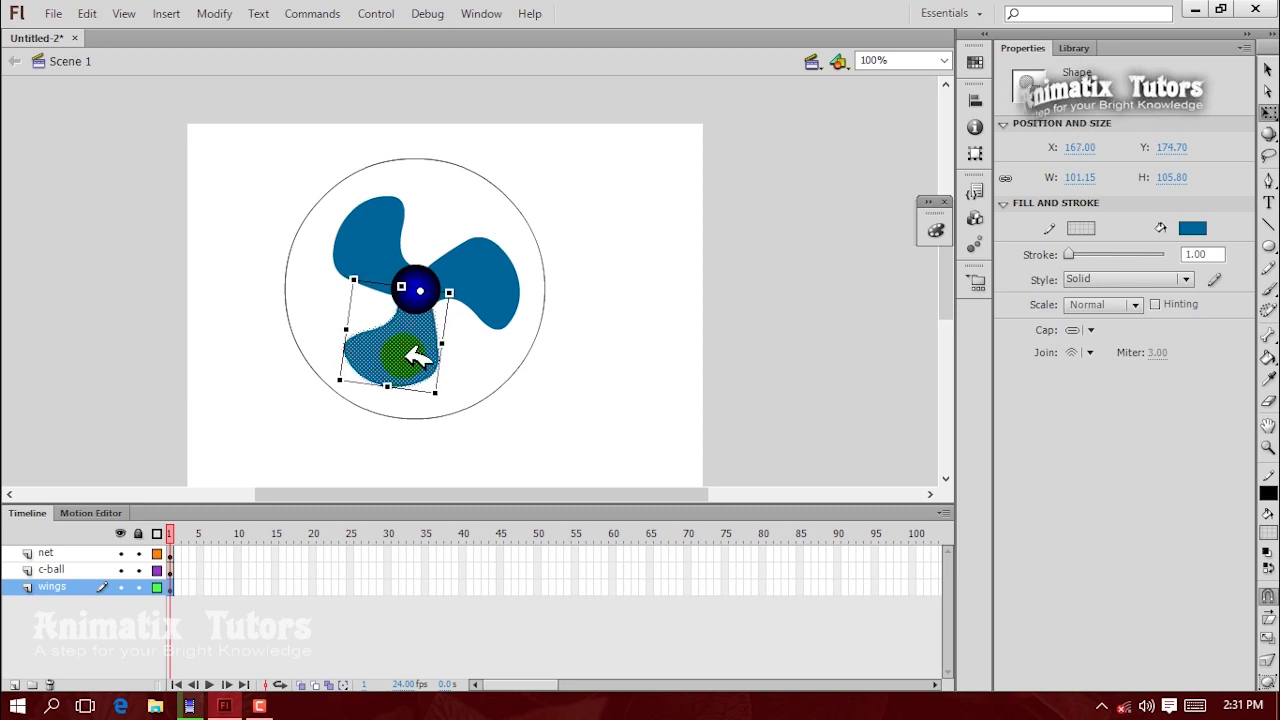
pyautogui.press('Up')
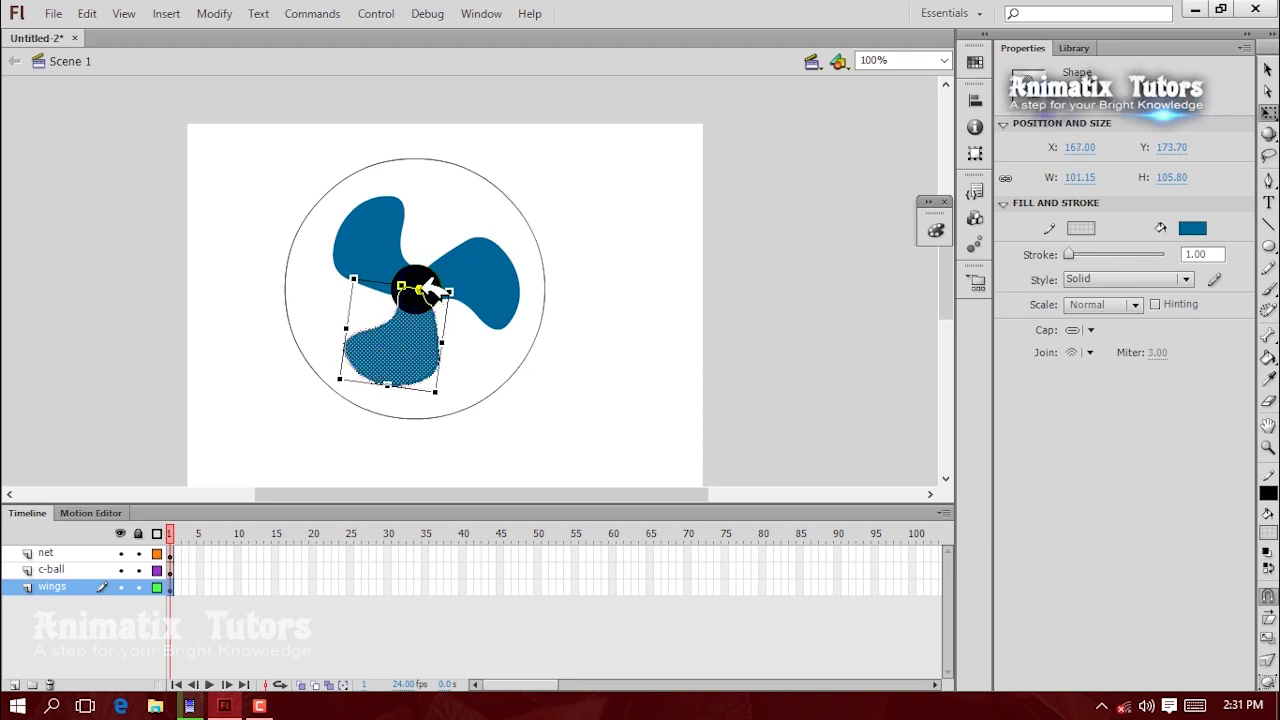
pyautogui.hotkey('ctrl', '=')
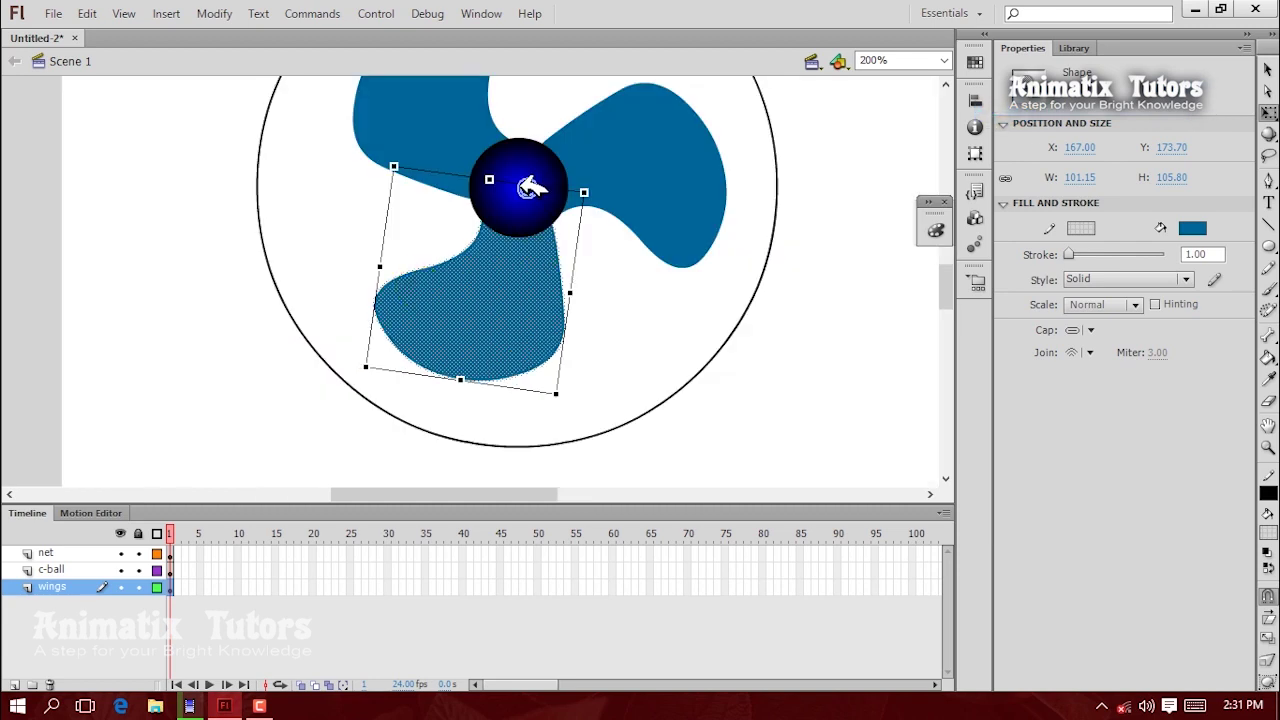
pyautogui.click(568, 405)
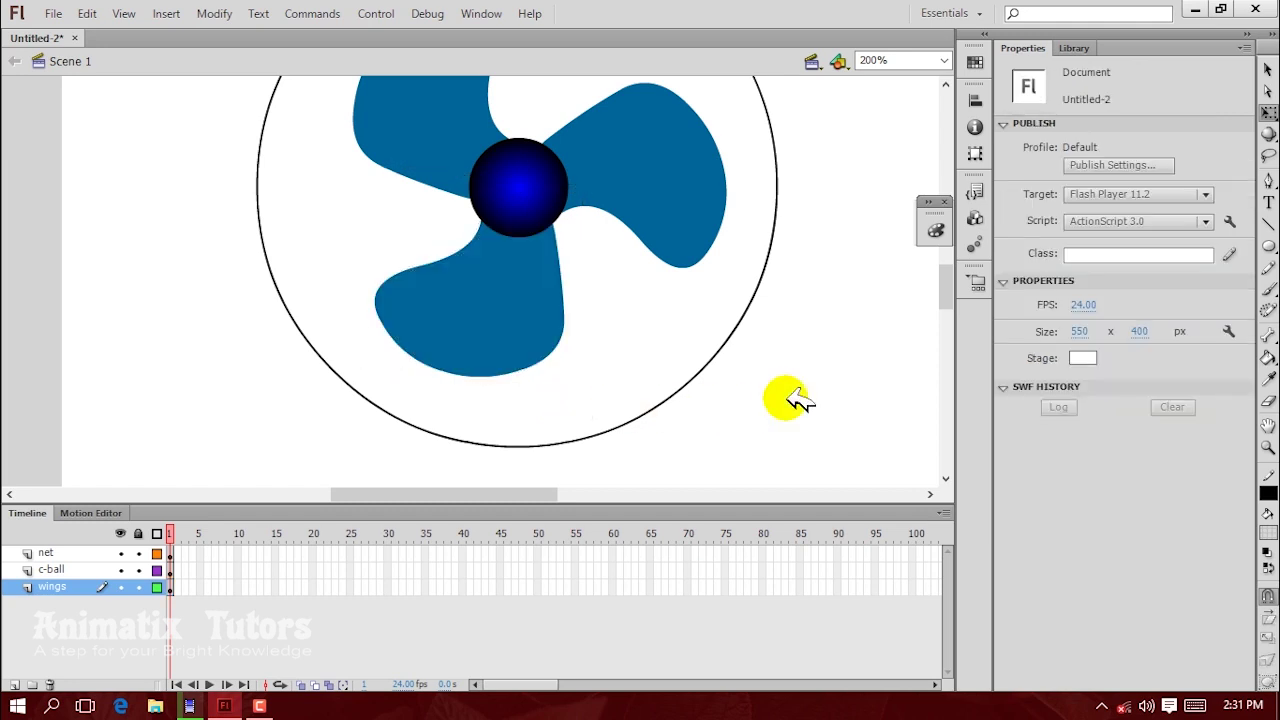
# Step: Nudge the right-hand blade slightly left toward the ball and deselect it
pyautogui.hotkey('ctrl', '1')
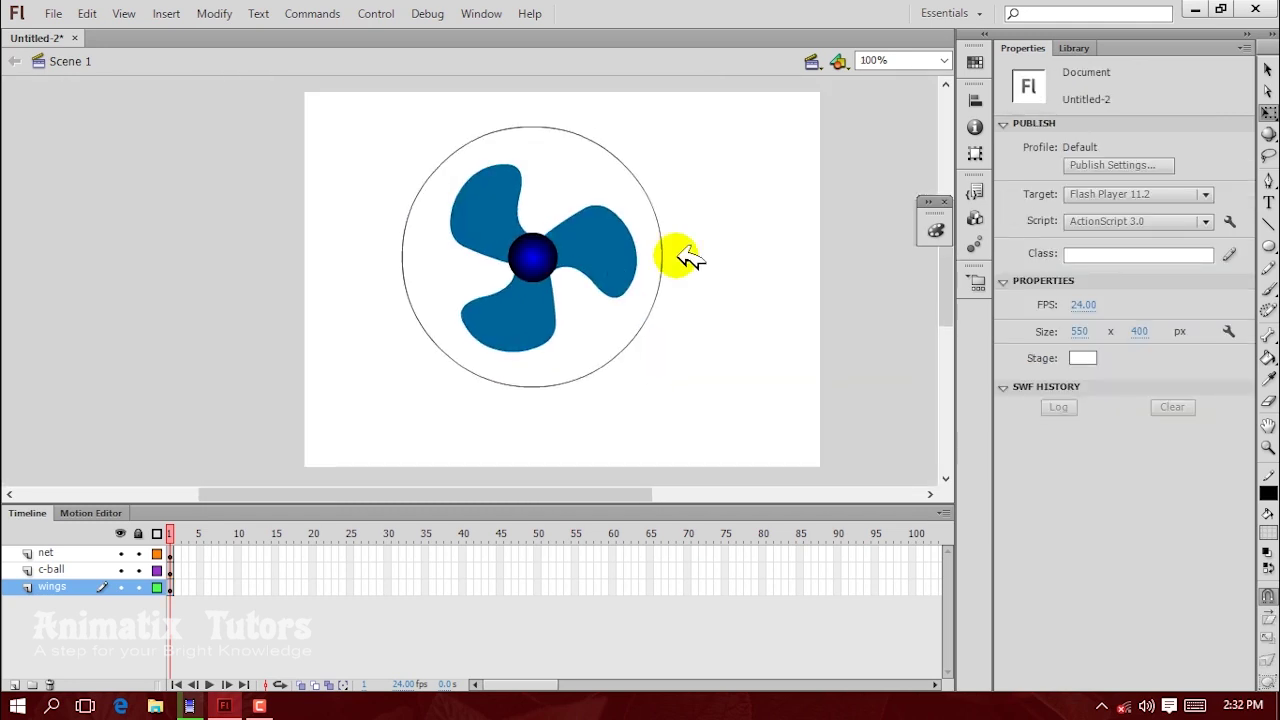
pyautogui.click(608, 250)
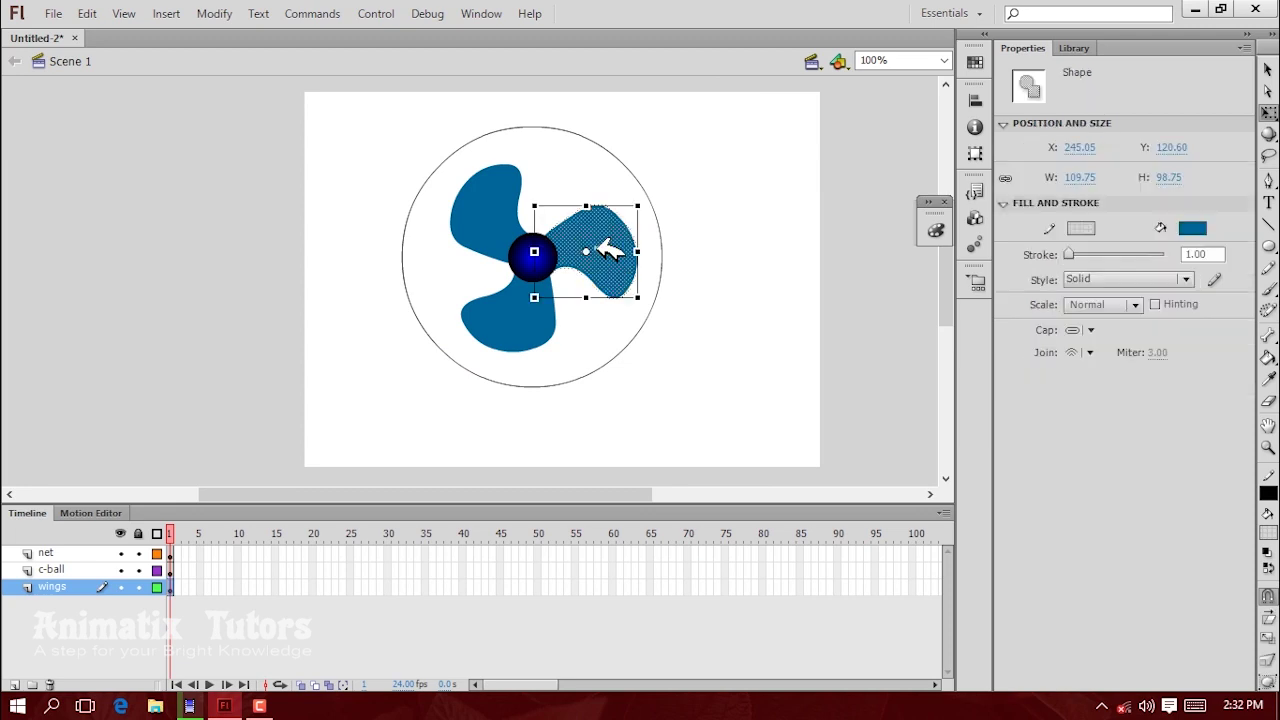
pyautogui.click(743, 322)
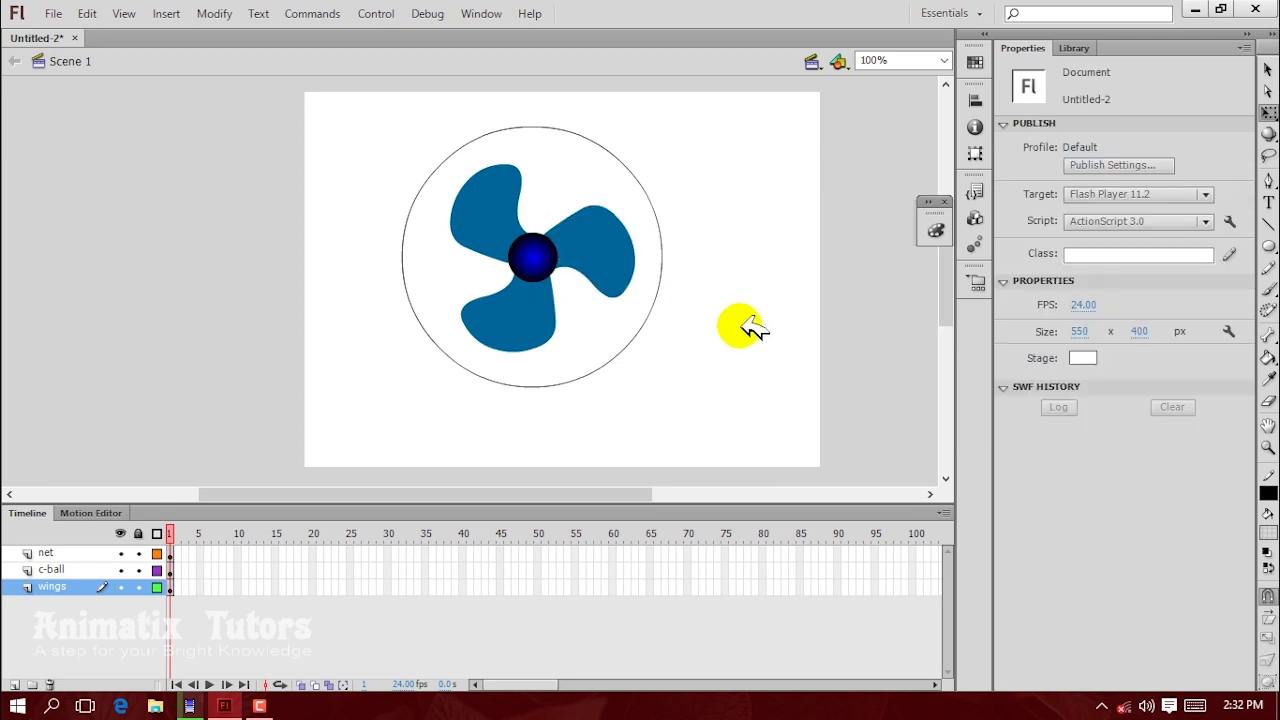
# Step: Scale the net circle down evenly around its centre to about 245 px wide and deselect it
pyautogui.click(517, 384)
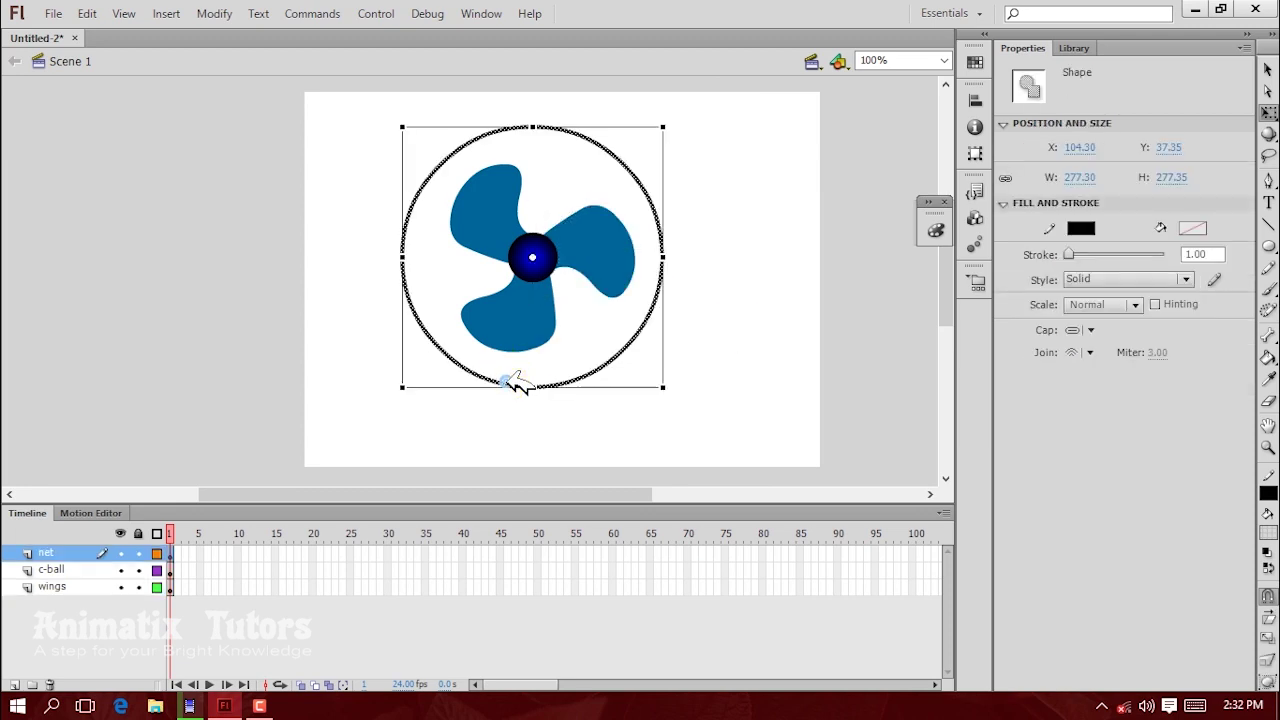
pyautogui.moveTo(663, 387); pyautogui.dragTo(651, 377)
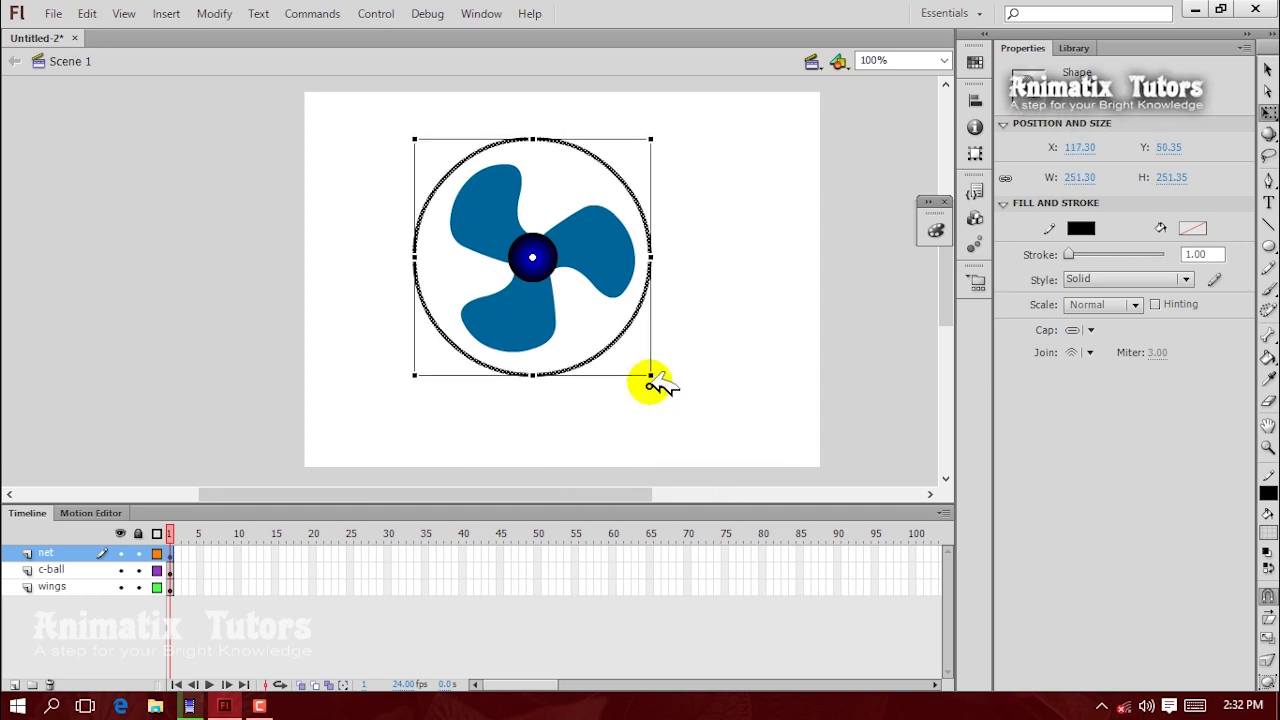
pyautogui.moveTo(651, 378); pyautogui.dragTo(648, 375)
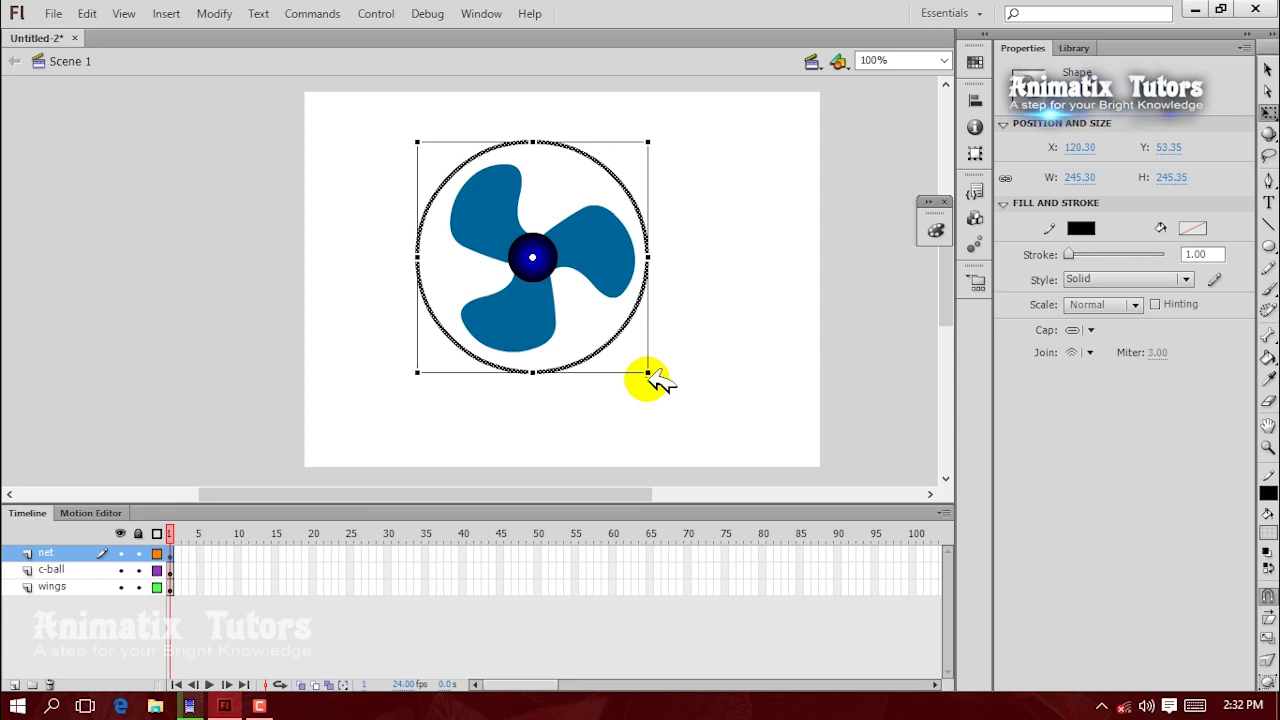
pyautogui.click(726, 390)
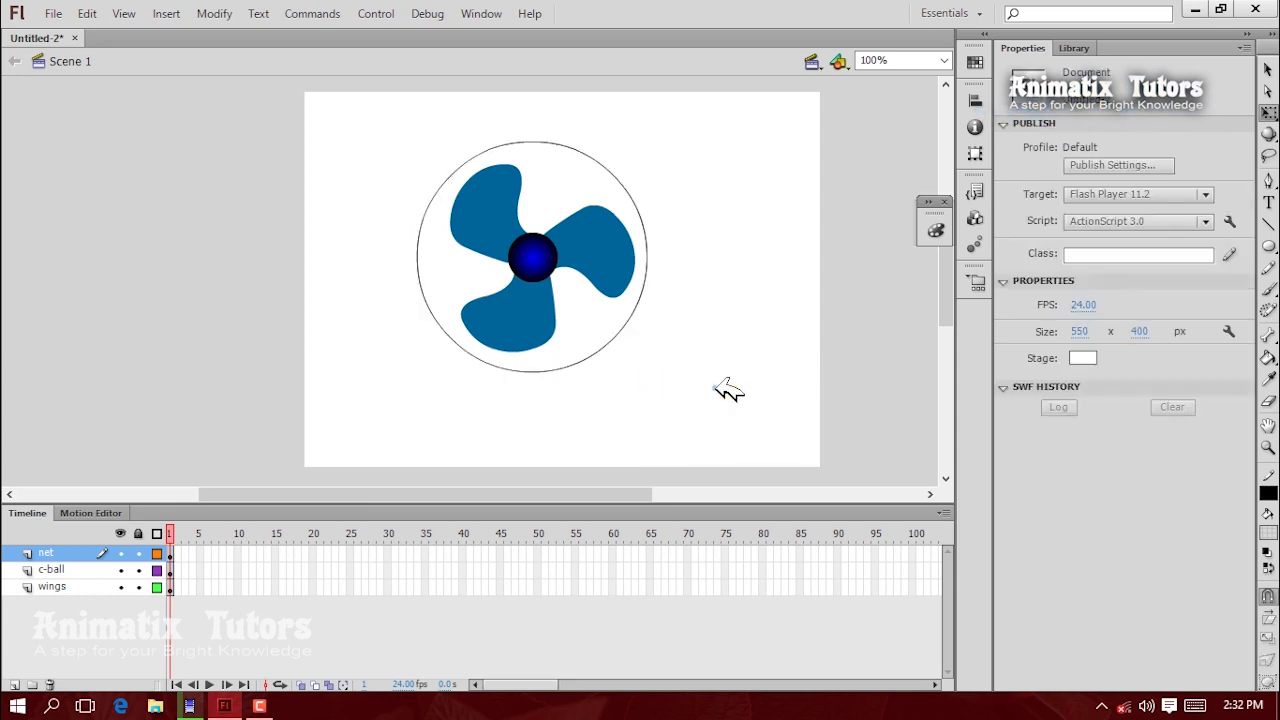
# Step: Nudge the right-hand blade slightly further left toward the ball and deselect it
pyautogui.click(617, 250)
pyautogui.click(622, 251)
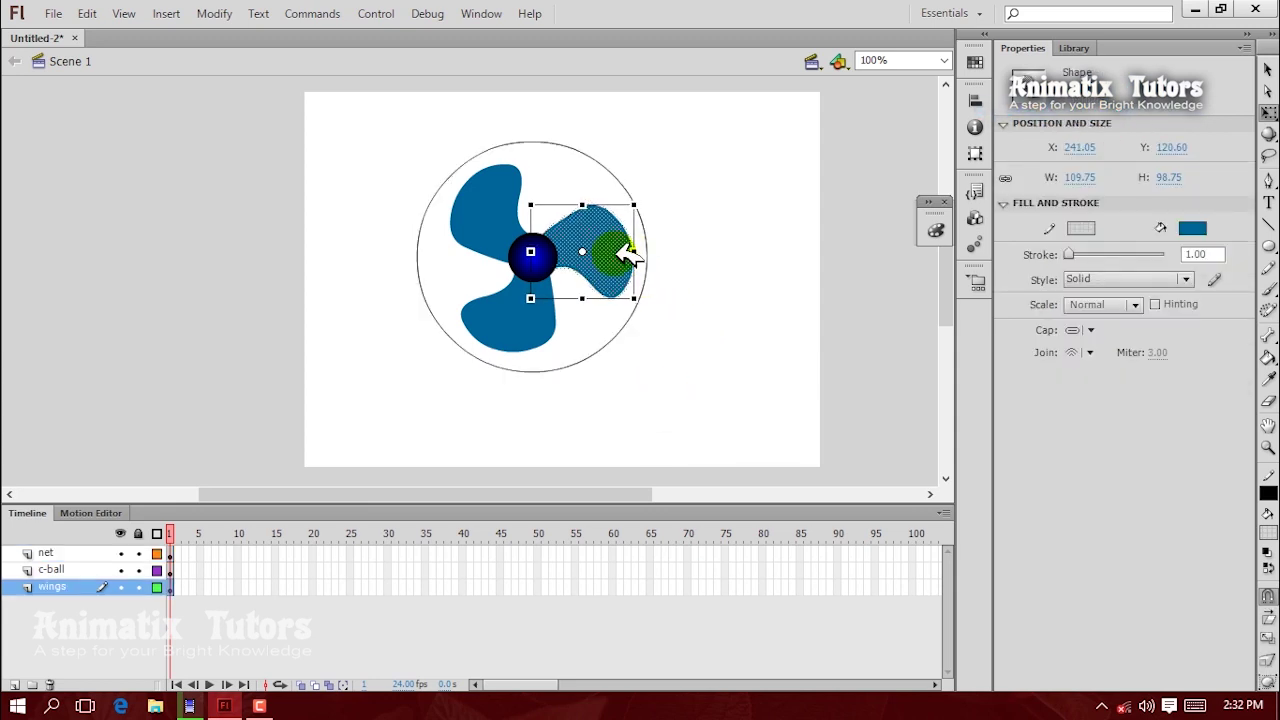
pyautogui.click(748, 296)
pyautogui.click(702, 402)
pyautogui.click(643, 352)
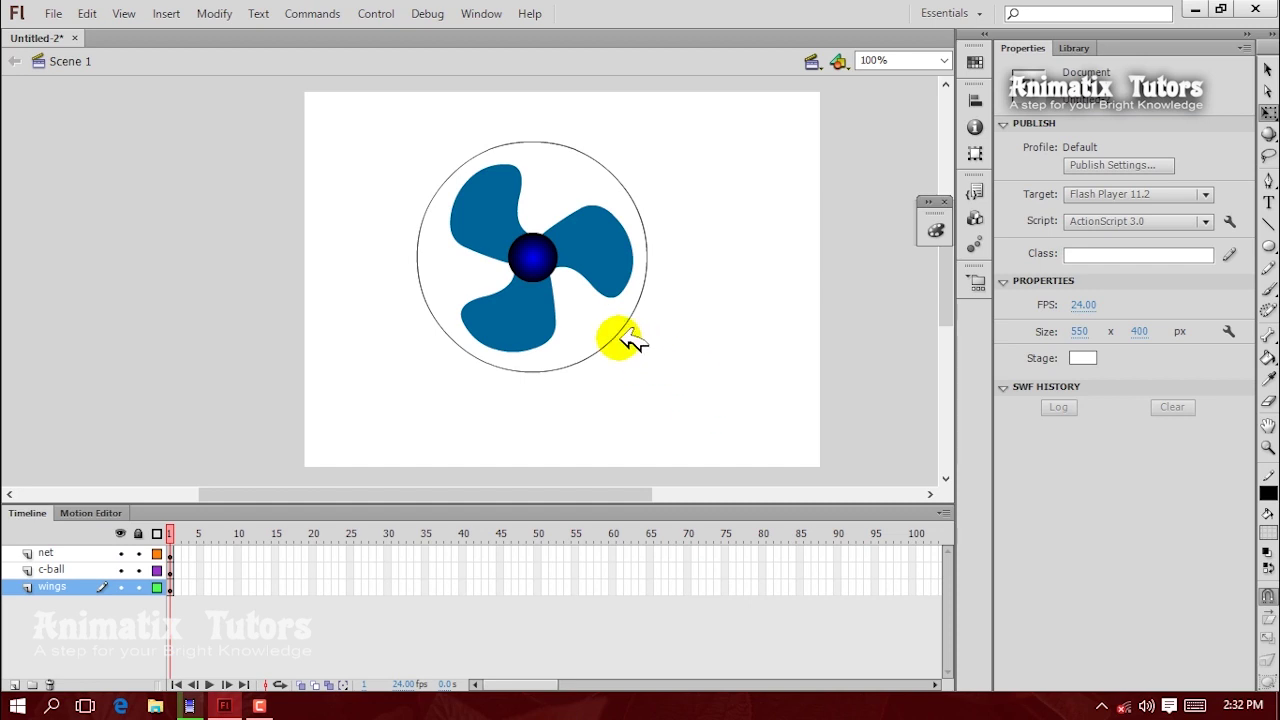
pyautogui.rightClick(507, 220)
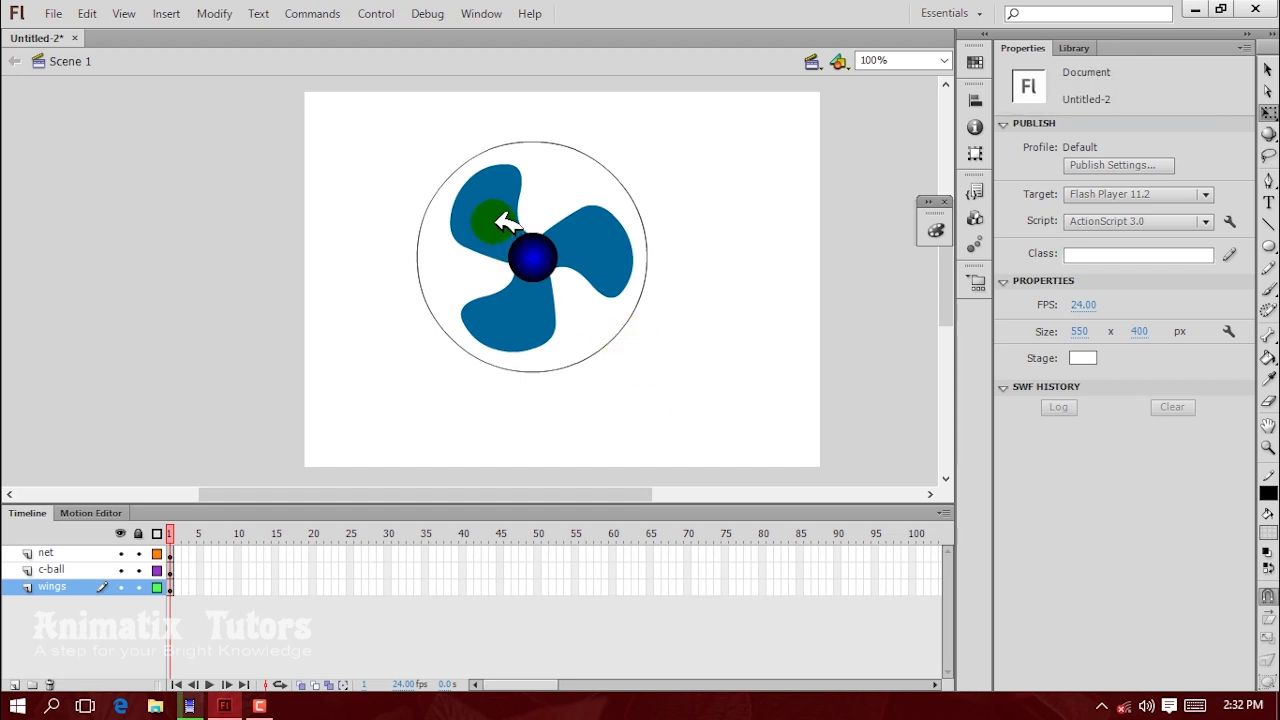
# Step: Set the net circle's stroke height to 1.5 and deselect it
pyautogui.click(607, 340)
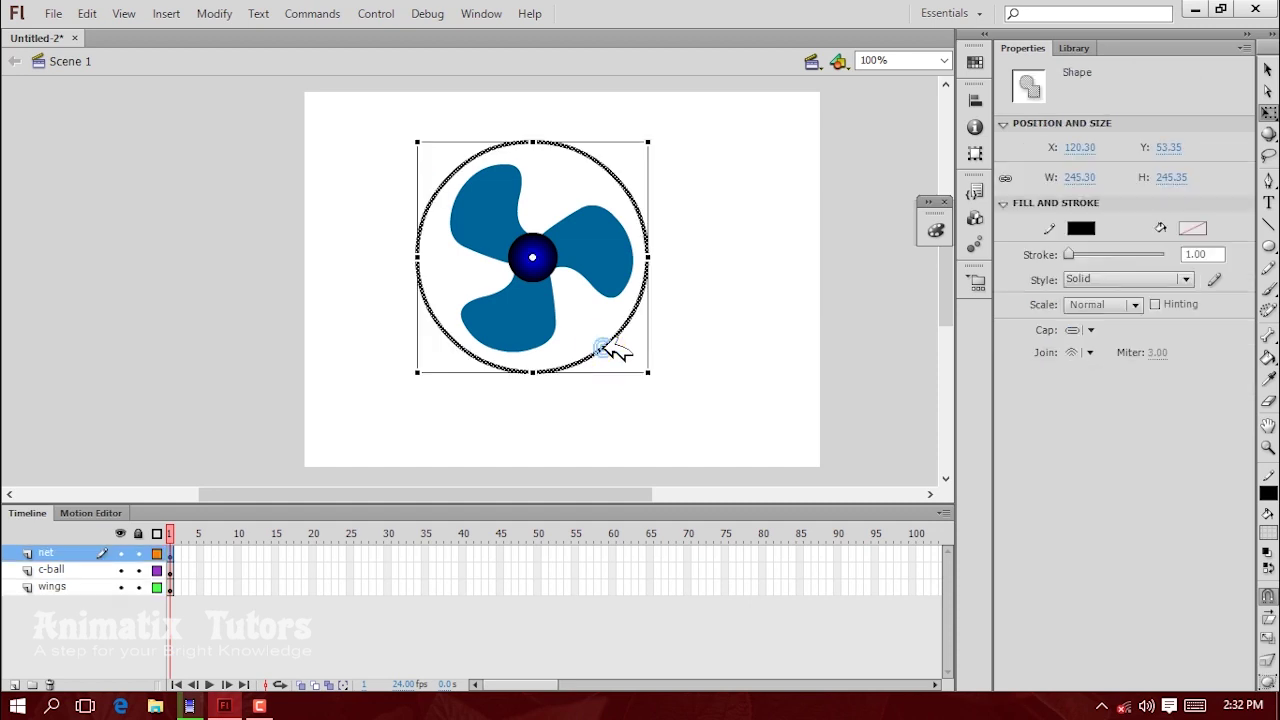
pyautogui.click(1217, 252)
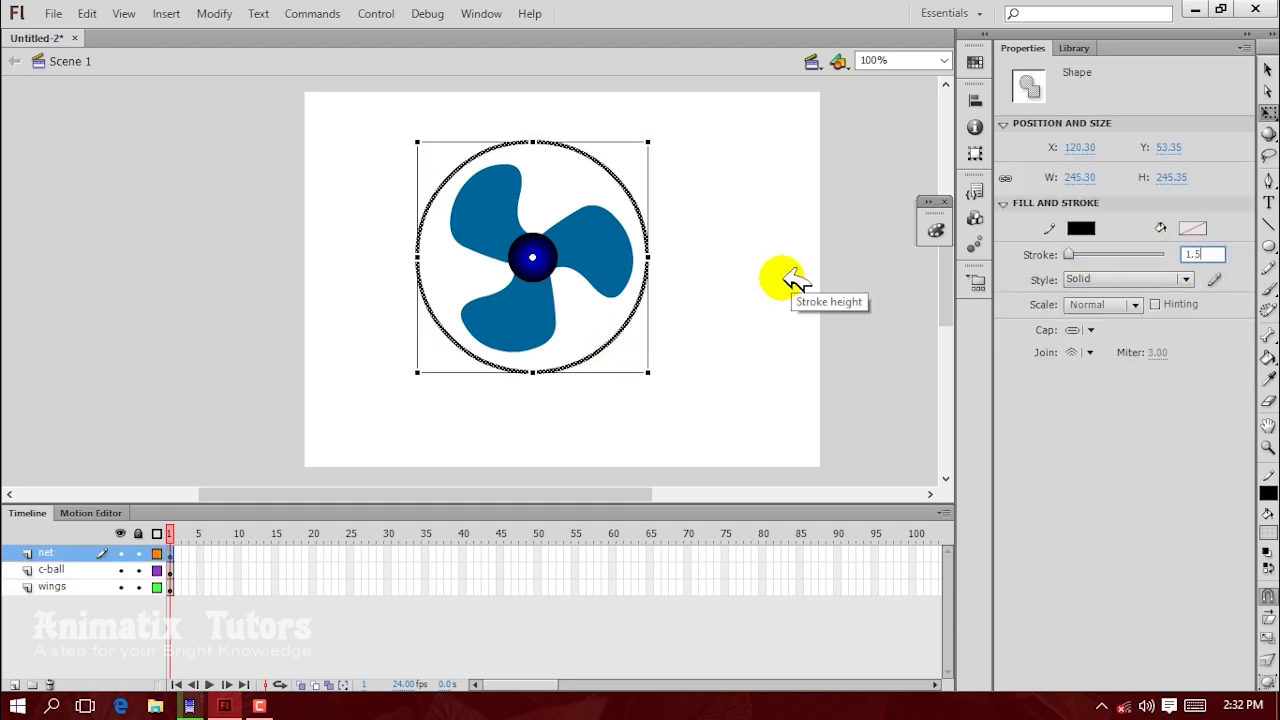
pyautogui.press('Return')
pyautogui.click(745, 325)
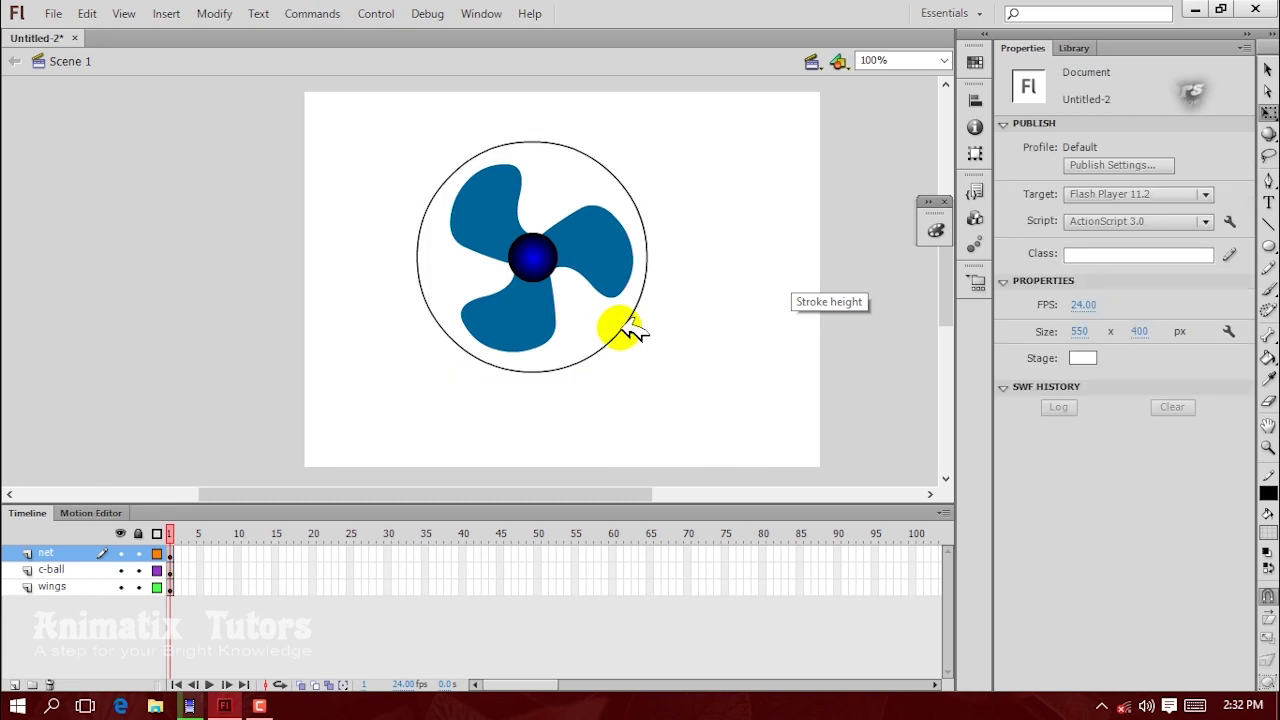
# Step: Copy the net circle, paste it in place and scale the copy around its centre to about 211.5 px
pyautogui.click(625, 322)
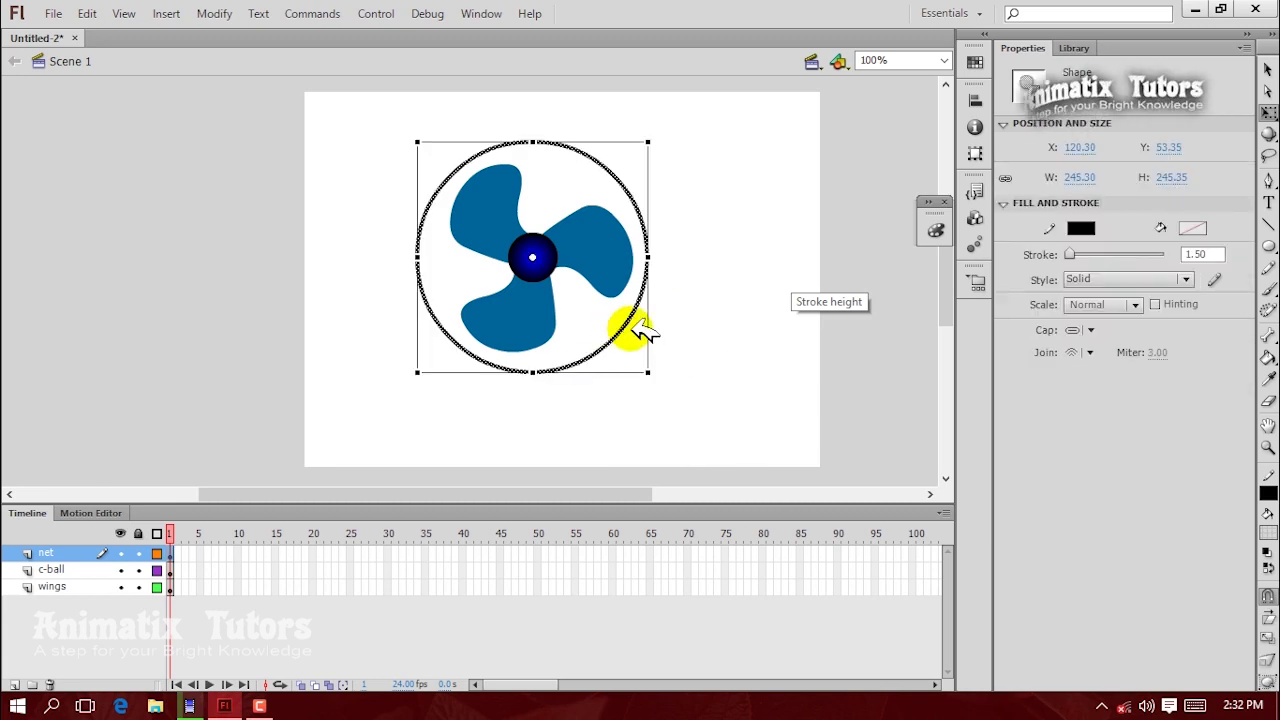
pyautogui.click(90, 13)
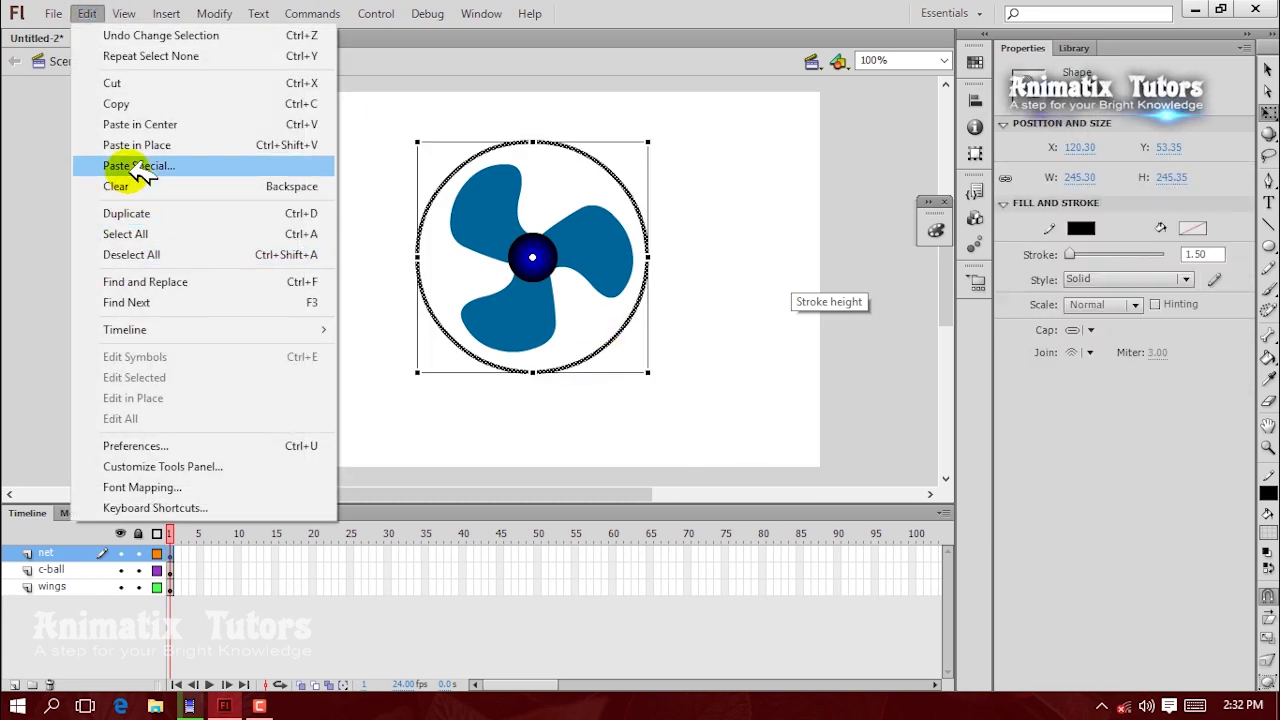
pyautogui.click(125, 103)
pyautogui.click(87, 13)
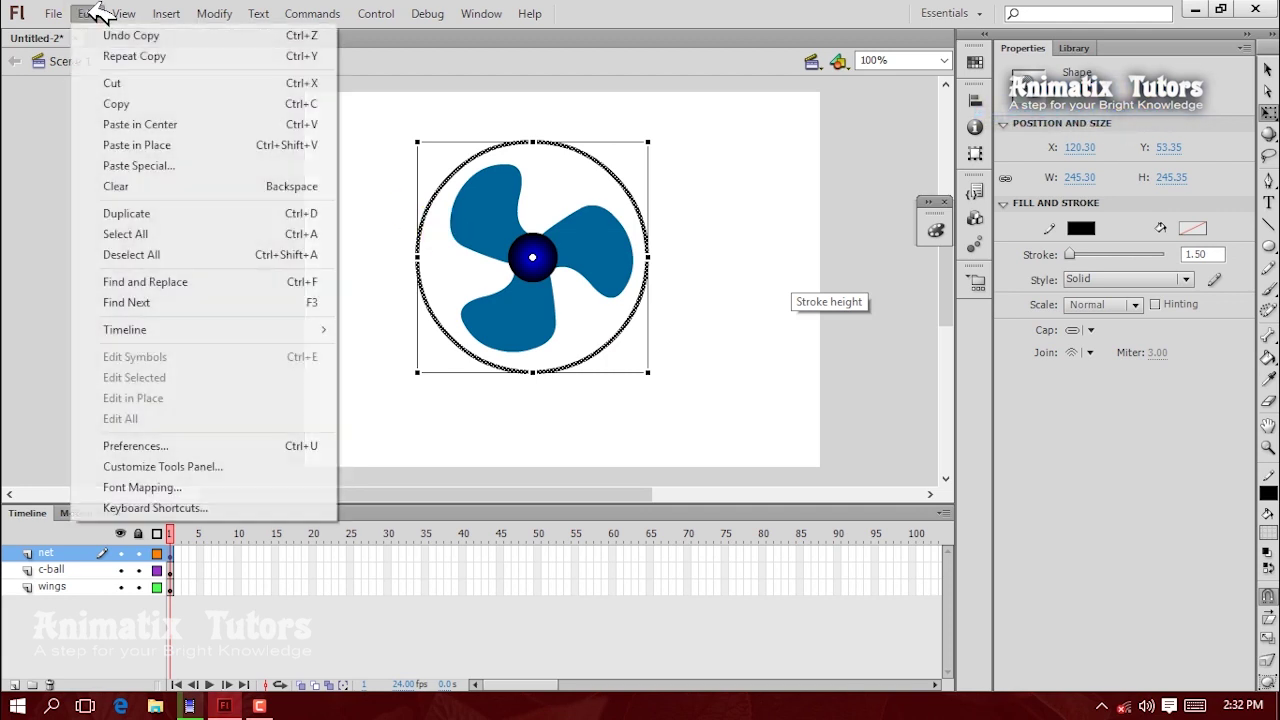
pyautogui.click(275, 145)
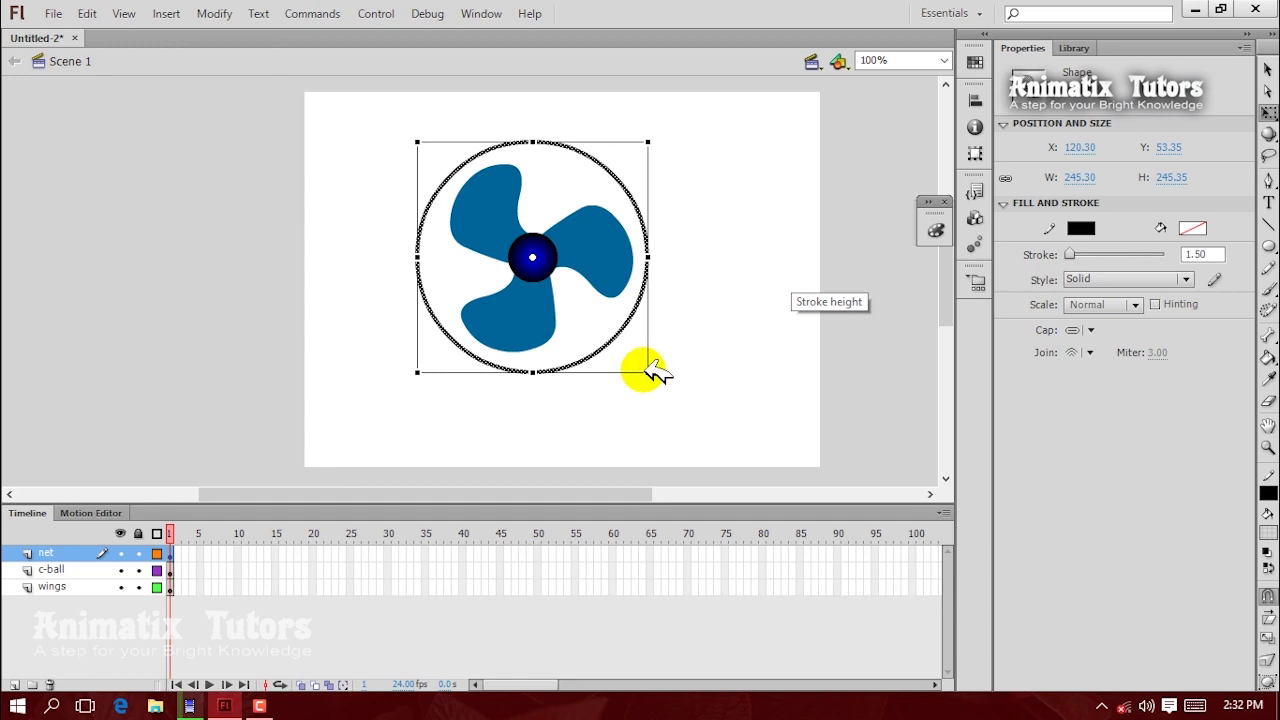
pyautogui.moveTo(648, 370); pyautogui.dragTo(634, 356)
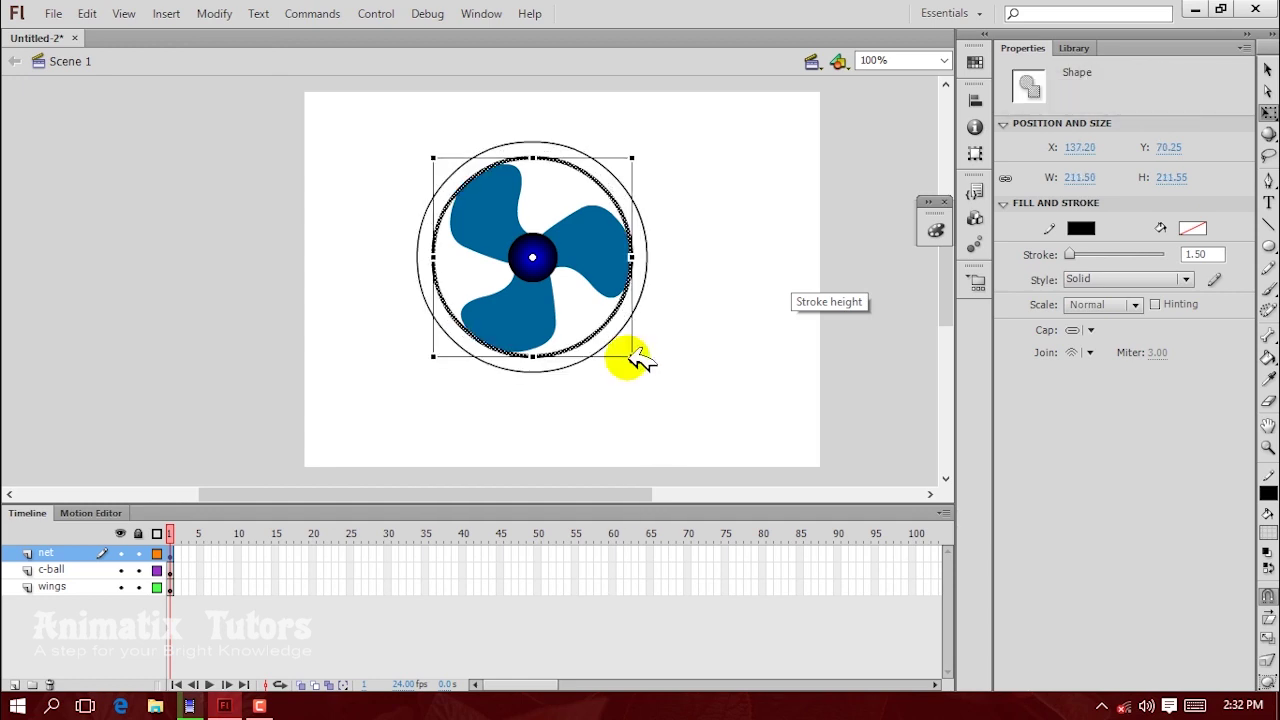
# Step: Copy the inner circle, paste it in place and scale the new copy around its centre to about 176 px
pyautogui.click(88, 12)
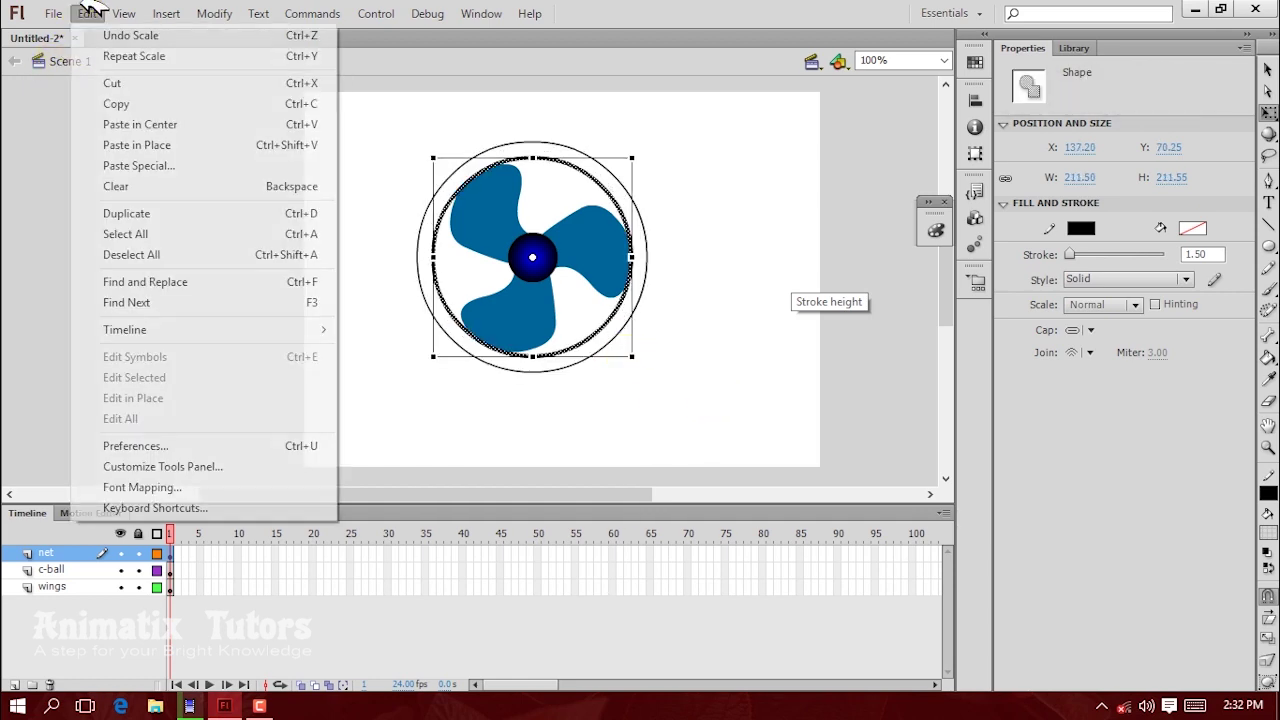
pyautogui.click(110, 103)
pyautogui.click(88, 12)
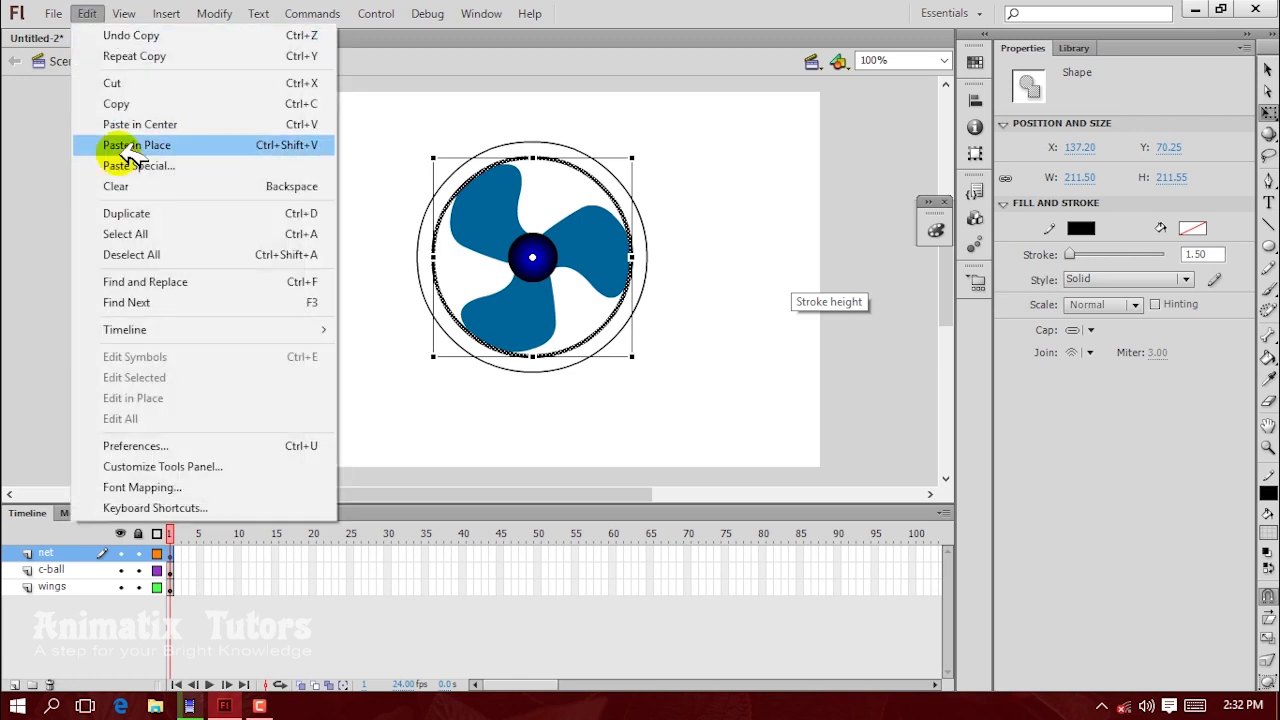
pyautogui.click(126, 149)
pyautogui.moveTo(633, 355); pyautogui.dragTo(616, 346)
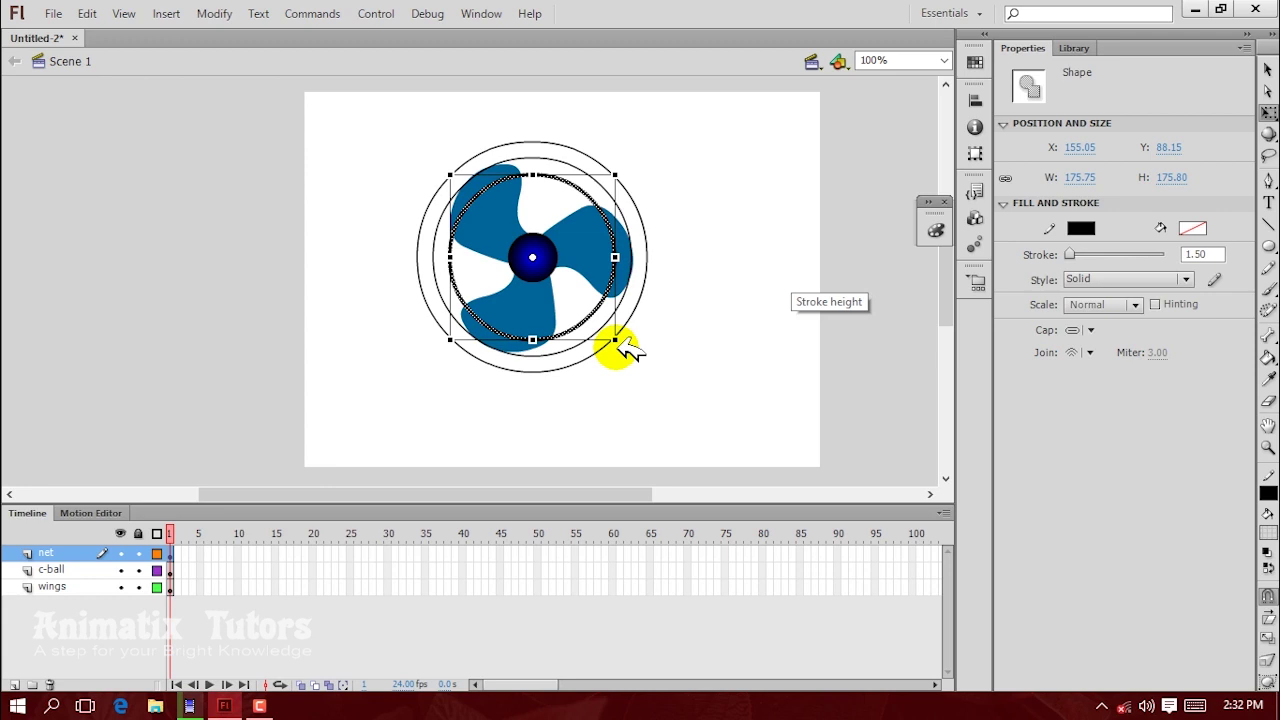
# Step: Paste two more circles in place, scaling one to about 134.5 px and the other smaller still, nearer the ball
pyautogui.hotkey('ctrl', 'shift', 'v')
pyautogui.moveTo(640, 355); pyautogui.dragTo(606, 334)
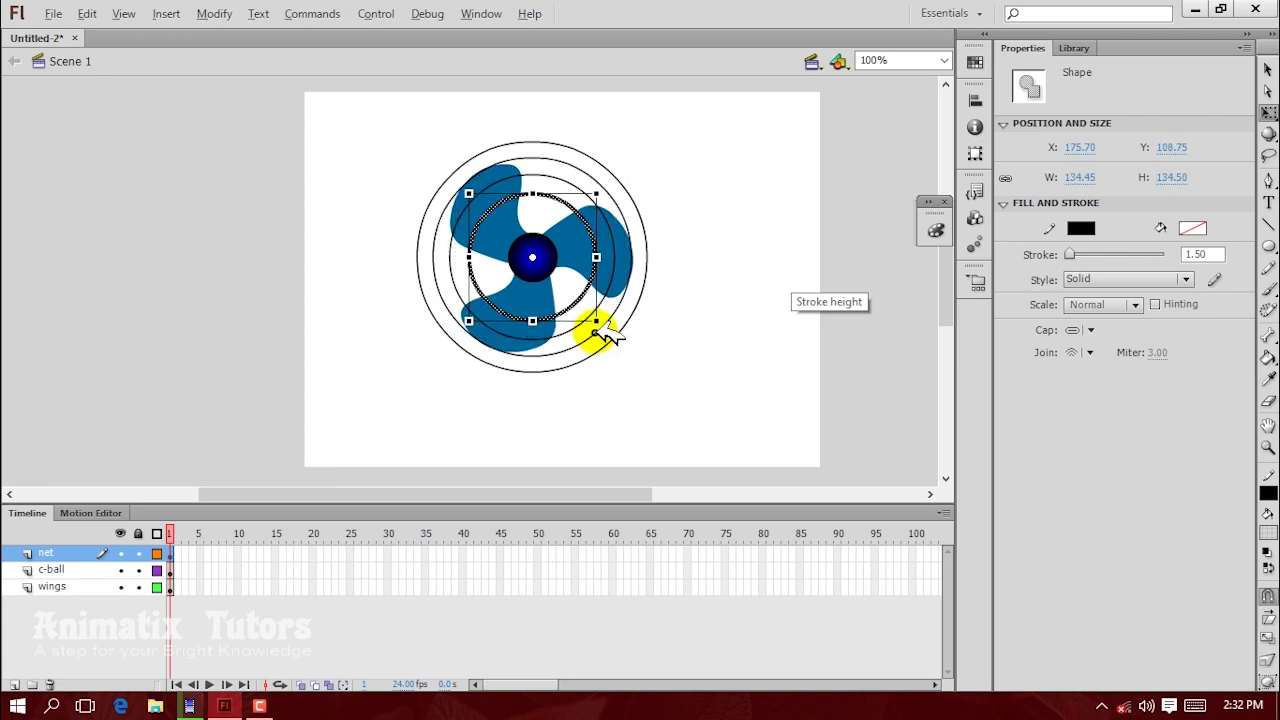
pyautogui.hotkey('ctrl', 'shift', 'v')
pyautogui.moveTo(639, 357); pyautogui.dragTo(592, 323)
pyautogui.click(688, 378)
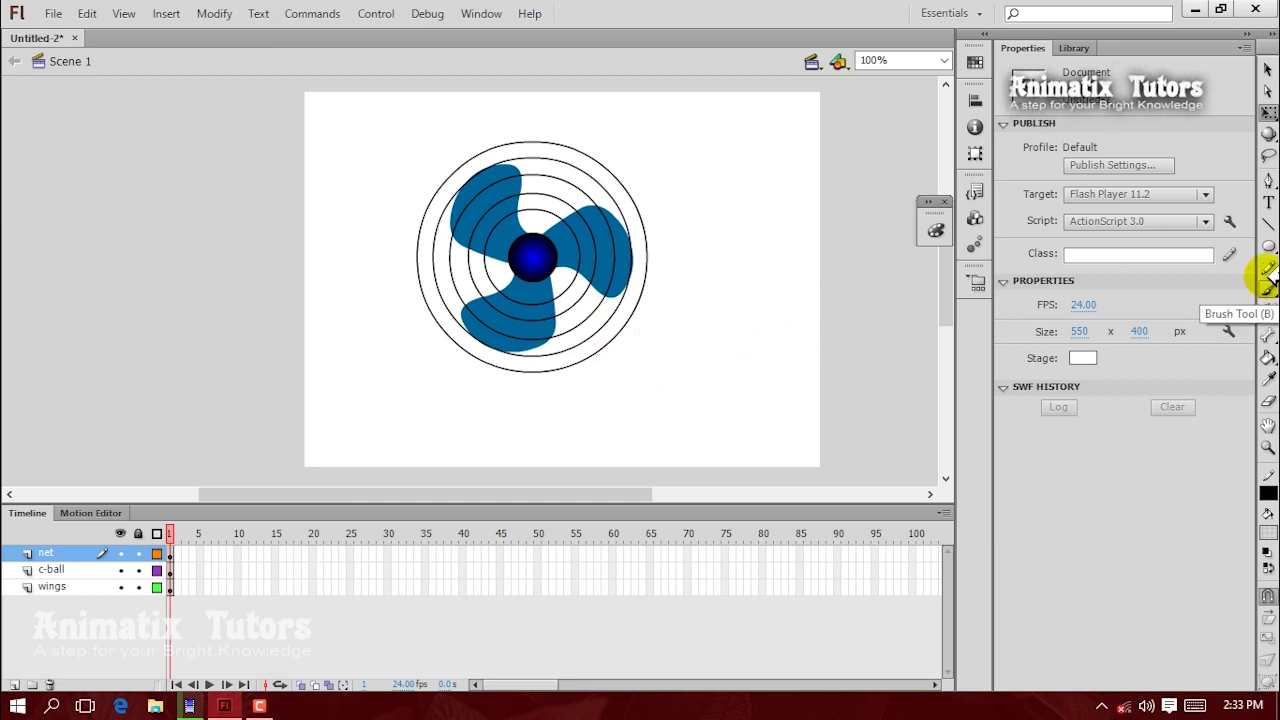
# Step: Draw four straight spokes with the Line tool from the ball to the outer circle, heading right, up, left and down
pyautogui.click(1268, 222)
pyautogui.moveTo(557, 259); pyautogui.dragTo(640, 260)
pyautogui.moveTo(647, 257); pyautogui.dragTo(647, 258)
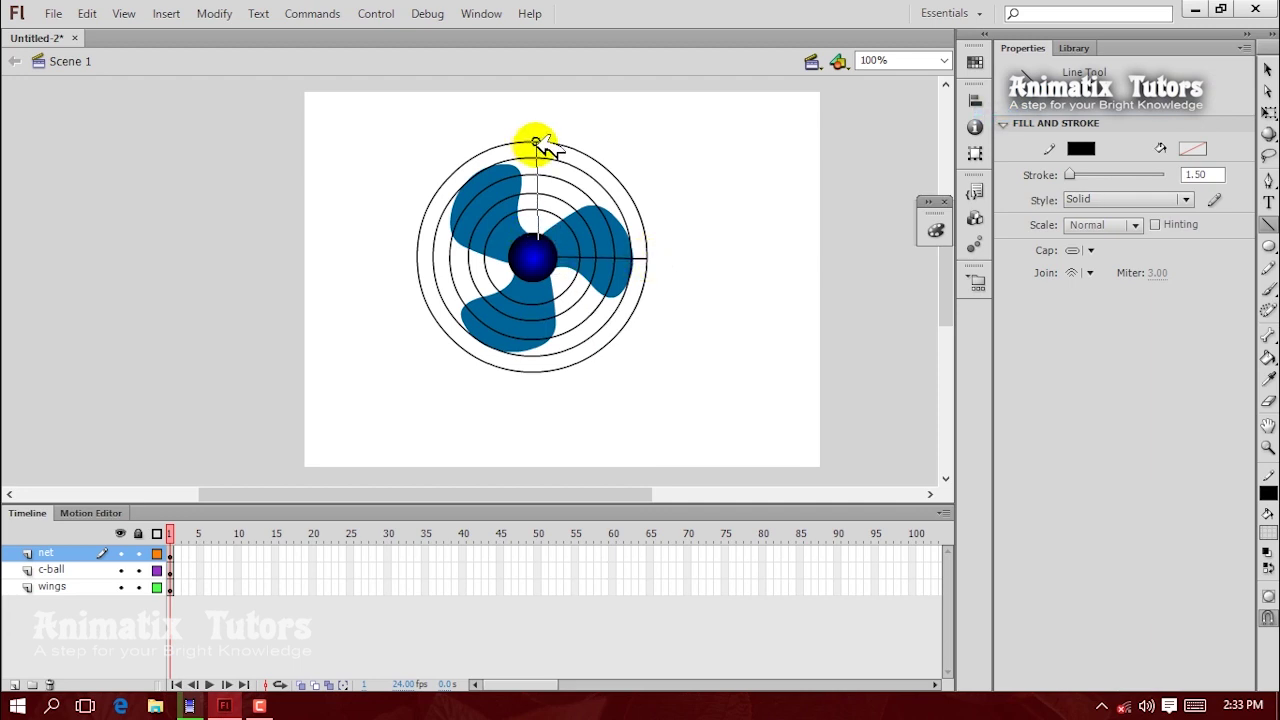
pyautogui.moveTo(541, 146); pyautogui.dragTo(537, 142)
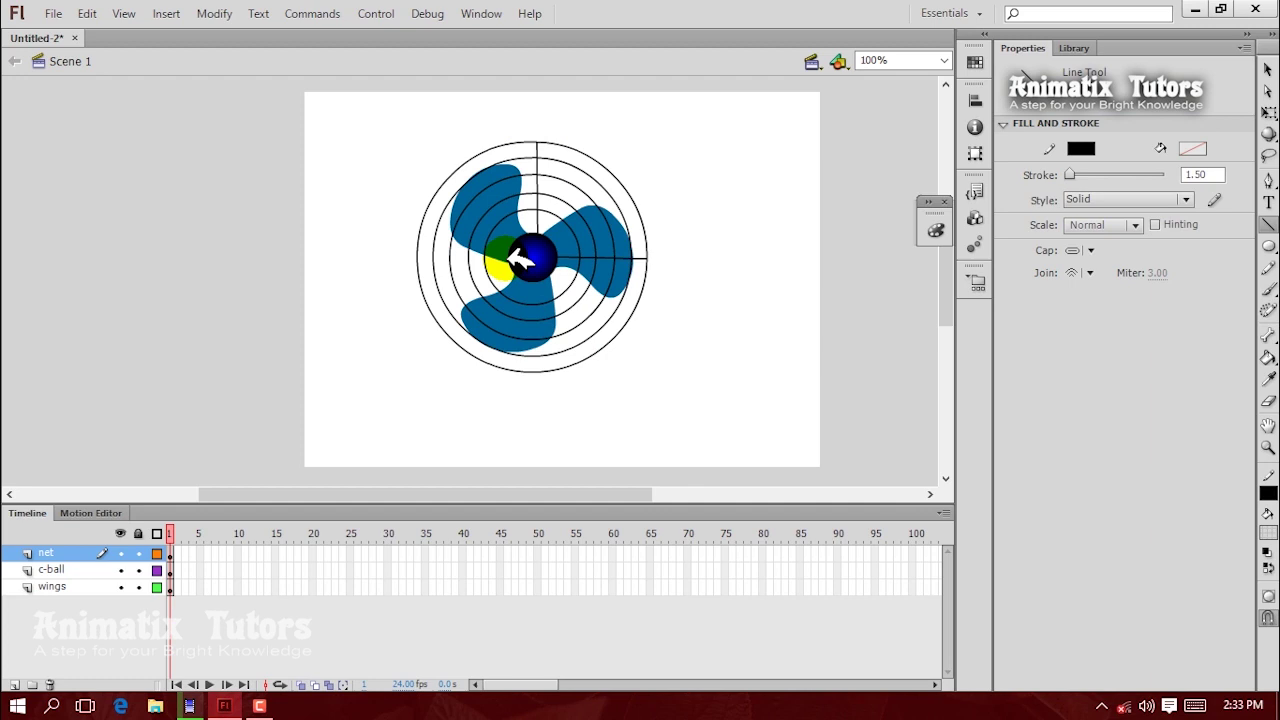
pyautogui.moveTo(416, 262); pyautogui.dragTo(416, 260)
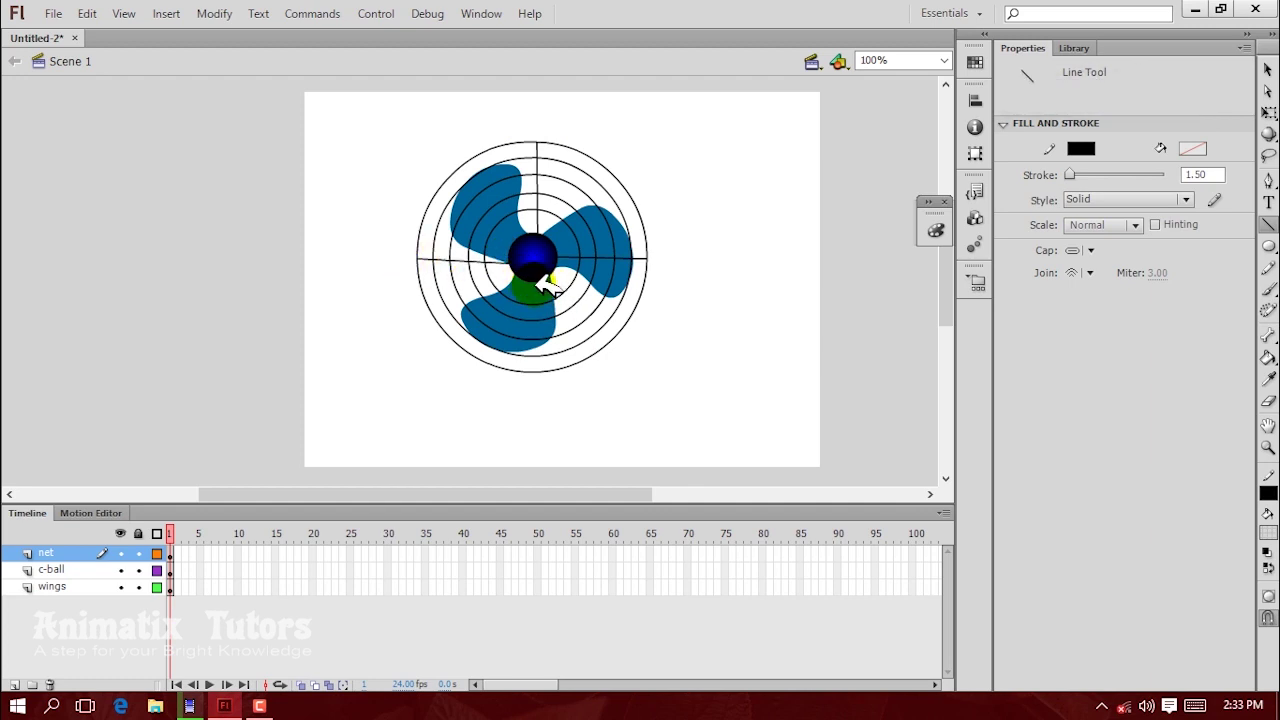
pyautogui.moveTo(541, 370); pyautogui.dragTo(541, 371)
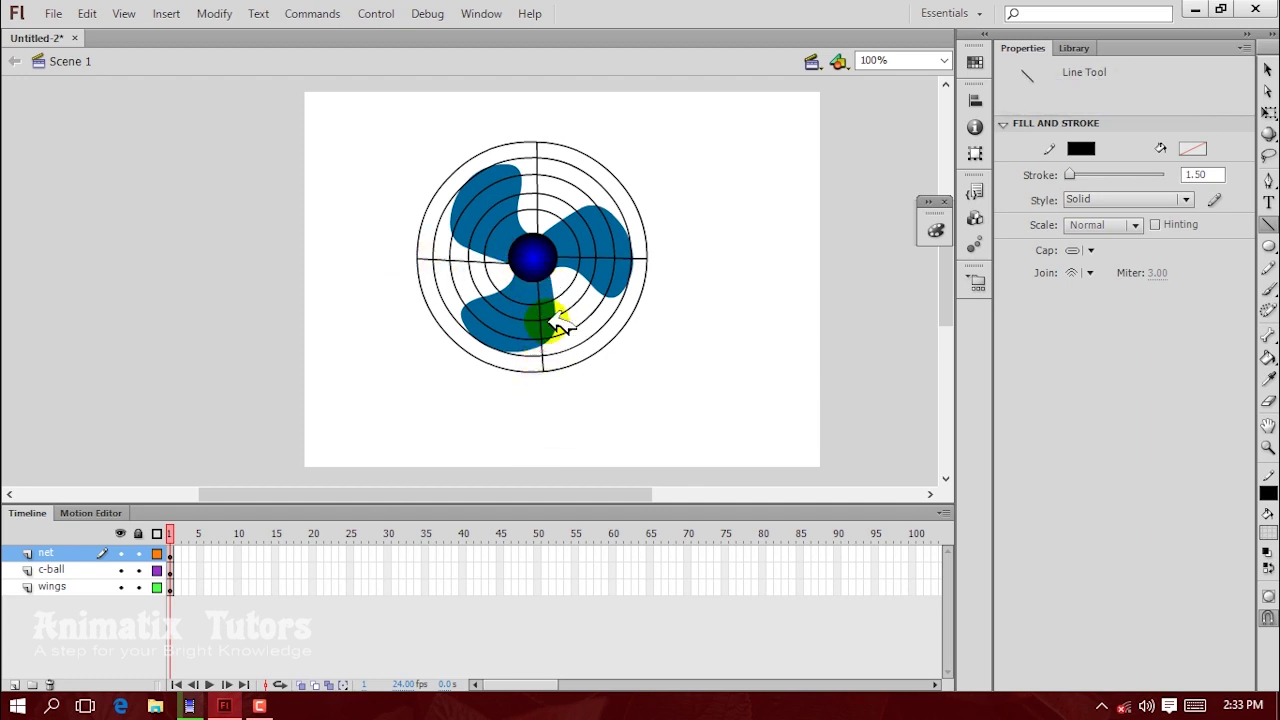
# Step: Draw four diagonal spokes from the ball to the outer circle, one between each pair of straight spokes
pyautogui.moveTo(620, 330); pyautogui.dragTo(622, 331)
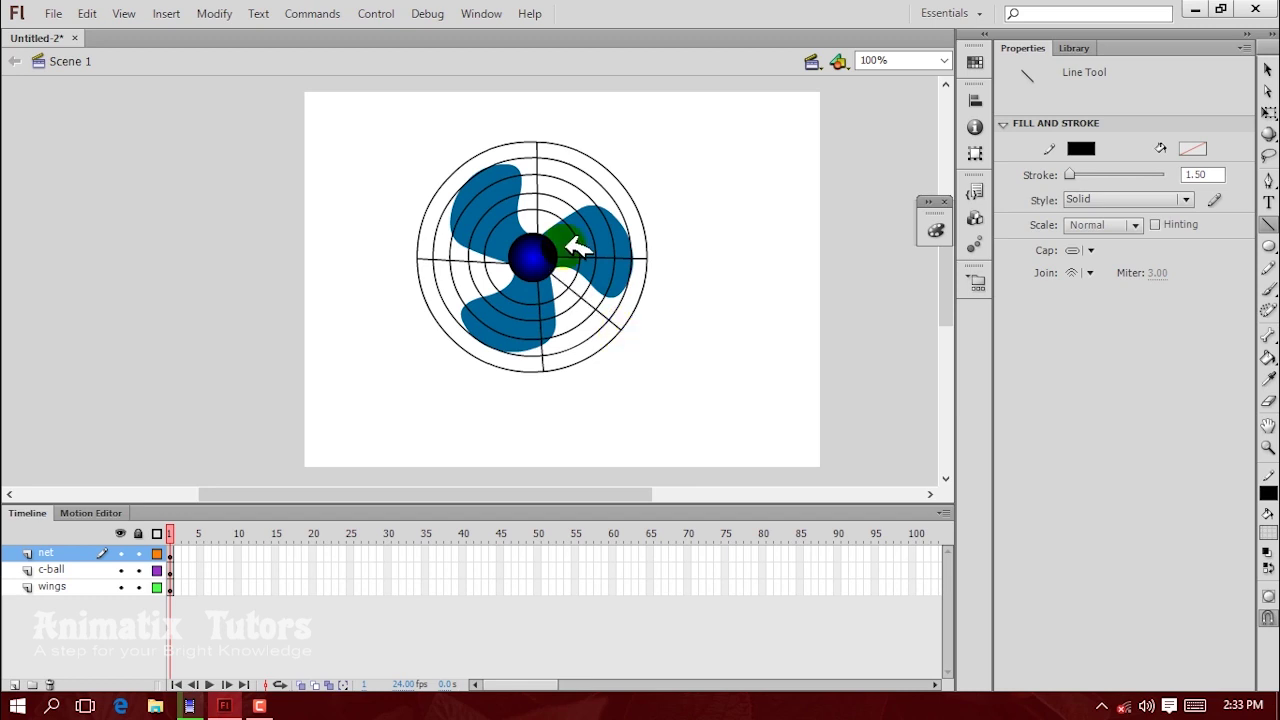
pyautogui.moveTo(597, 179); pyautogui.dragTo(607, 175)
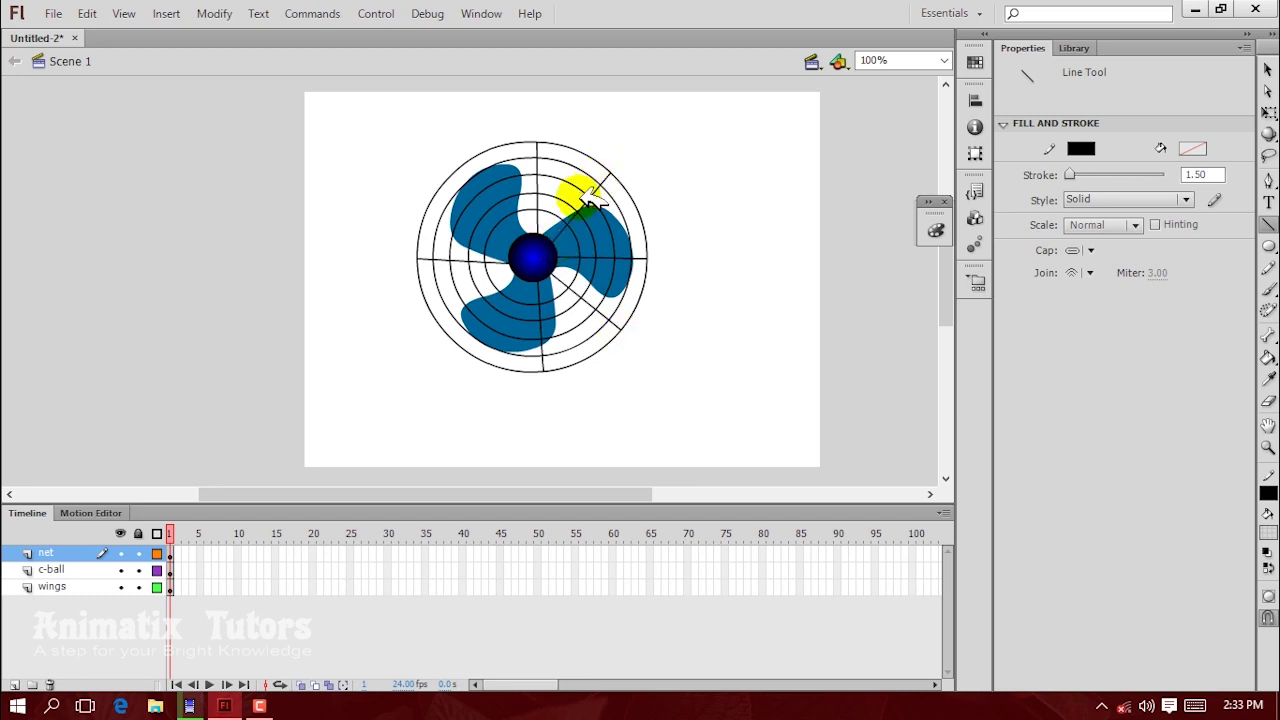
pyautogui.moveTo(506, 231); pyautogui.dragTo(446, 177)
pyautogui.moveTo(516, 276); pyautogui.dragTo(462, 342)
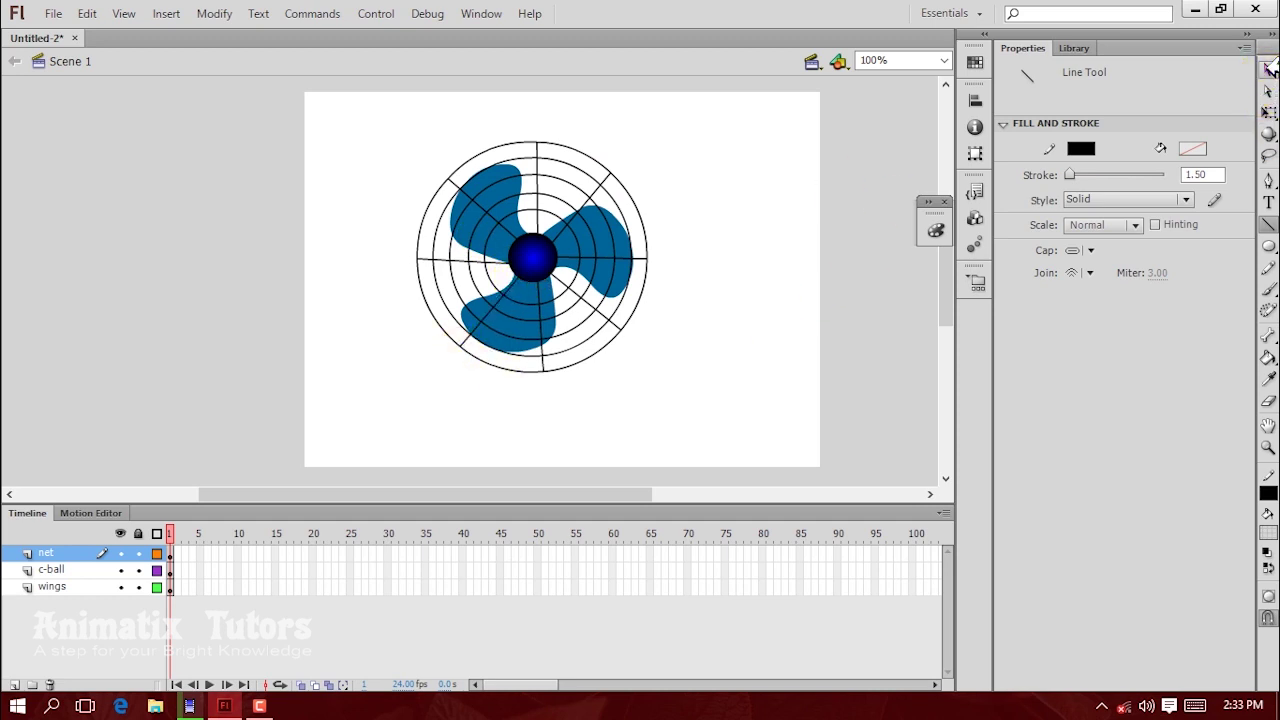
# Step: Select the whole fan, move it up and slightly right to X 136.30, Y 15.35, and deselect it
pyautogui.click(1268, 68)
pyautogui.moveTo(340, 112); pyautogui.dragTo(771, 428)
pyautogui.moveTo(535, 247); pyautogui.dragTo(553, 215)
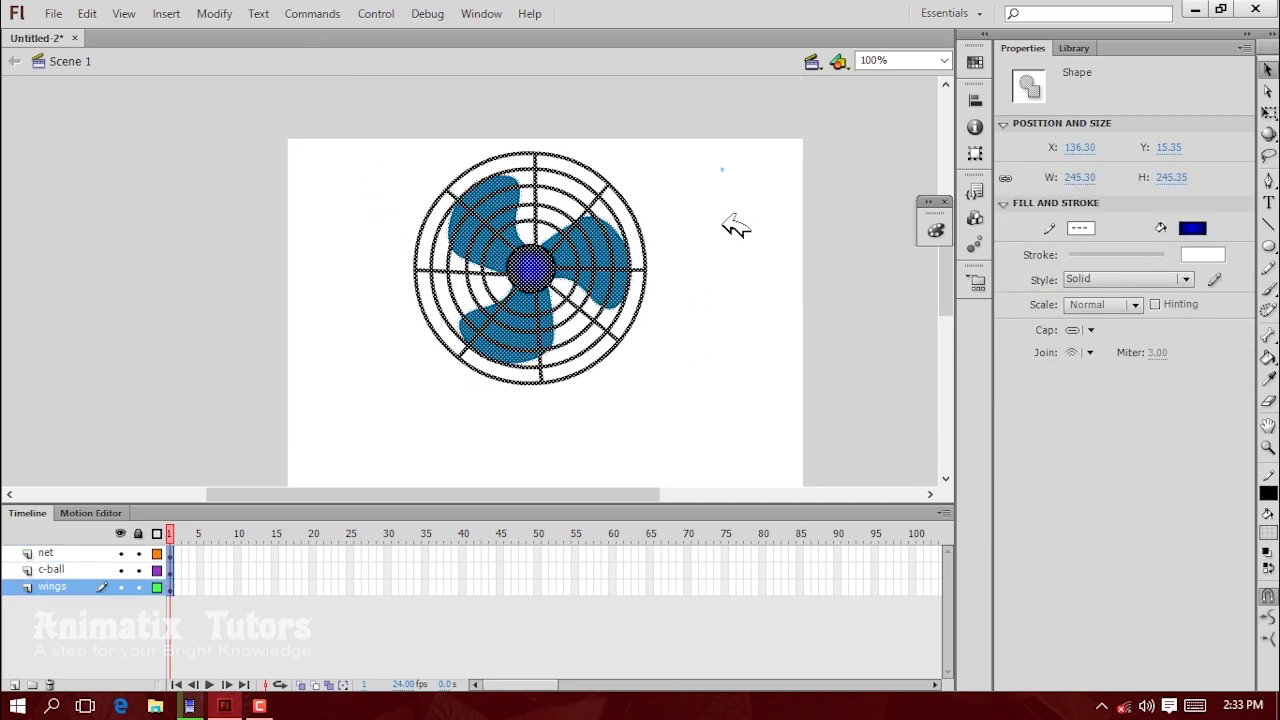
pyautogui.click(686, 291)
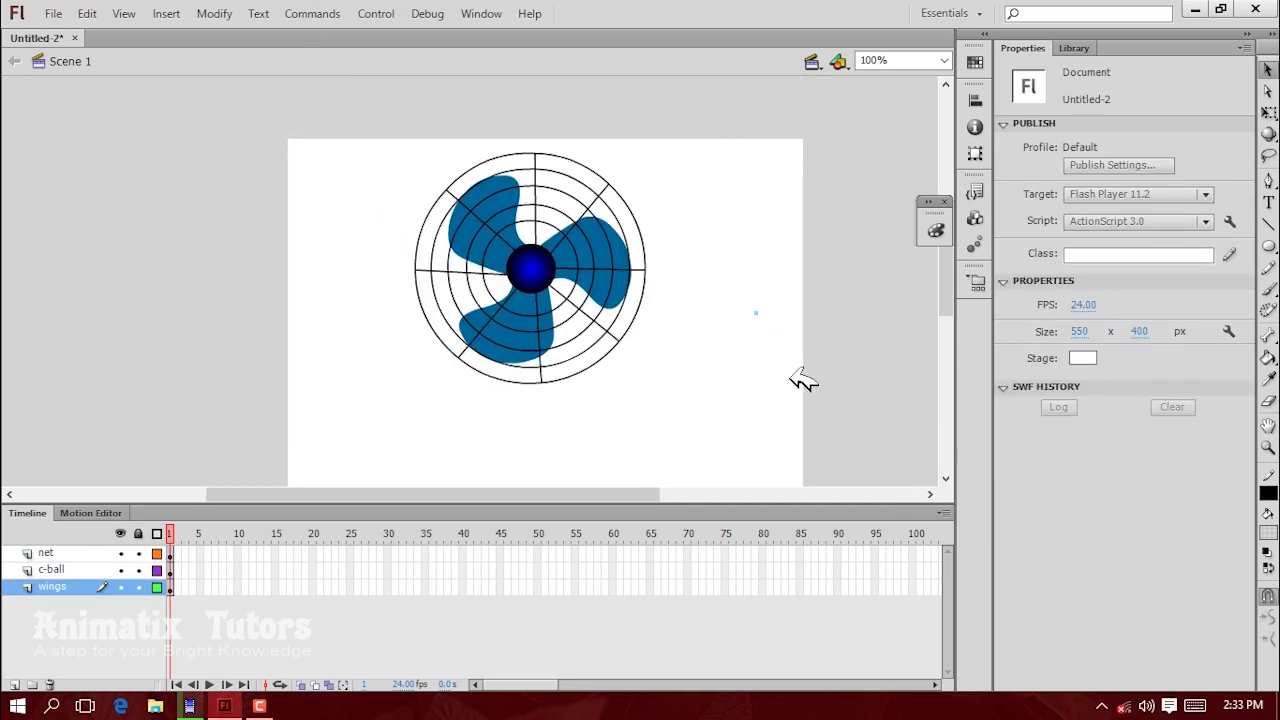
# Step: Change the right-hand blade's fill to a brighter blue and deselect it
pyautogui.scroll(-3, 803, 380)
pyautogui.scroll(3, 766, 251)
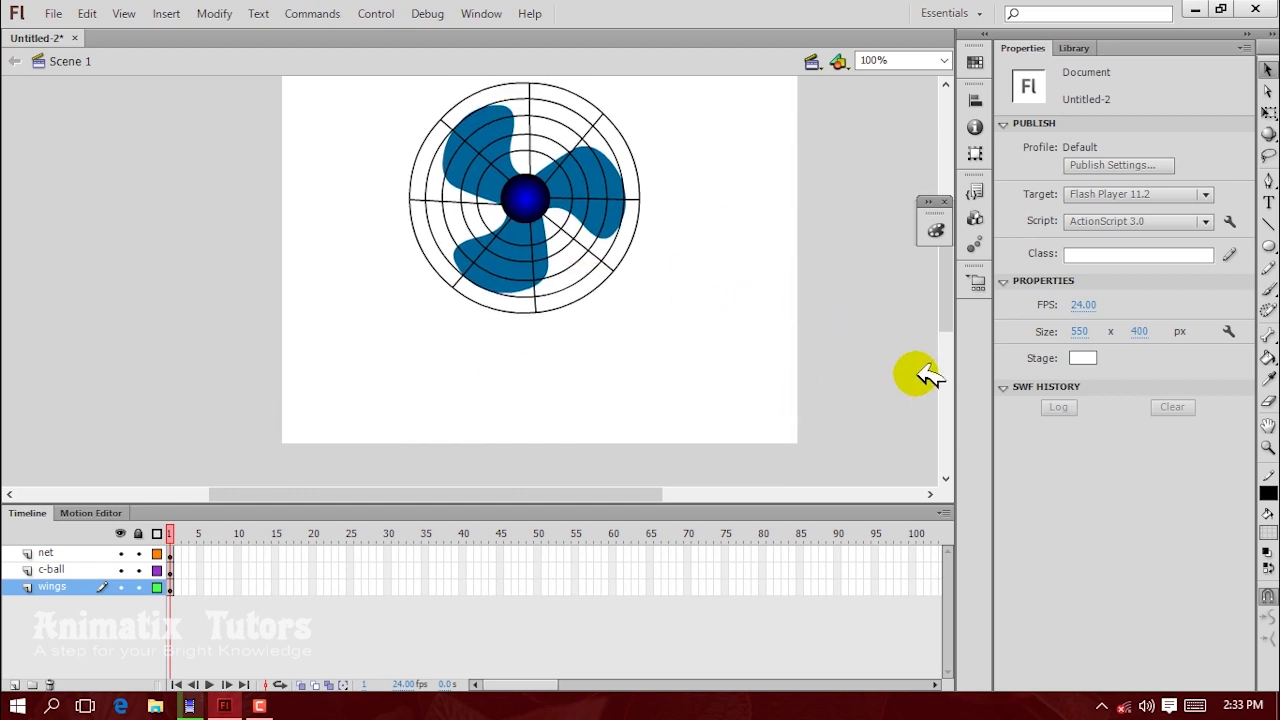
pyautogui.click(570, 192)
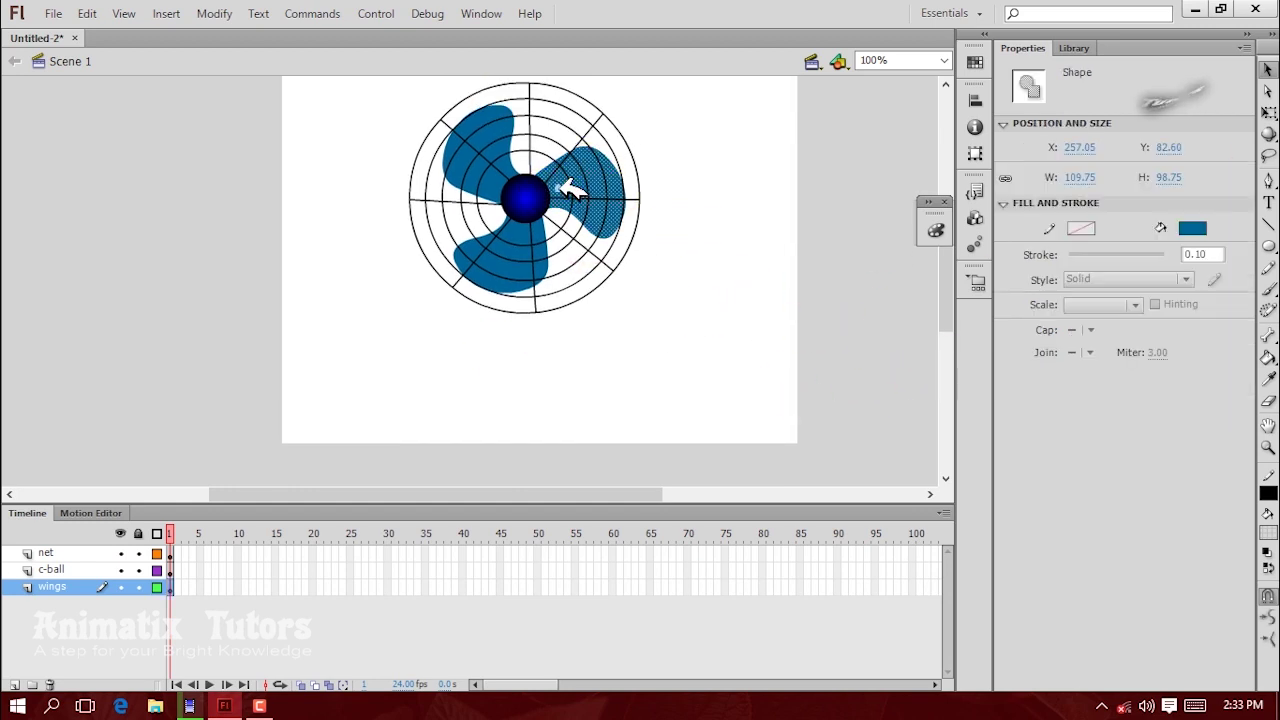
pyautogui.click(1193, 228)
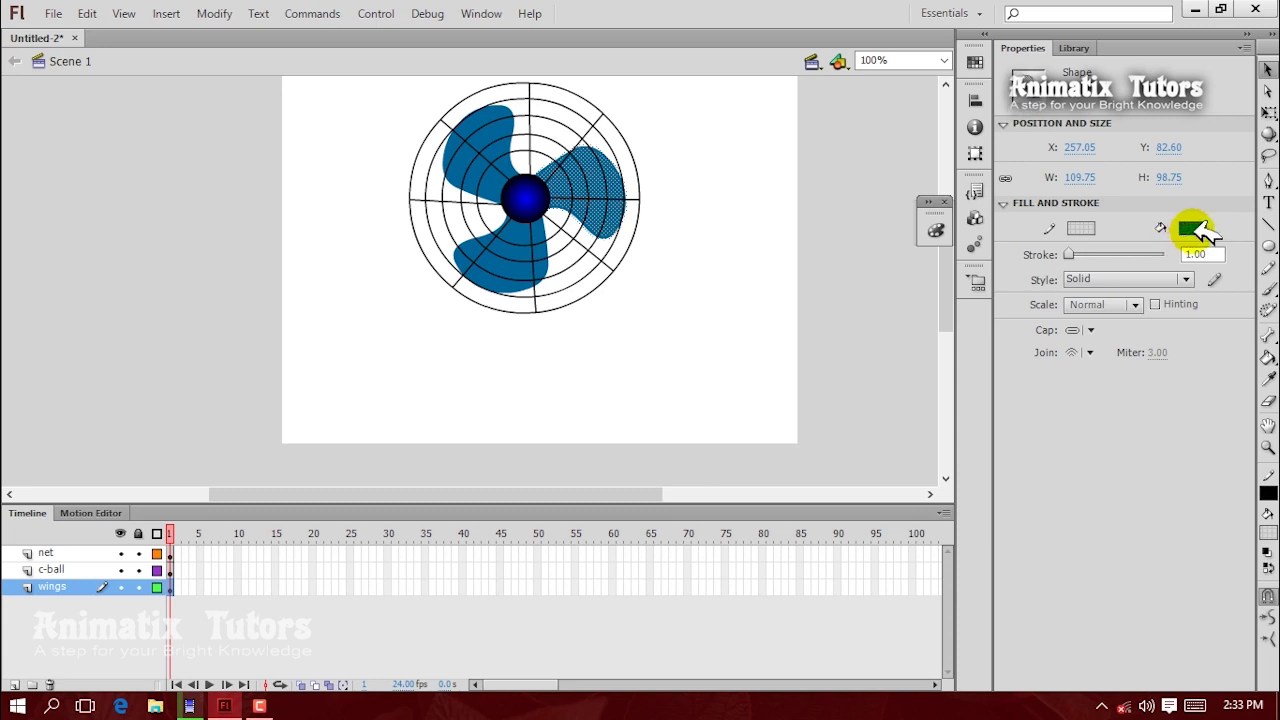
pyautogui.click(1055, 322)
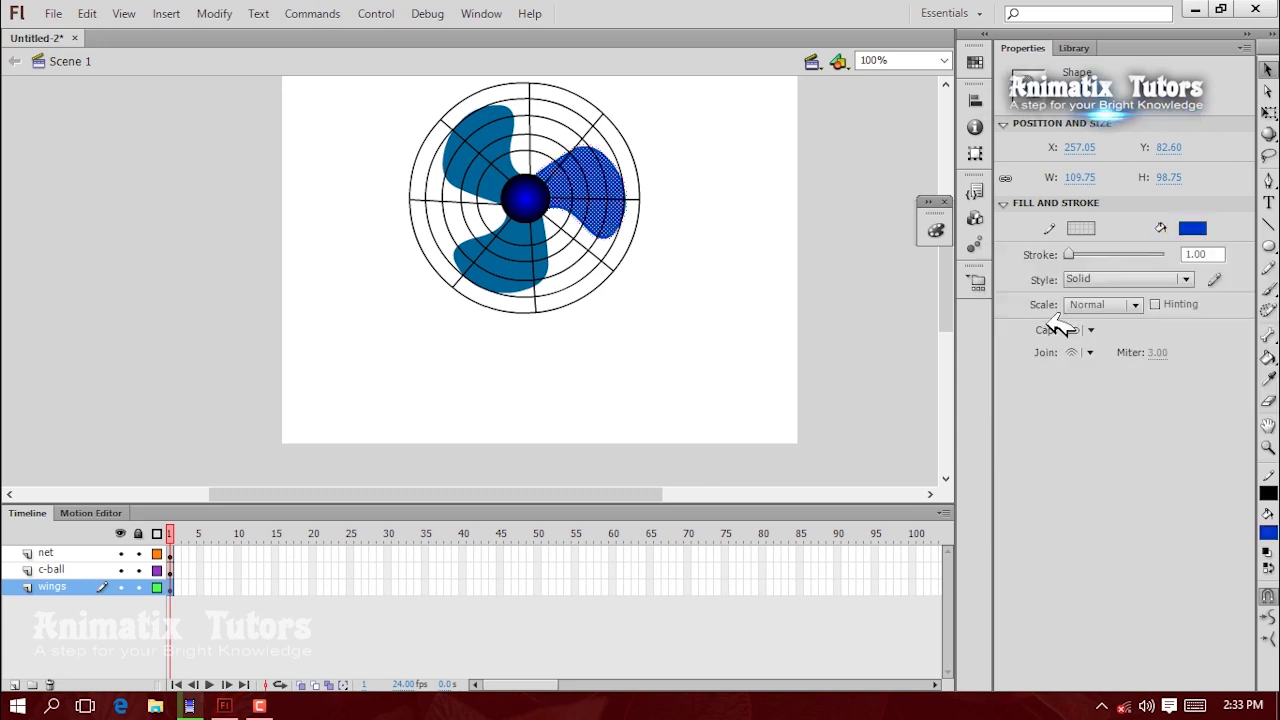
pyautogui.click(808, 320)
pyautogui.click(690, 301)
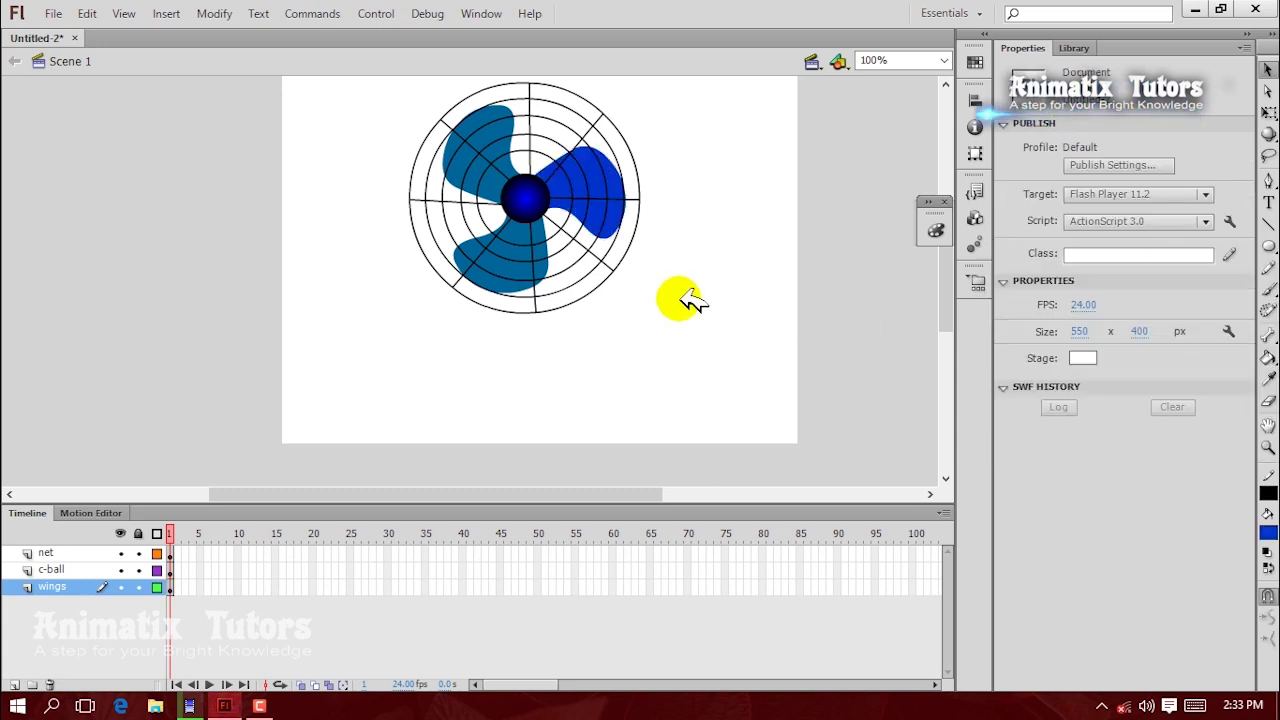
# Step: Change the fill of the fan's upper-left and lower blades to blue #0033CC and deselect them
pyautogui.click(500, 130)
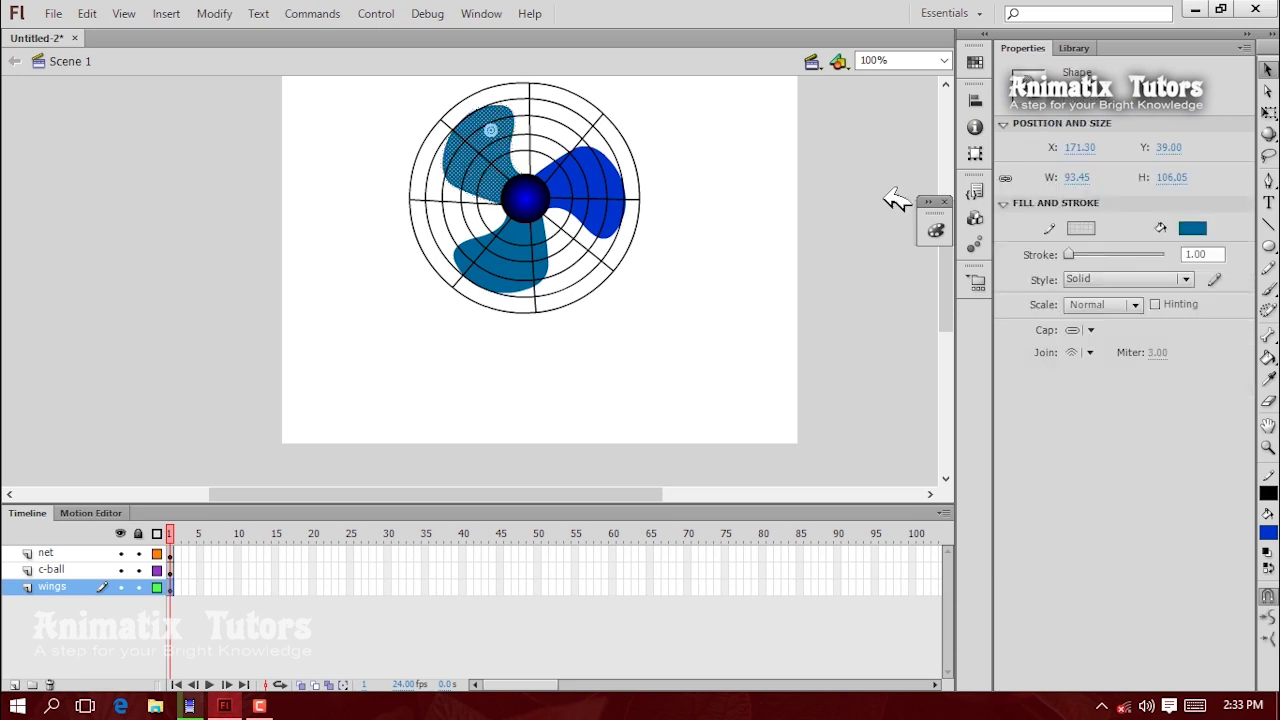
pyautogui.click(1192, 228)
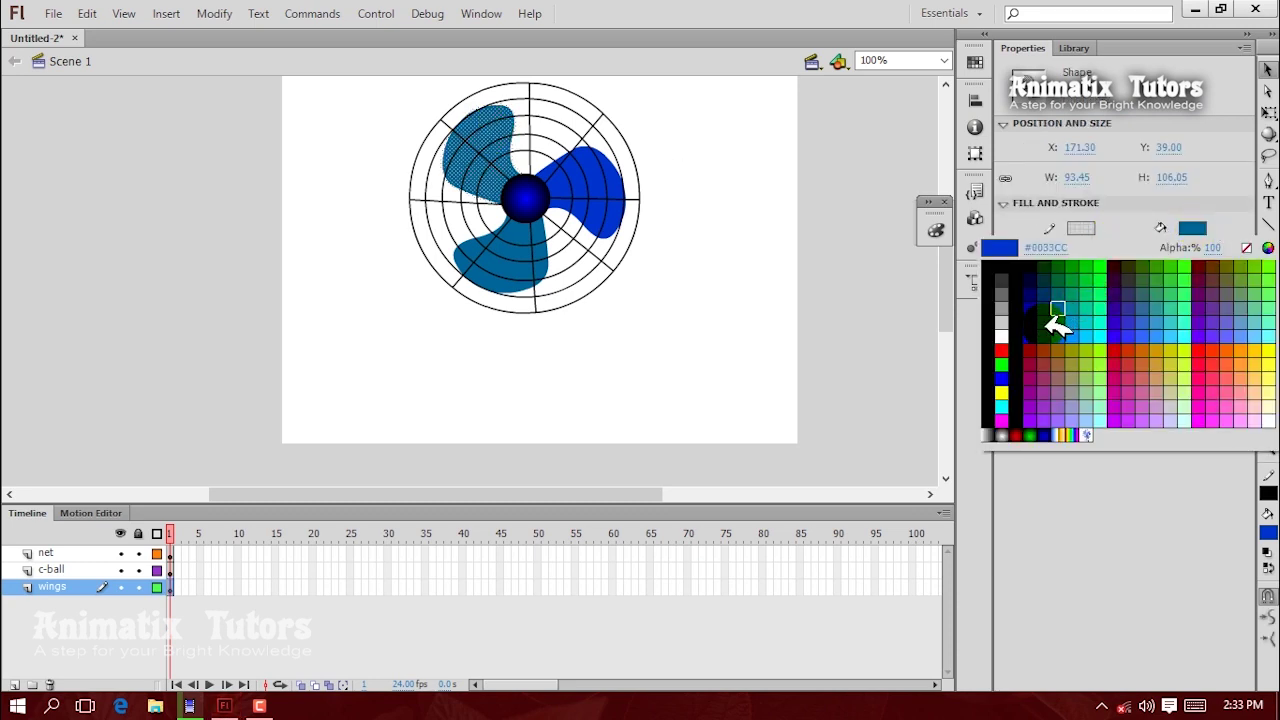
pyautogui.click(1055, 318)
pyautogui.click(780, 325)
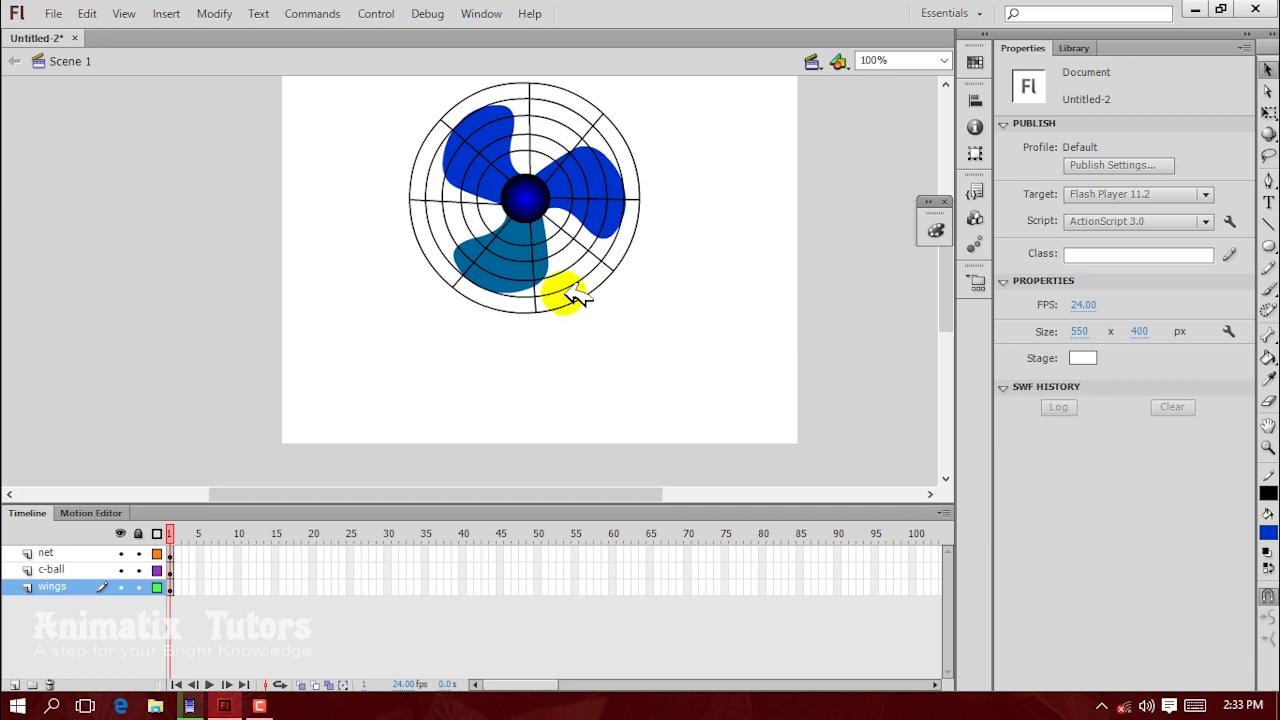
pyautogui.click(530, 256)
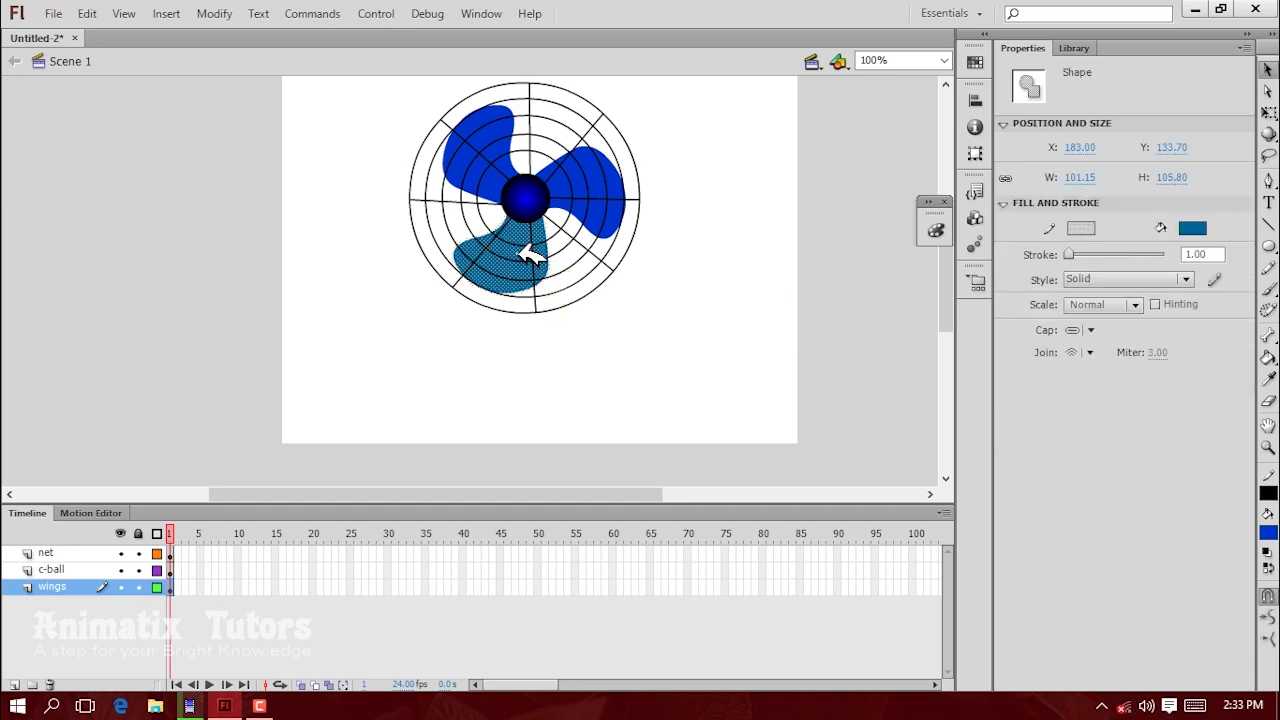
pyautogui.click(1190, 228)
pyautogui.click(1057, 310)
pyautogui.click(784, 354)
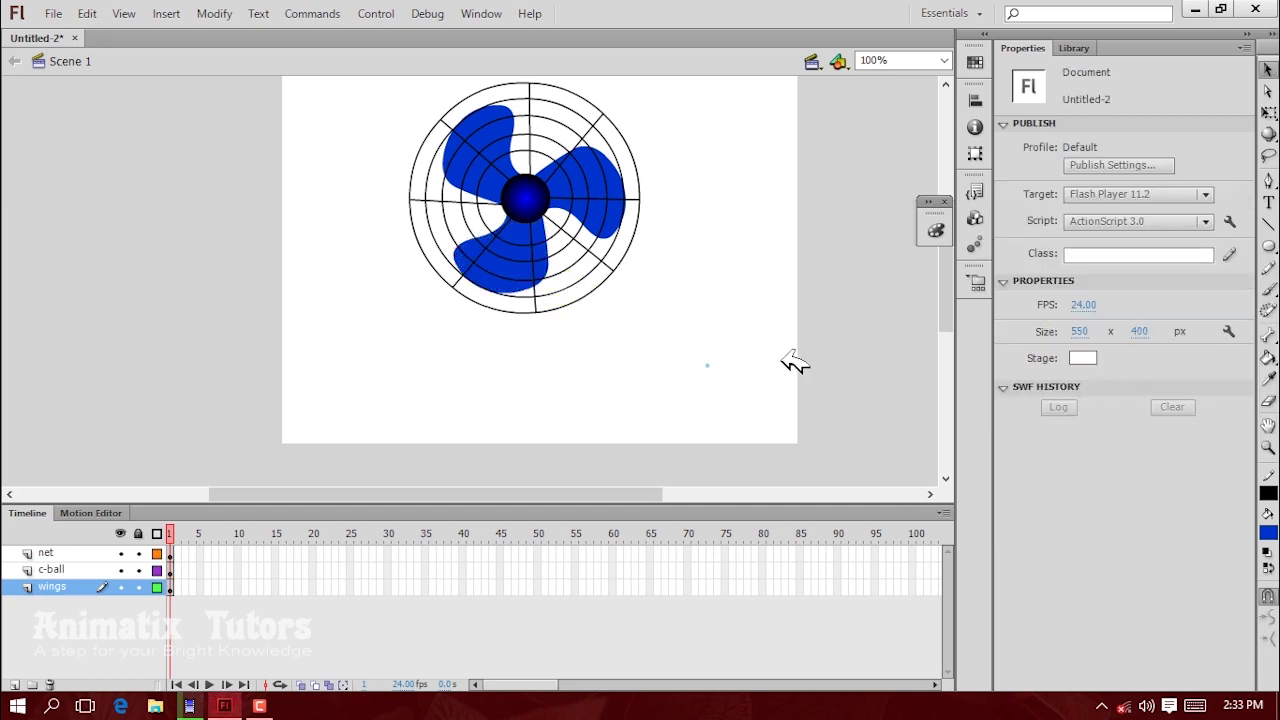
pyautogui.moveTo(1270, 245); pyautogui.dragTo(1100, 246)
pyautogui.moveTo(733, 323); pyautogui.dragTo(765, 199)
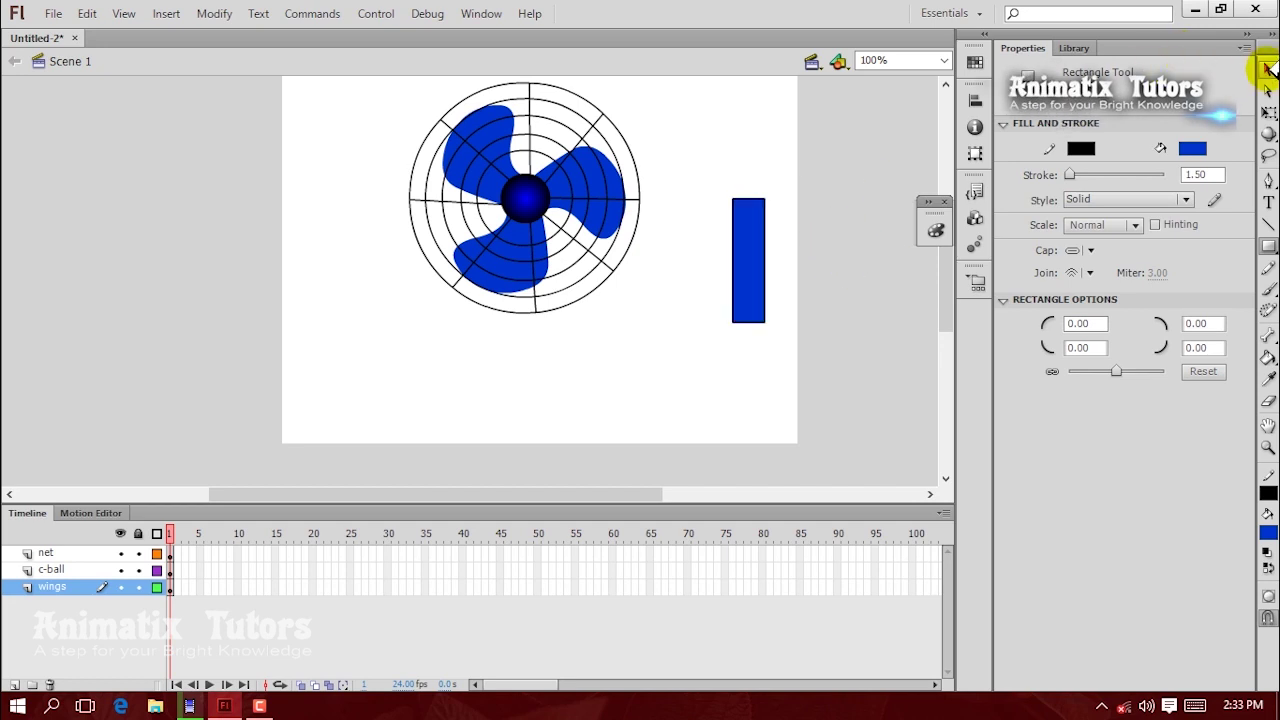
pyautogui.click(1268, 68)
pyautogui.moveTo(752, 322); pyautogui.dragTo(743, 371)
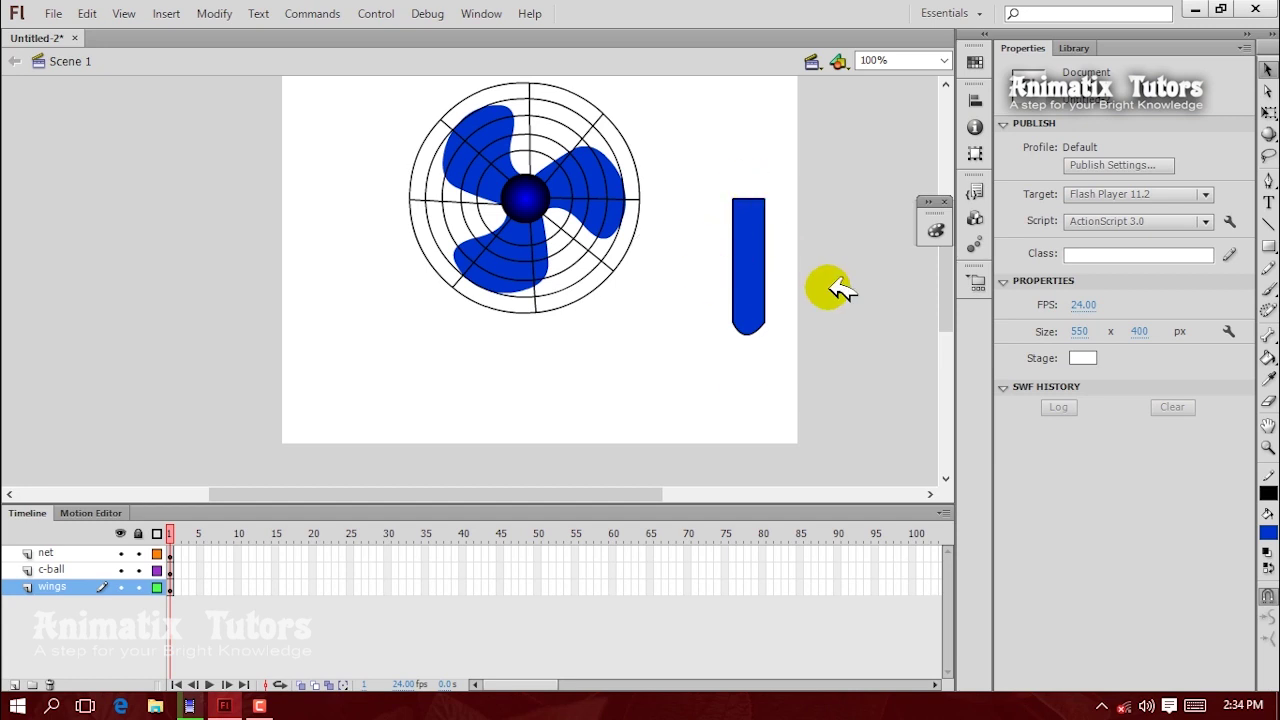
pyautogui.click(768, 266)
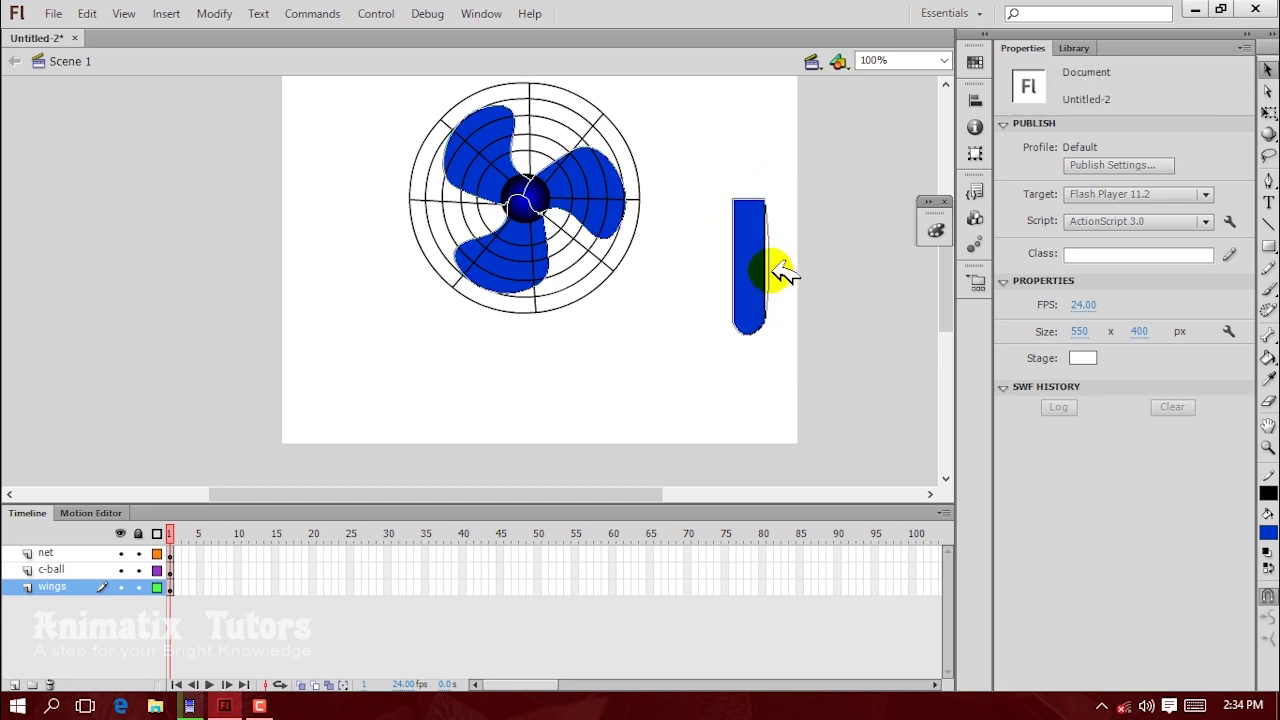
pyautogui.click(755, 289)
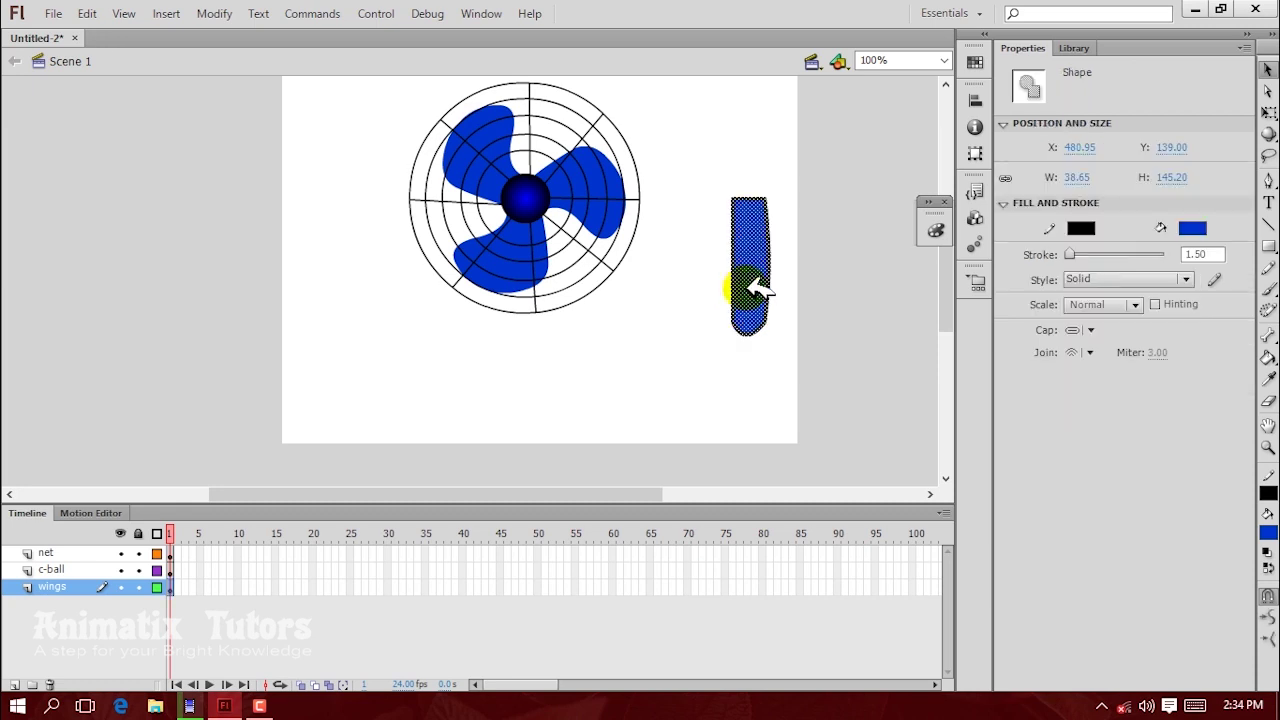
pyautogui.press('Delete')
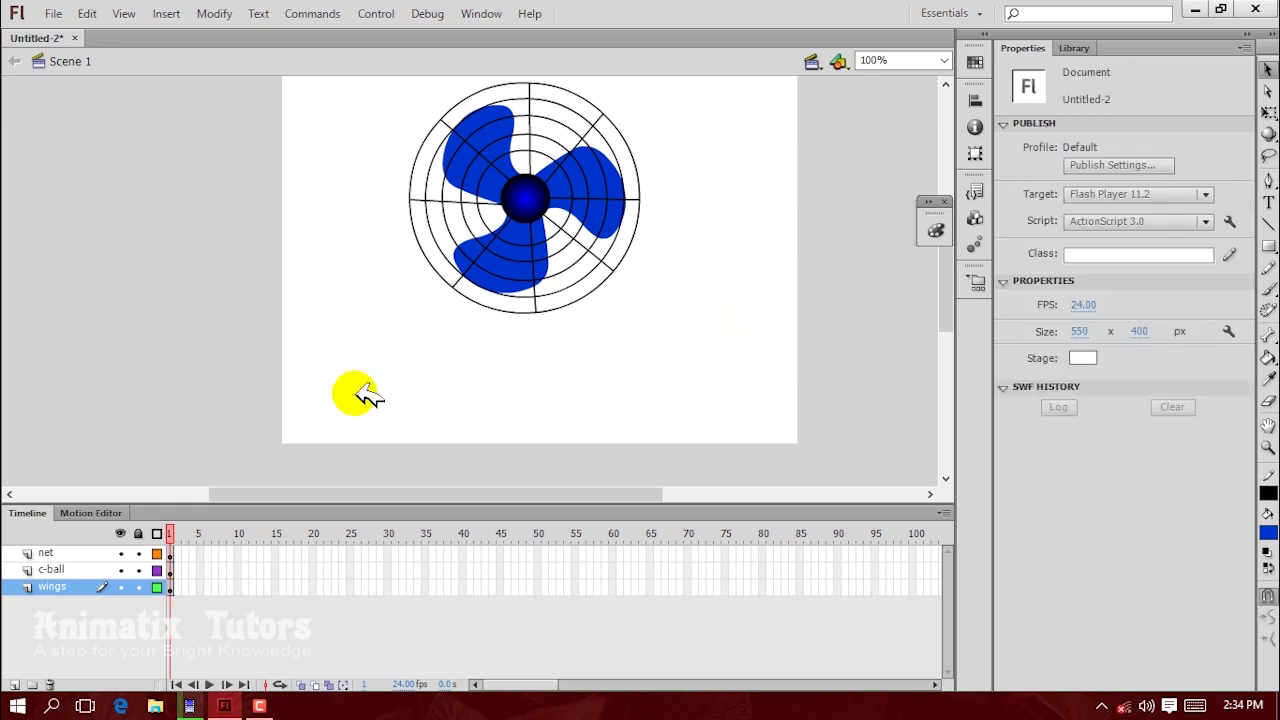
# Step: Add a new layer below the wings layer and name it stand
pyautogui.click(14, 684)
pyautogui.moveTo(86, 586); pyautogui.dragTo(80, 612)
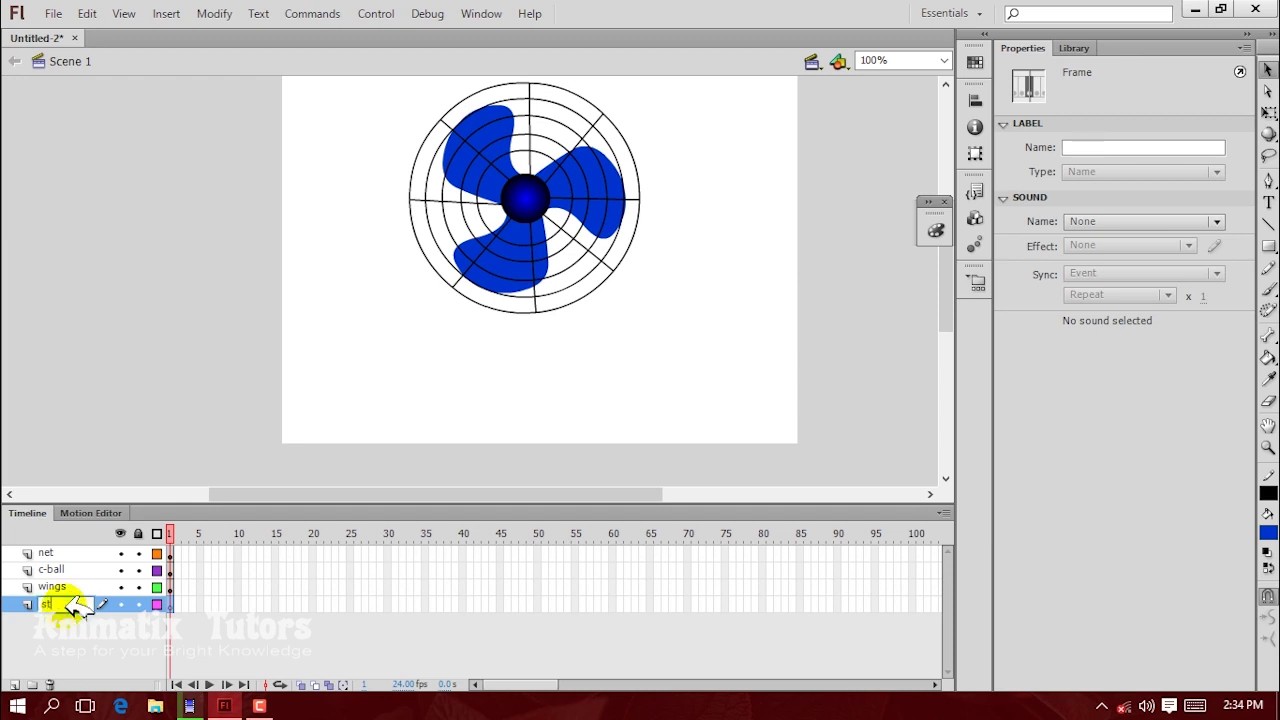
pyautogui.press('Return')
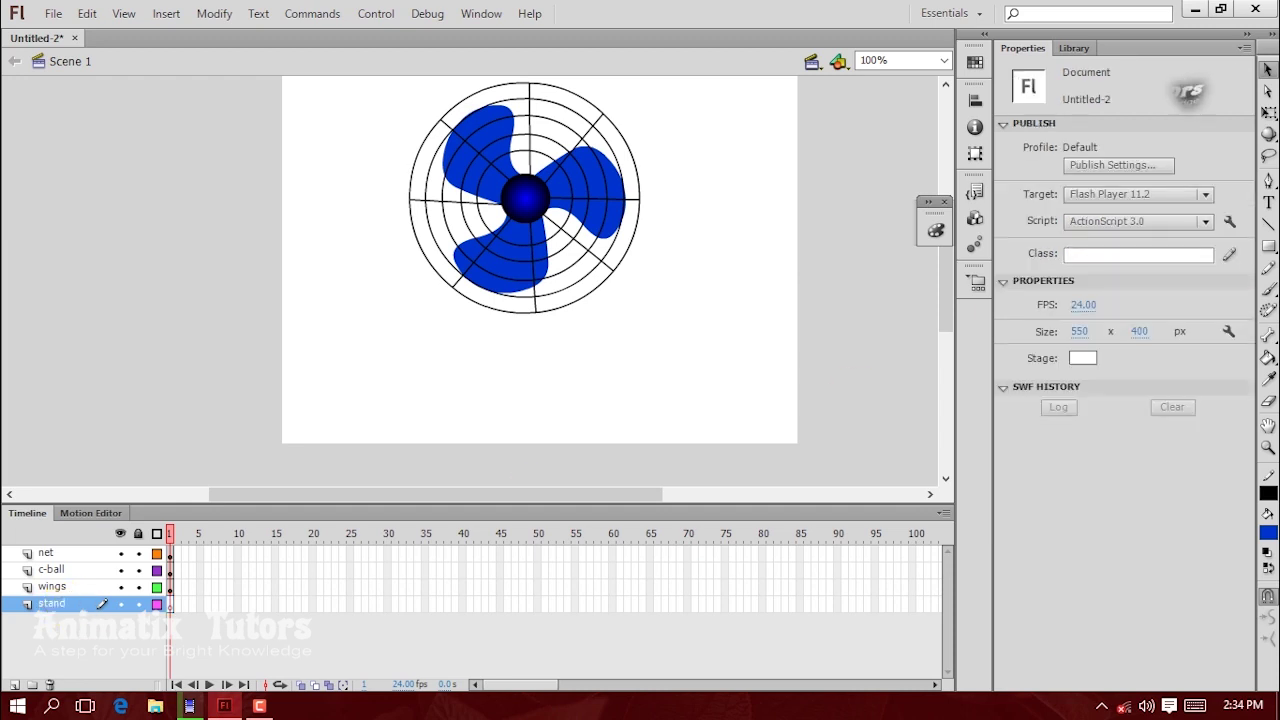
# Step: Draw a tall, narrow blue rectangle beside the fan on the stand layer and bend its lower edge outward into a curve
pyautogui.click(1268, 246)
pyautogui.moveTo(668, 155); pyautogui.dragTo(702, 320)
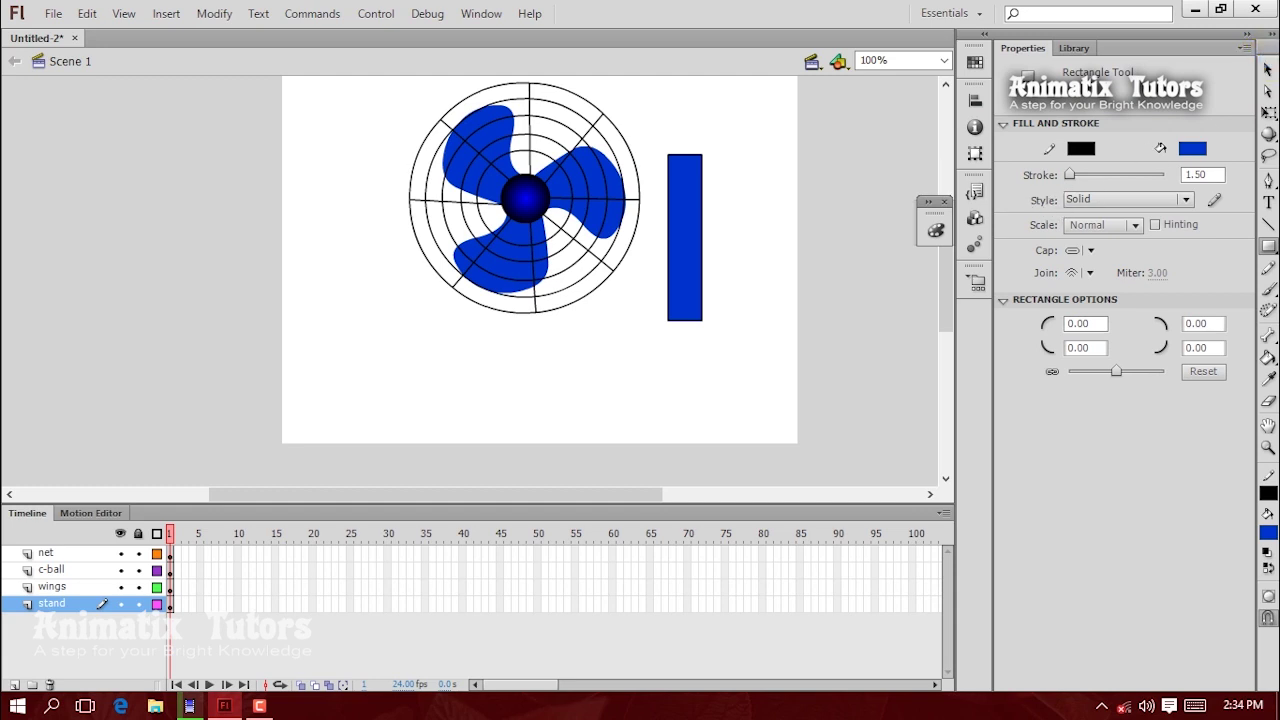
pyautogui.click(1268, 67)
pyautogui.click(684, 321)
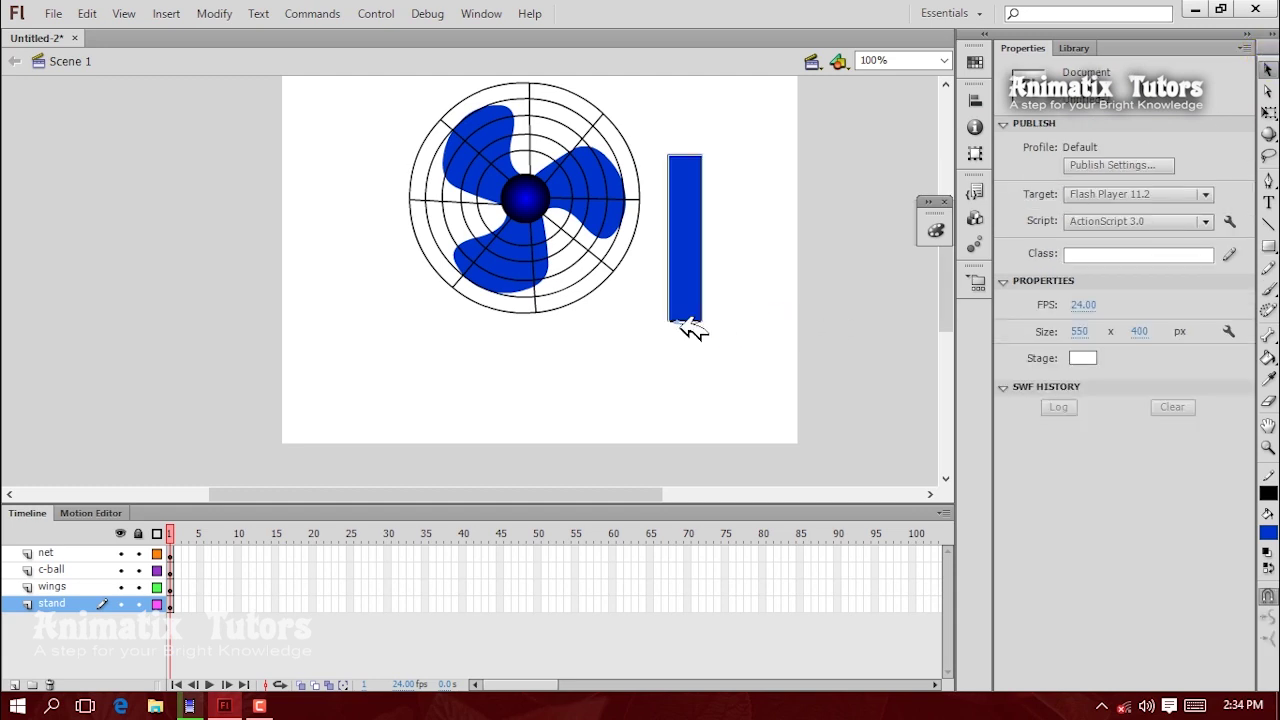
pyautogui.moveTo(686, 335); pyautogui.dragTo(682, 334)
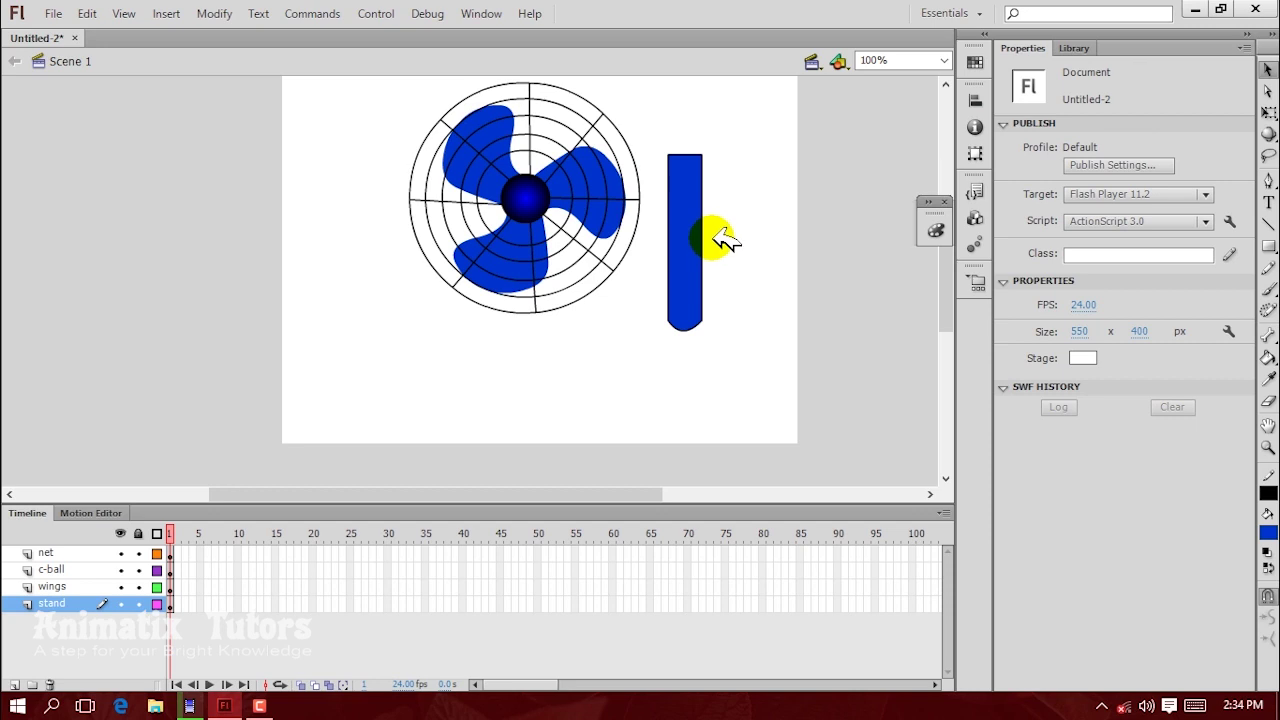
# Step: Bow the rectangle's two long sides outward to make the stand shape about 45 px wide
pyautogui.moveTo(703, 238); pyautogui.dragTo(678, 243)
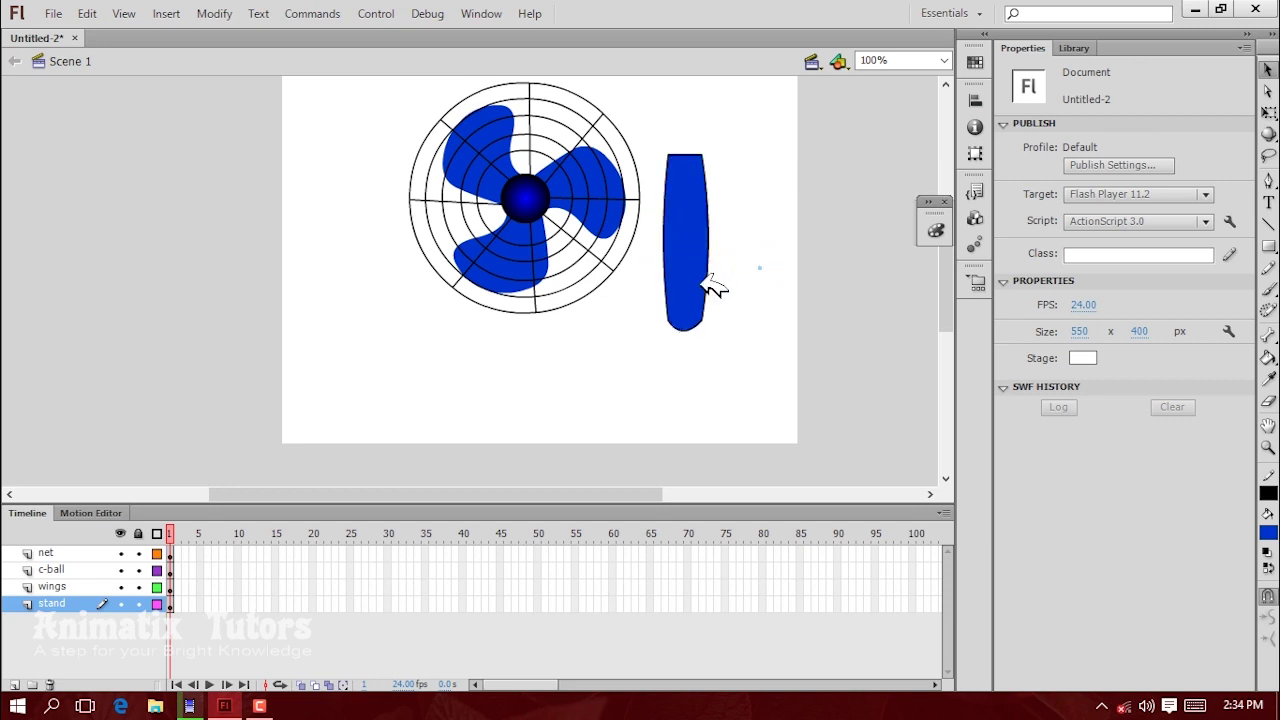
pyautogui.click(705, 262)
pyautogui.click(700, 243)
pyautogui.click(749, 278)
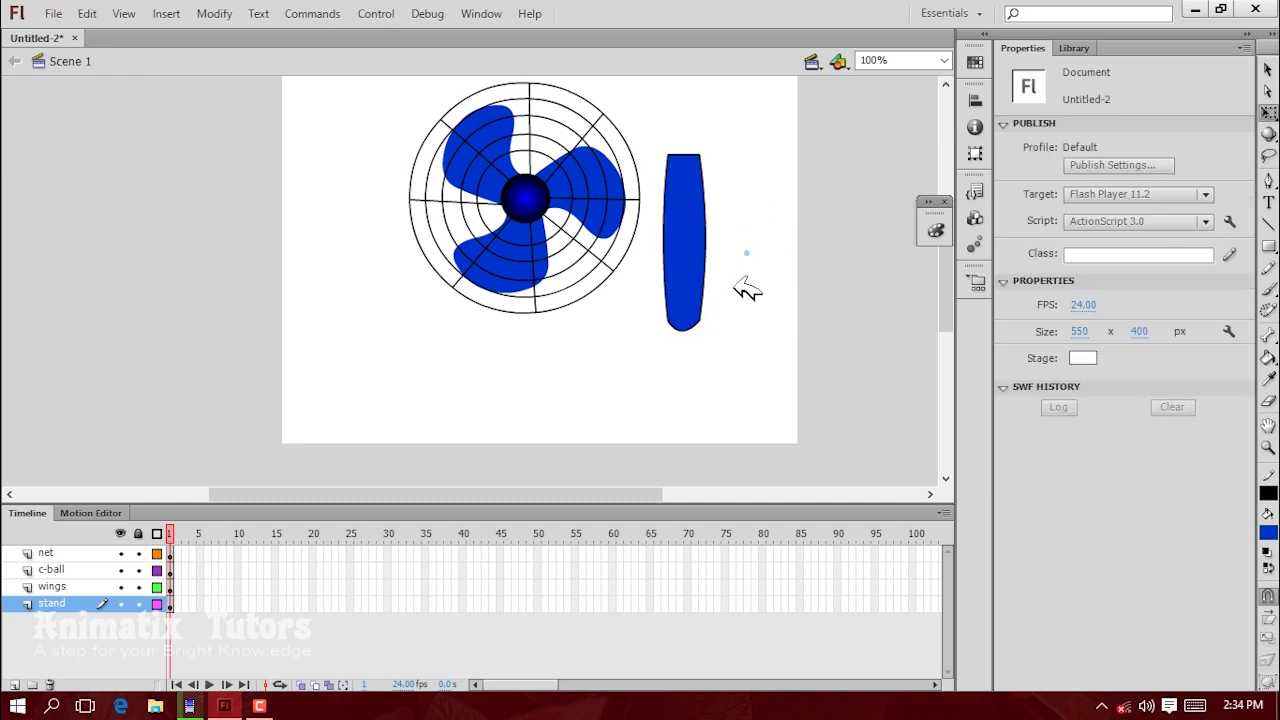
# Step: Move the stand shape behind the fan's centre to about X 236.5, Y 106 and stretch it to about 192 px high
pyautogui.click(690, 180)
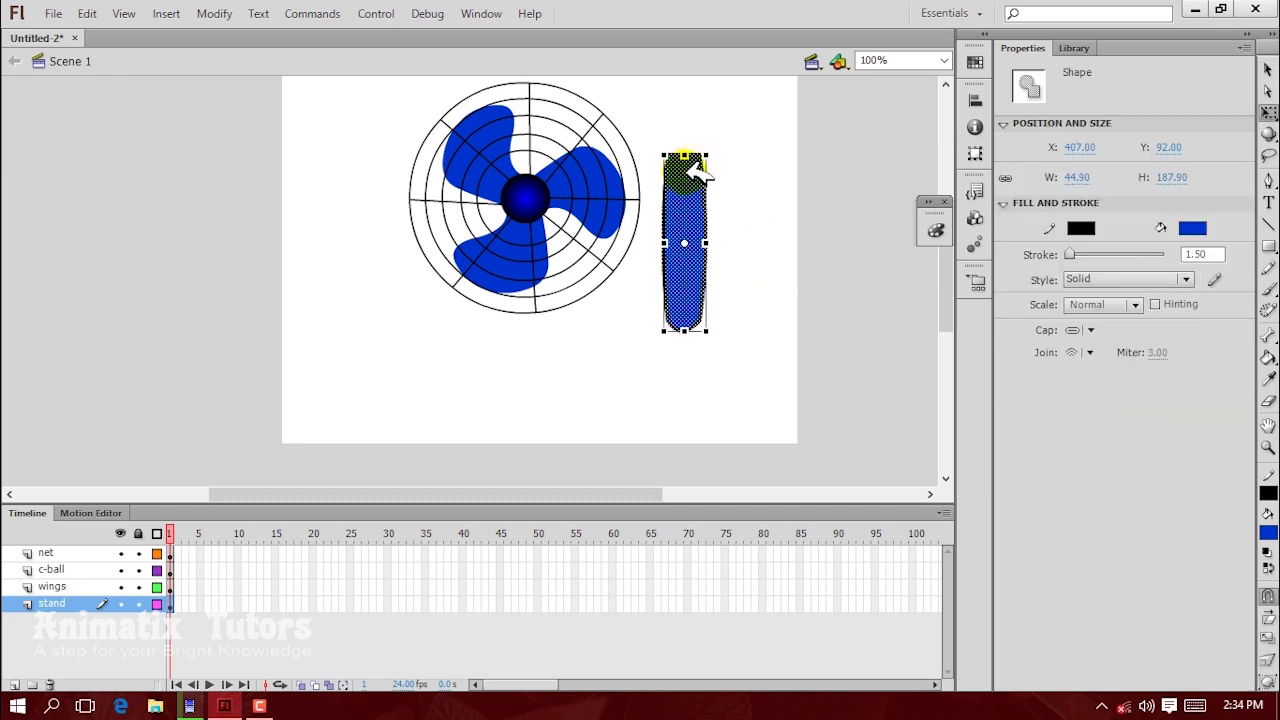
pyautogui.moveTo(686, 234); pyautogui.dragTo(530, 250)
pyautogui.press('Up')
pyautogui.press('Up')
pyautogui.press('Up')
pyautogui.press('Up')
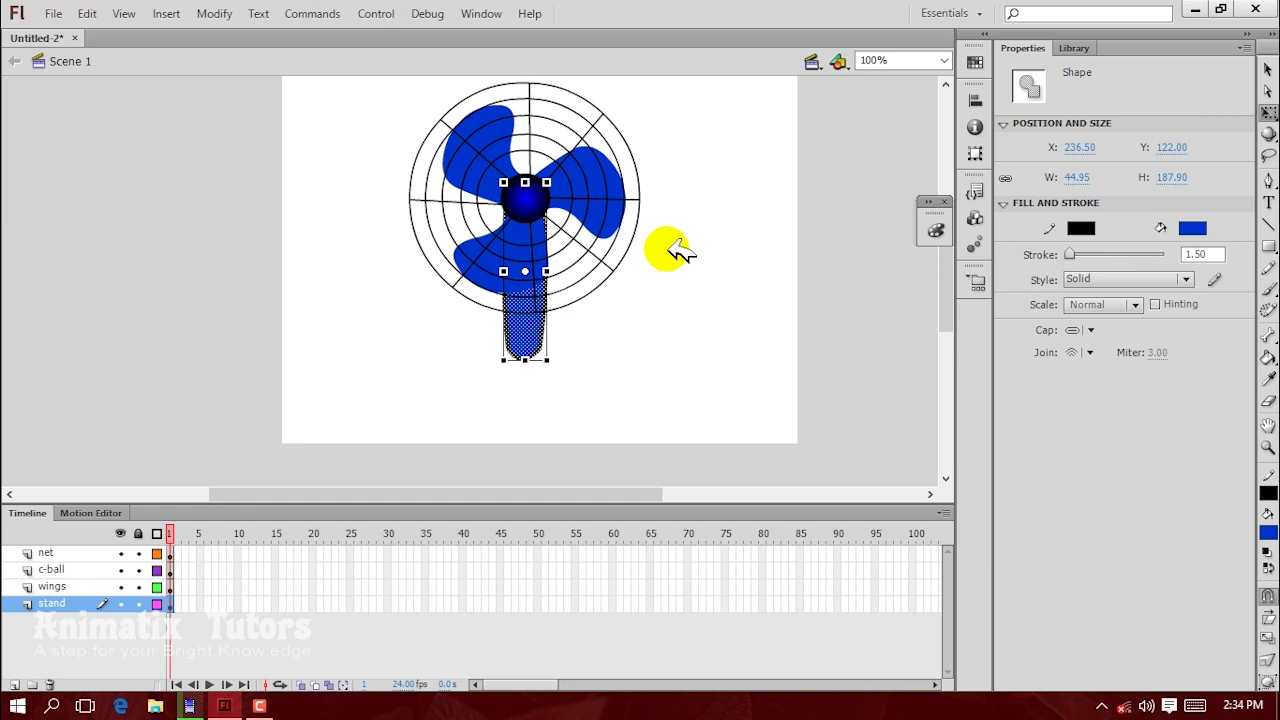
pyautogui.press('Up')
pyautogui.press('Up')
pyautogui.press('Up')
pyautogui.press('Up')
pyautogui.press('Up')
pyautogui.press('Up')
pyautogui.press('Up')
pyautogui.press('Up')
pyautogui.press('Up')
pyautogui.press('Up')
pyautogui.press('Up')
pyautogui.press('Up')
pyautogui.press('Up')
pyautogui.press('Up')
pyautogui.press('Up')
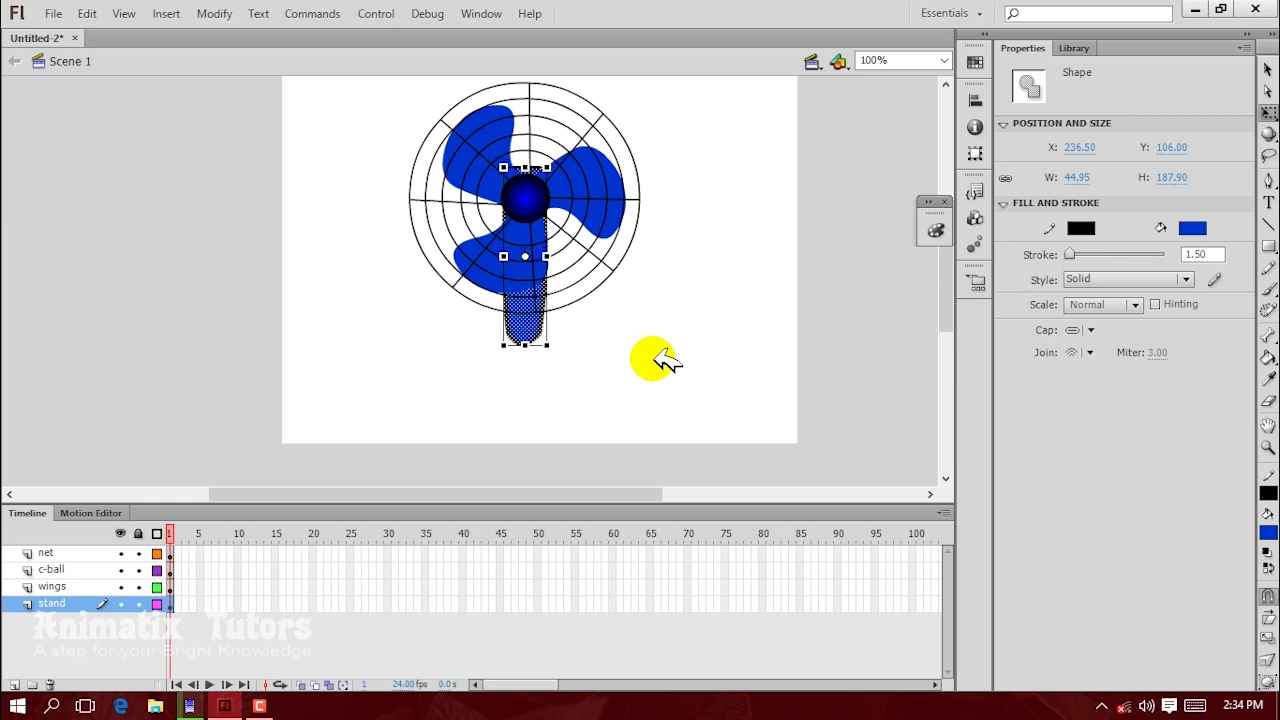
pyautogui.moveTo(535, 166)
pyautogui.mouseDown()
pyautogui.moveTo(528, 130)
pyautogui.moveTo(526, 150)
pyautogui.mouseUp()
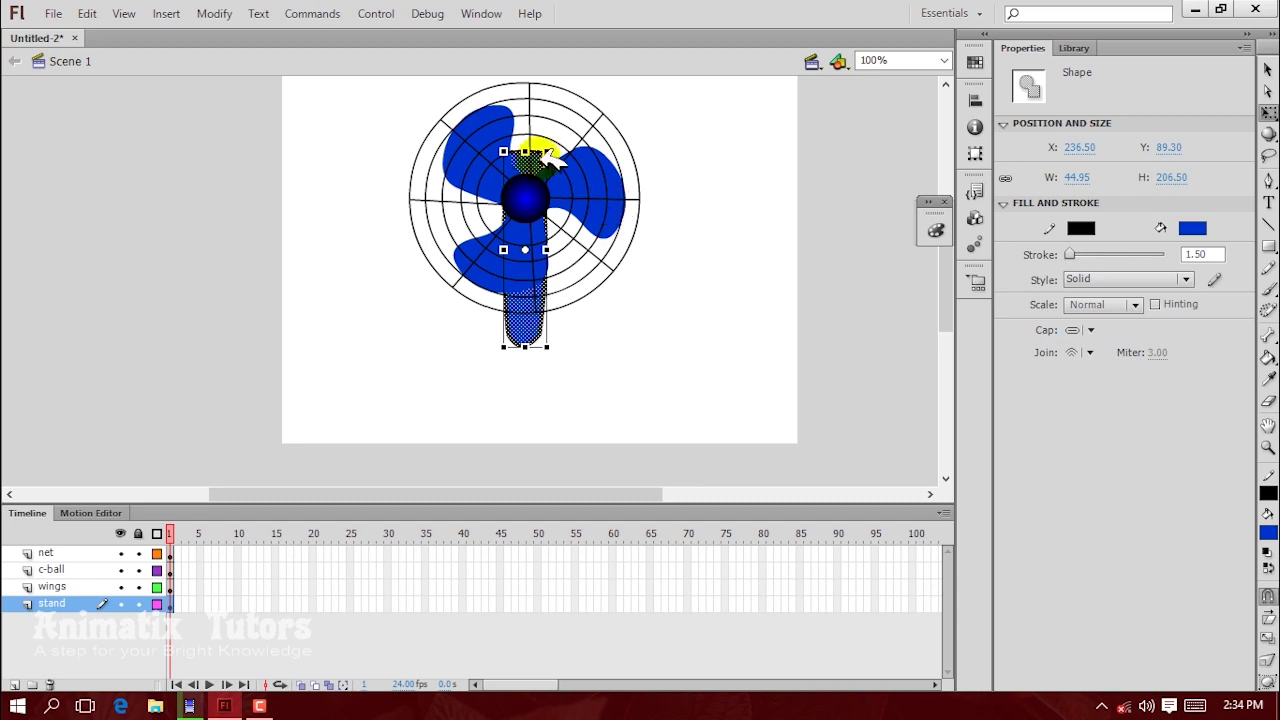
pyautogui.moveTo(525, 152); pyautogui.dragTo(516, 166)
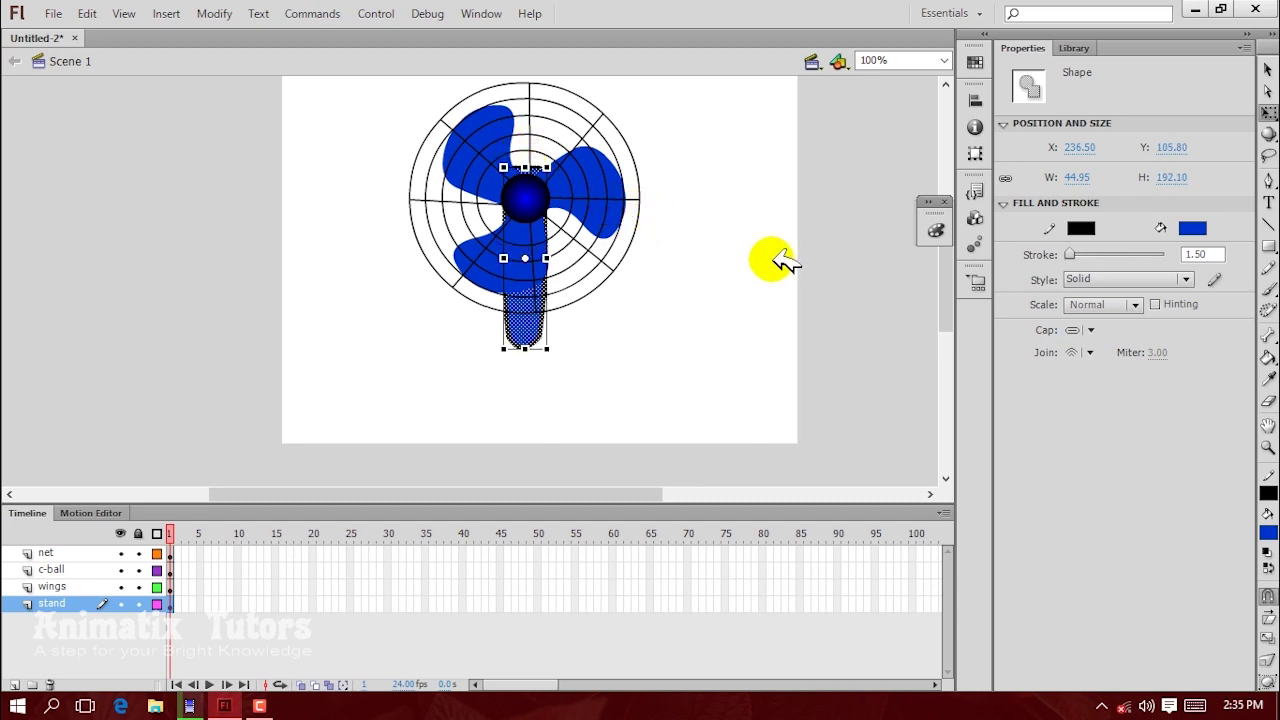
# Step: Fill the stand with the white-to-black linear gradient and move the white colour stop to about the middle of the gradient
pyautogui.click(1192, 228)
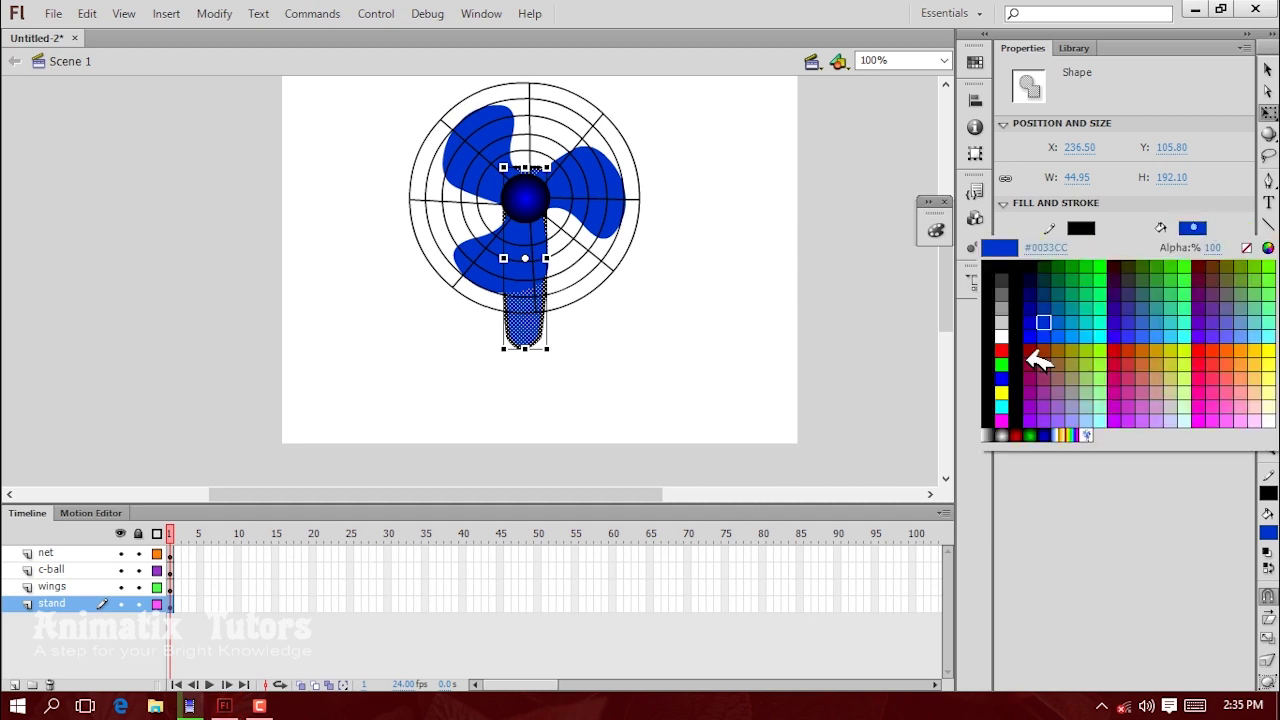
pyautogui.click(988, 435)
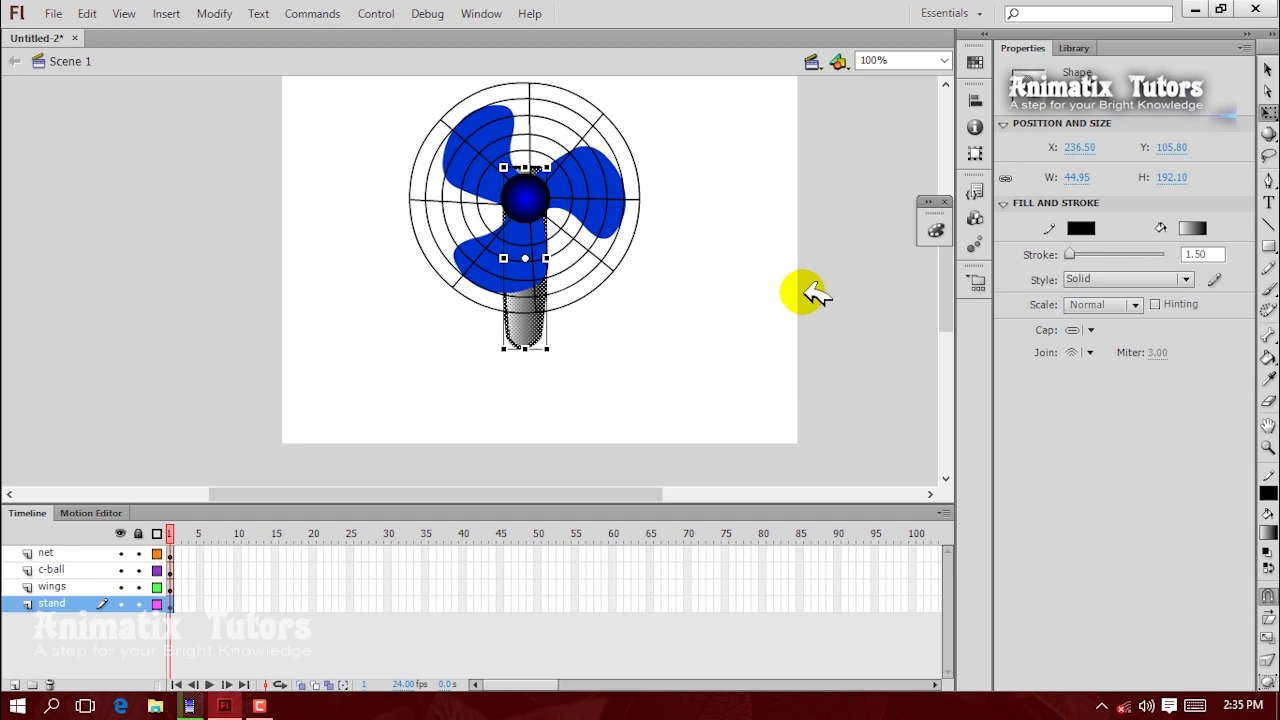
pyautogui.click(481, 13)
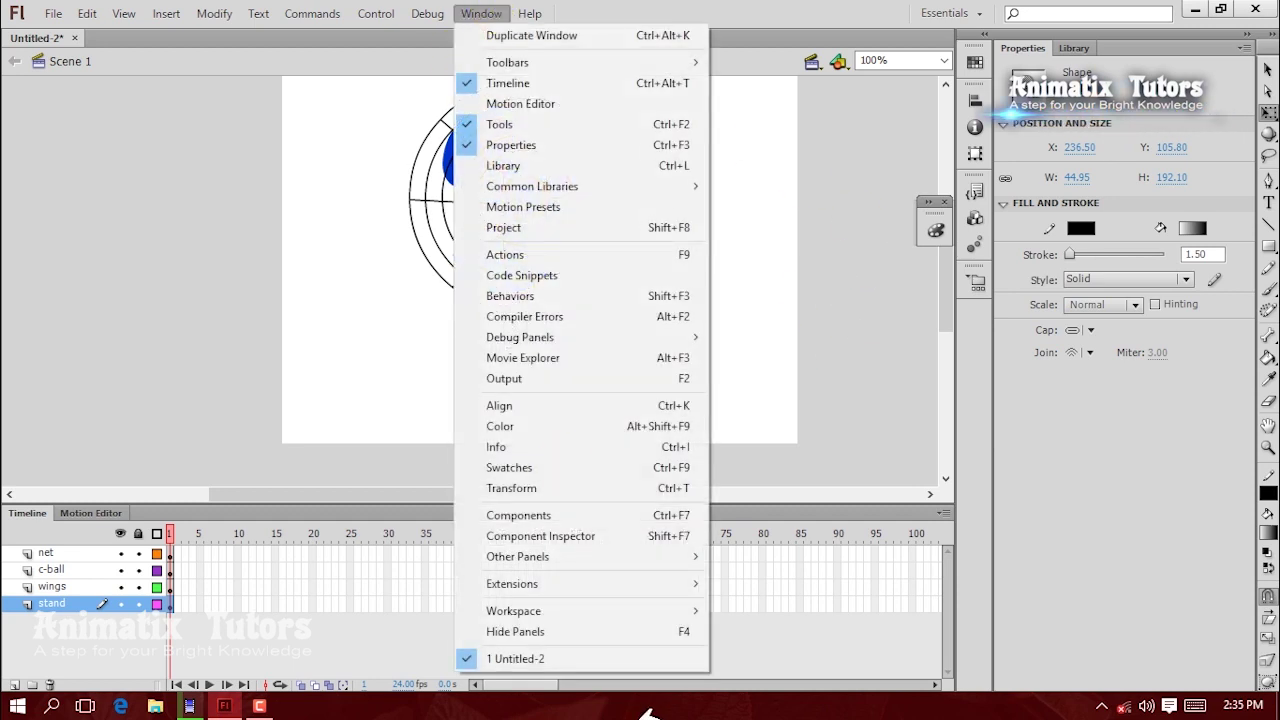
pyautogui.click(577, 427)
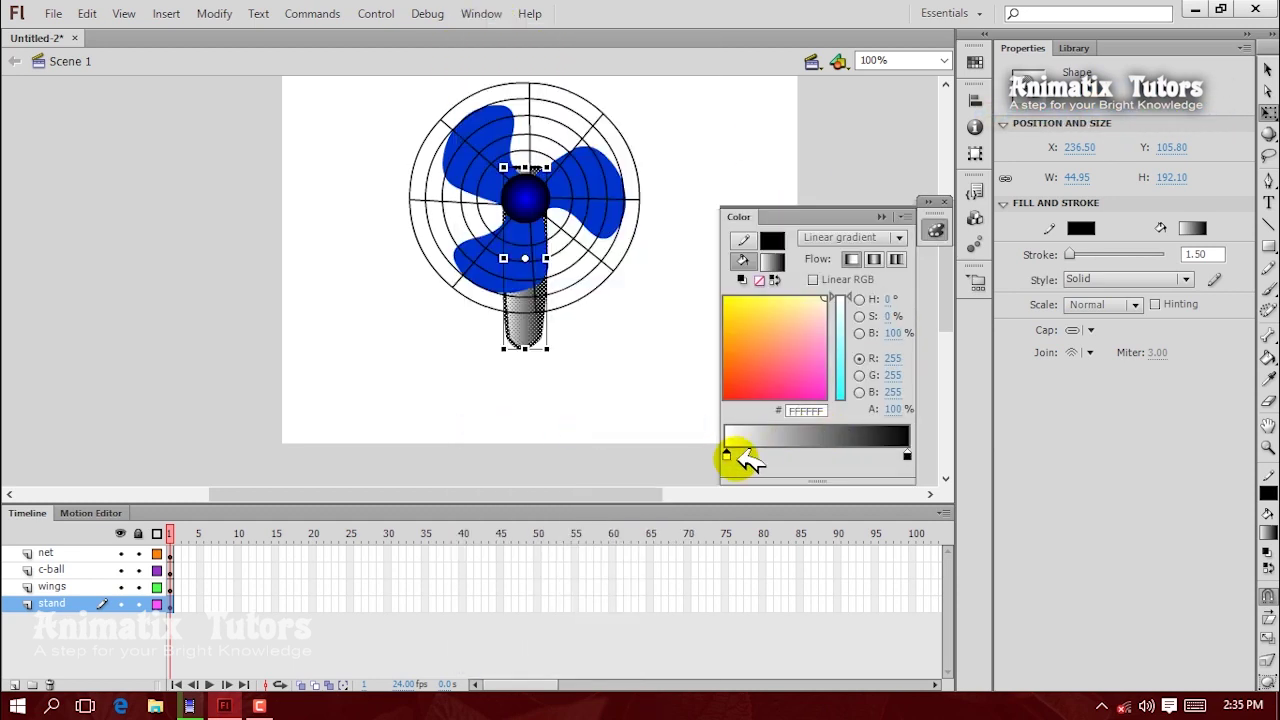
pyautogui.click(728, 456)
pyautogui.moveTo(736, 452); pyautogui.dragTo(822, 455)
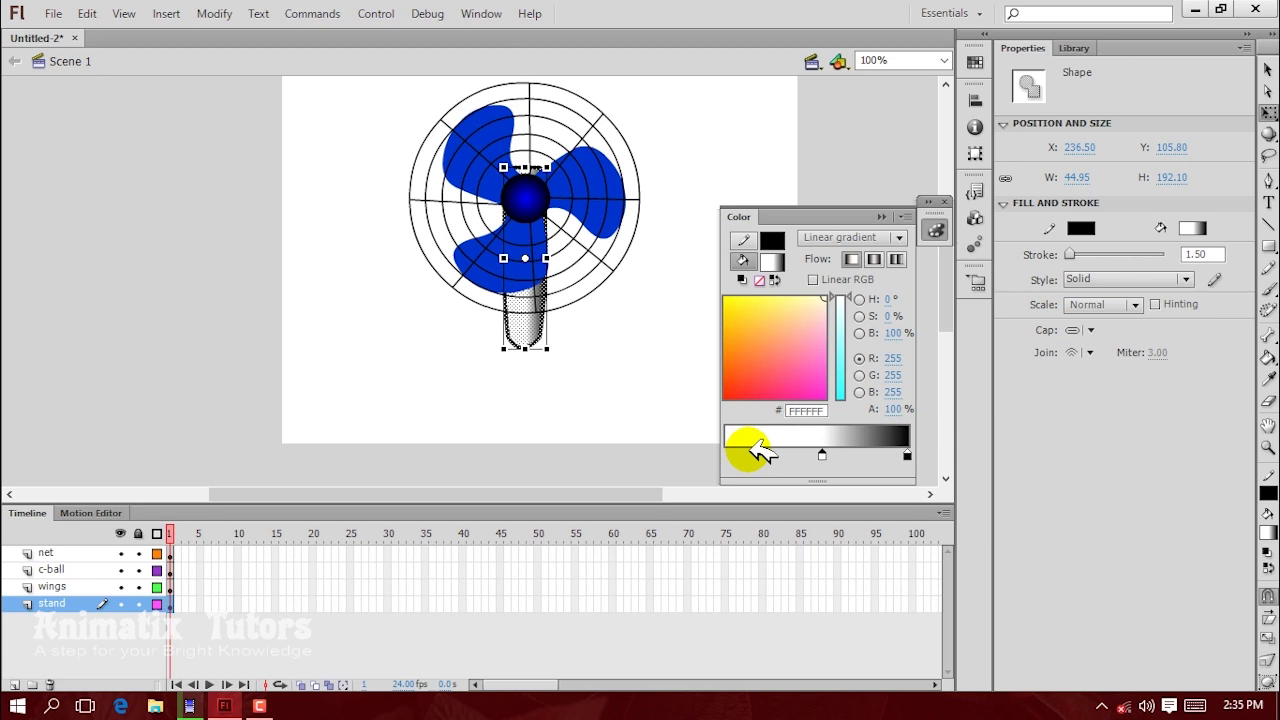
# Step: Add a black colour stop at the start of the stand's gradient and deselect the shape
pyautogui.moveTo(748, 452); pyautogui.dragTo(705, 457)
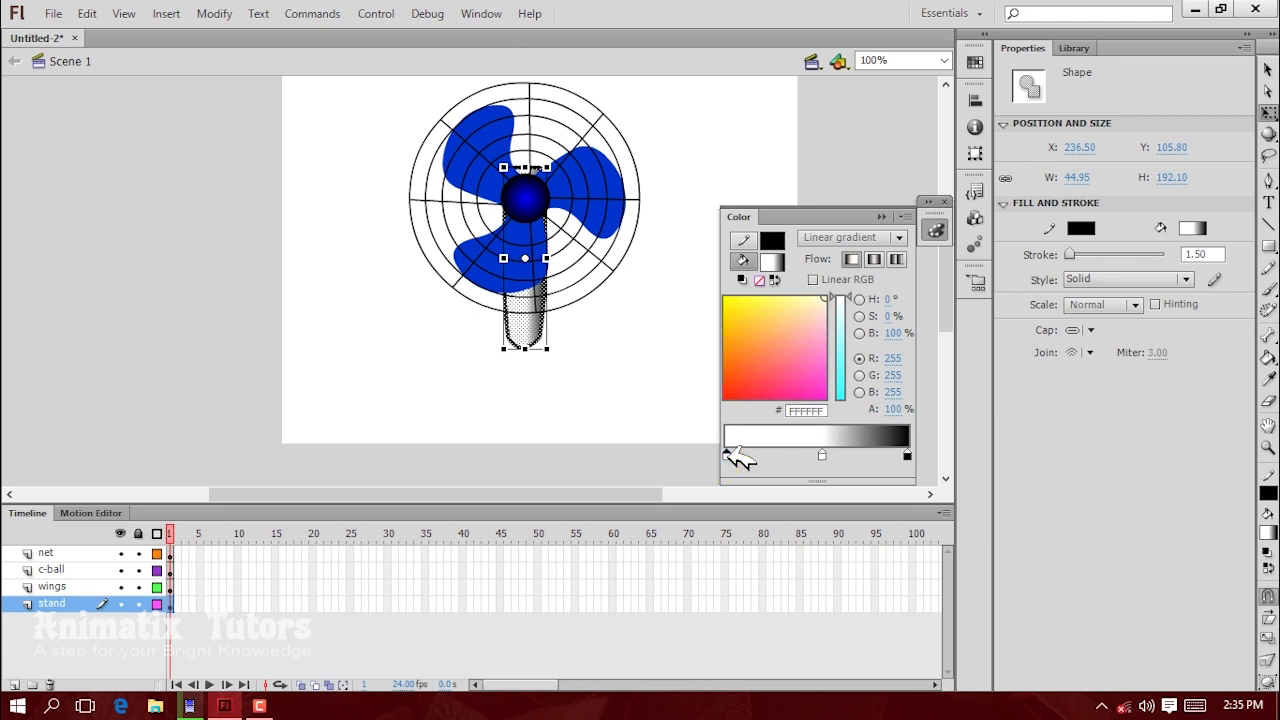
pyautogui.click(727, 455)
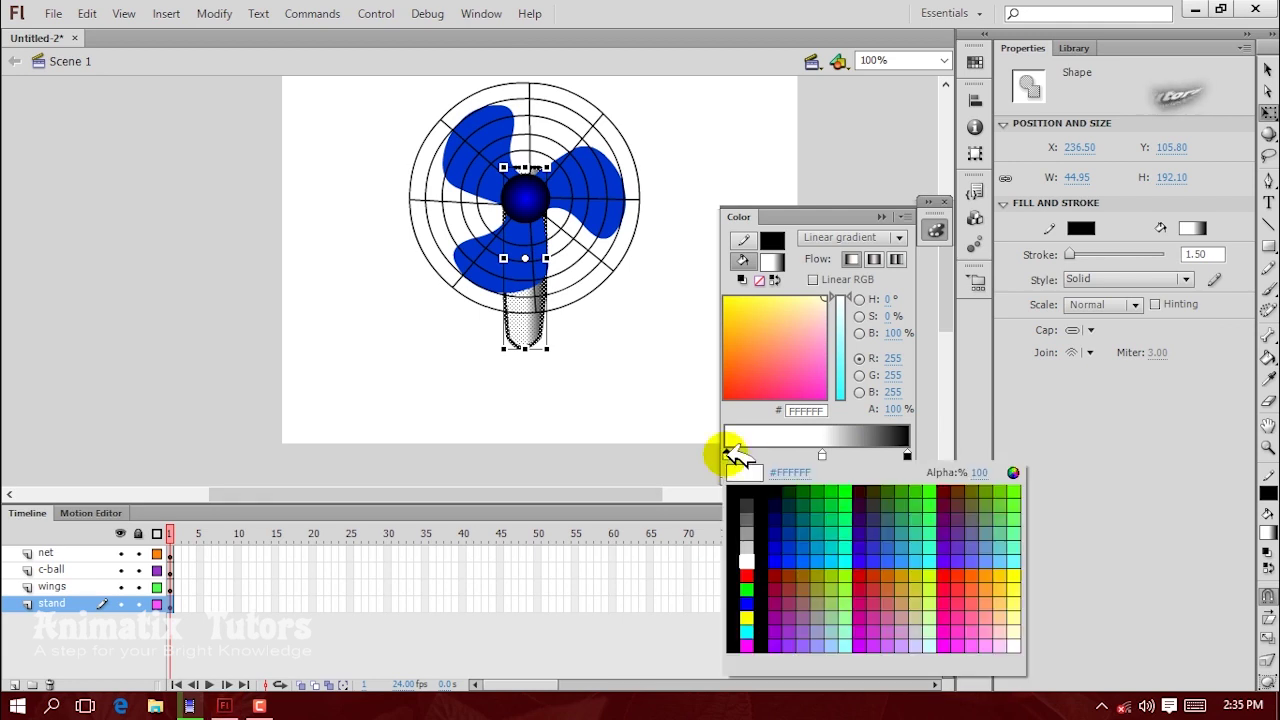
pyautogui.click(760, 503)
pyautogui.click(651, 428)
pyautogui.click(739, 370)
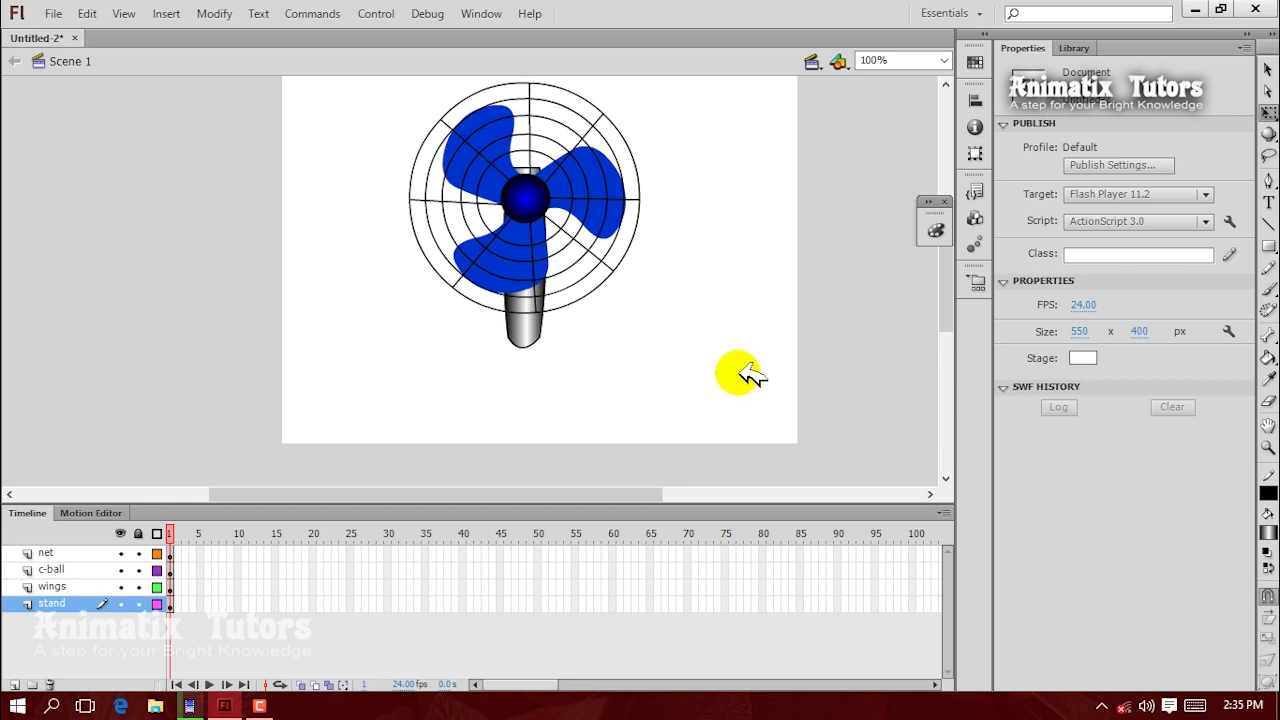
# Step: Draw a flat oval about 164 × 41 px with the Oval tool below and right of the stand, and deselect it
pyautogui.click(1268, 246)
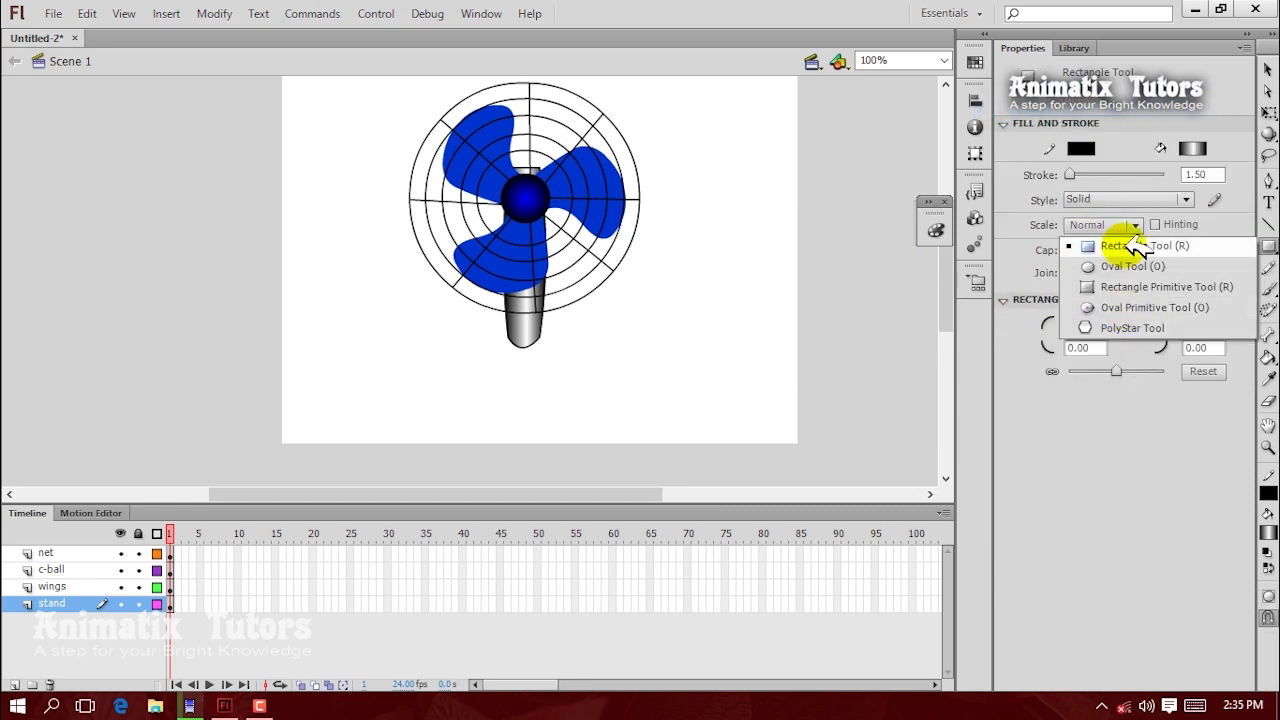
pyautogui.click(1135, 266)
pyautogui.moveTo(470, 378); pyautogui.dragTo(694, 370)
pyautogui.click(1267, 71)
pyautogui.click(586, 395)
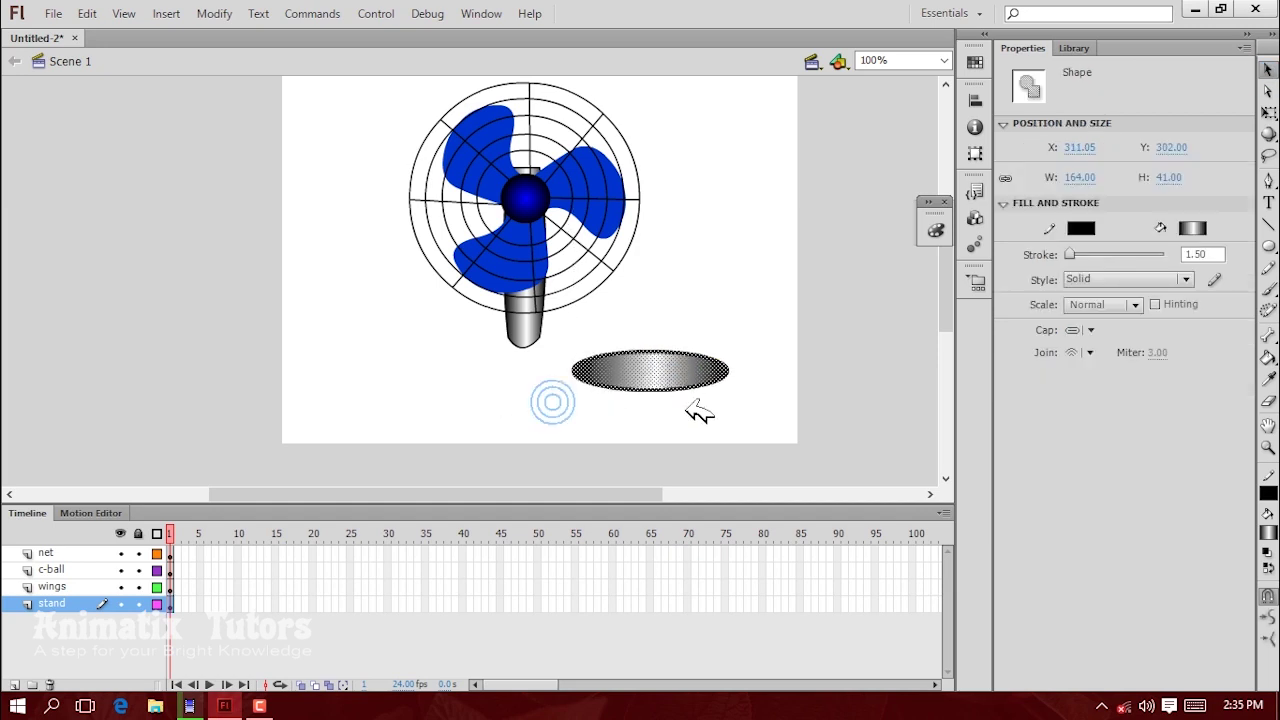
pyautogui.click(713, 414)
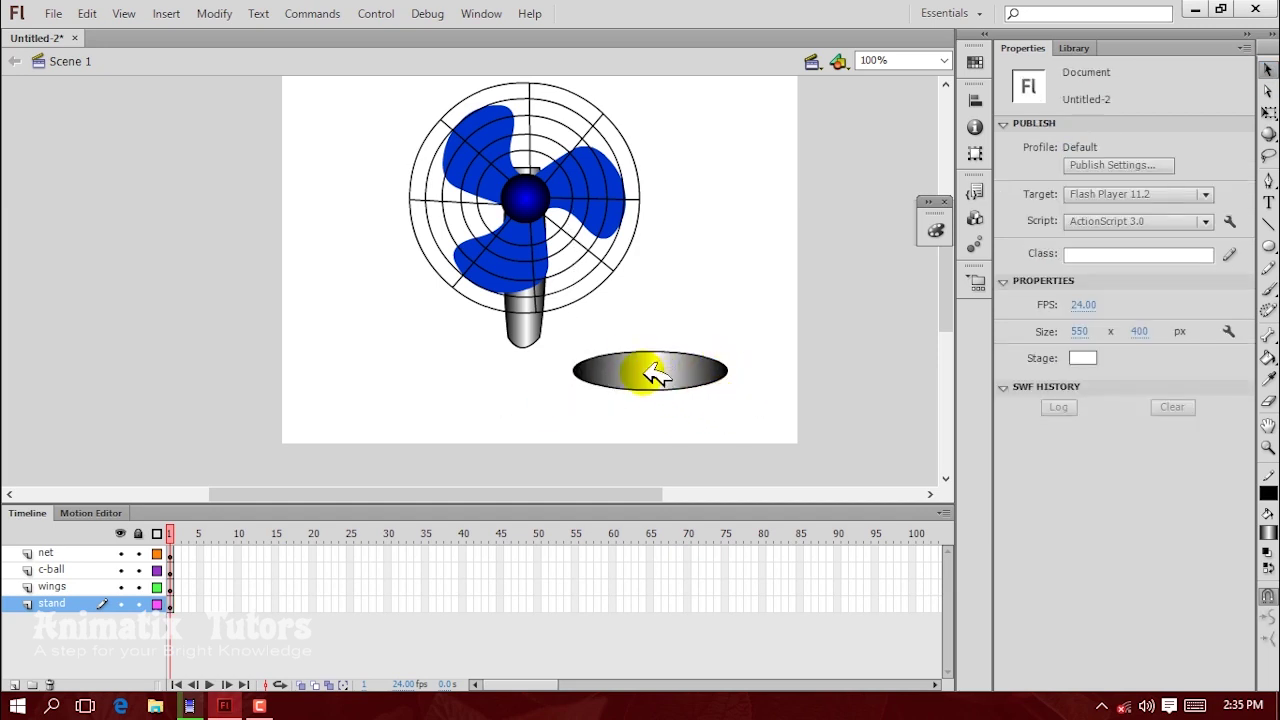
# Step: Rotate the oval's linear gradient a quarter turn with the Gradient Transform tool and squeeze it to roughly the oval's height
pyautogui.click(686, 366)
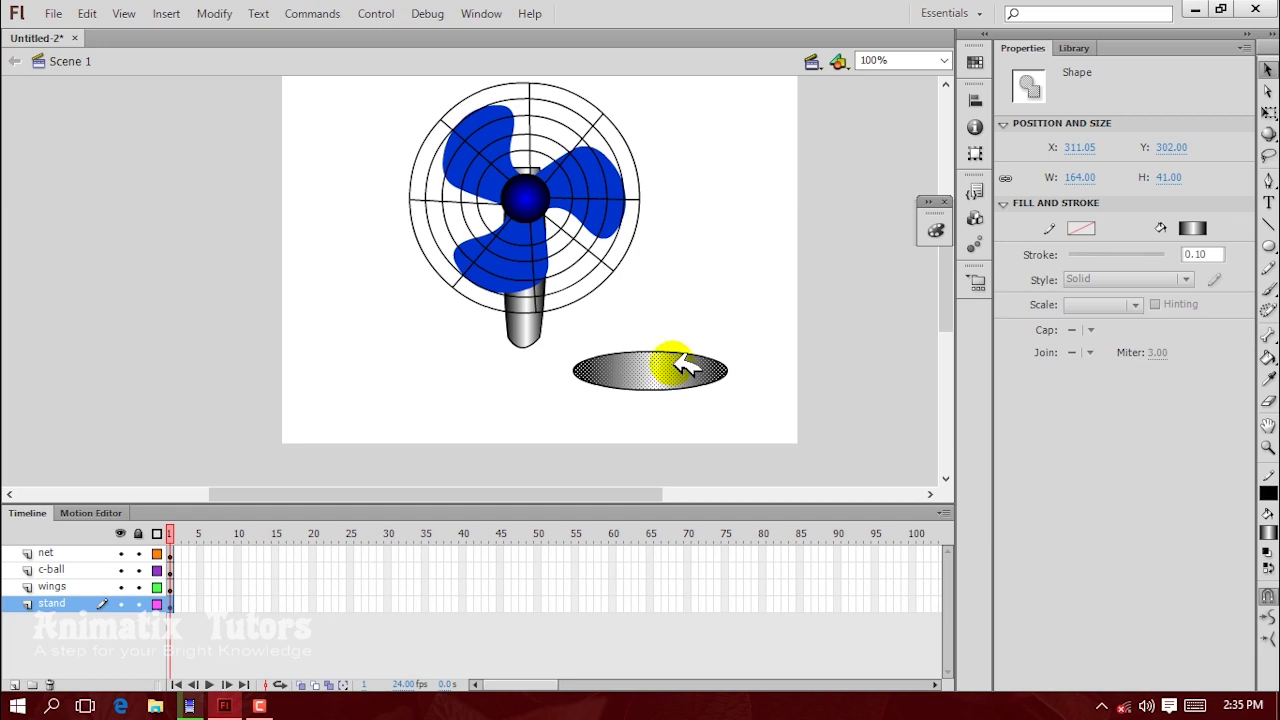
pyautogui.click(1268, 111)
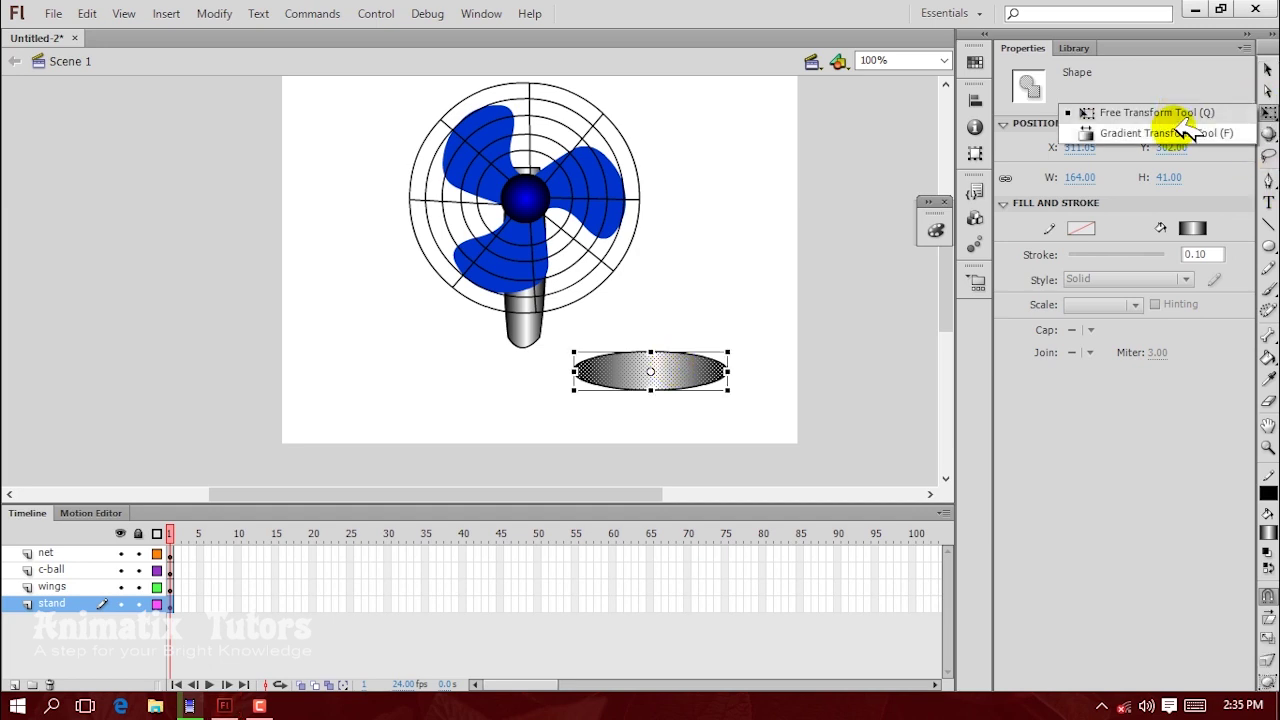
pyautogui.click(1226, 134)
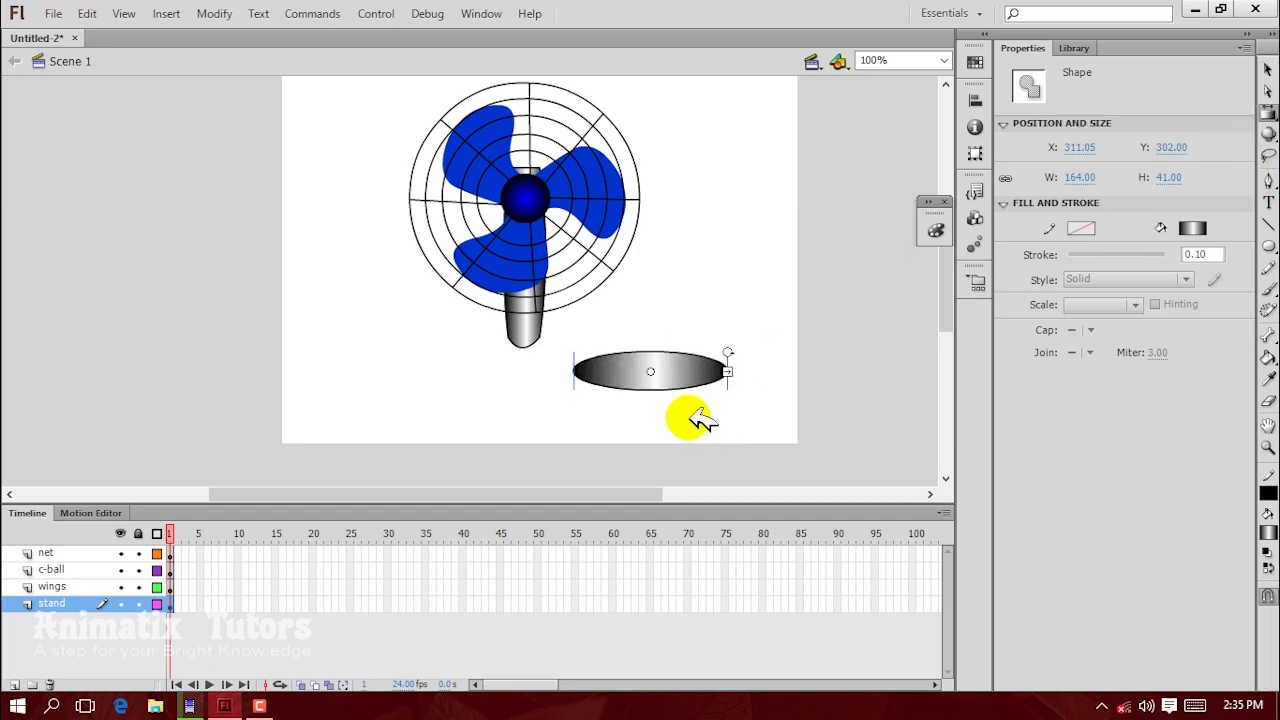
pyautogui.click(694, 372)
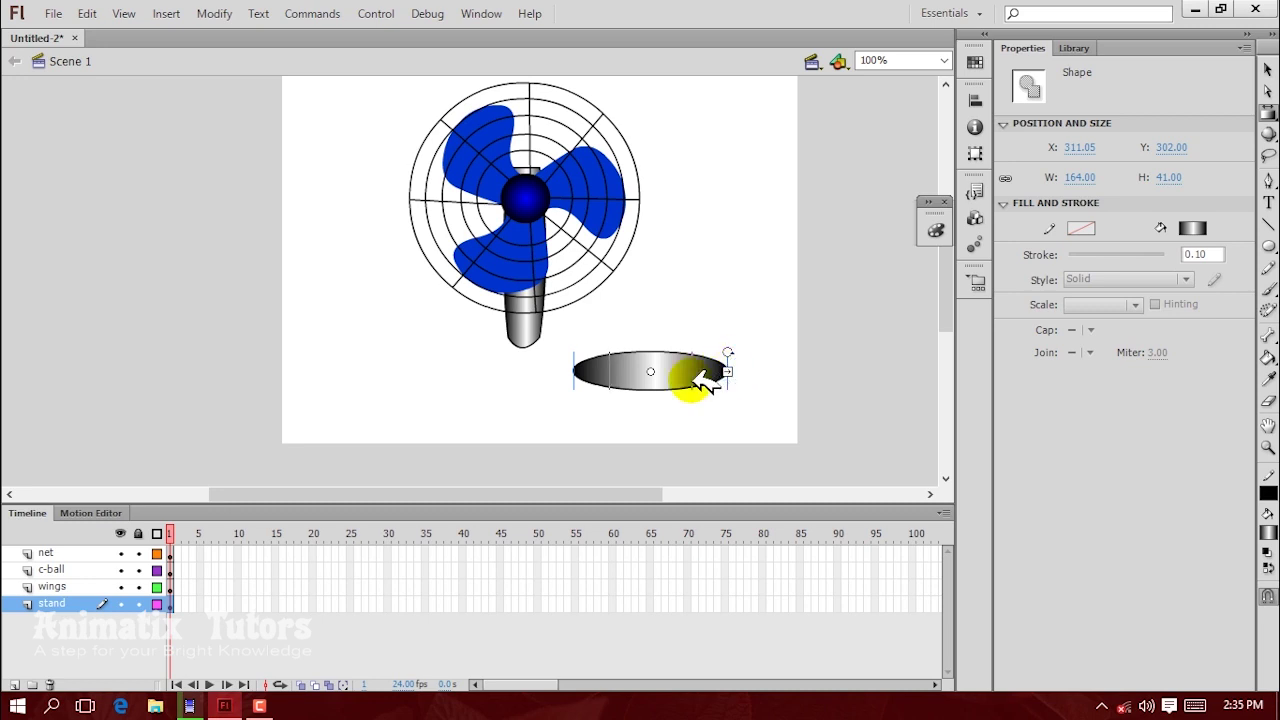
pyautogui.moveTo(705, 373); pyautogui.dragTo(698, 372)
pyautogui.moveTo(592, 327); pyautogui.dragTo(637, 364)
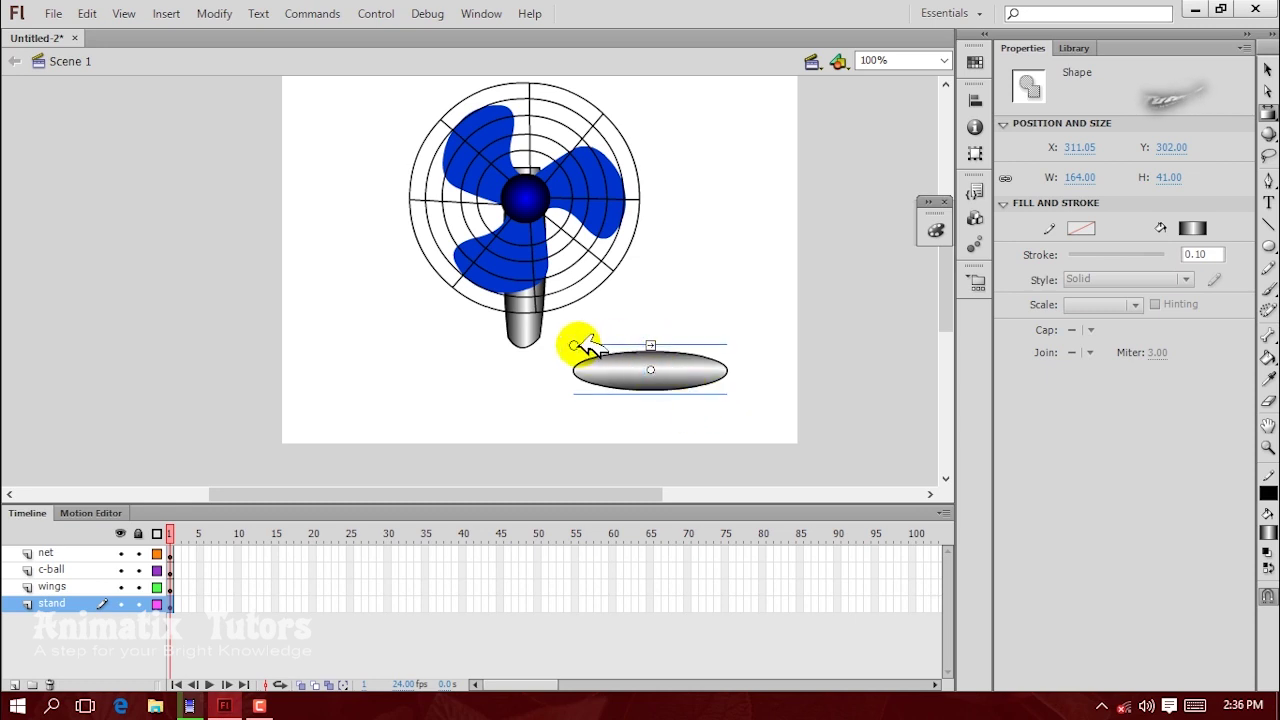
# Step: Tighten the oval's vertical gradient slightly around the shape and deselect it
pyautogui.moveTo(655, 345)
pyautogui.mouseDown()
pyautogui.moveTo(665, 340)
pyautogui.moveTo(651, 344)
pyautogui.mouseUp()
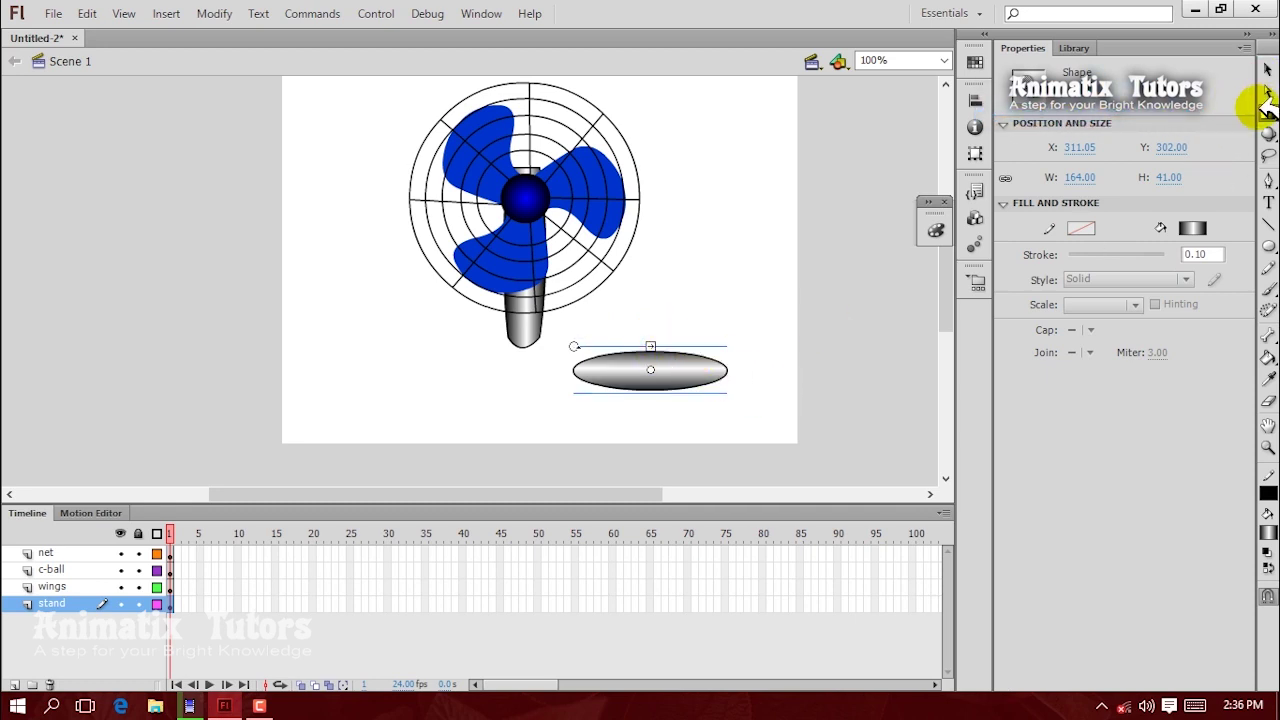
pyautogui.click(646, 341)
pyautogui.click(655, 346)
pyautogui.click(580, 338)
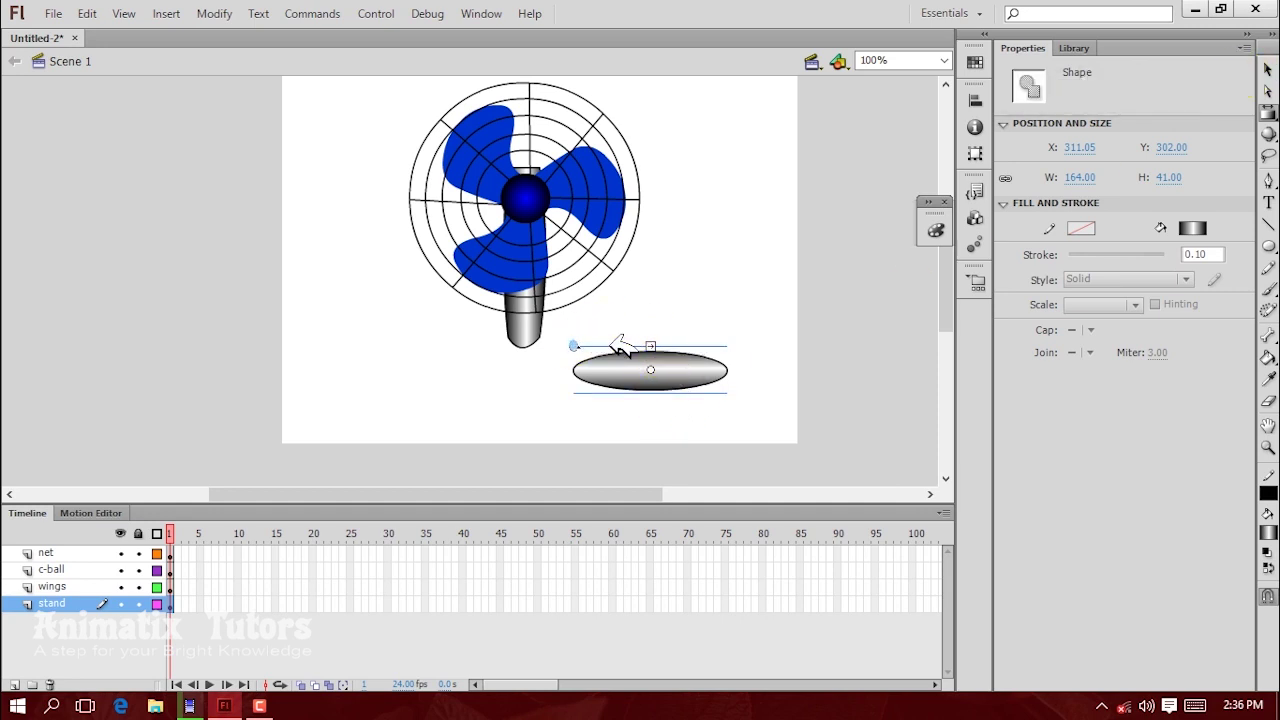
pyautogui.click(1267, 69)
pyautogui.click(722, 370)
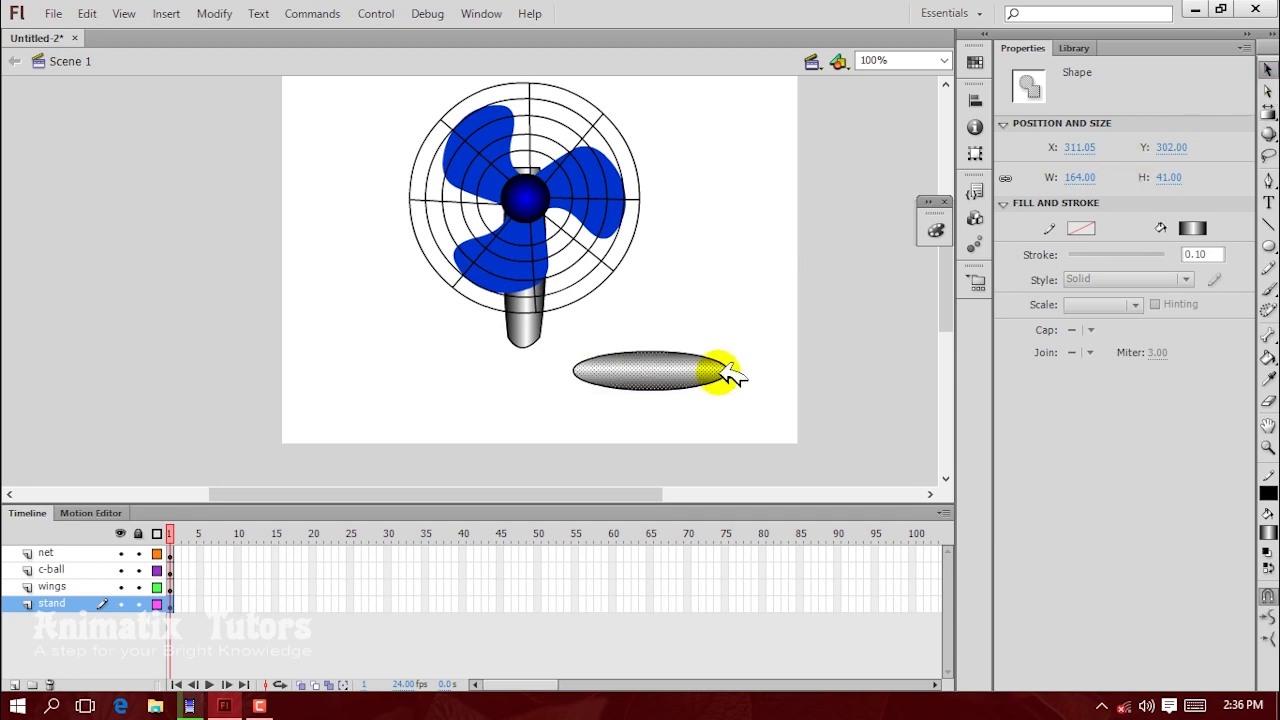
pyautogui.click(724, 386)
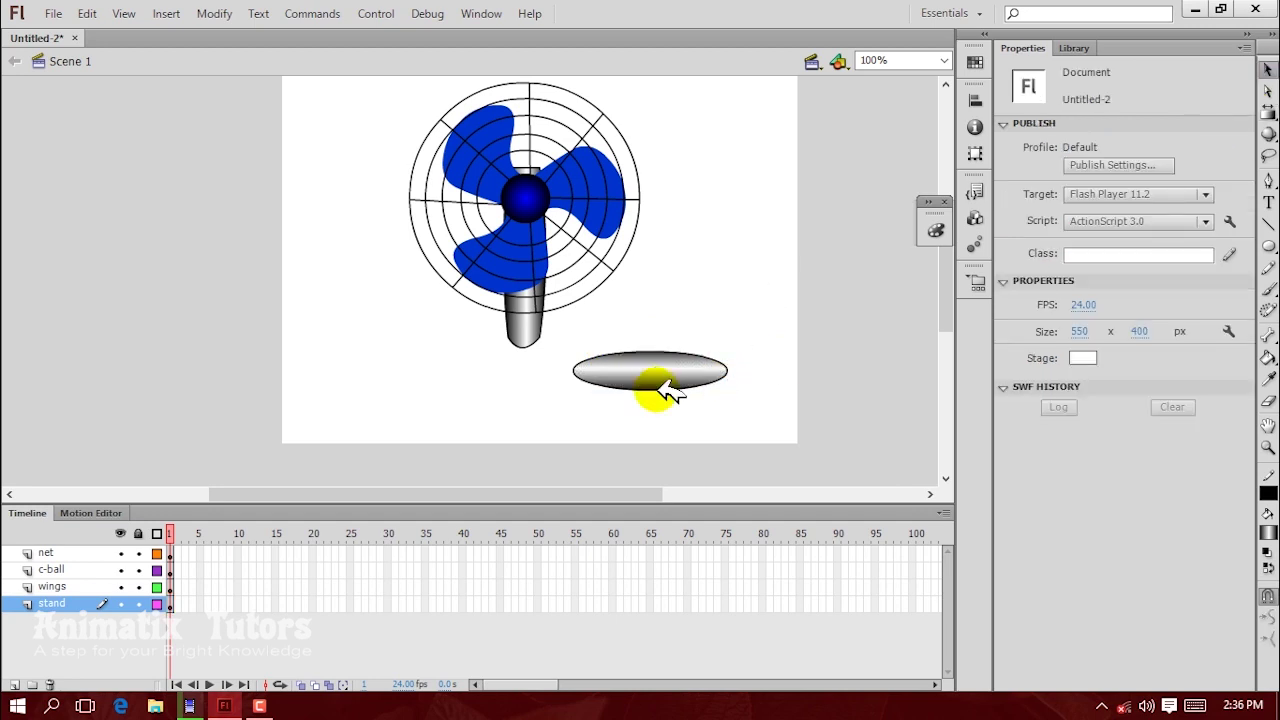
# Step: Select the oval together with its outline and change its fill type to Radial gradient
pyautogui.doubleClick(660, 388)
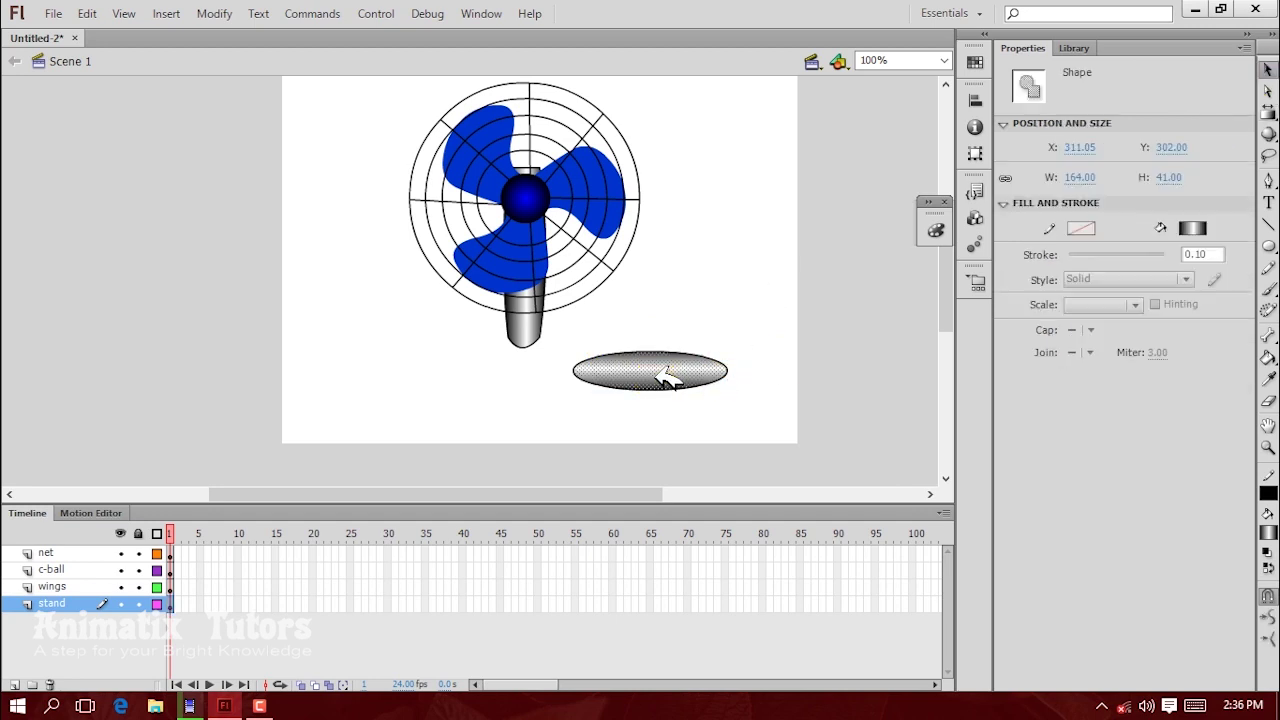
pyautogui.click(936, 231)
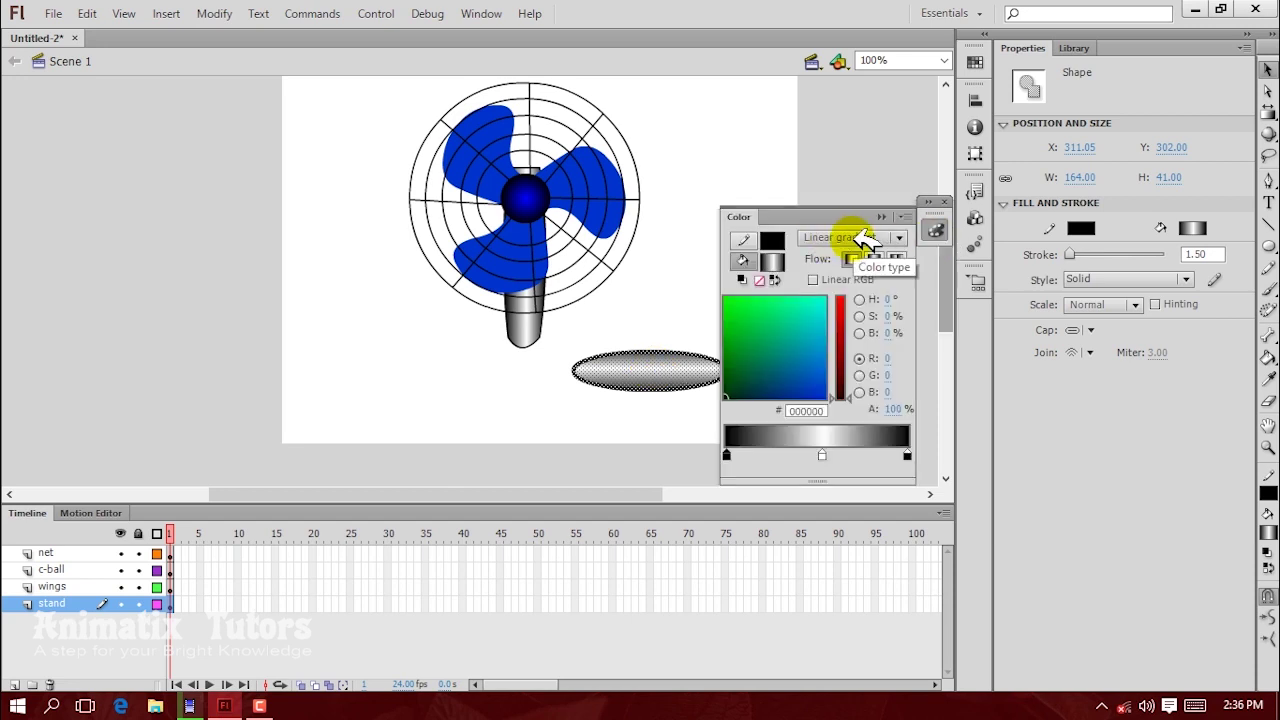
pyautogui.click(609, 366)
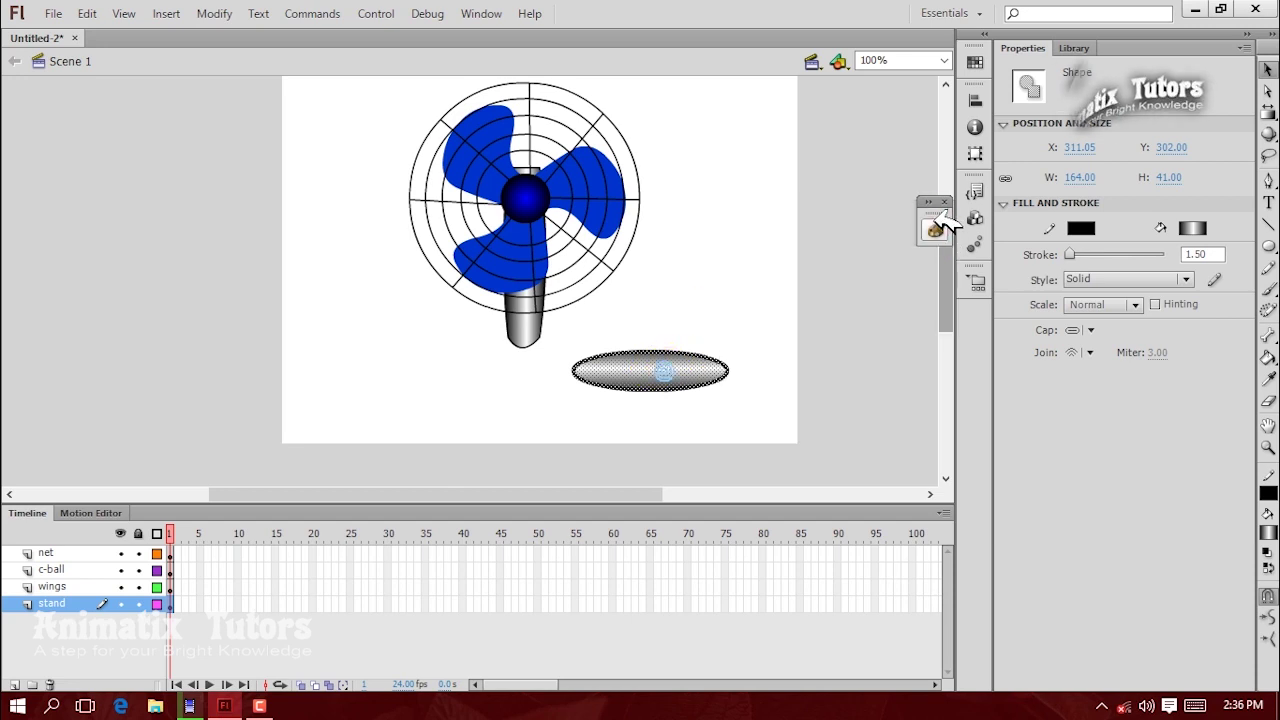
pyautogui.click(481, 14)
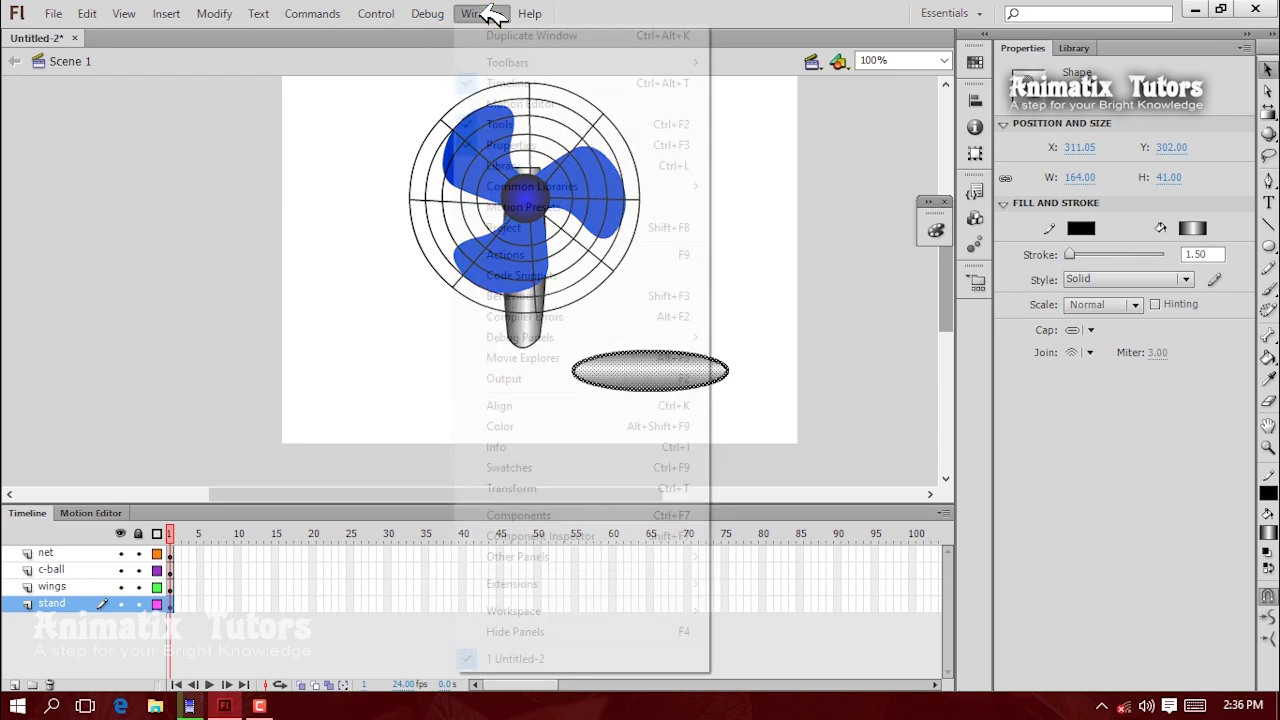
pyautogui.click(508, 426)
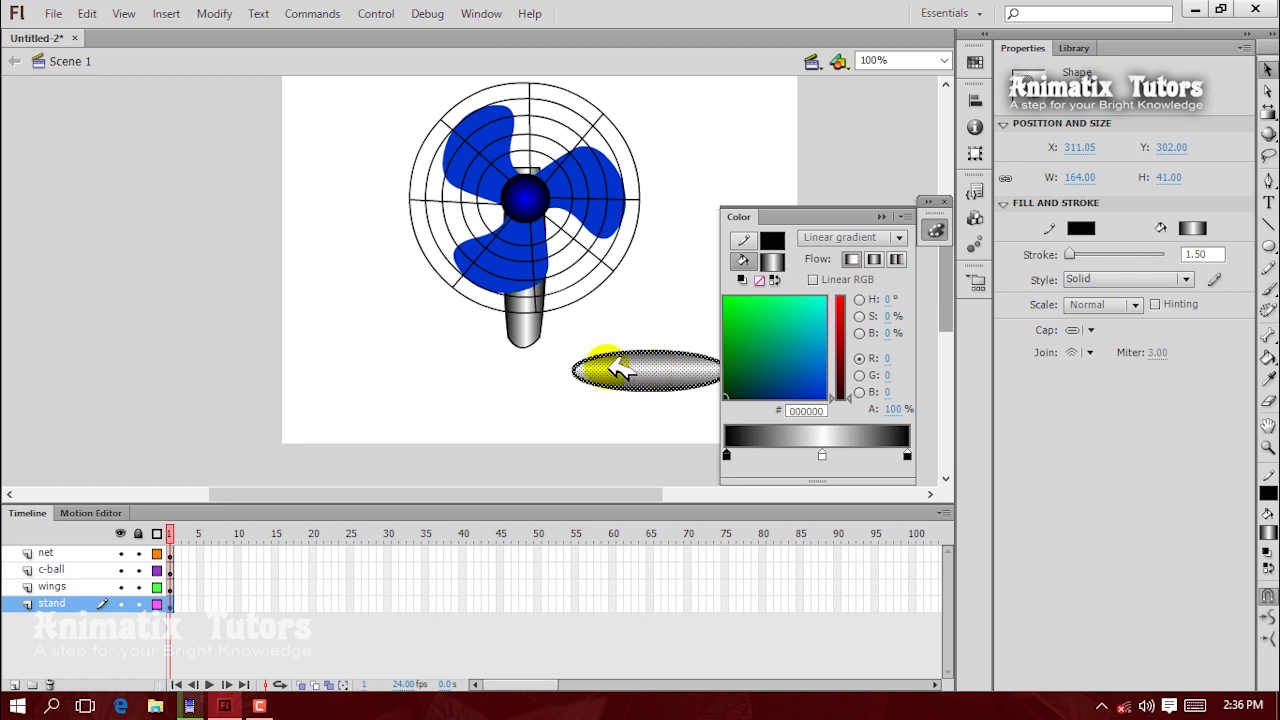
pyautogui.click(843, 238)
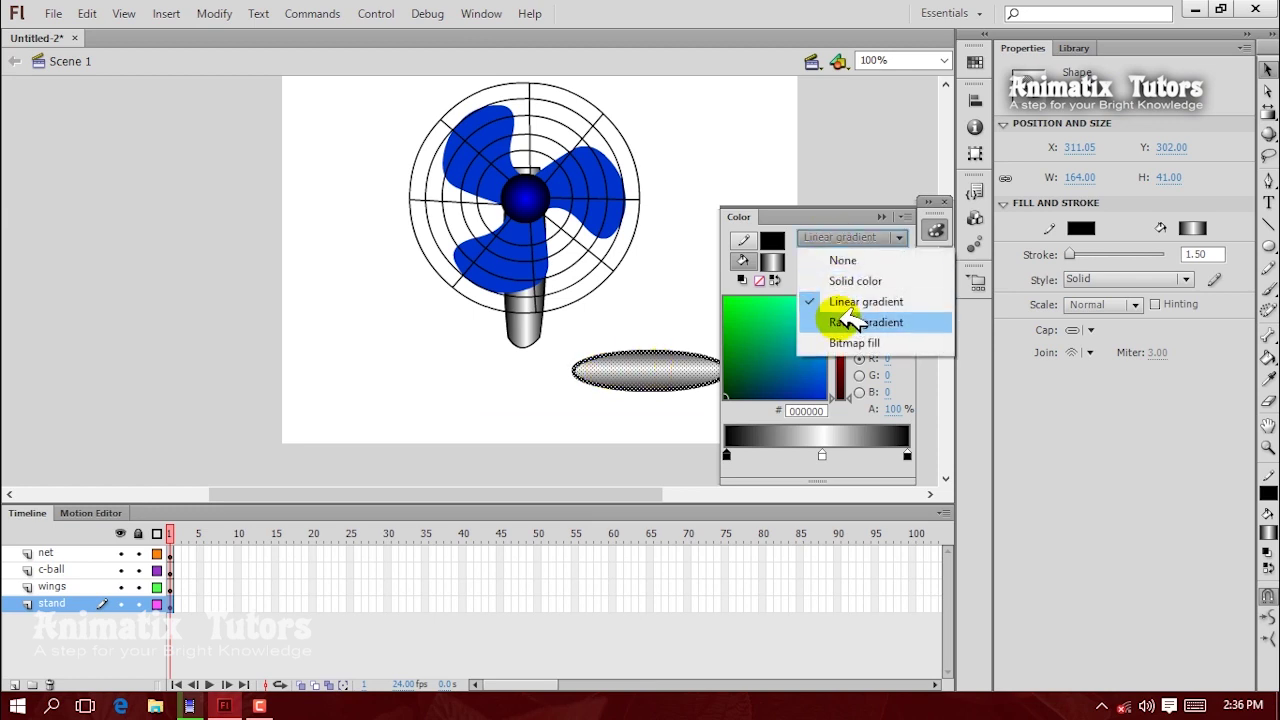
pyautogui.click(853, 322)
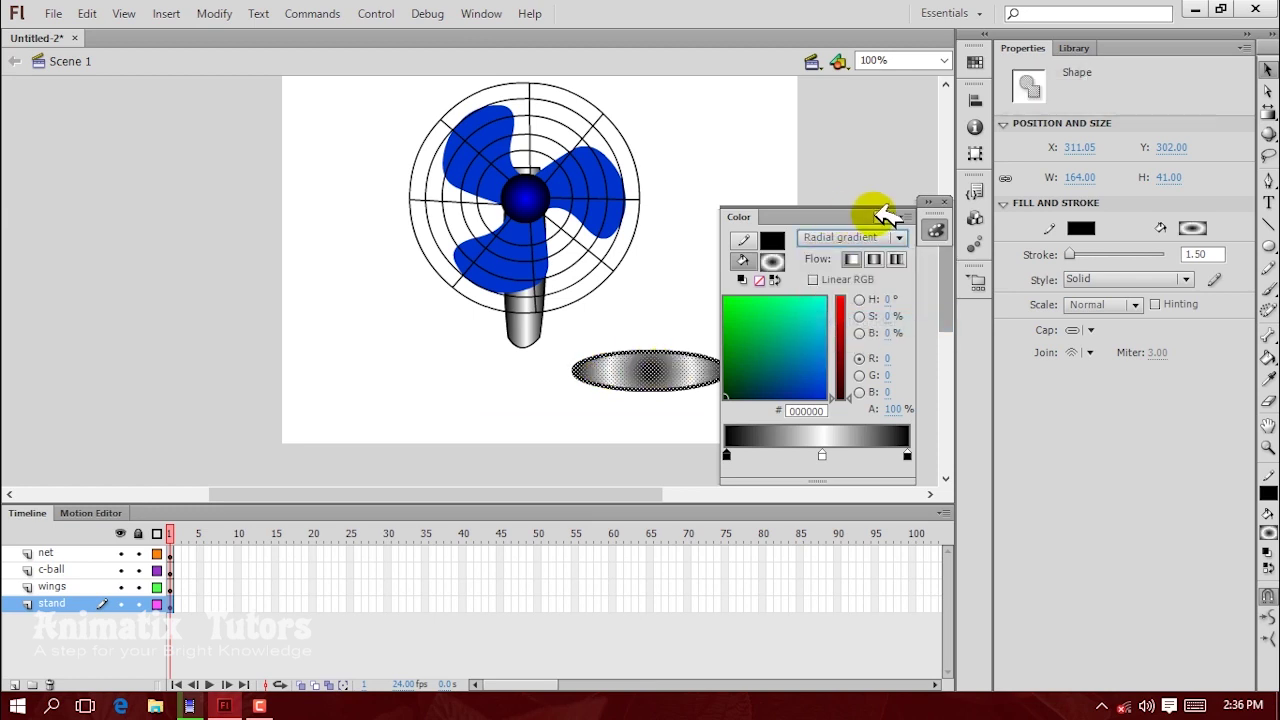
pyautogui.click(882, 216)
# Step: Remove the black colour stop at the start of the oval's radial gradient and move the white stop into its place
pyautogui.click(935, 230)
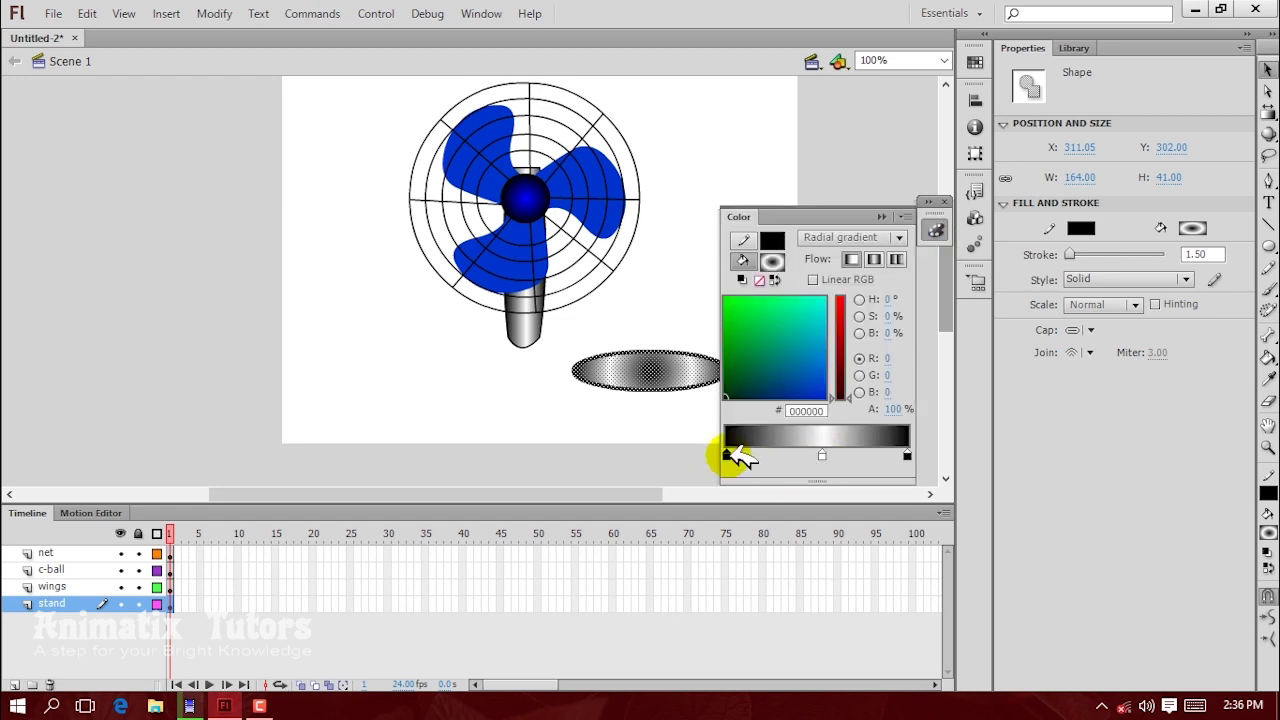
pyautogui.moveTo(733, 453); pyautogui.dragTo(700, 675)
pyautogui.moveTo(826, 458); pyautogui.dragTo(726, 455)
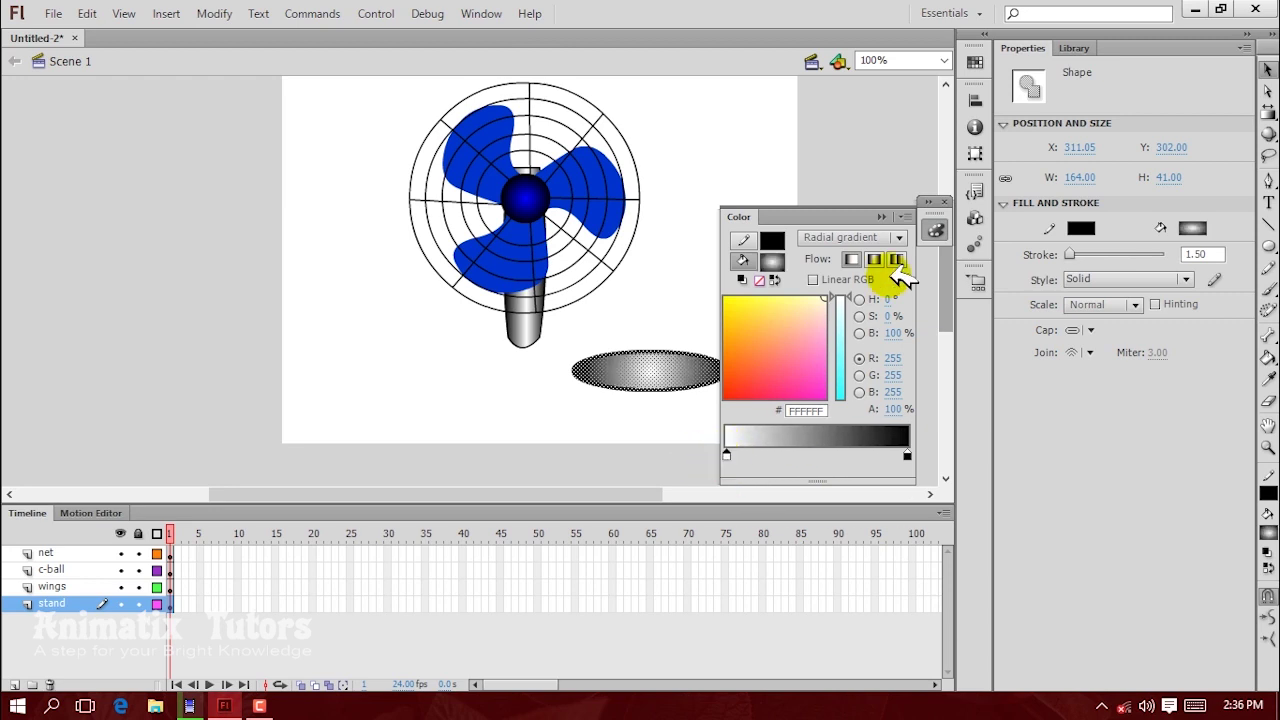
pyautogui.click(884, 216)
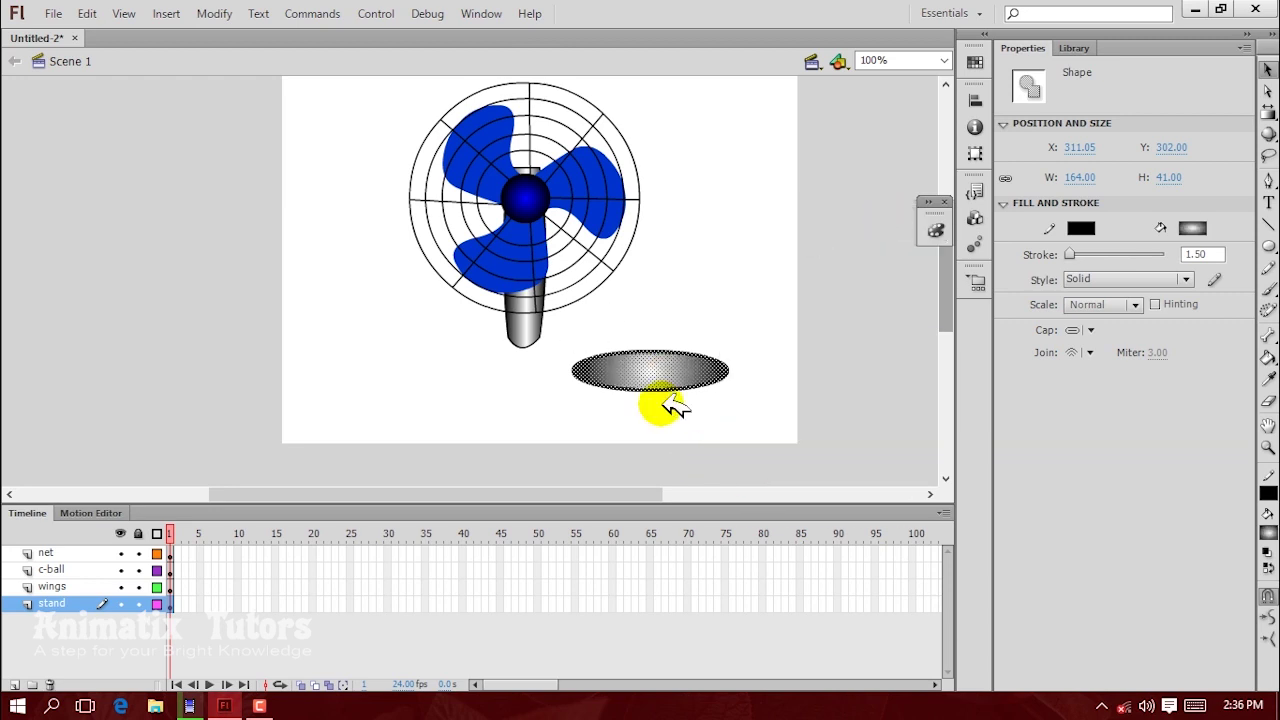
# Step: Reshape the oval's radial gradient with the Gradient Transform tool into a flat ellipse about as wide as the oval, and deselect it
pyautogui.click(1266, 118)
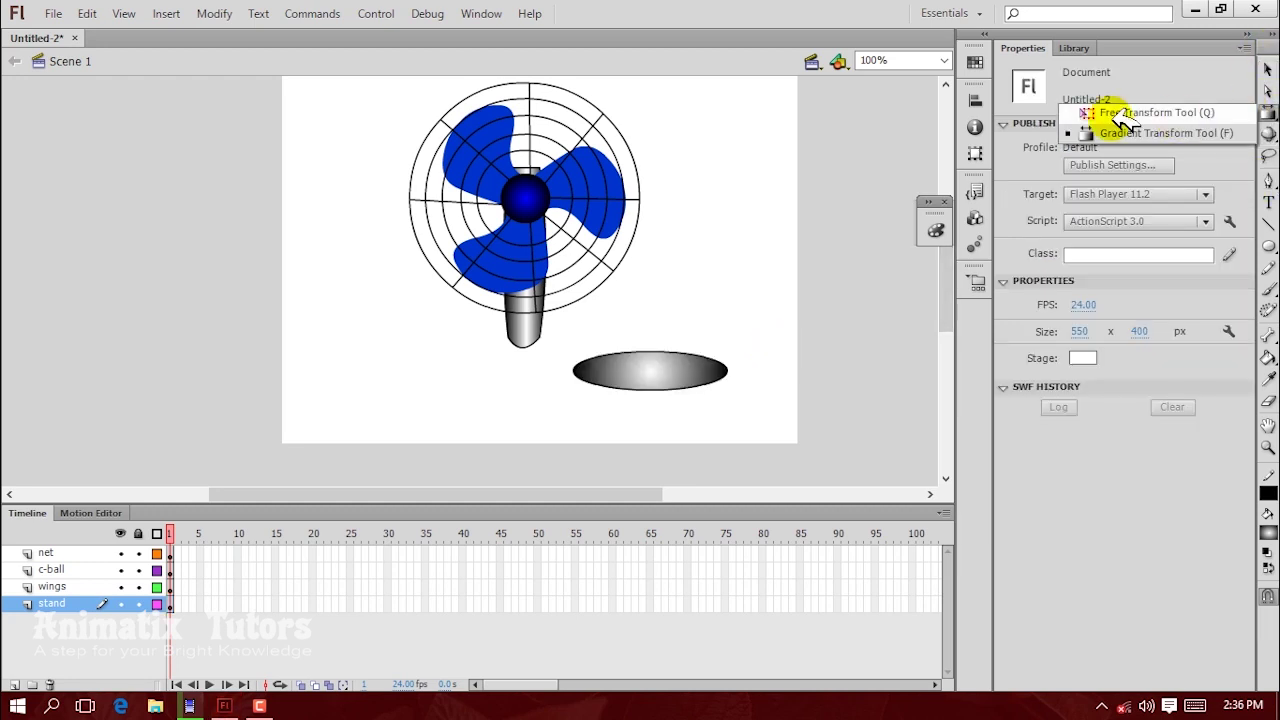
pyautogui.click(1175, 133)
pyautogui.click(630, 370)
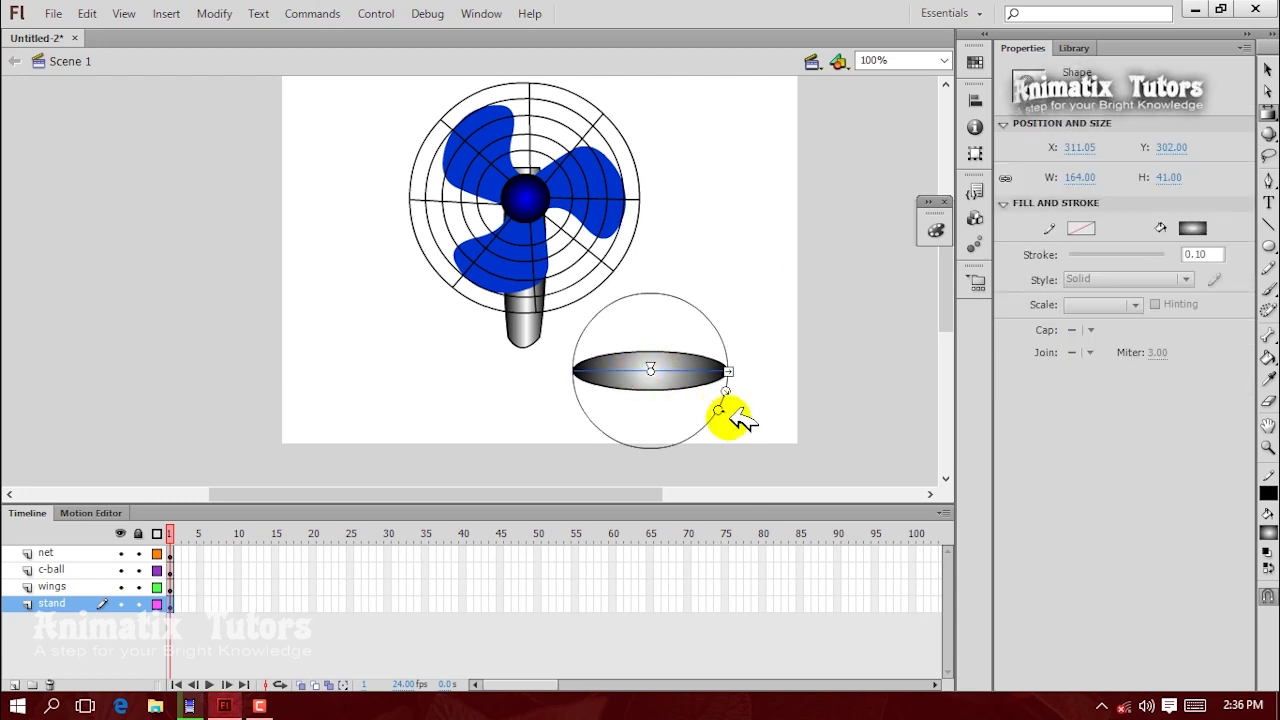
pyautogui.moveTo(720, 405); pyautogui.dragTo(730, 334)
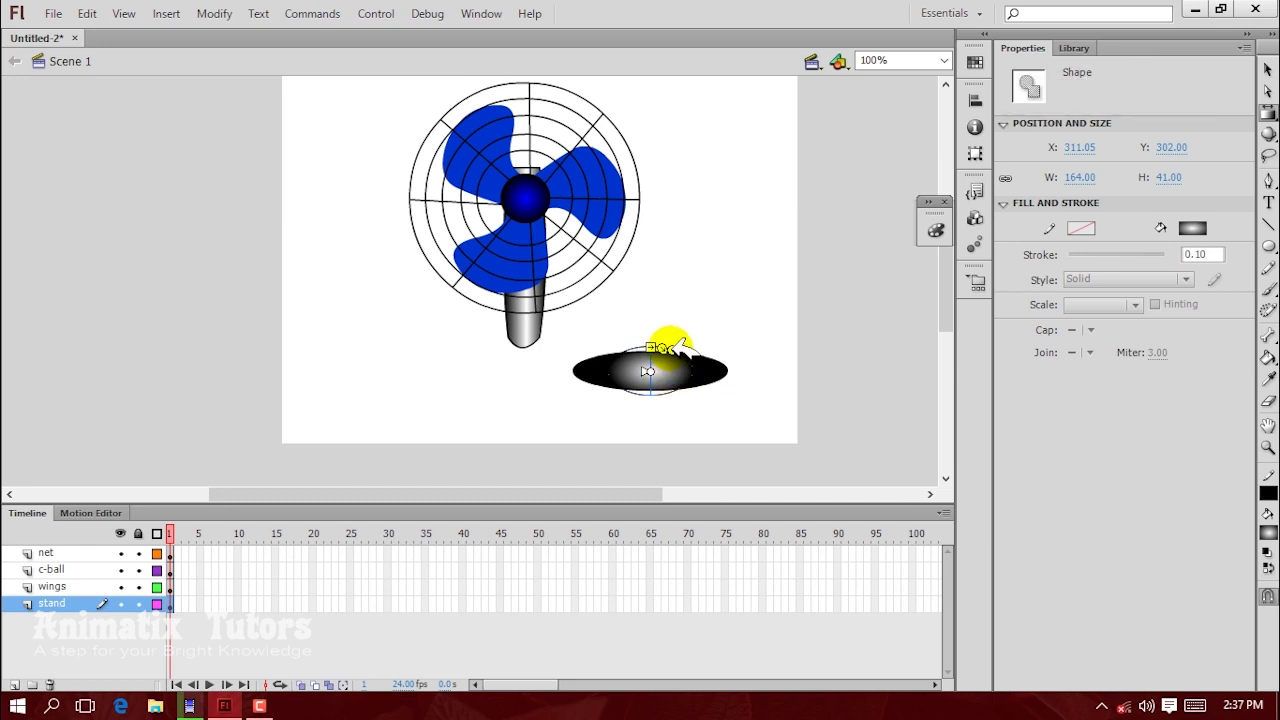
pyautogui.moveTo(705, 345); pyautogui.dragTo(724, 366)
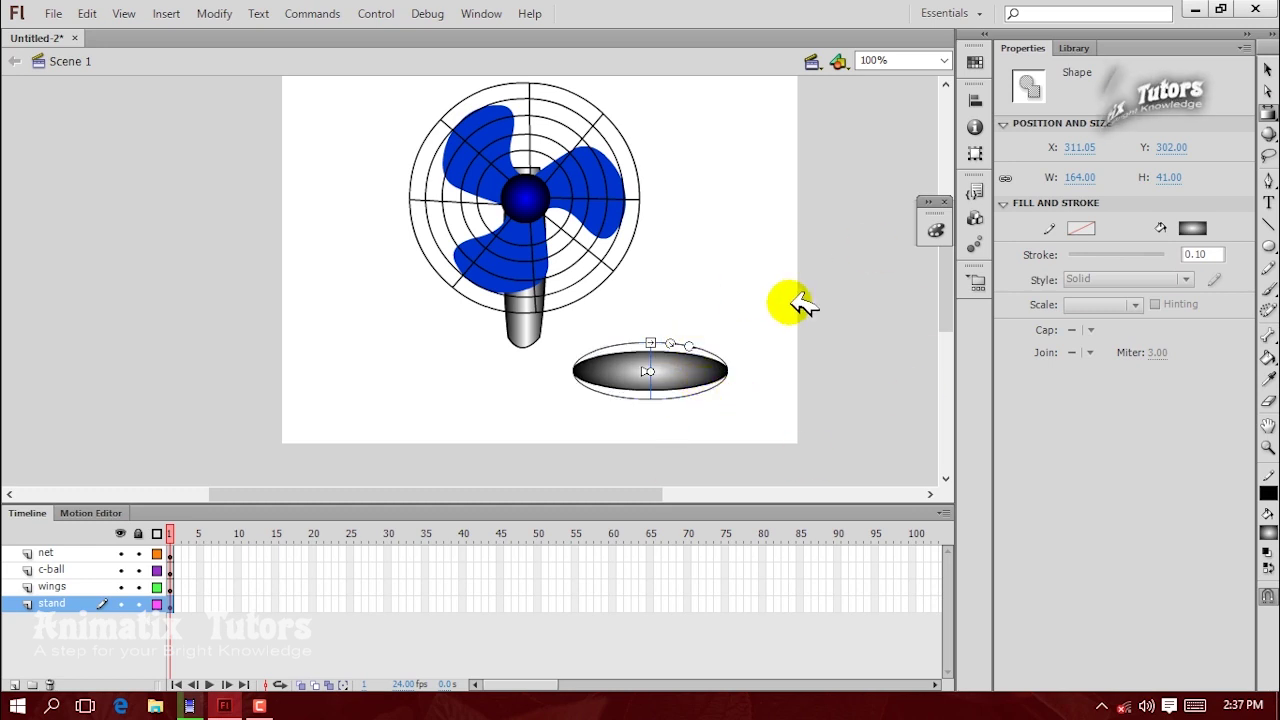
pyautogui.click(1267, 69)
pyautogui.click(759, 365)
# Step: Cut the oval with its outline and add a new layer beneath the stand layer
pyautogui.click(664, 363)
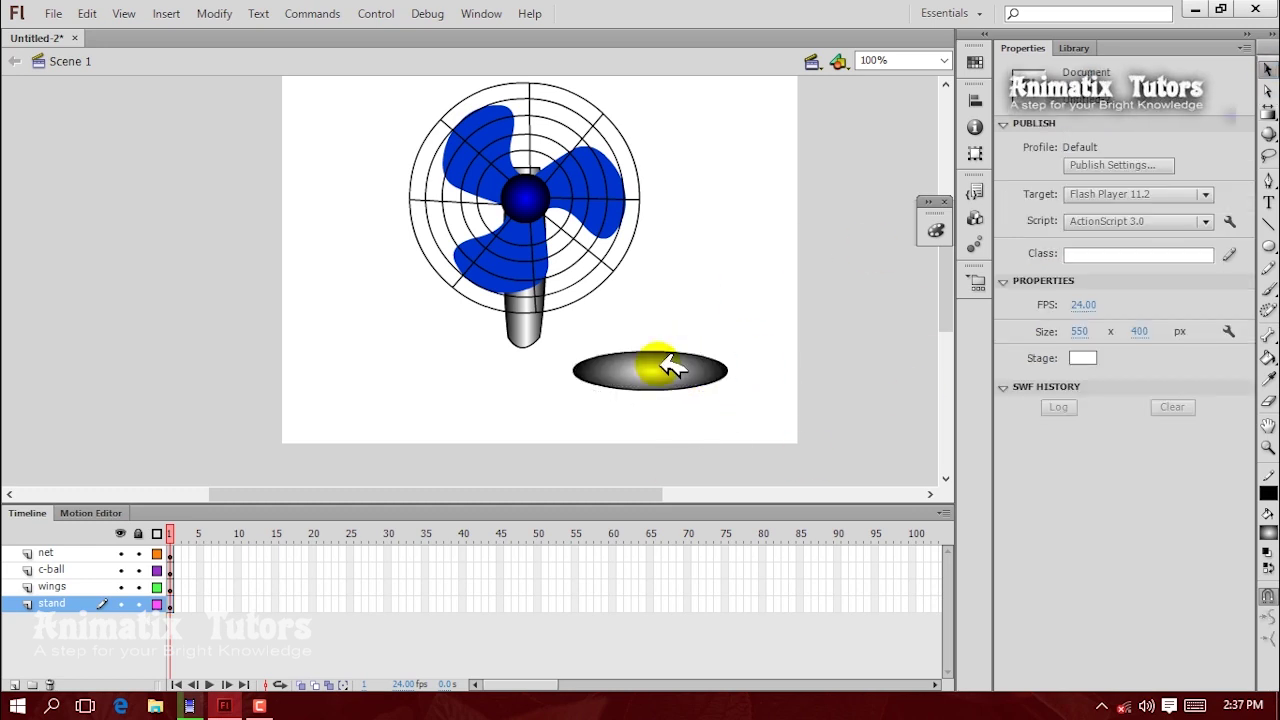
pyautogui.moveTo(705, 377)
pyautogui.mouseDown()
pyautogui.moveTo(580, 337)
pyautogui.moveTo(600, 371)
pyautogui.moveTo(588, 313)
pyautogui.moveTo(594, 366)
pyautogui.moveTo(722, 370)
pyautogui.mouseUp()
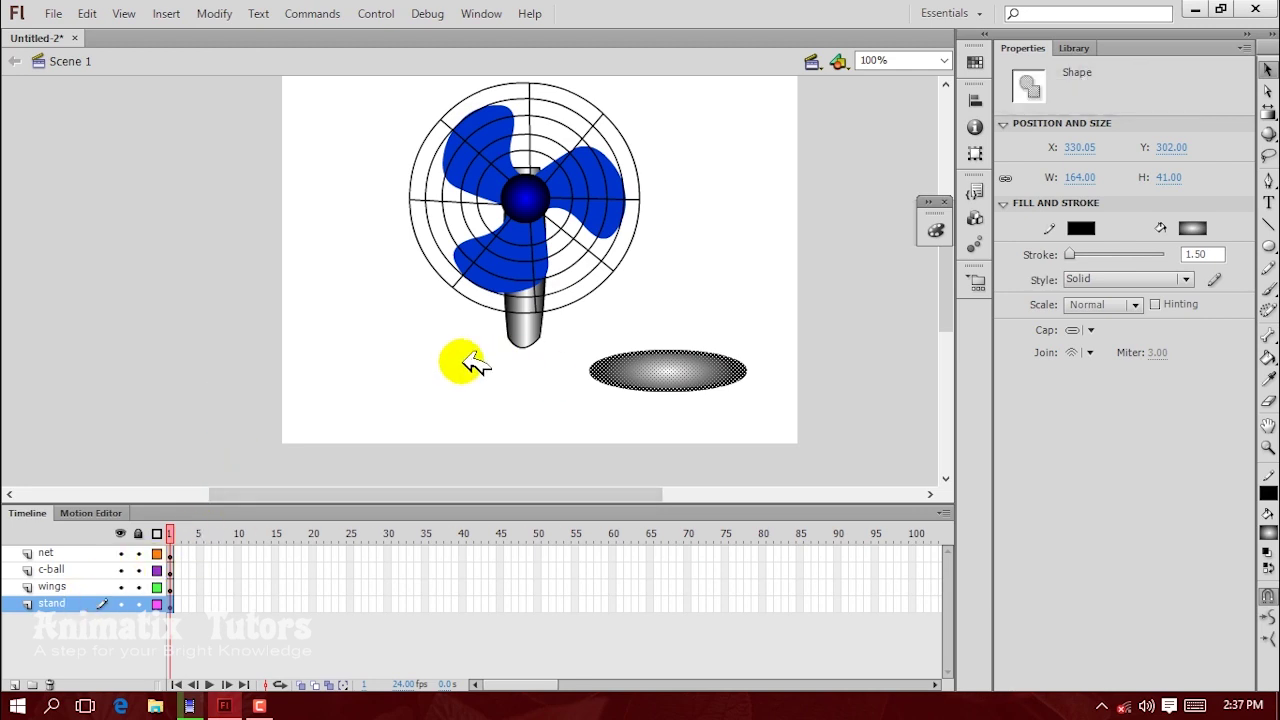
pyautogui.click(87, 13)
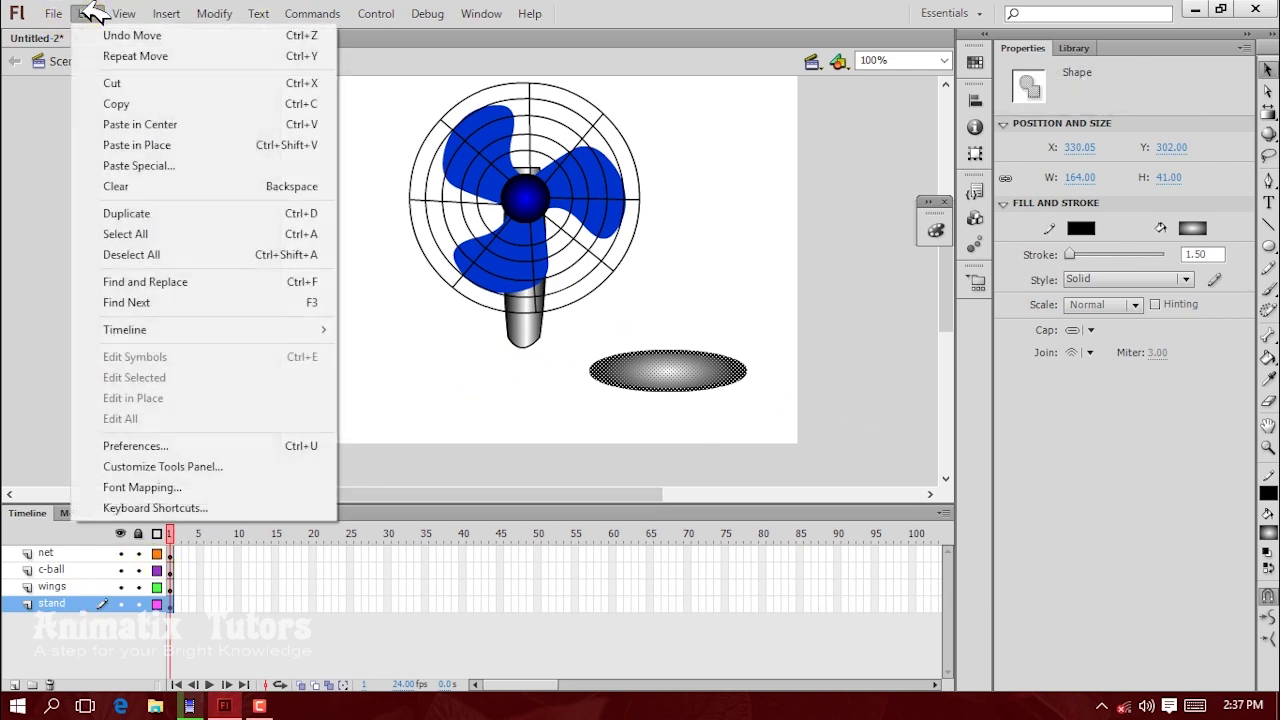
pyautogui.click(122, 83)
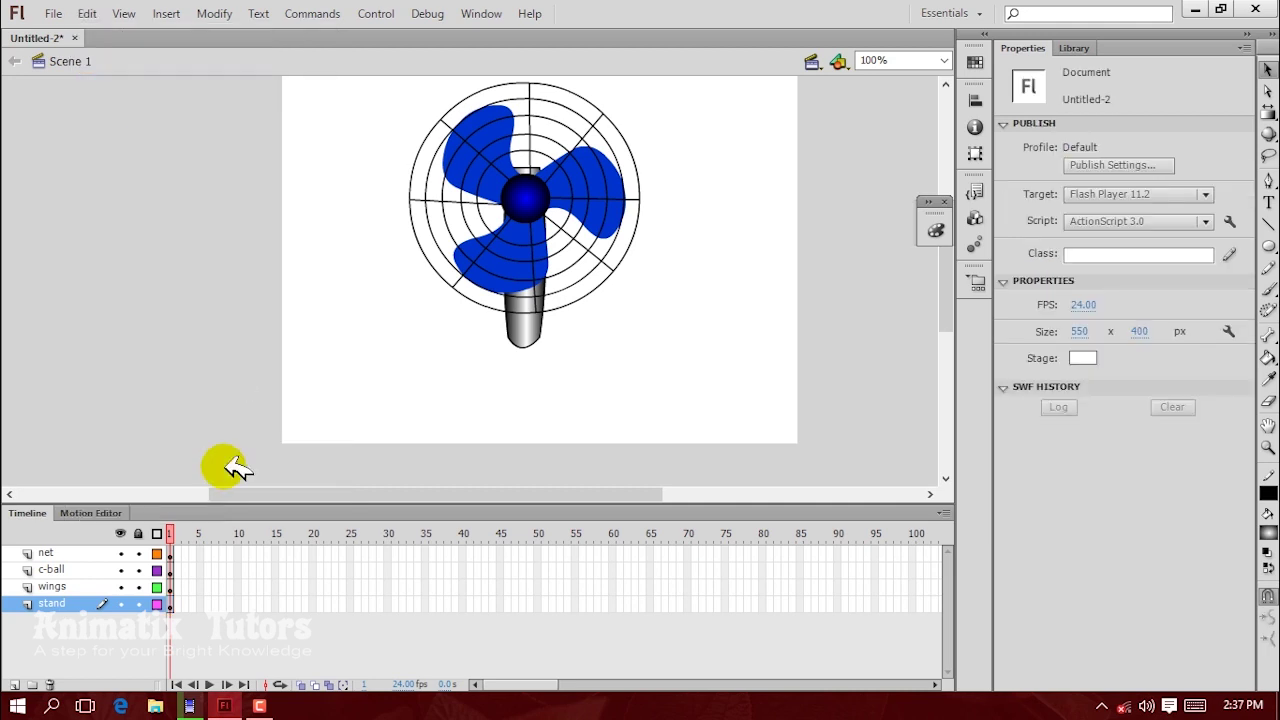
pyautogui.click(15, 683)
pyautogui.moveTo(78, 627); pyautogui.dragTo(51, 640)
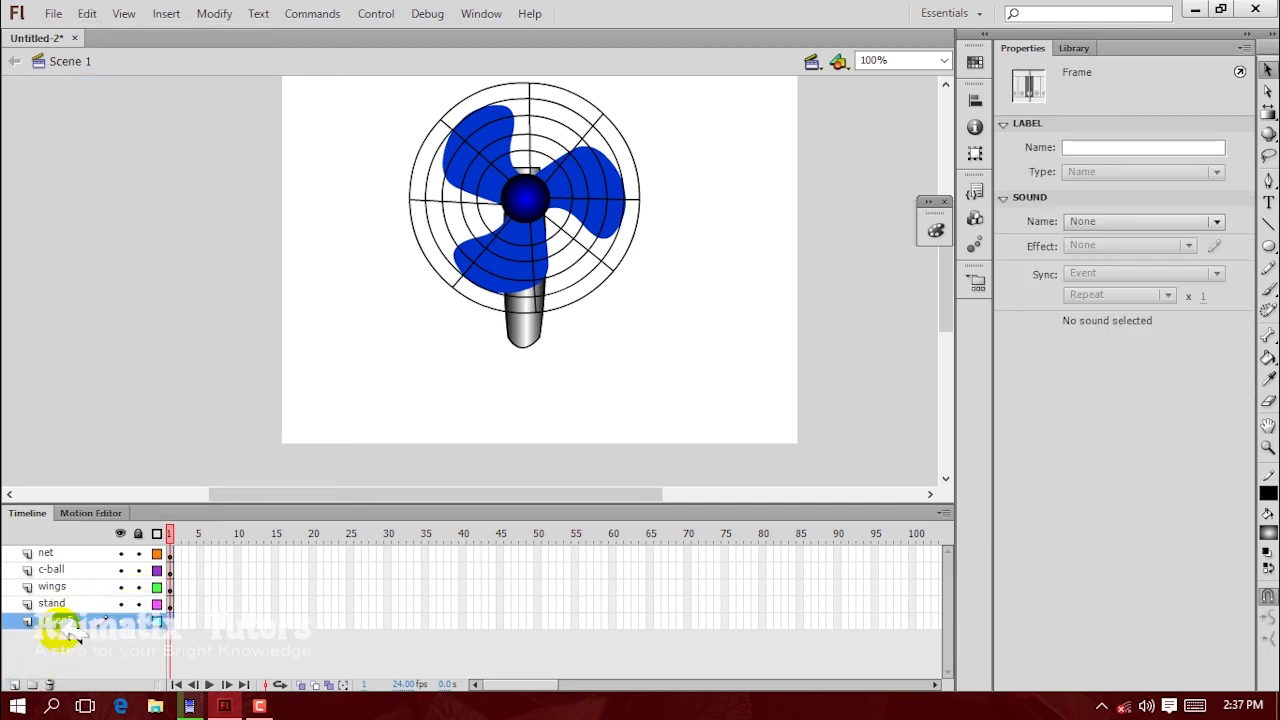
# Step: Paste the oval onto the new layer and move it under the stand's foot to about X 182.8, Y 274.5
pyautogui.click(87, 13)
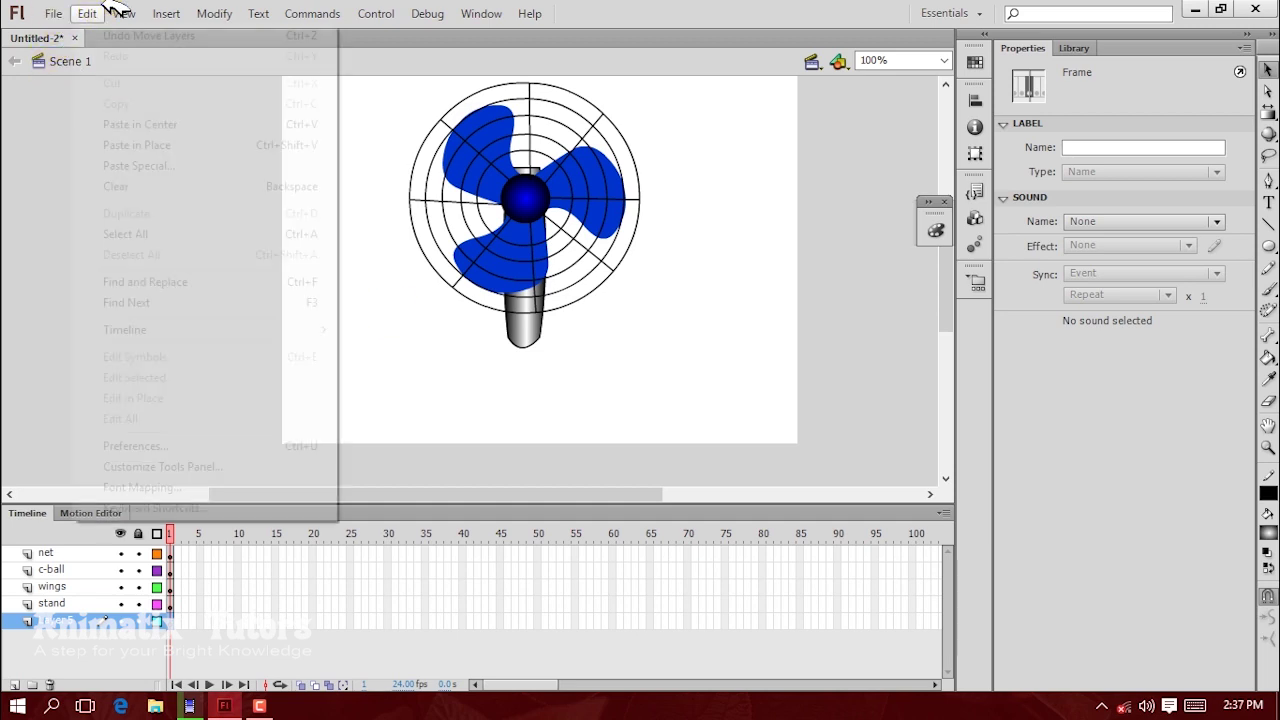
pyautogui.click(160, 124)
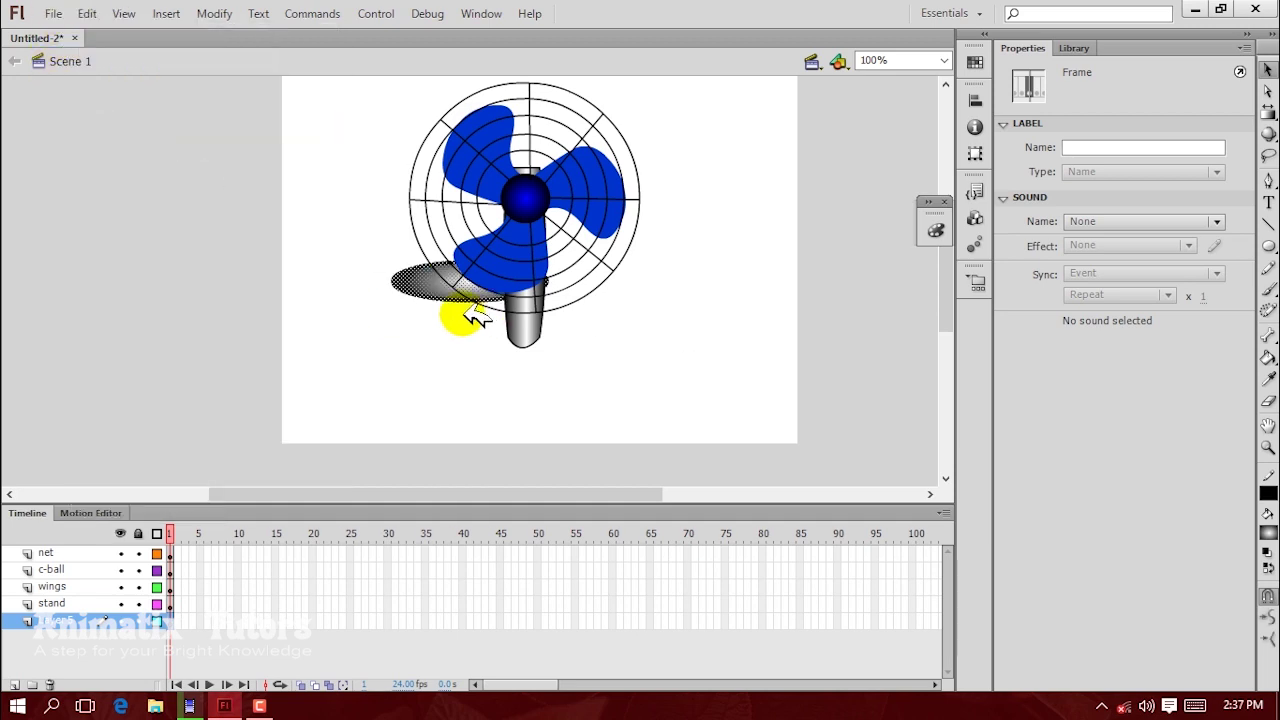
pyautogui.moveTo(423, 277); pyautogui.dragTo(490, 348)
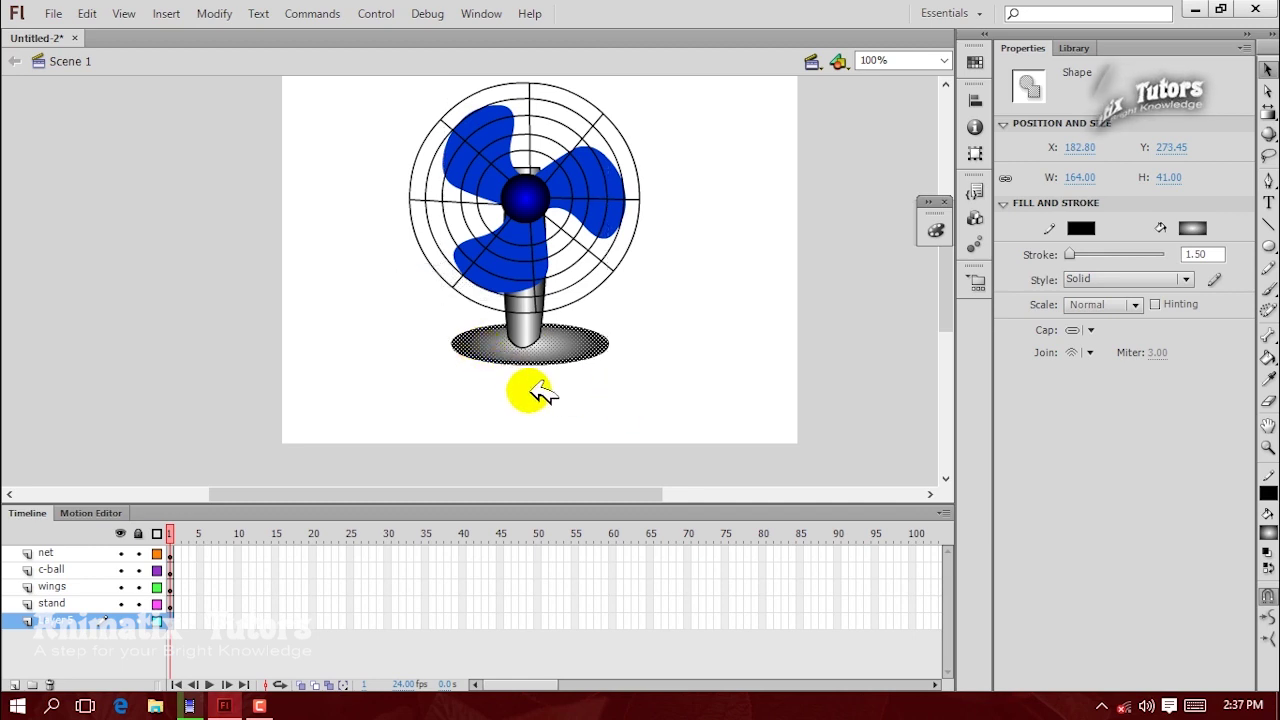
pyautogui.press('Down')
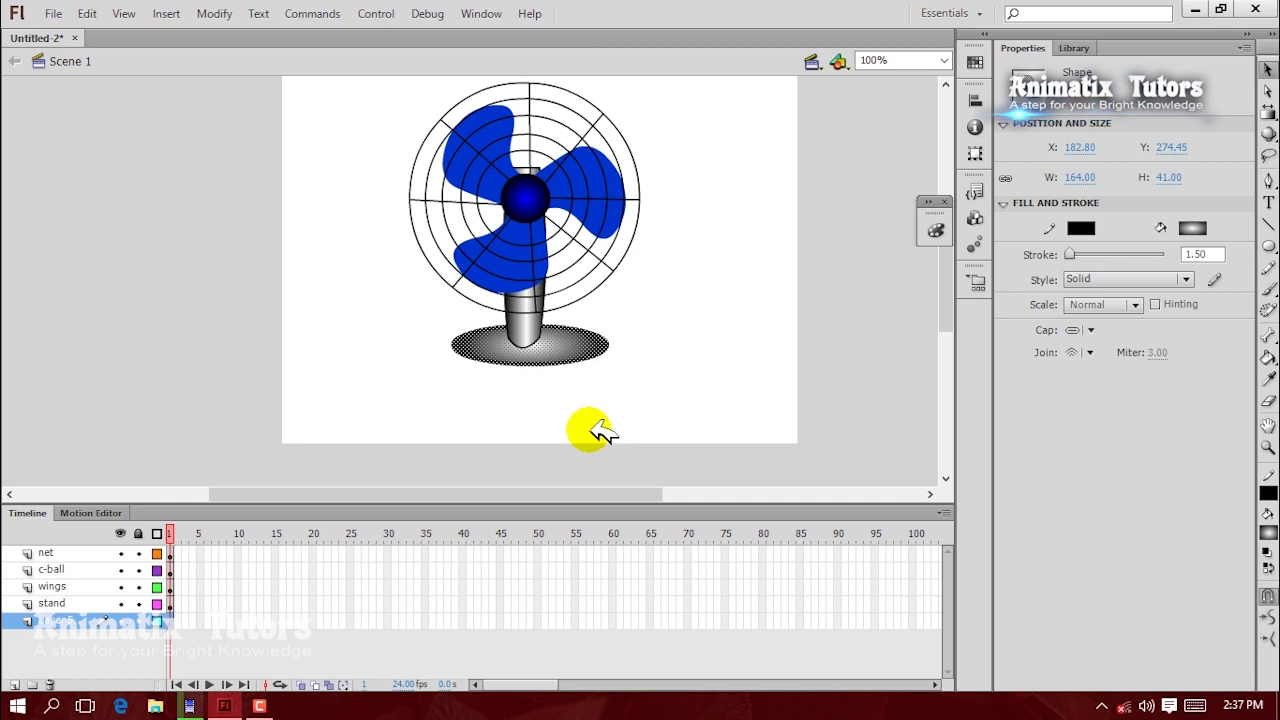
# Step: Stretch the oval base to about 43.9 px high with Free Transform and place it at about X 179.8, Y 273.5
pyautogui.press('q')
pyautogui.moveTo(533, 364); pyautogui.dragTo(530, 367)
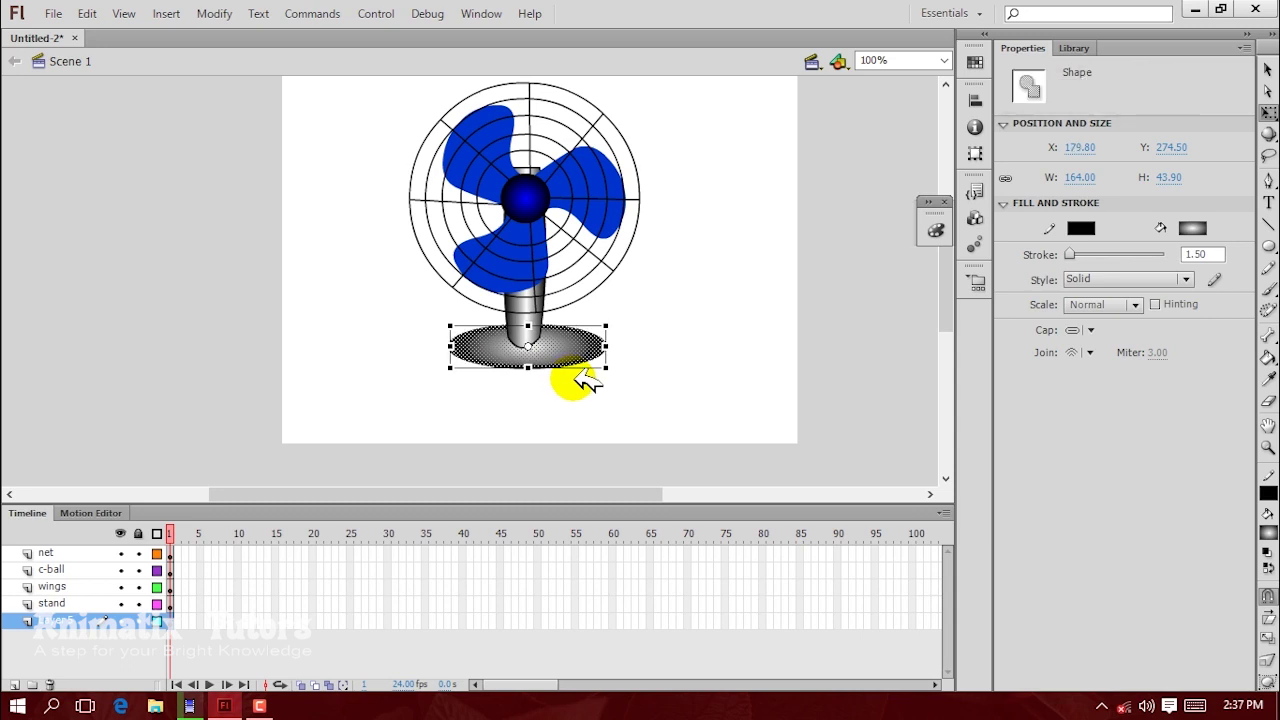
pyautogui.click(701, 386)
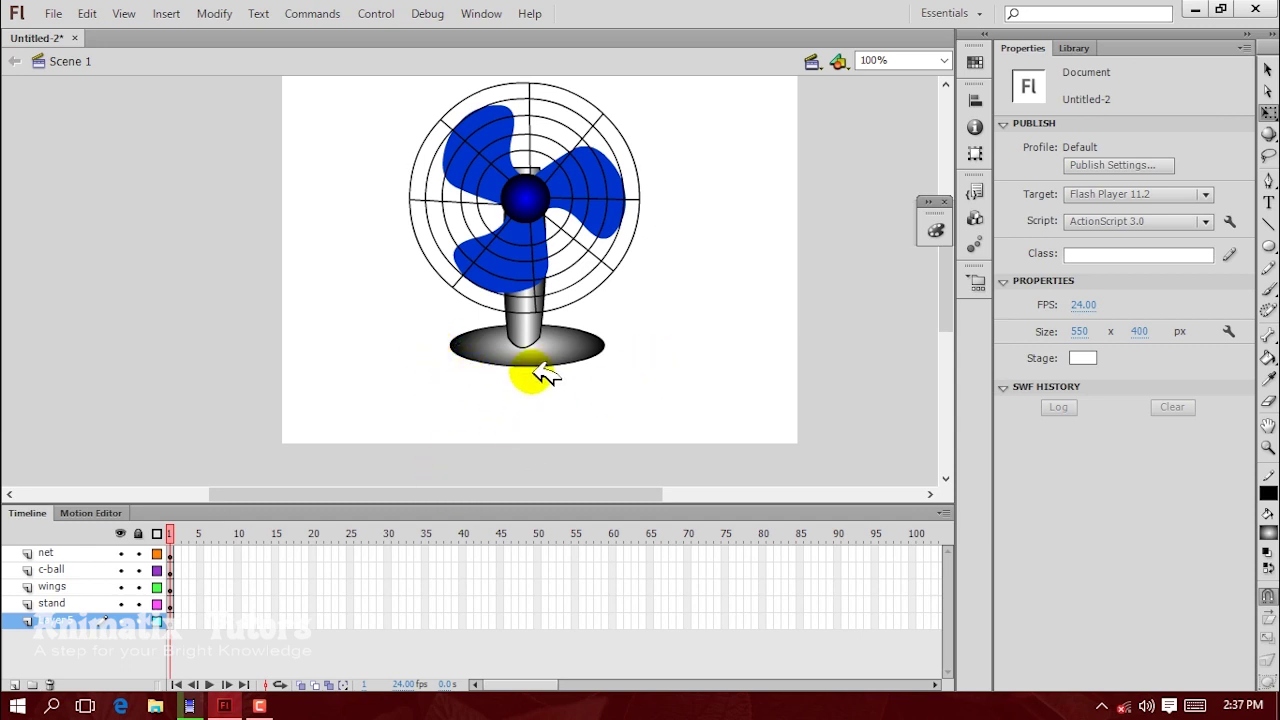
pyautogui.click(573, 352)
pyautogui.click(580, 366)
pyautogui.click(588, 350)
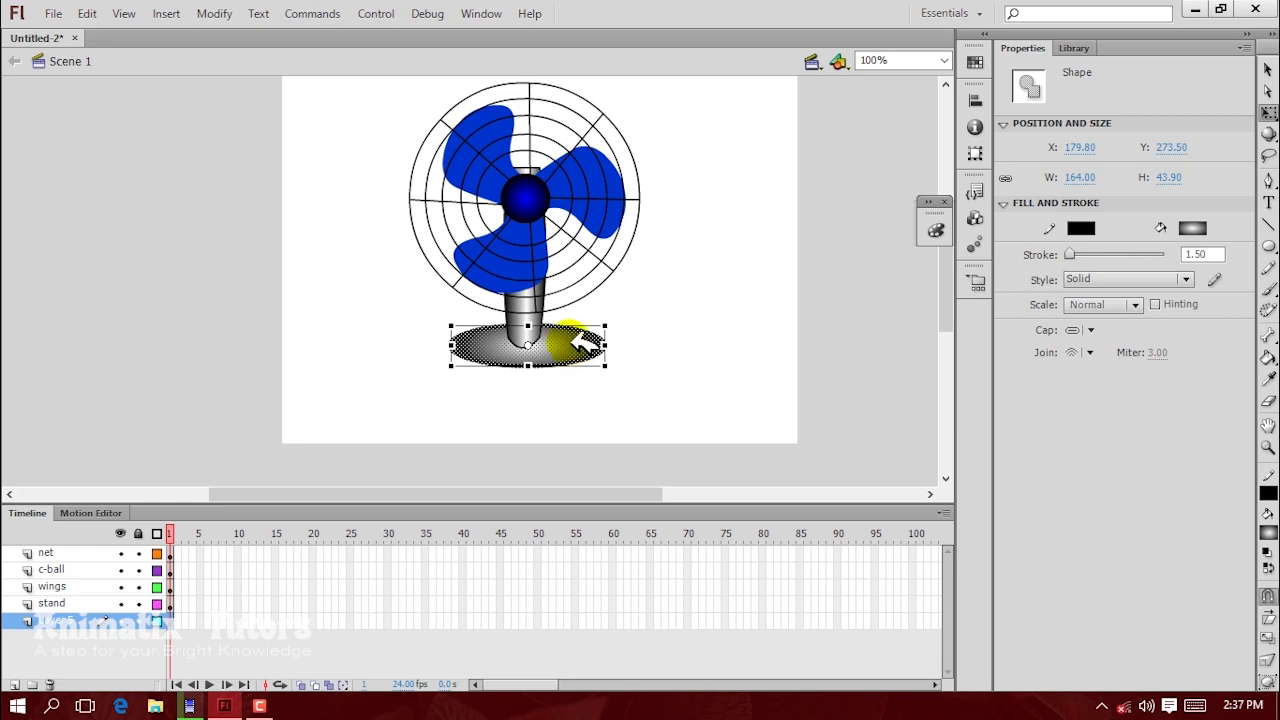
# Step: Copy the oval base and add a new layer directly beneath the base's layer
pyautogui.click(87, 13)
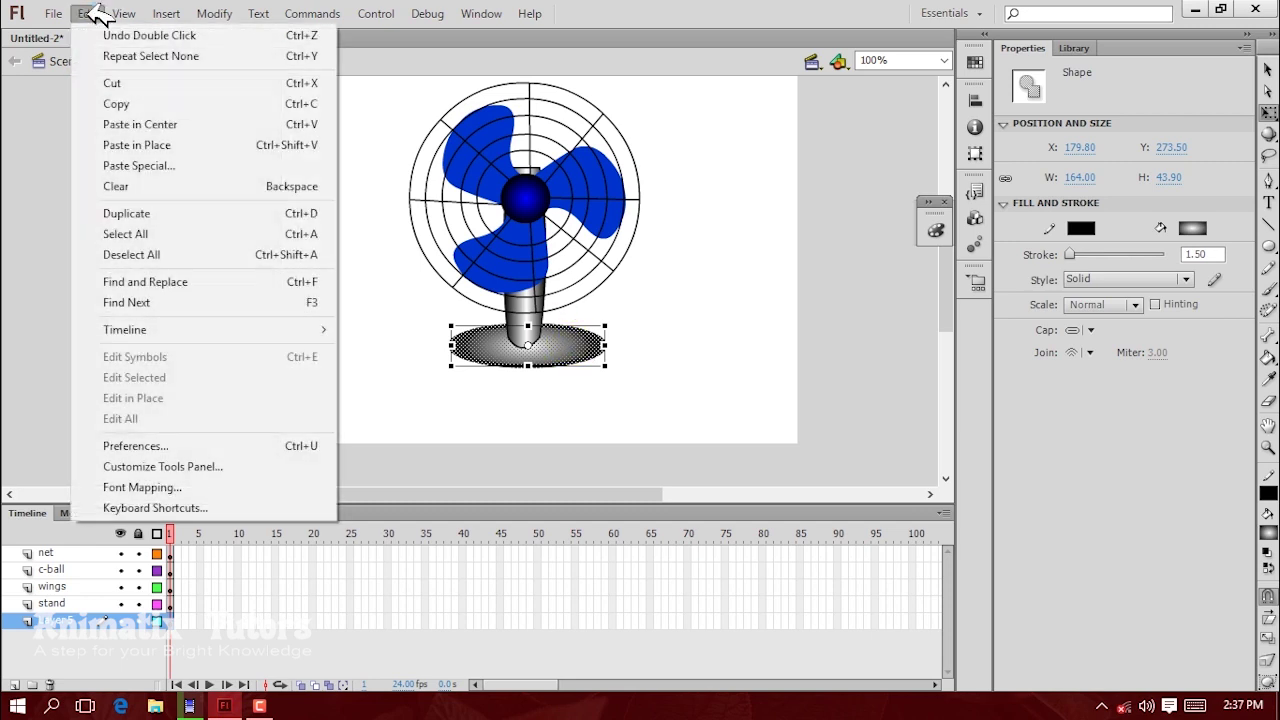
pyautogui.click(105, 103)
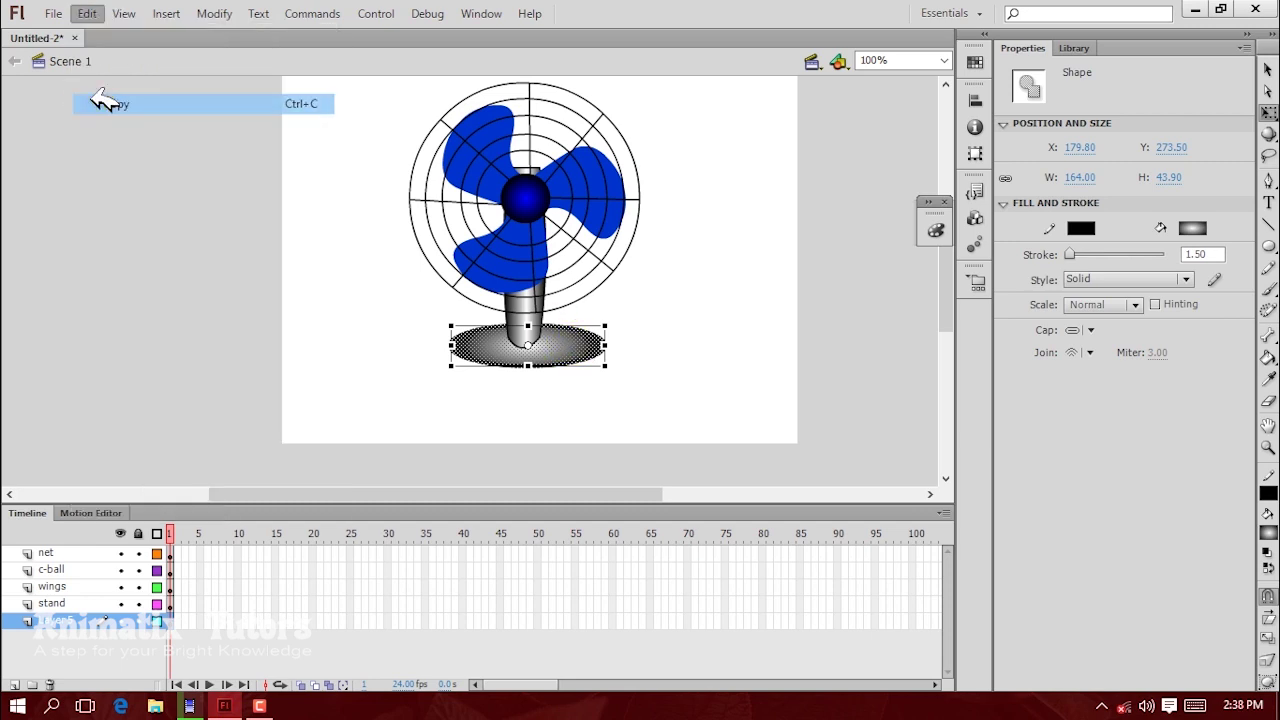
pyautogui.click(15, 684)
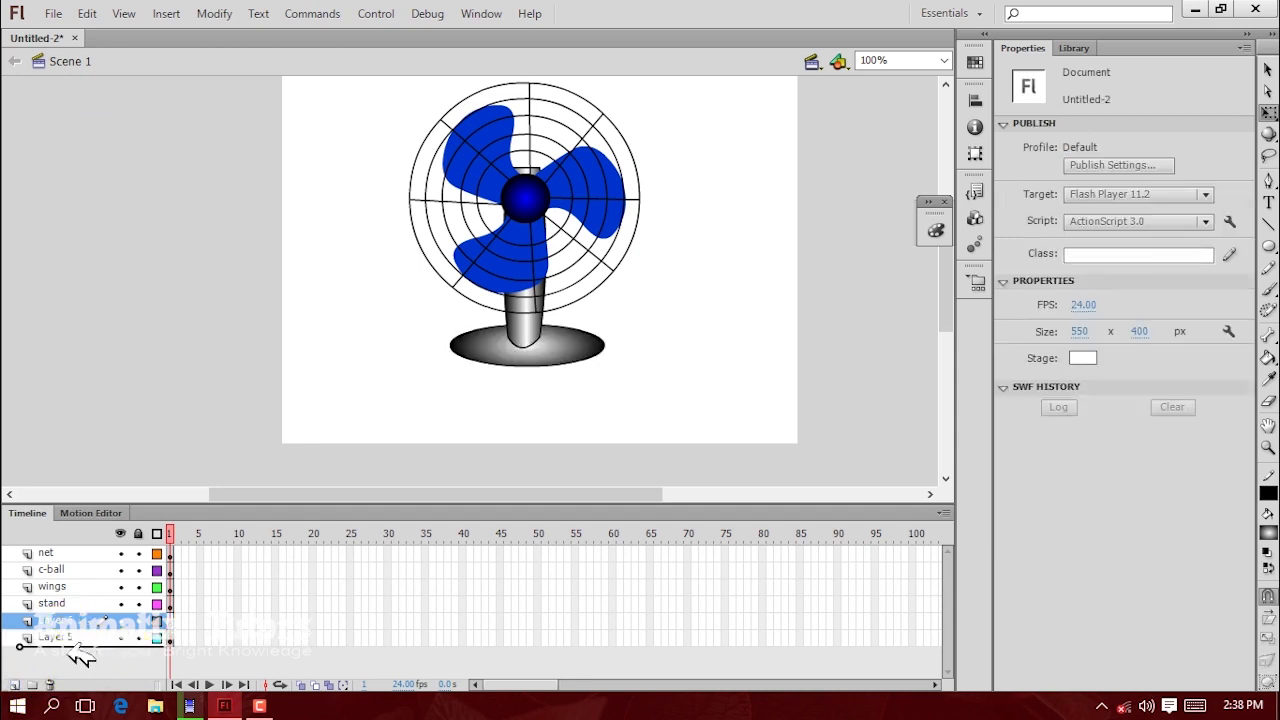
pyautogui.moveTo(75, 657); pyautogui.dragTo(75, 657)
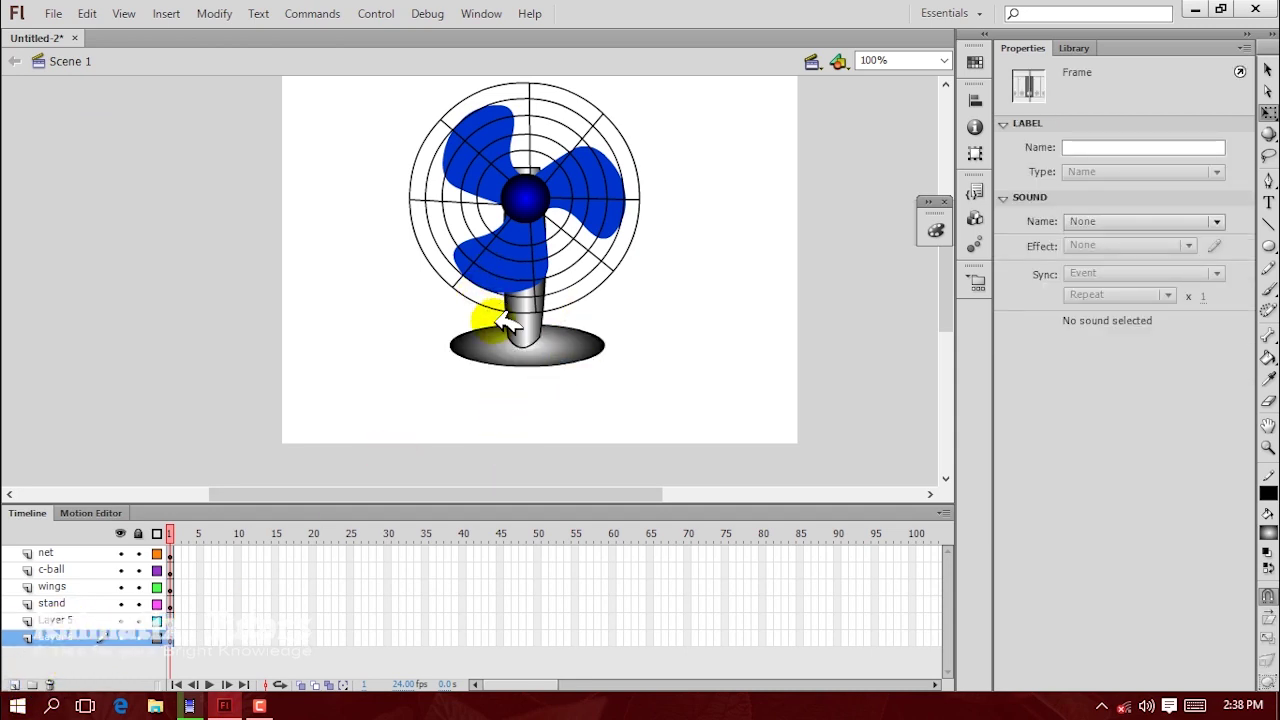
# Step: Paste the oval copy onto the new bottom layer, place it at about X 179.75, Y 281 under the base, and deselect it
pyautogui.click(88, 13)
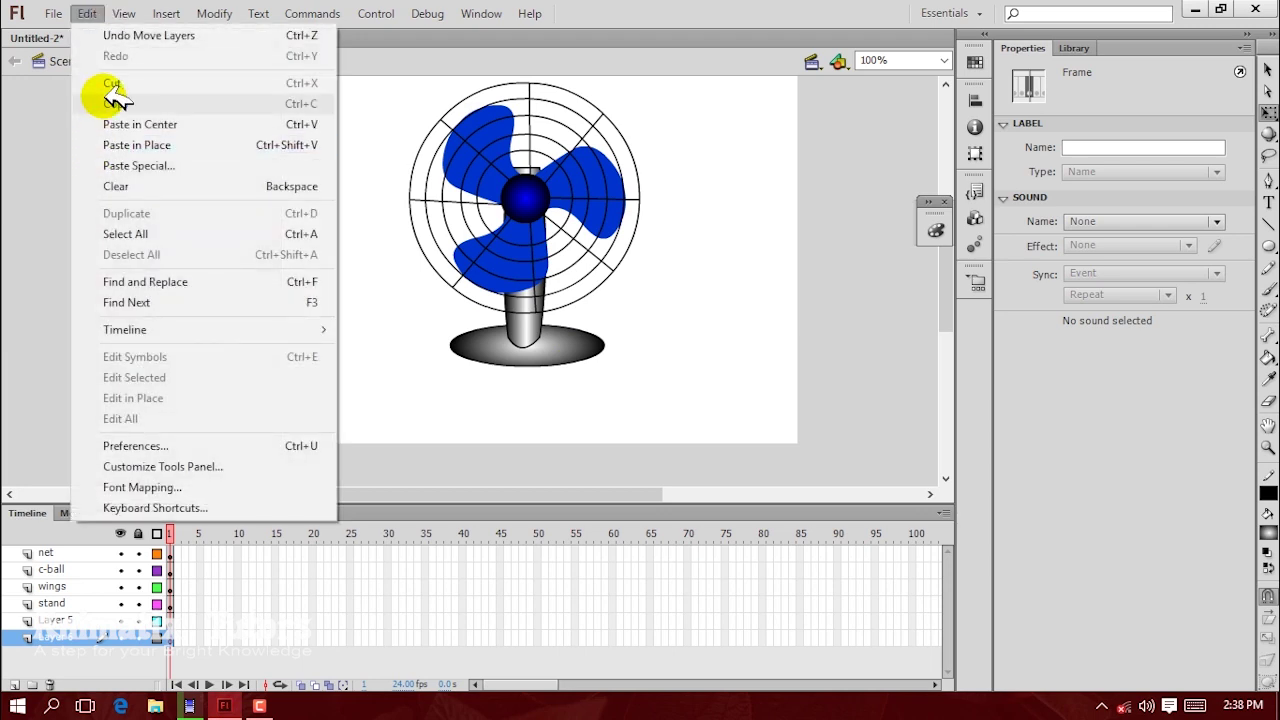
pyautogui.click(130, 124)
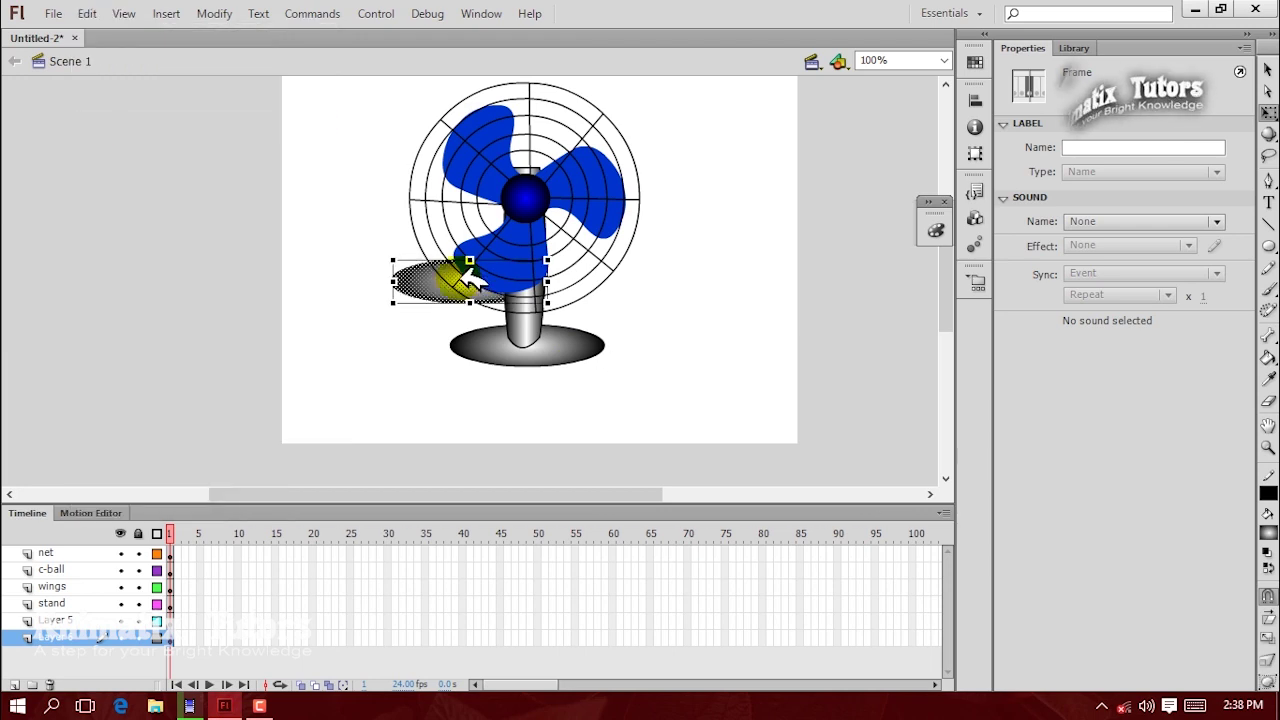
pyautogui.moveTo(425, 285); pyautogui.dragTo(451, 352)
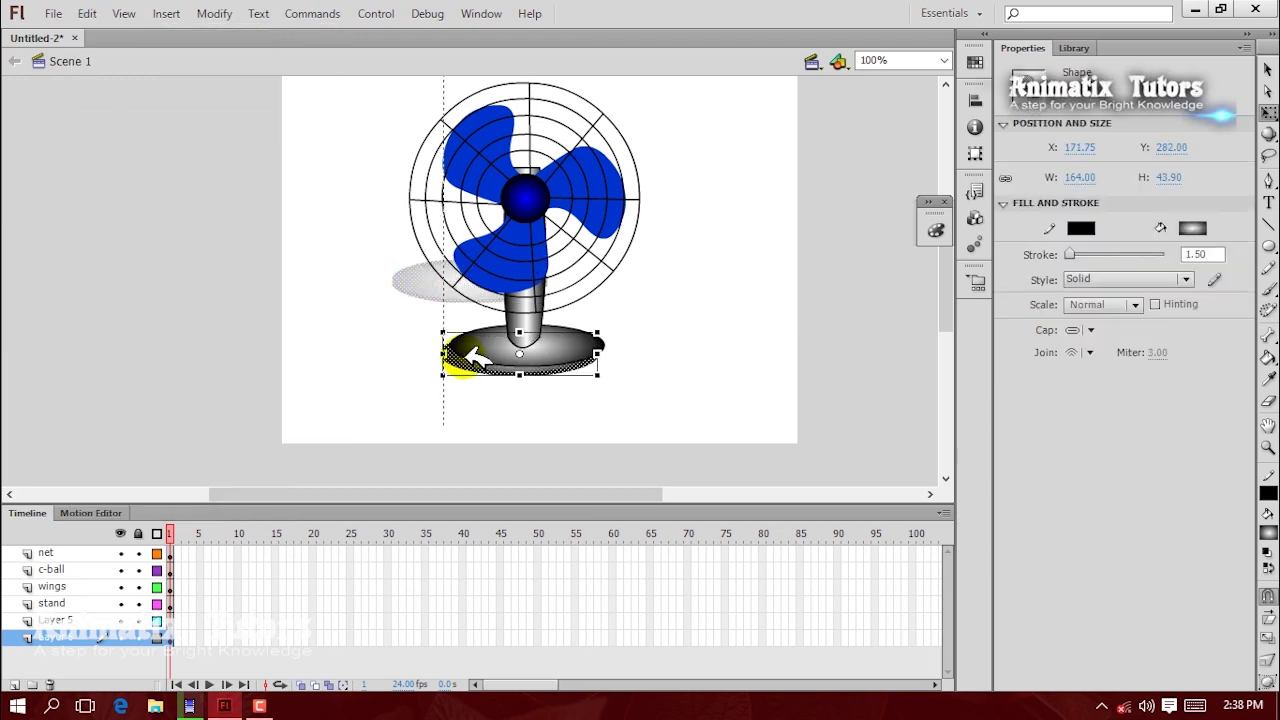
pyautogui.press('Right')
pyautogui.press('Right')
pyautogui.press('Right')
pyautogui.press('Right')
pyautogui.press('Right')
pyautogui.press('Right')
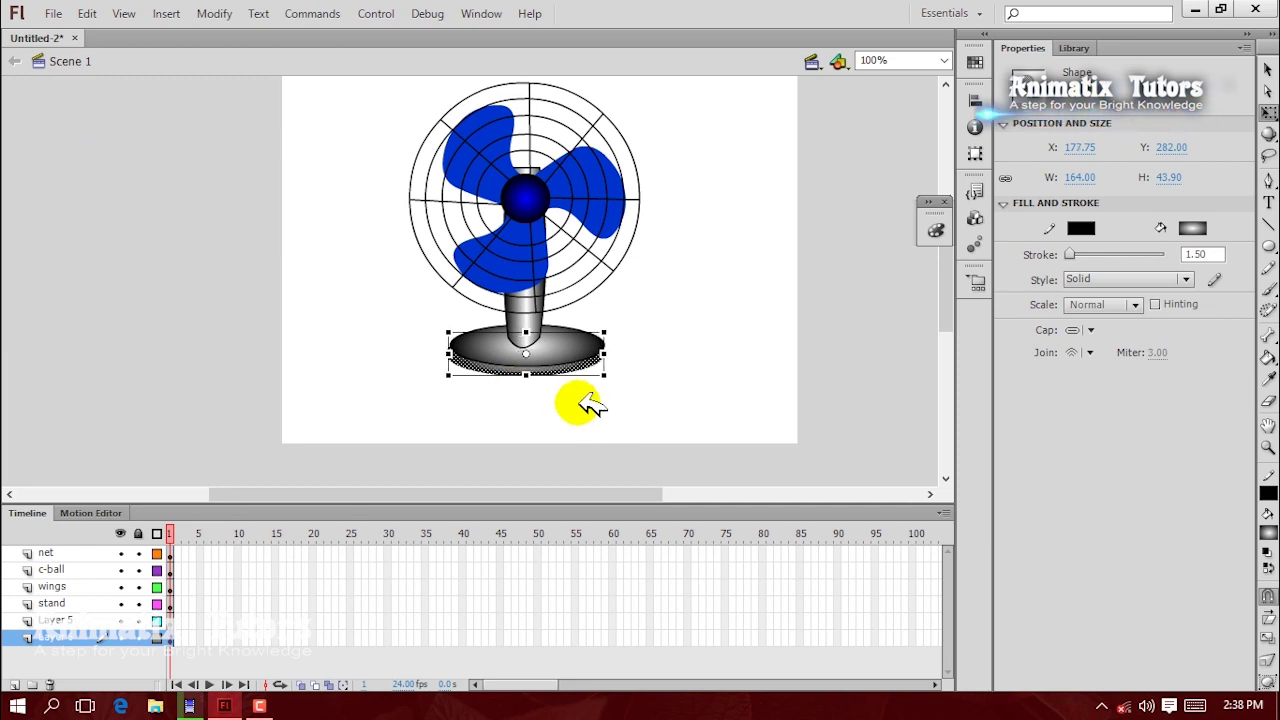
pyautogui.press('Right')
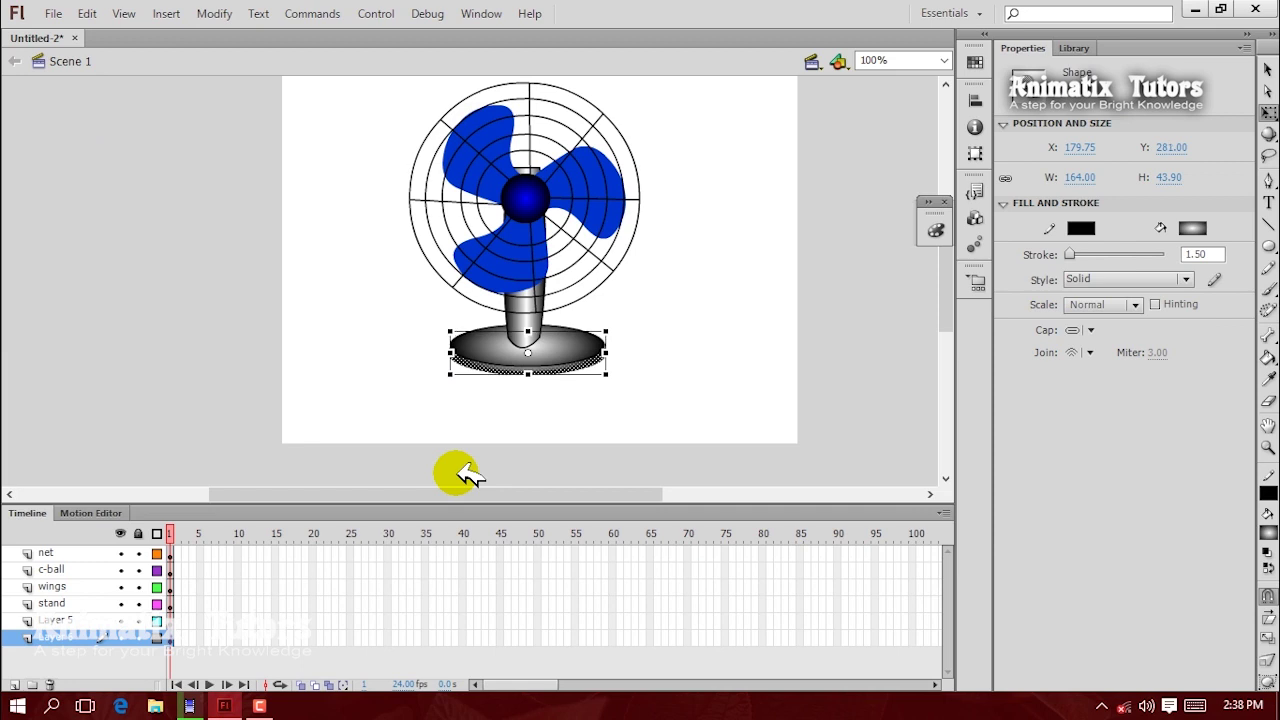
pyautogui.click(724, 391)
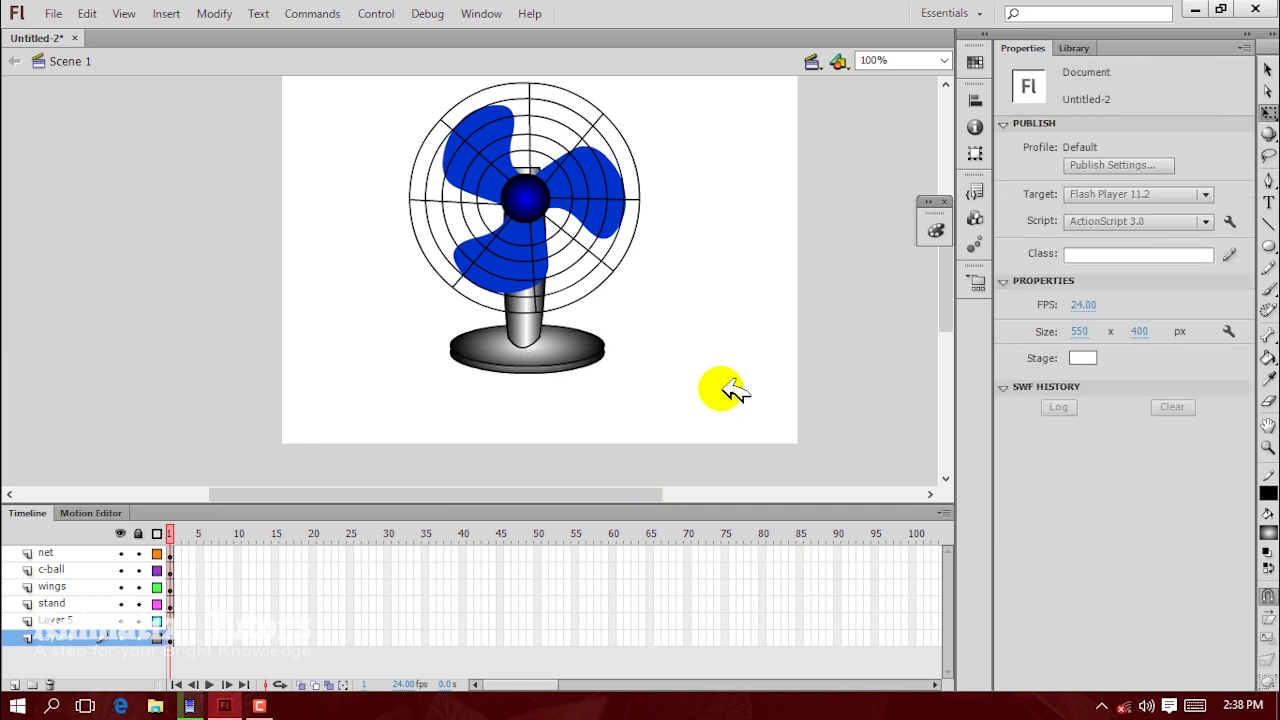
# Step: Nudge the lower oval copy up to Y 279 so it forms a thin rim under the base, and deselect it
pyautogui.click(551, 392)
pyautogui.press('Up')
pyautogui.press('Up')
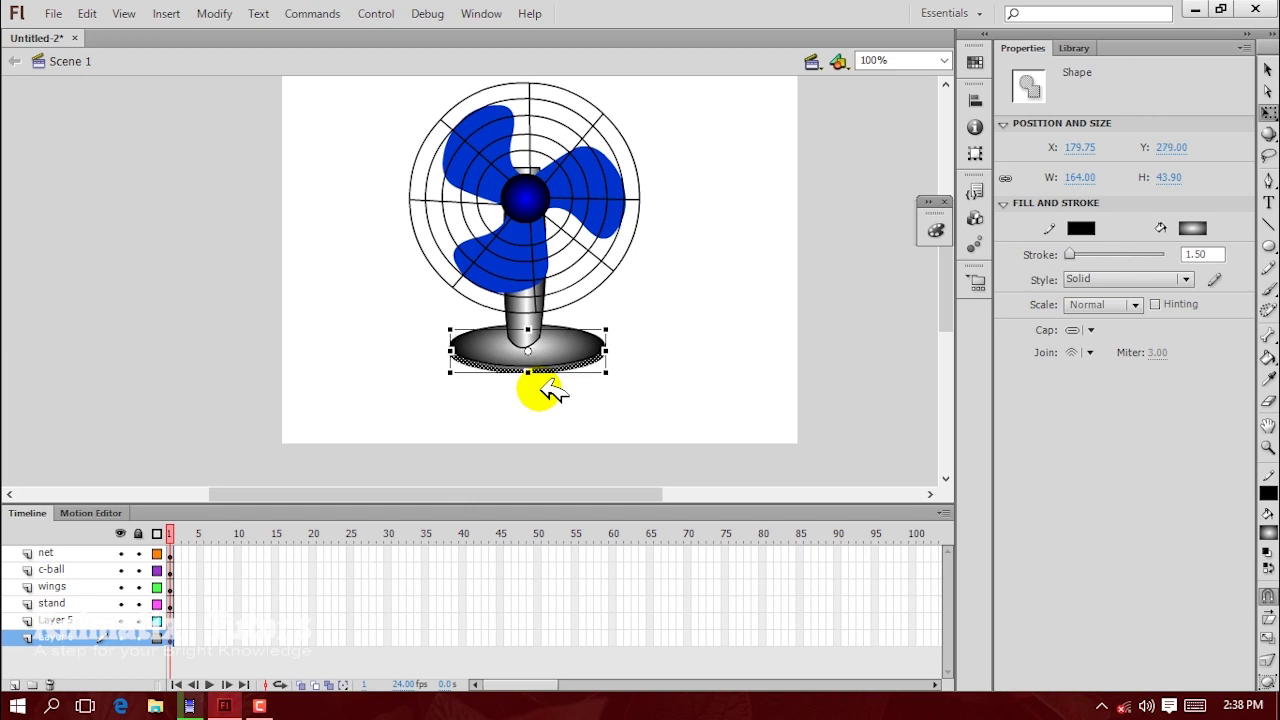
pyautogui.click(604, 405)
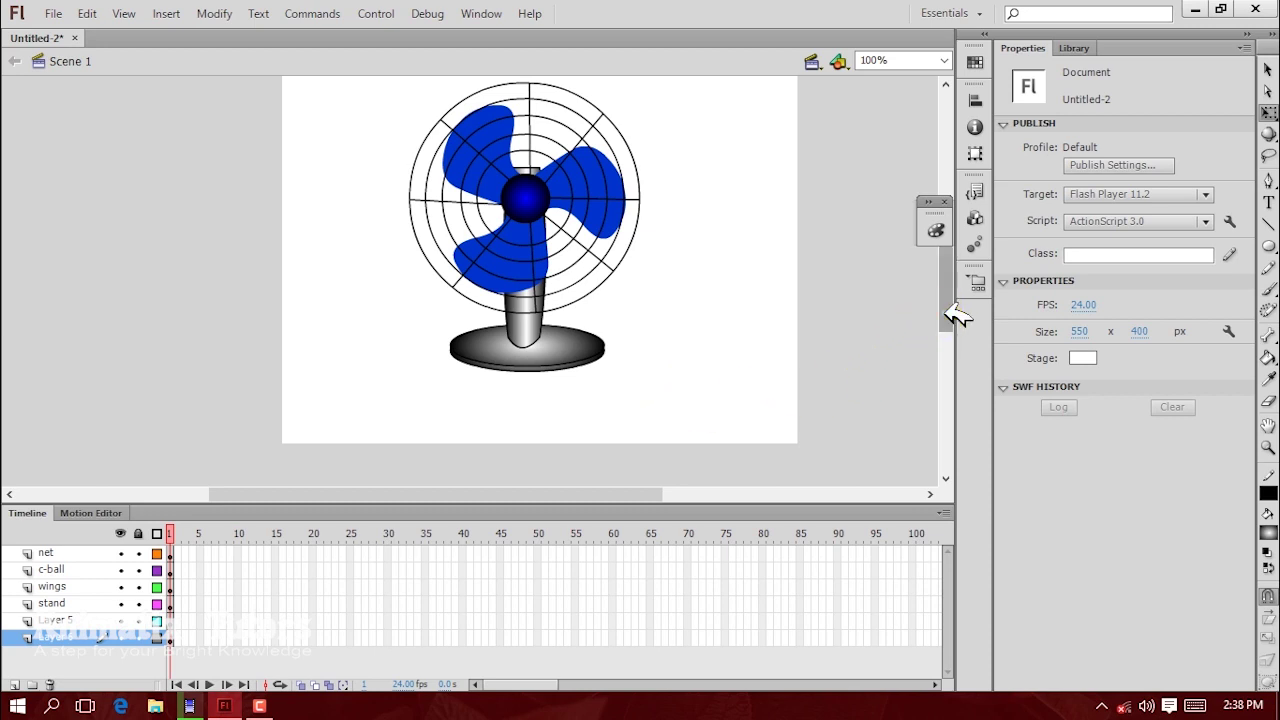
pyautogui.scroll(2, 951, 308)
pyautogui.scroll(-1, 951, 308)
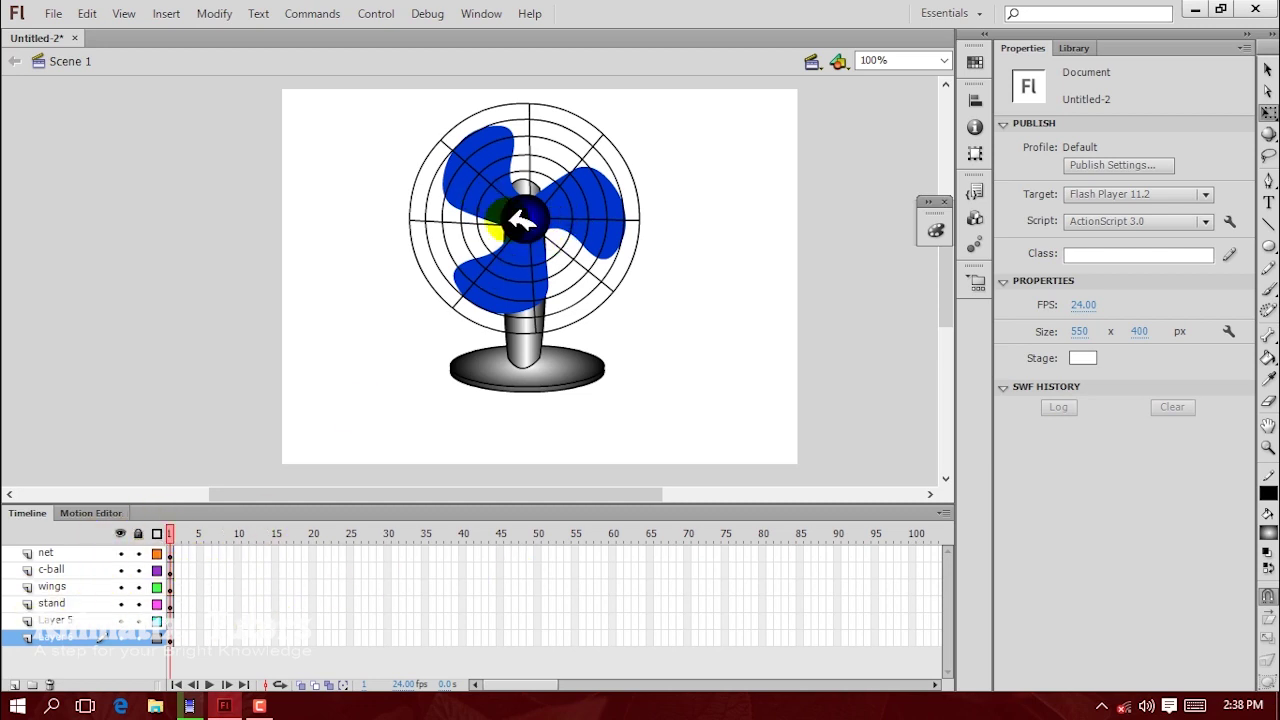
# Step: Insert a keyframe at frame 50 on the wings layer
pyautogui.click(55, 587)
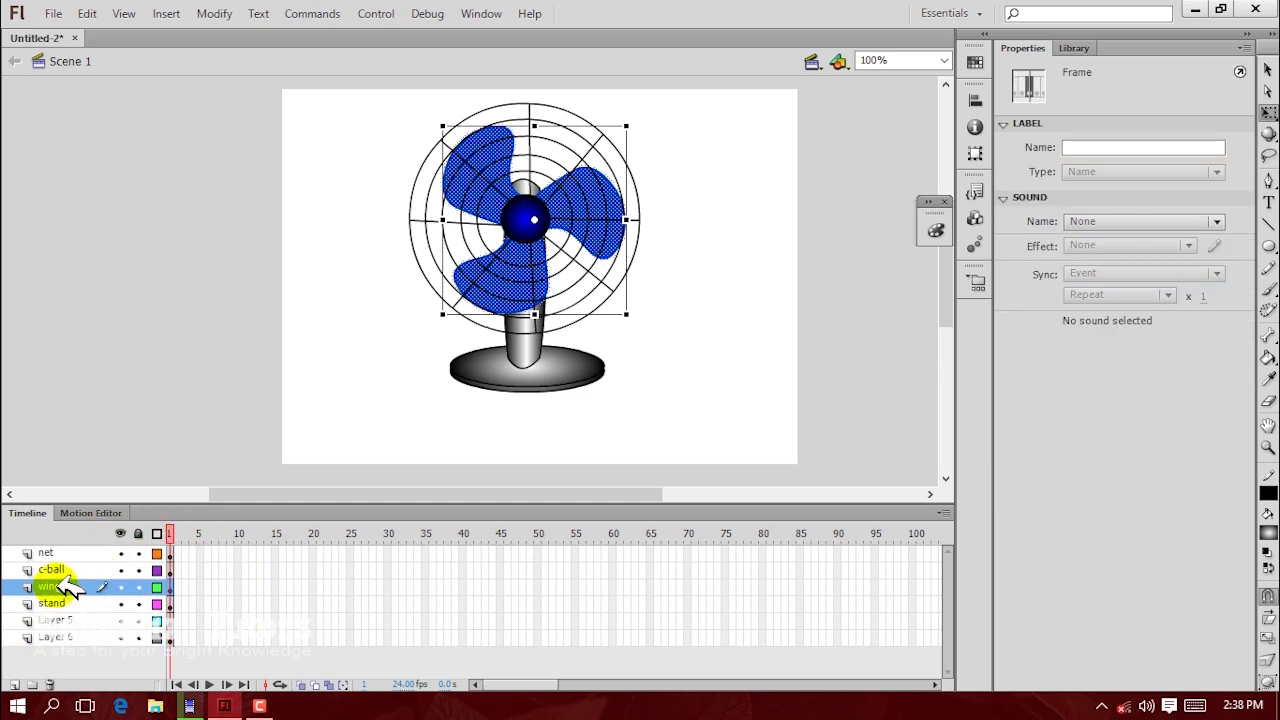
pyautogui.click(539, 587)
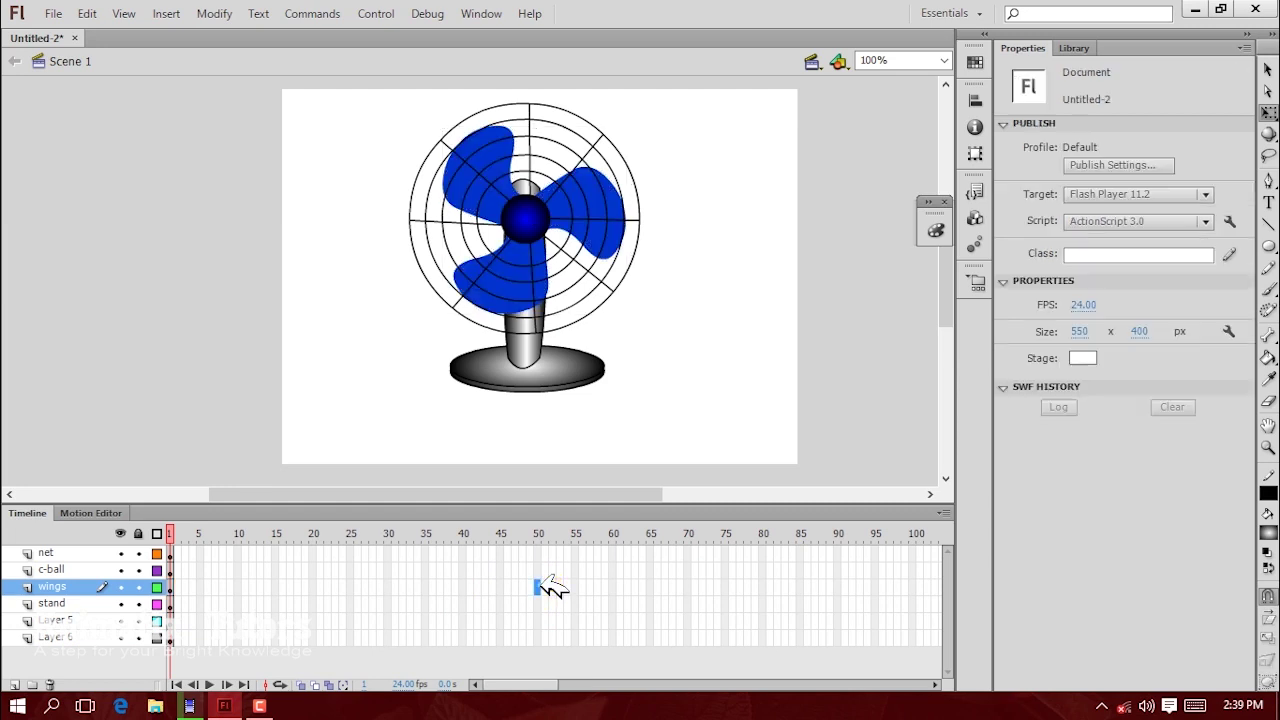
pyautogui.rightClick(539, 587)
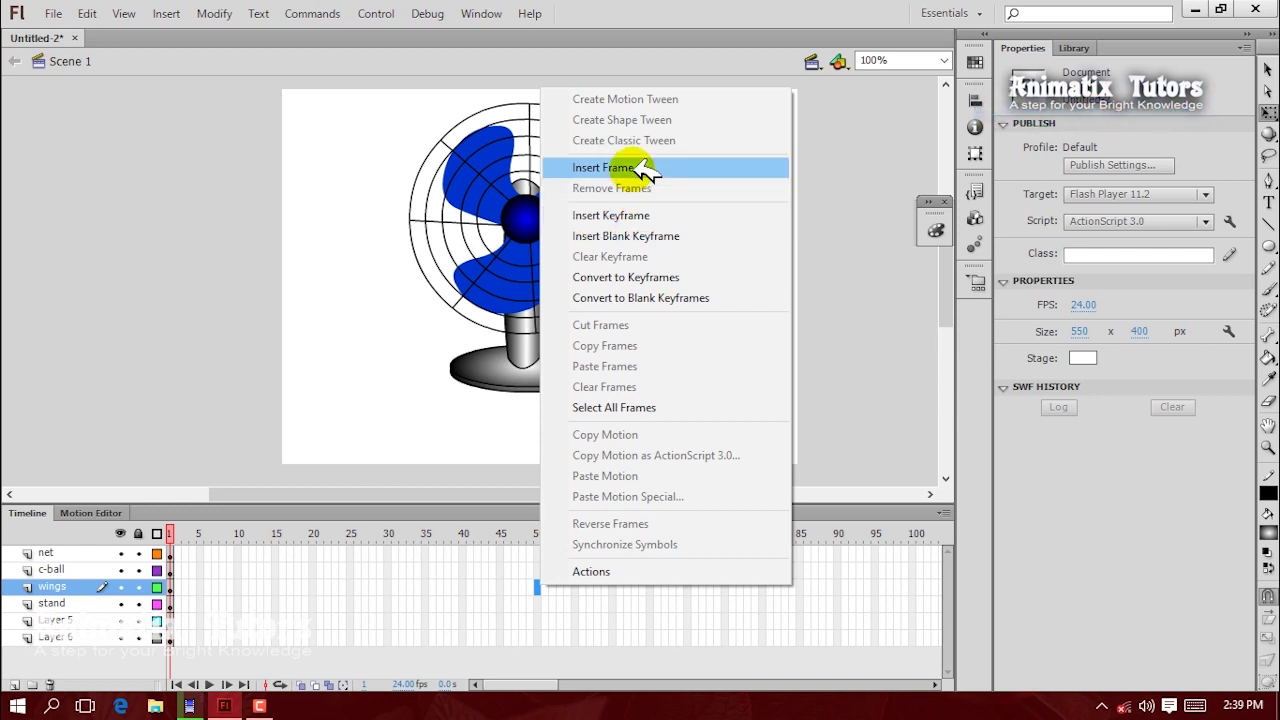
pyautogui.click(633, 214)
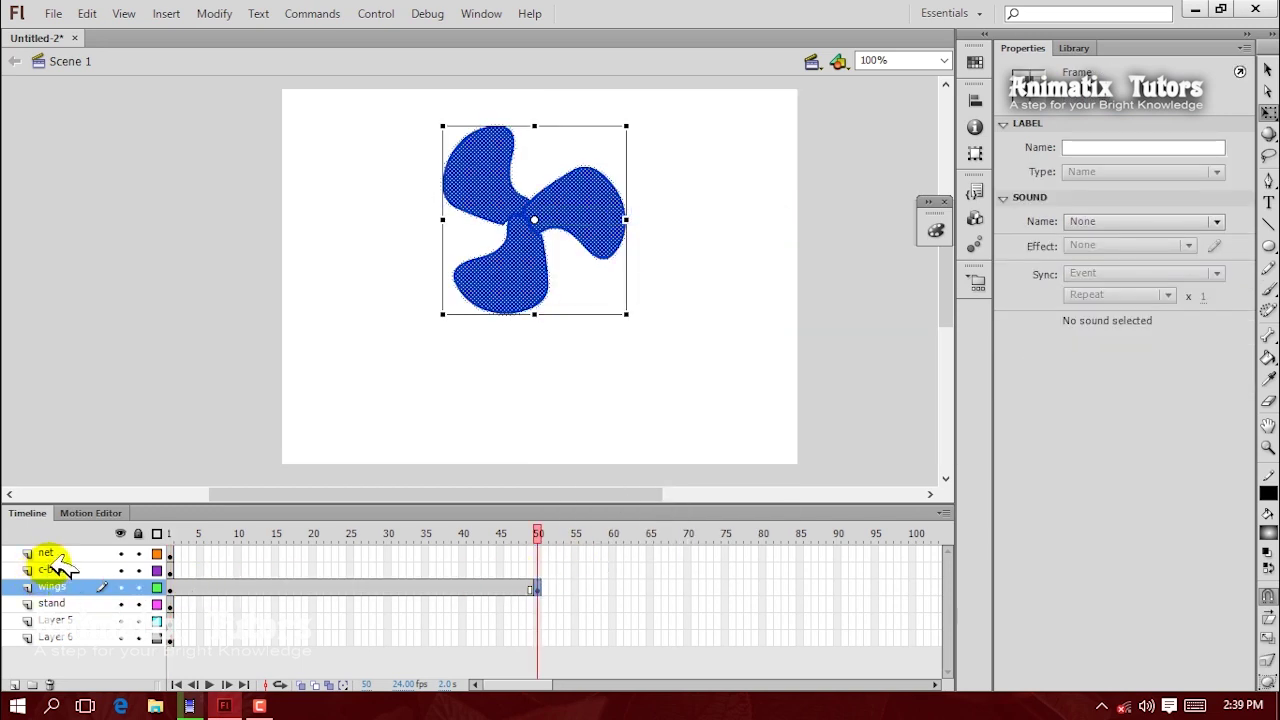
# Step: Extend the c-ball, net, stand and both oval base layers to frame 50 with regular frames
pyautogui.rightClick(541, 566)
pyautogui.click(632, 152)
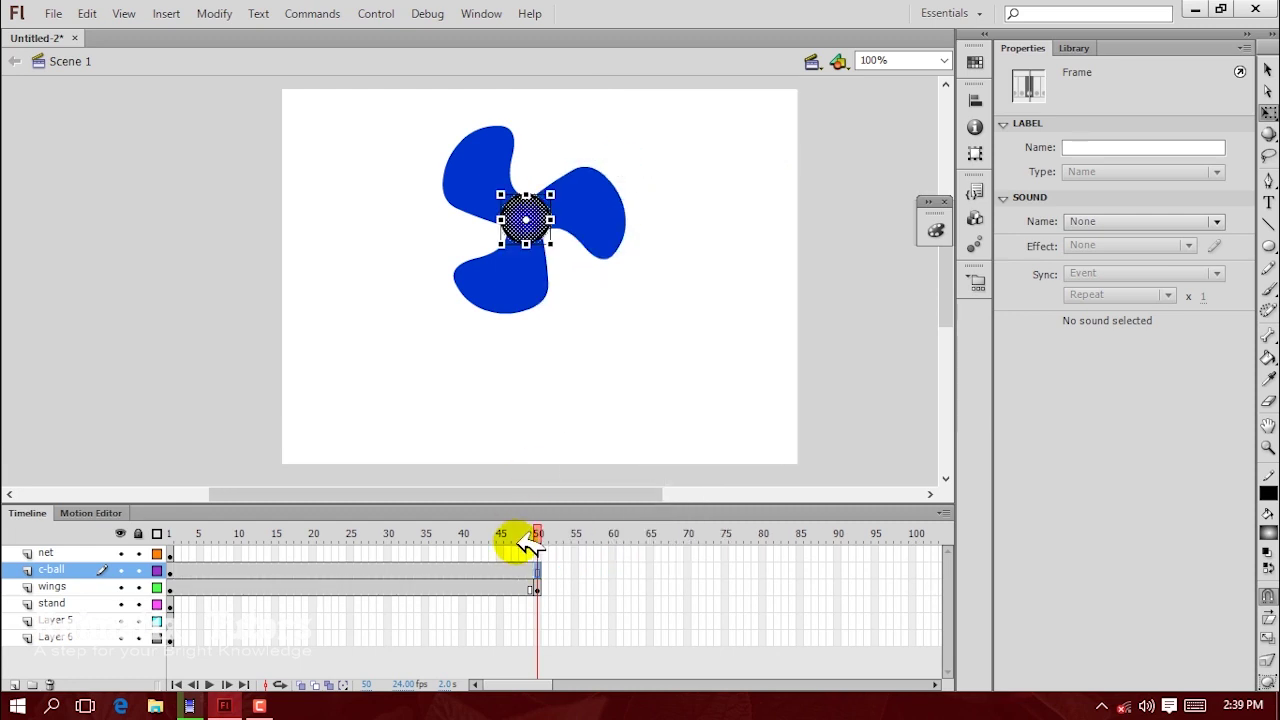
pyautogui.rightClick(540, 553)
pyautogui.click(588, 134)
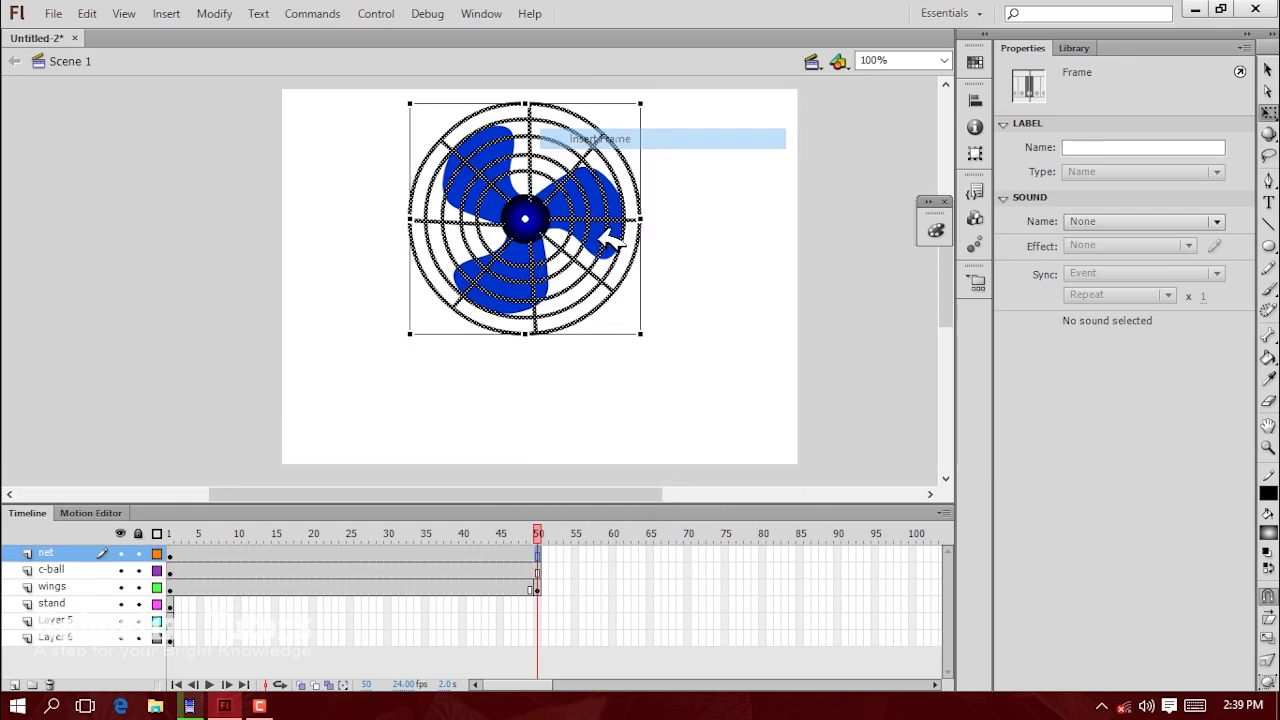
pyautogui.rightClick(538, 604)
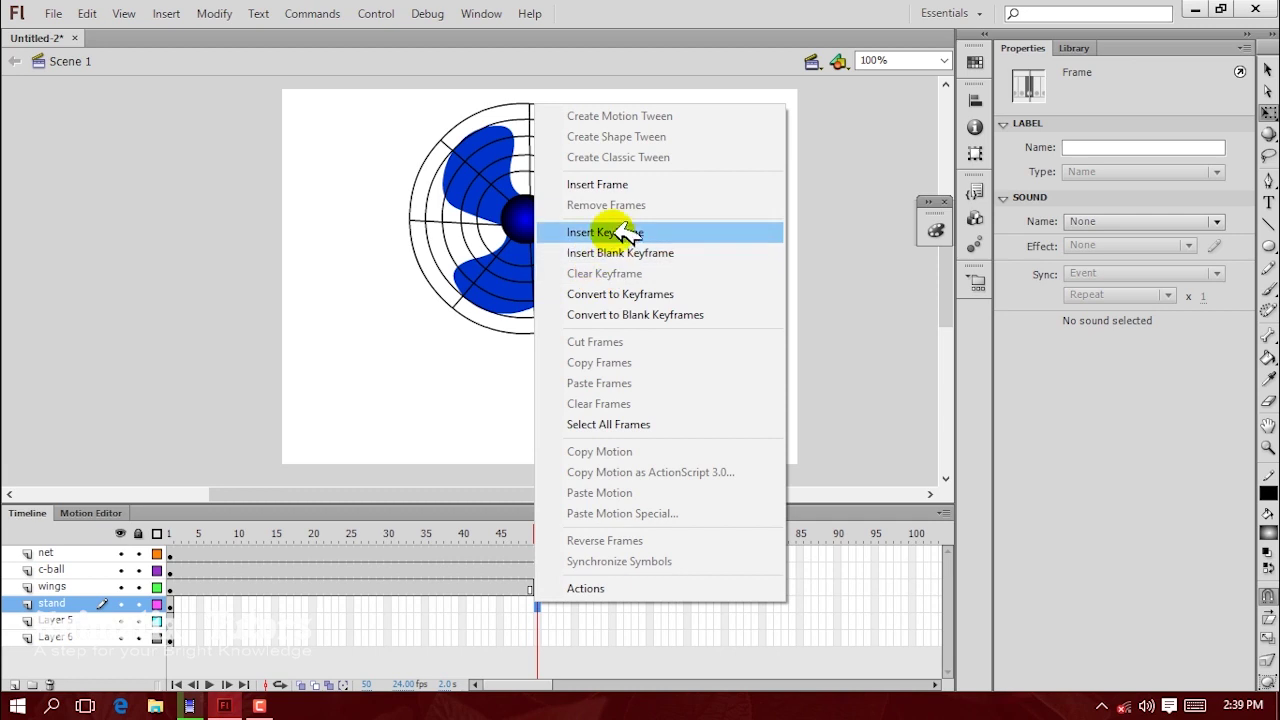
pyautogui.click(630, 186)
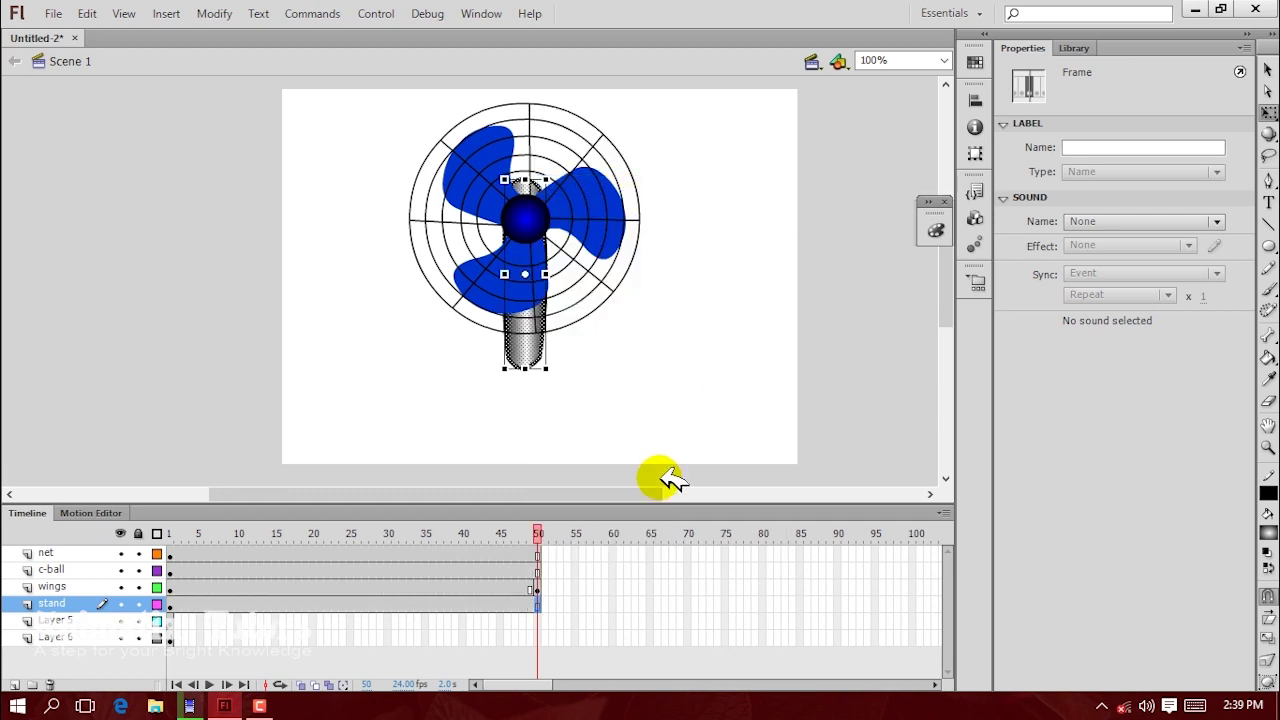
pyautogui.rightClick(540, 620)
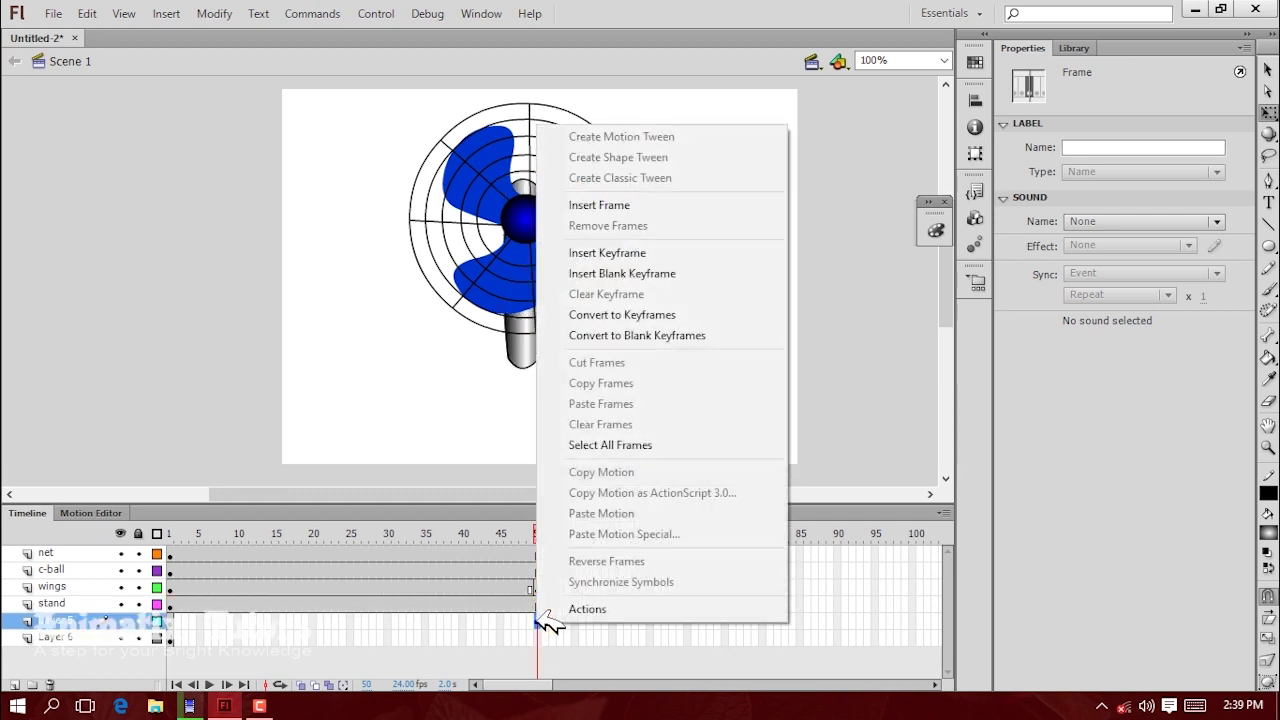
pyautogui.click(575, 196)
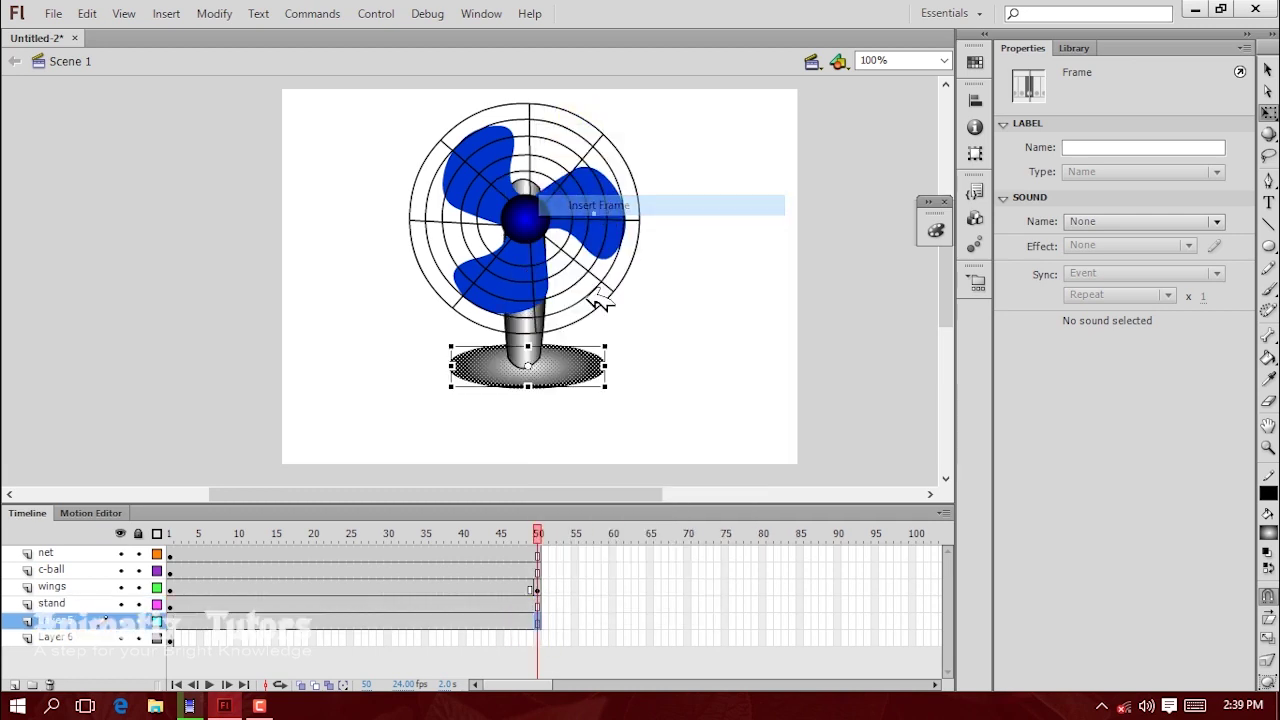
pyautogui.click(541, 637)
pyautogui.rightClick(536, 636)
pyautogui.click(596, 208)
pyautogui.click(770, 350)
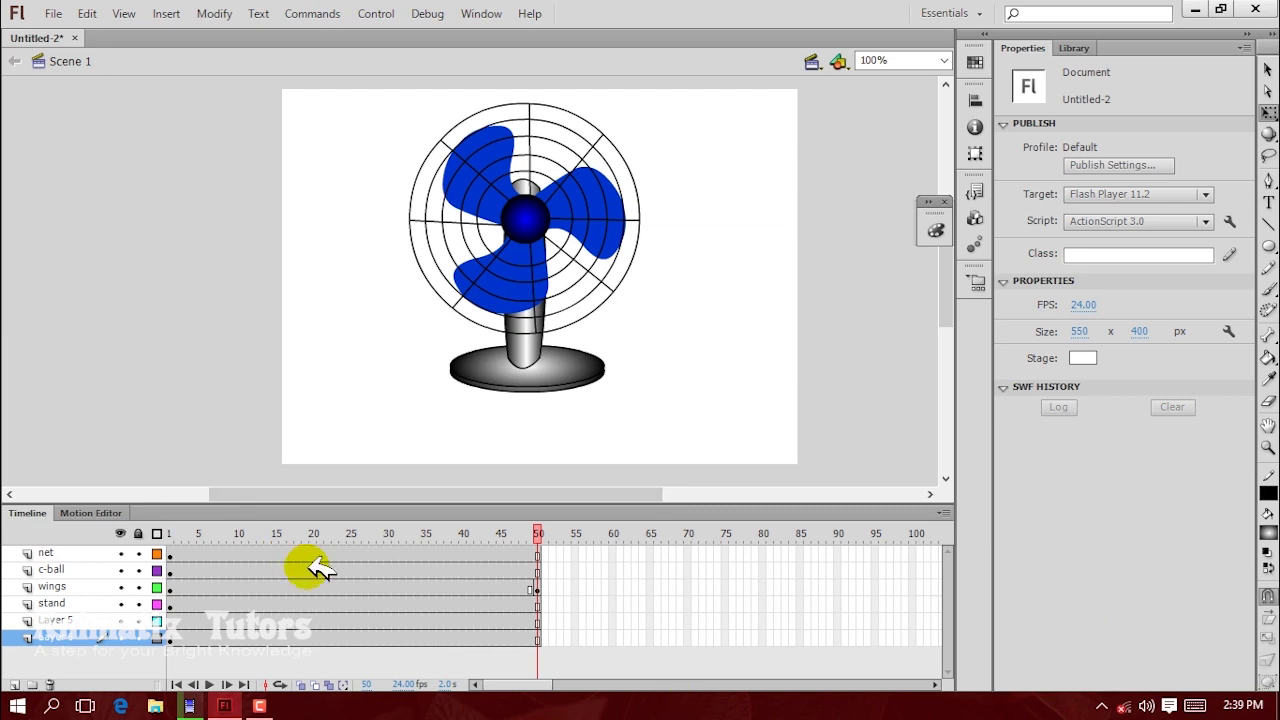
# Step: Create a classic tween on the wings layer between the keyframes at frames 1 and 50
pyautogui.click(207, 587)
pyautogui.click(313, 587)
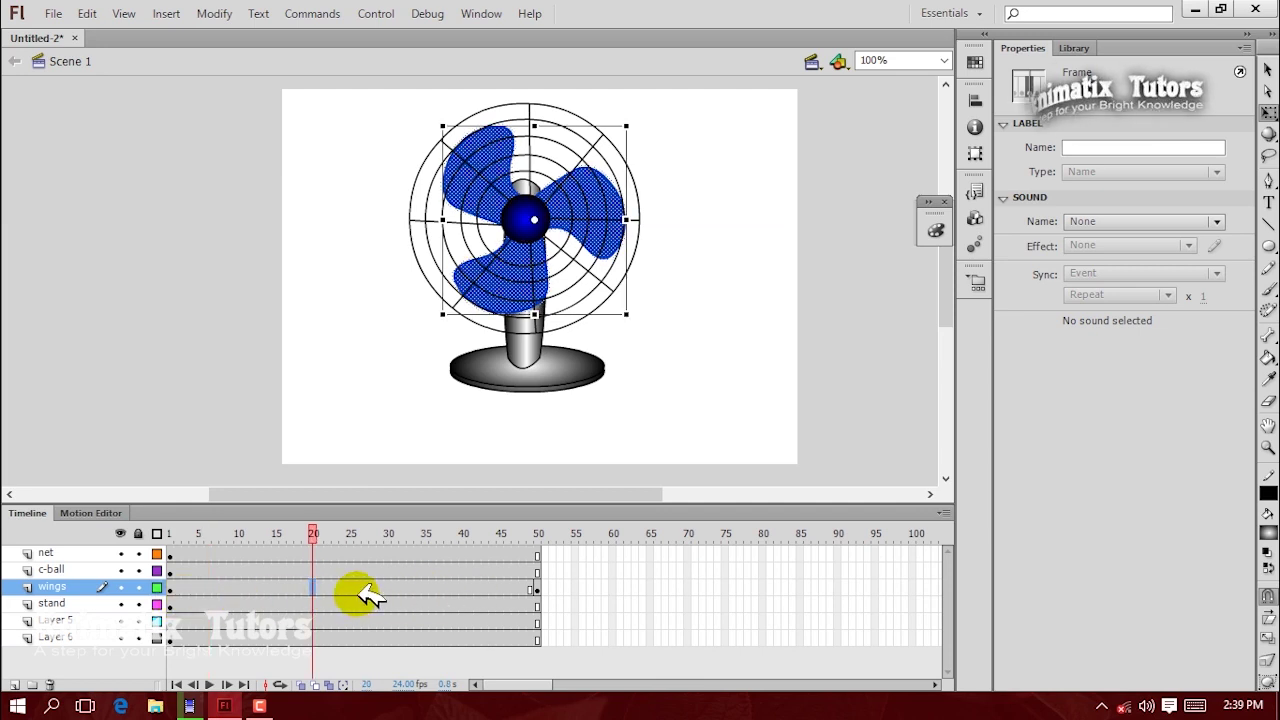
pyautogui.click(268, 587)
pyautogui.rightClick(373, 580)
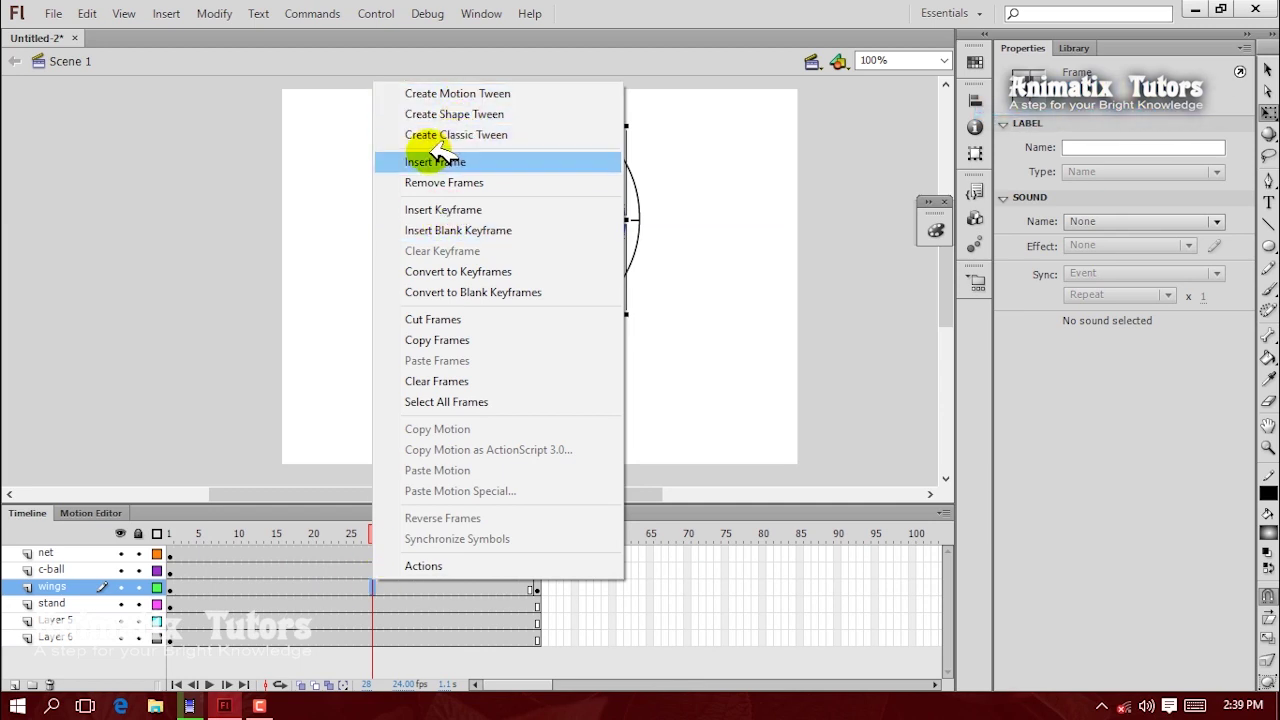
pyautogui.click(527, 137)
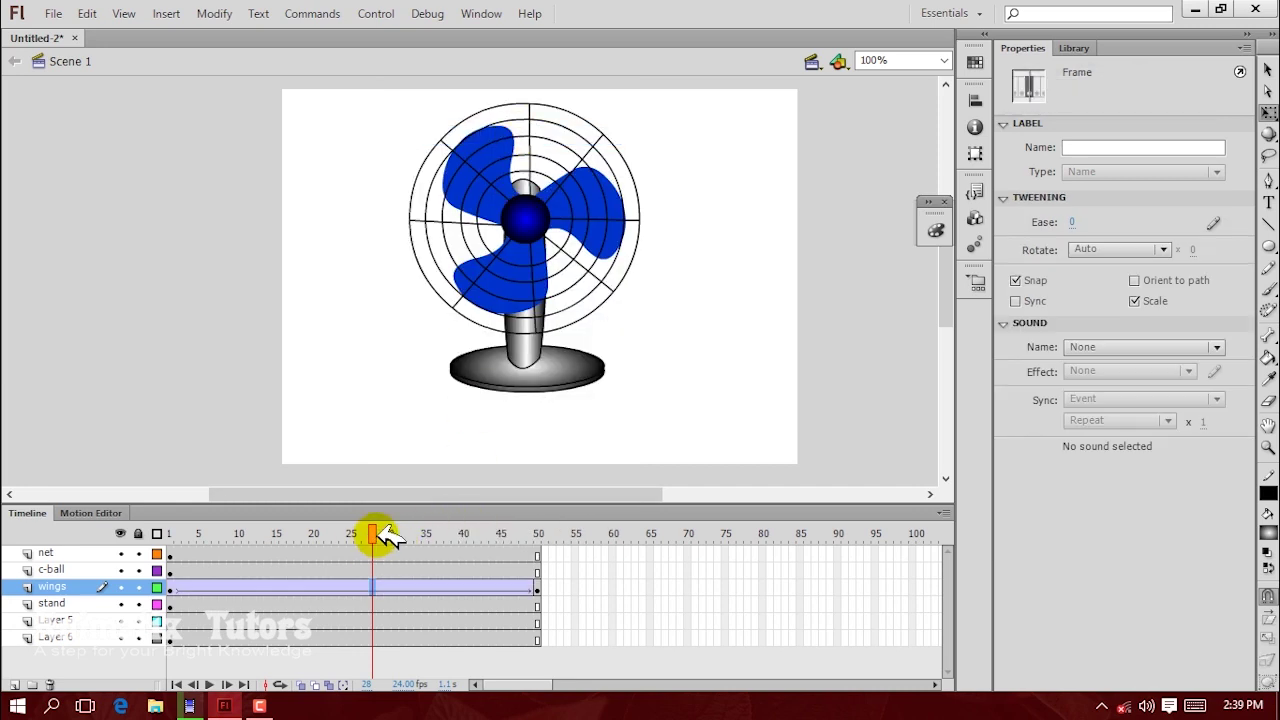
# Step: Preview the wings tween and try setting its rotation to CW
pyautogui.moveTo(507, 530); pyautogui.dragTo(350, 527)
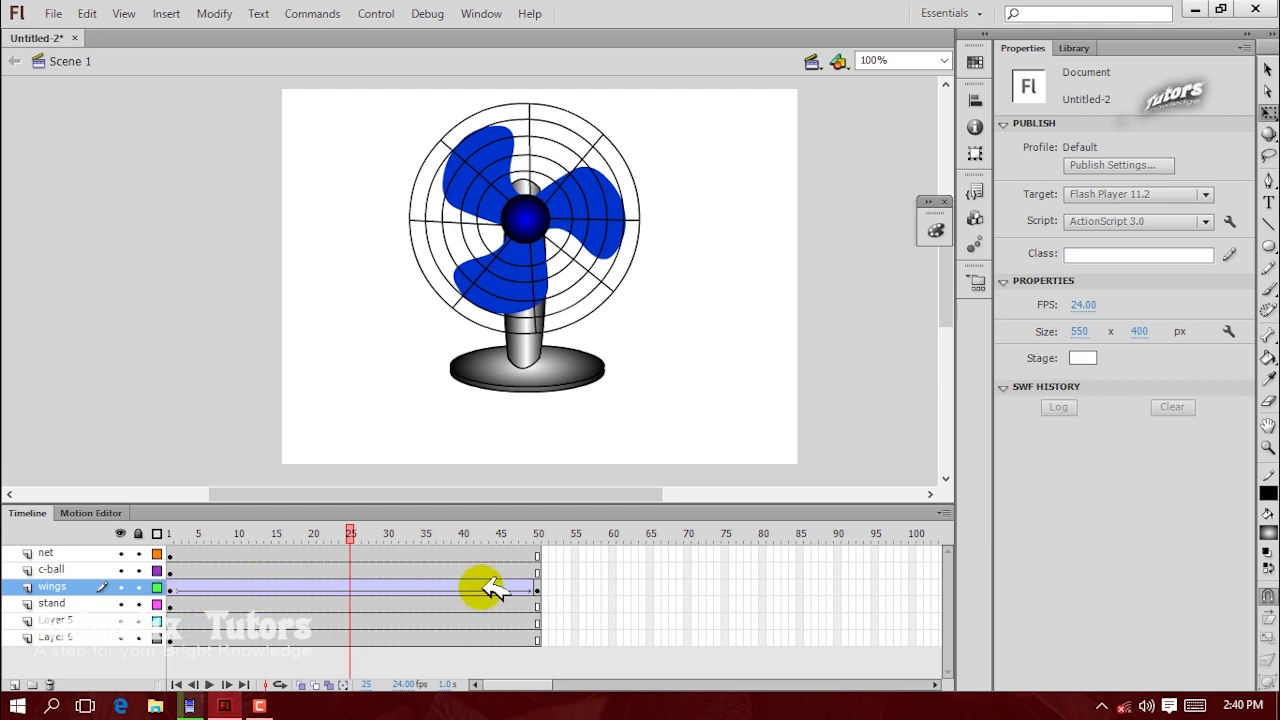
pyautogui.click(290, 587)
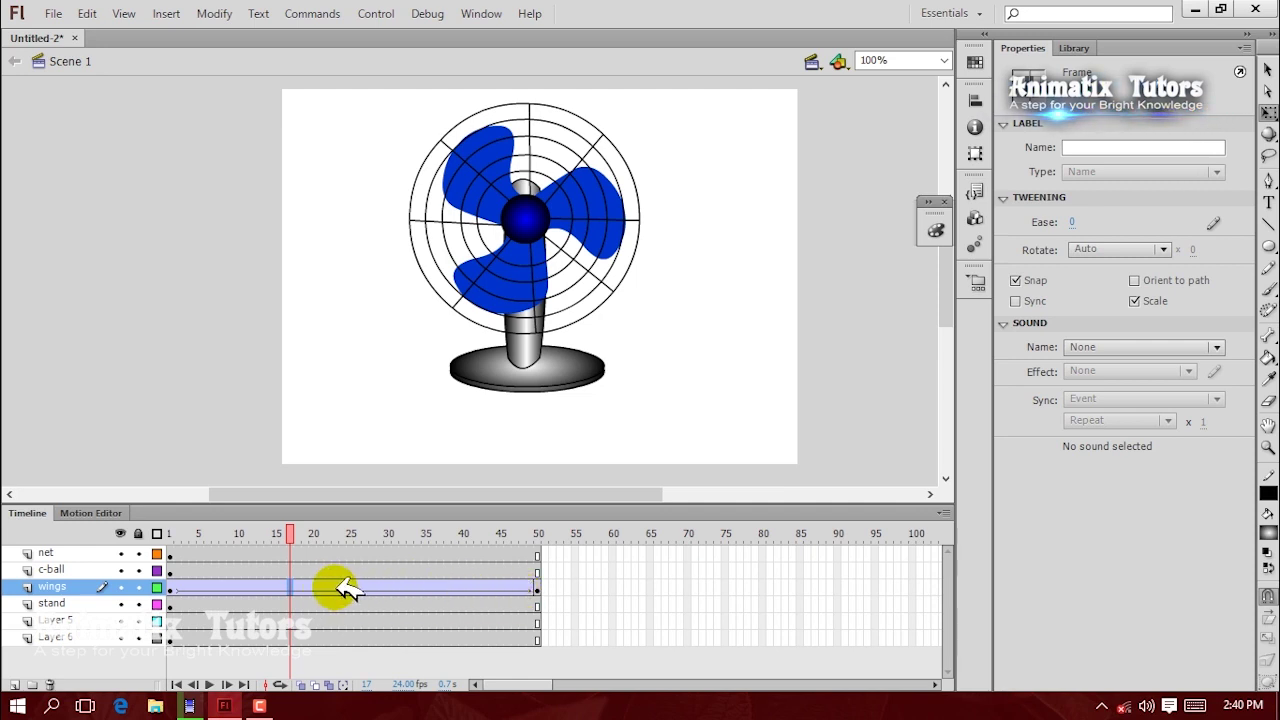
pyautogui.click(463, 587)
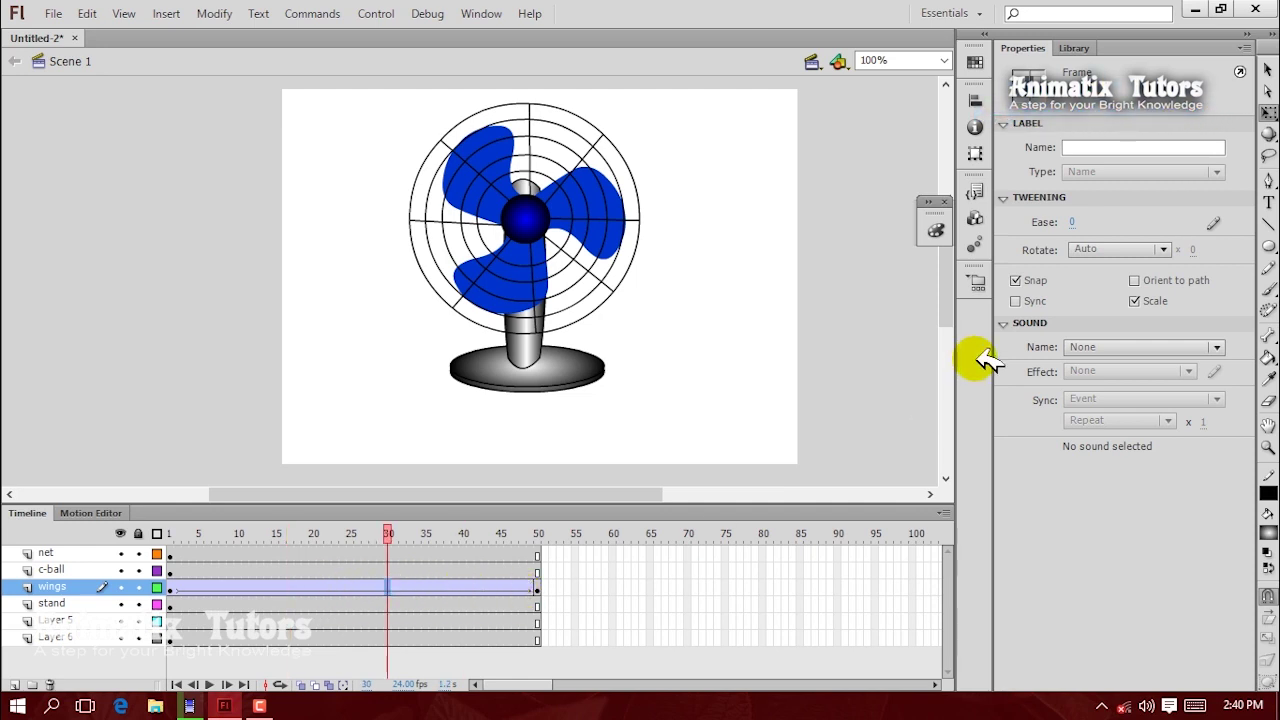
pyautogui.click(1110, 252)
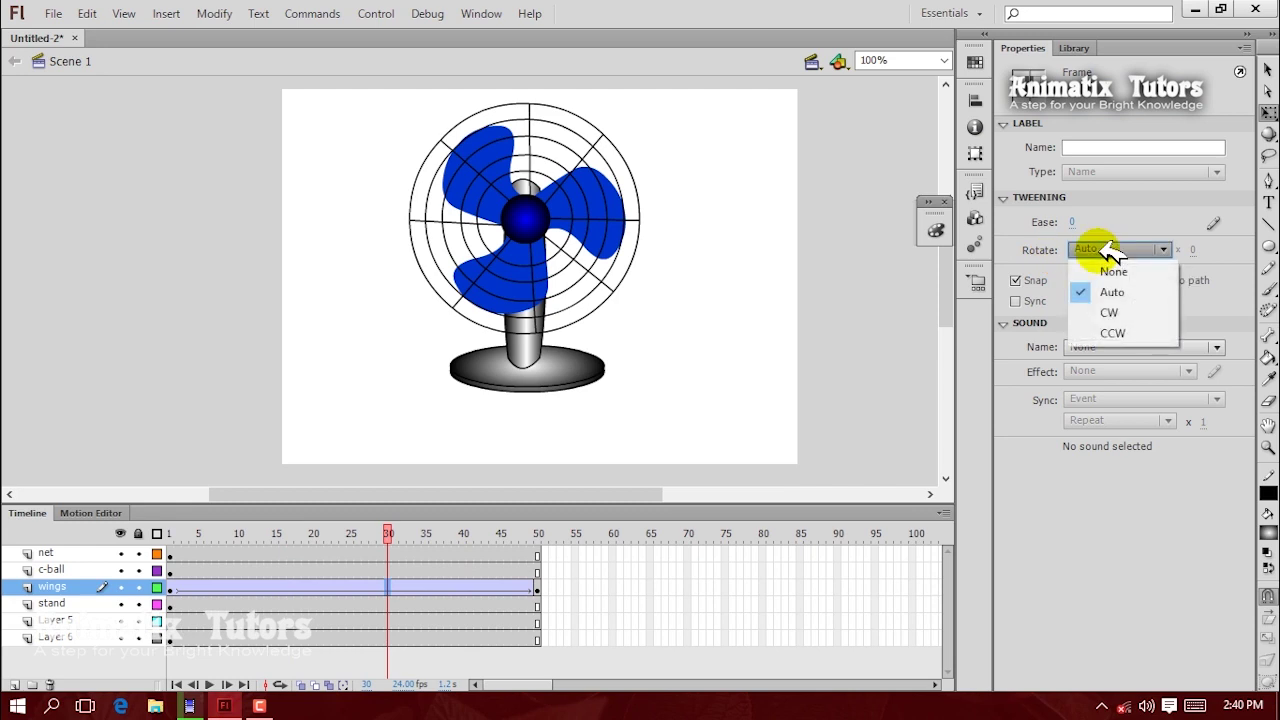
pyautogui.click(1112, 314)
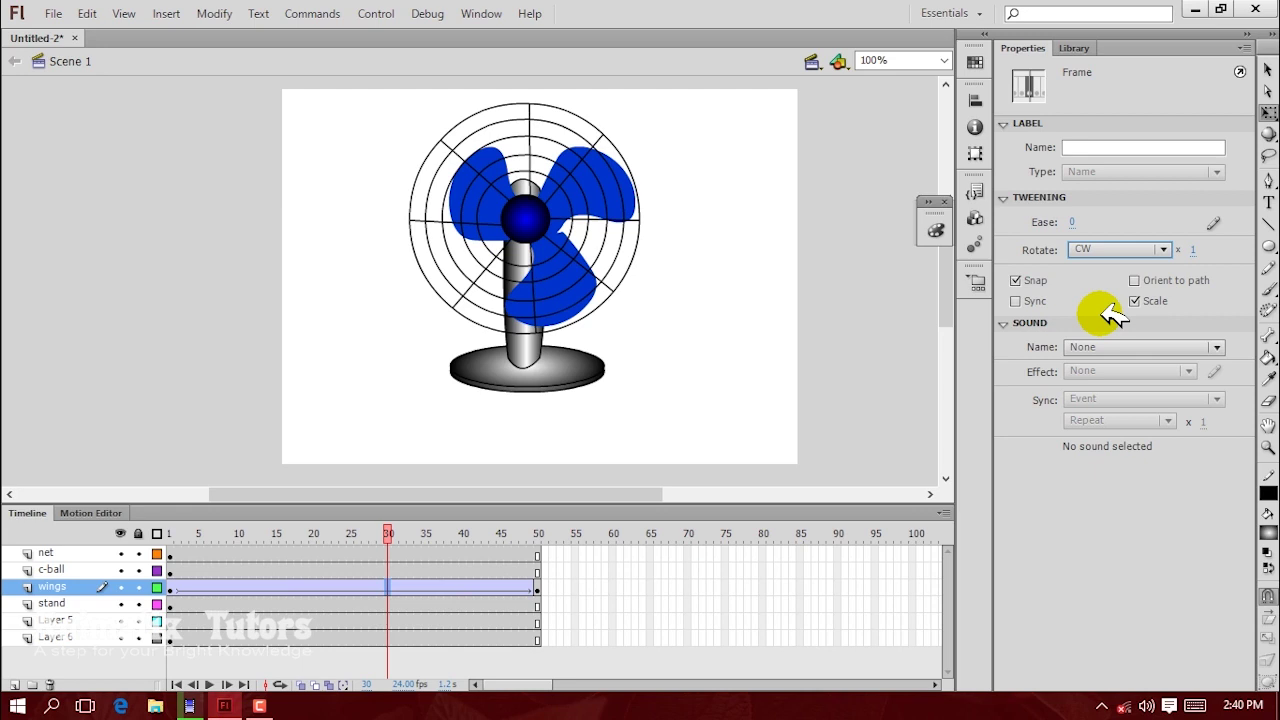
# Step: Set the rotation of the wings tween to None and deselect the frame
pyautogui.click(1110, 250)
pyautogui.click(1112, 268)
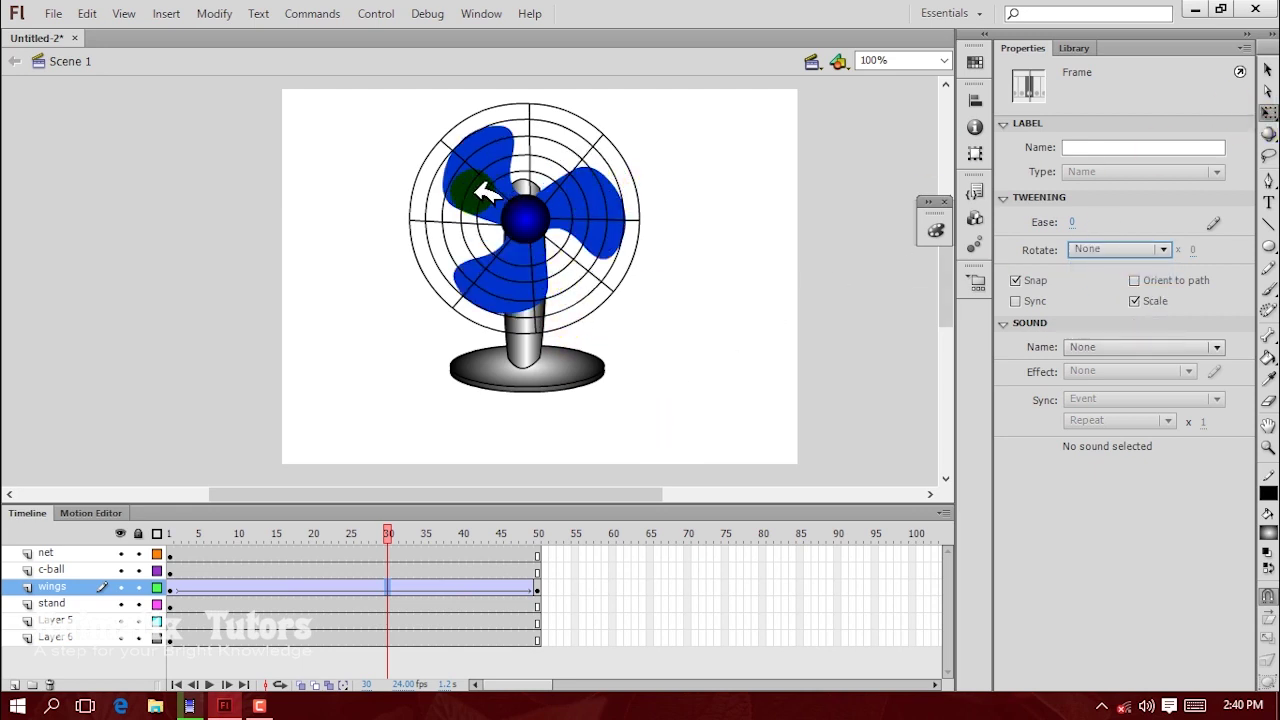
pyautogui.click(483, 192)
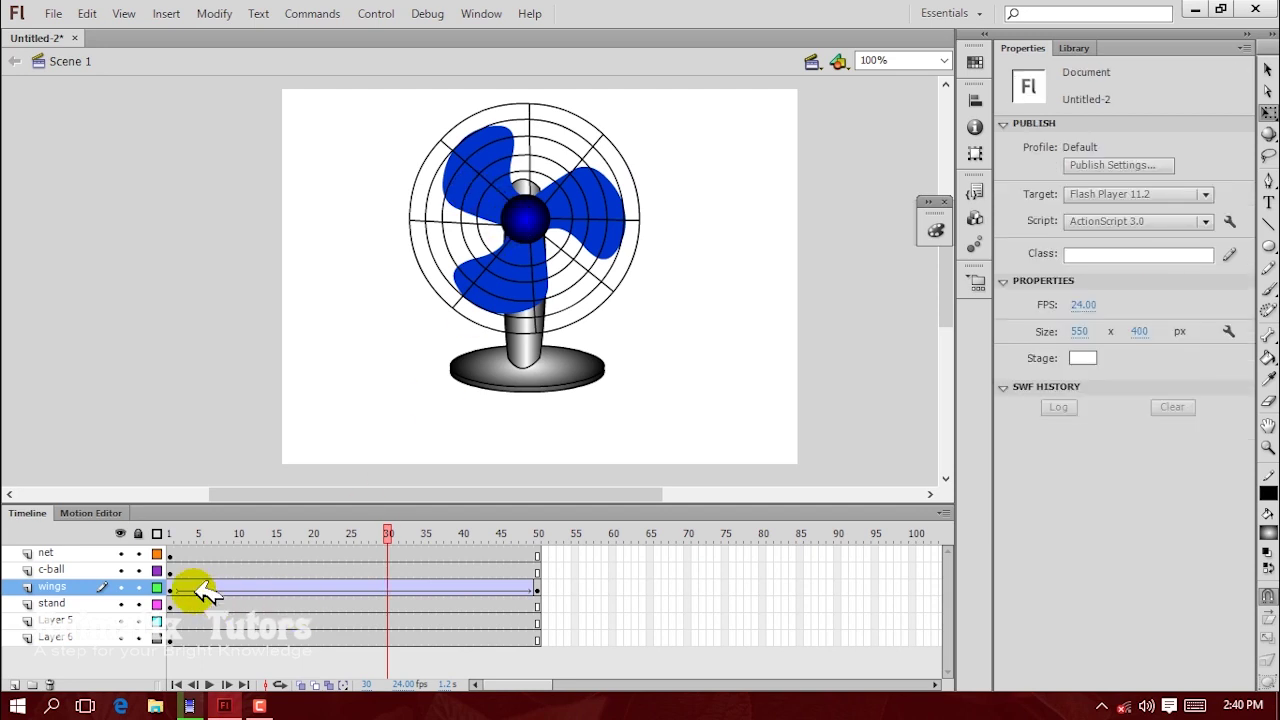
# Step: Remove the classic tween from the wings layer and delete its frames from frame 2 to 50, keeping the frame 1 keyframe
pyautogui.rightClick(352, 586)
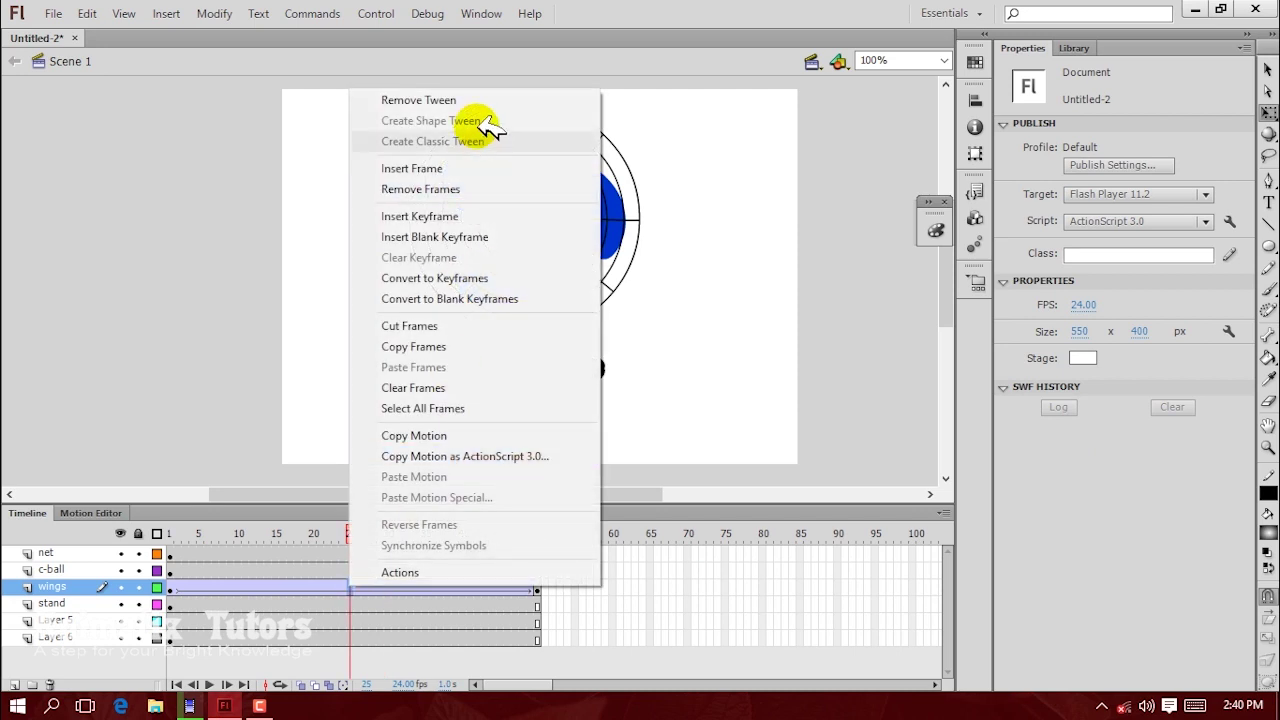
pyautogui.click(420, 100)
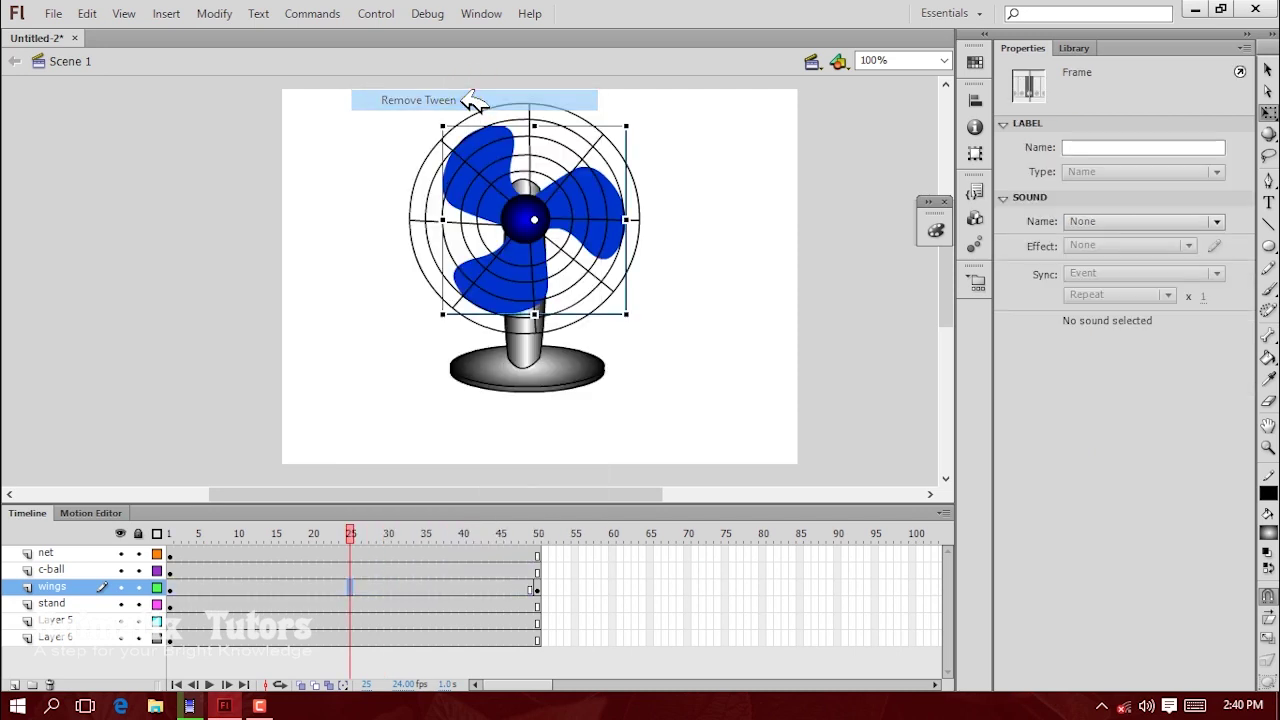
pyautogui.moveTo(532, 588); pyautogui.dragTo(177, 588)
pyautogui.rightClick(177, 588)
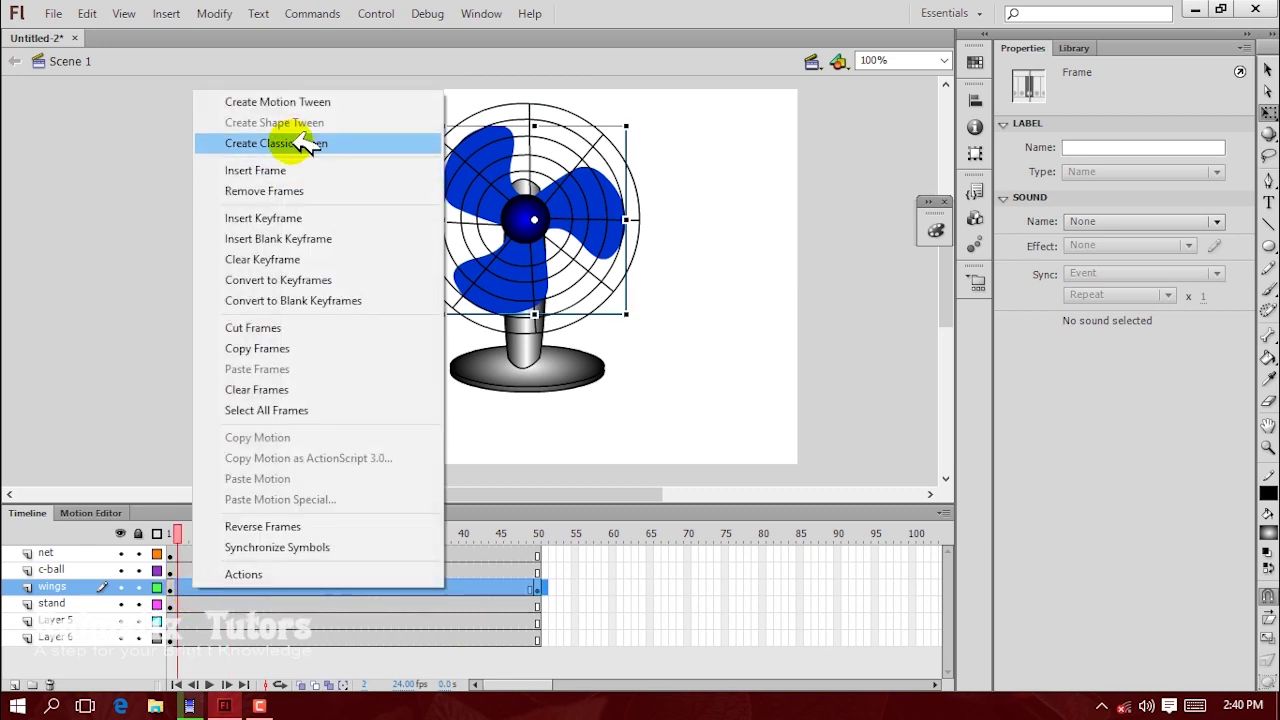
pyautogui.click(280, 190)
pyautogui.click(174, 587)
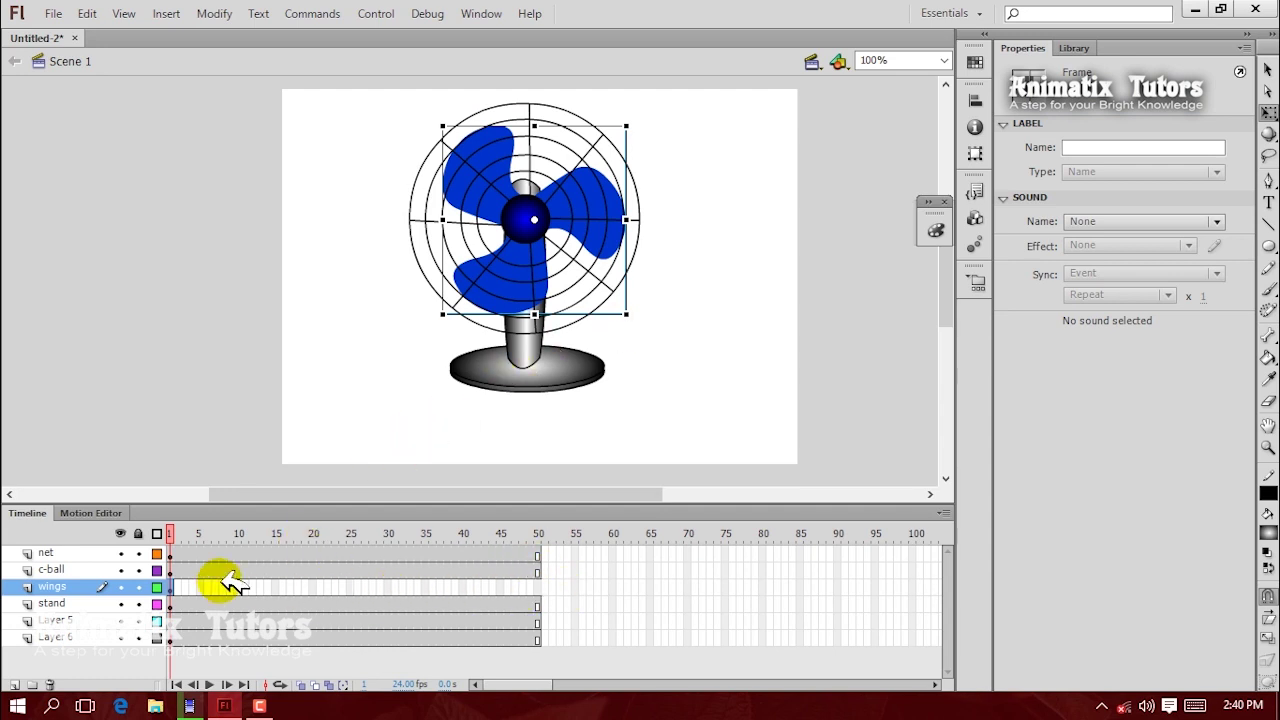
# Step: Move the transformation point of the wings on frame 1 to the centre of the ball
pyautogui.hotkey('ctrl', '=')
pyautogui.hotkey('ctrl', '=')
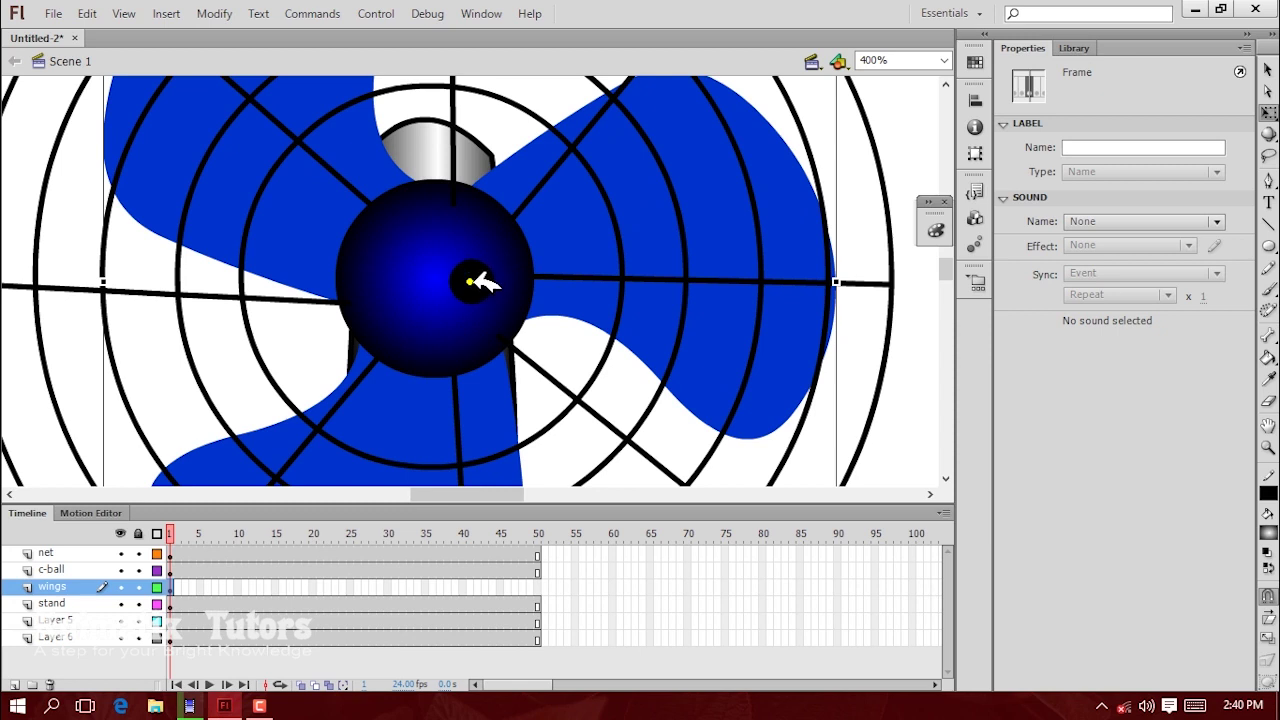
pyautogui.click(481, 281)
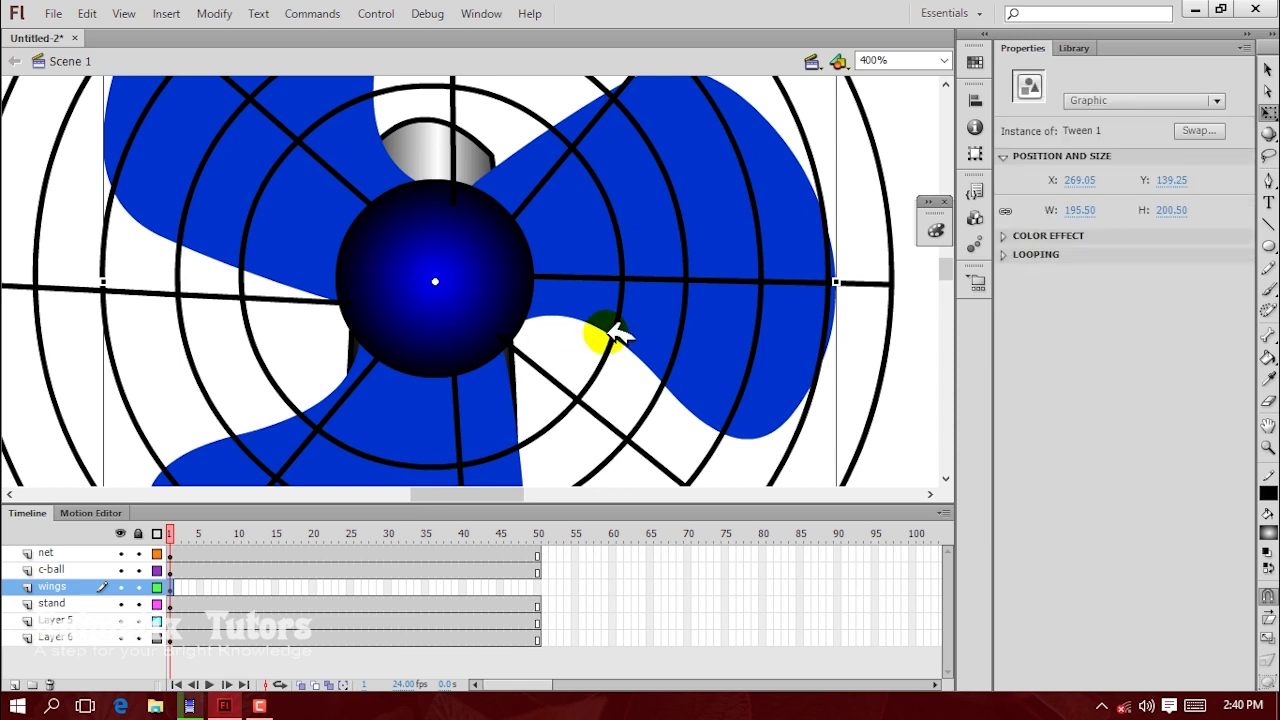
pyautogui.hotkey('ctrl', '-')
pyautogui.hotkey('ctrl', '-')
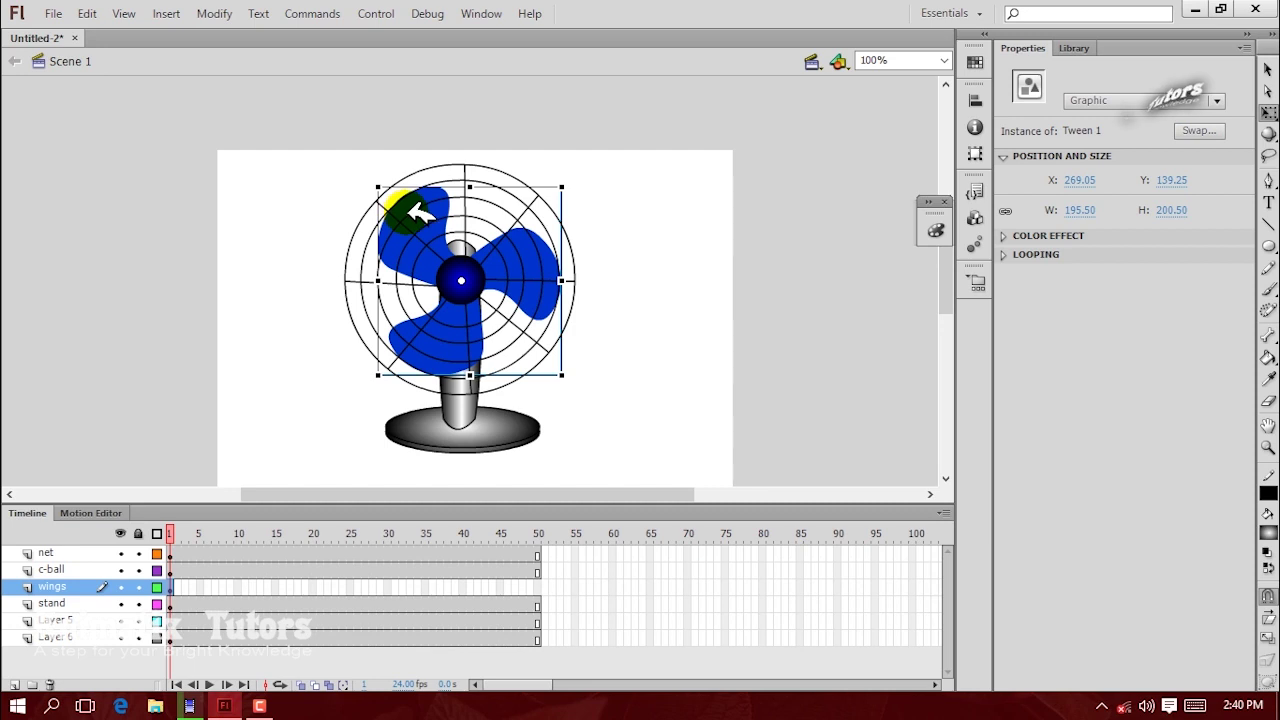
# Step: Convert the wings on frame 1 to a movie clip symbol with the default name
pyautogui.click(214, 14)
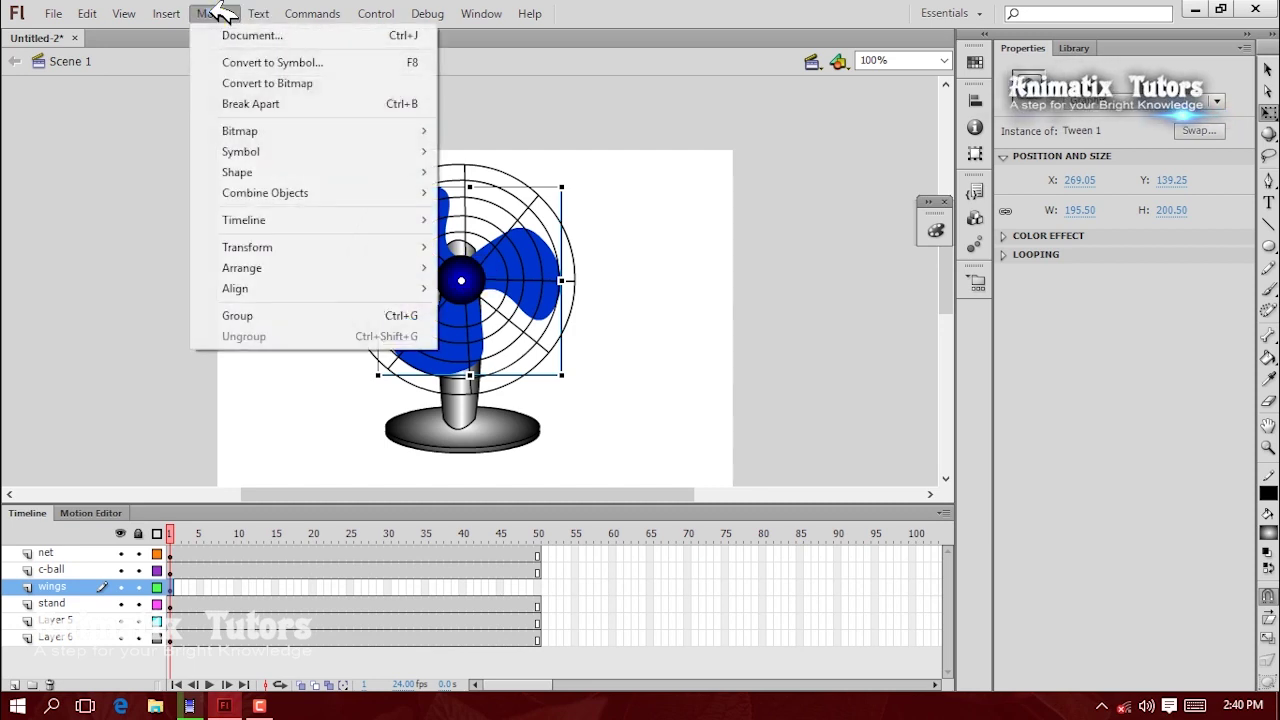
pyautogui.click(258, 63)
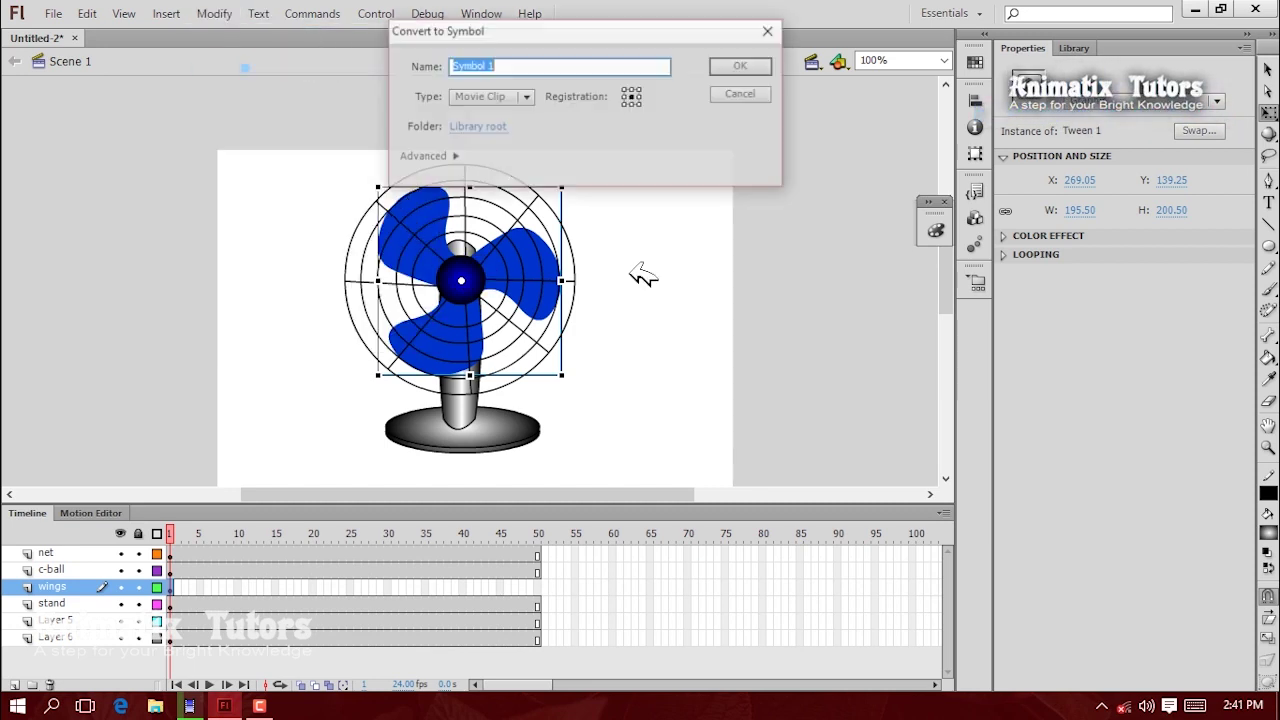
pyautogui.click(745, 63)
pyautogui.click(703, 262)
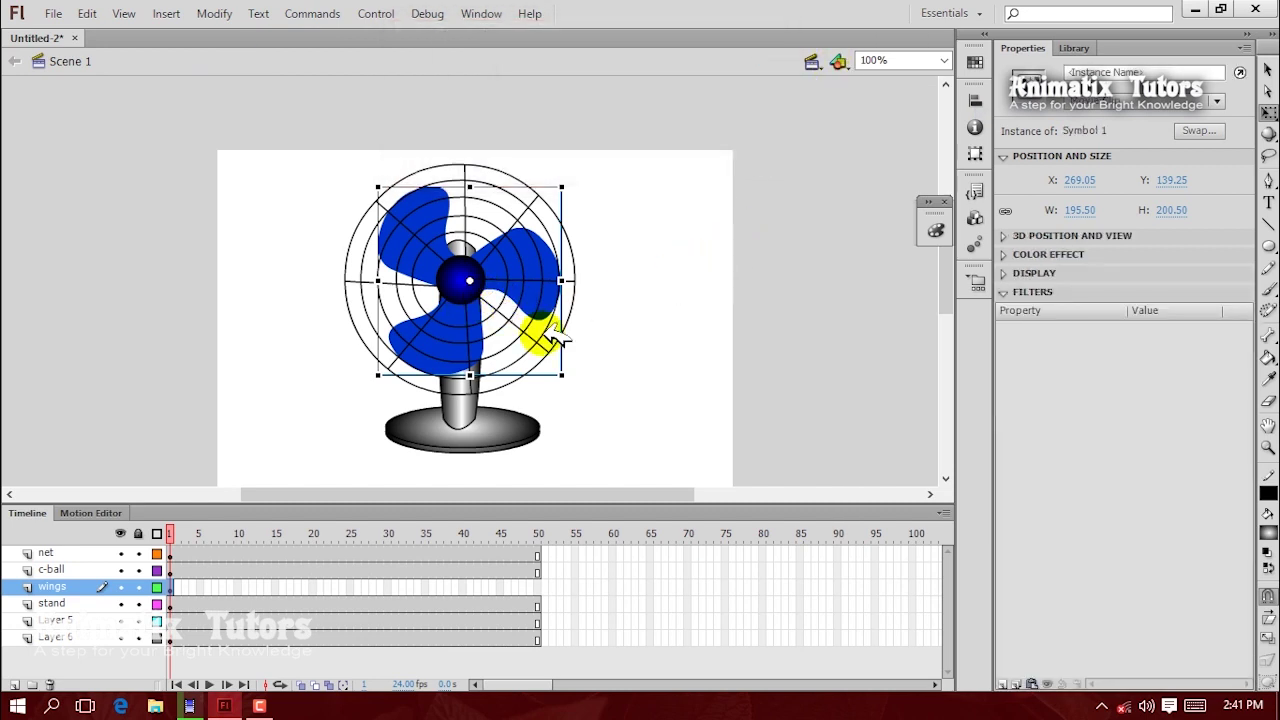
# Step: Align the transformation point of the wings movie clip precisely with the centre of the ball
pyautogui.hotkey('ctrl', '=')
pyautogui.hotkey('ctrl', '=')
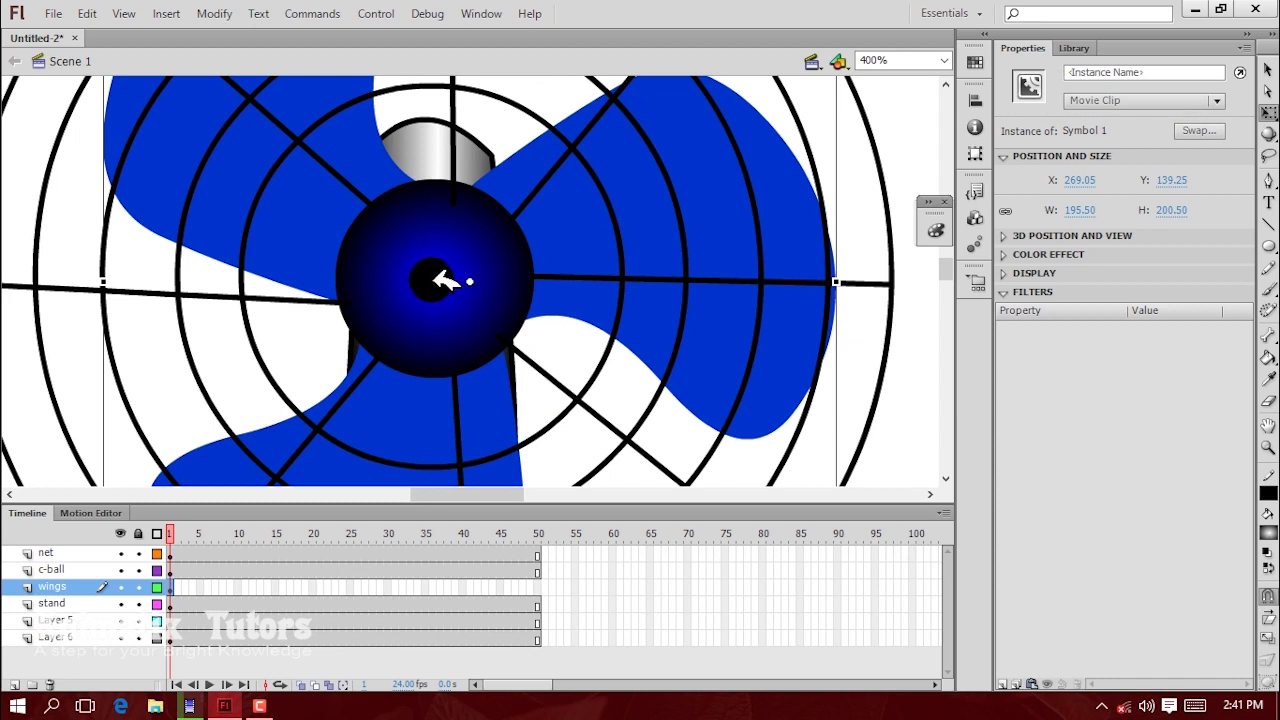
pyautogui.click(566, 345)
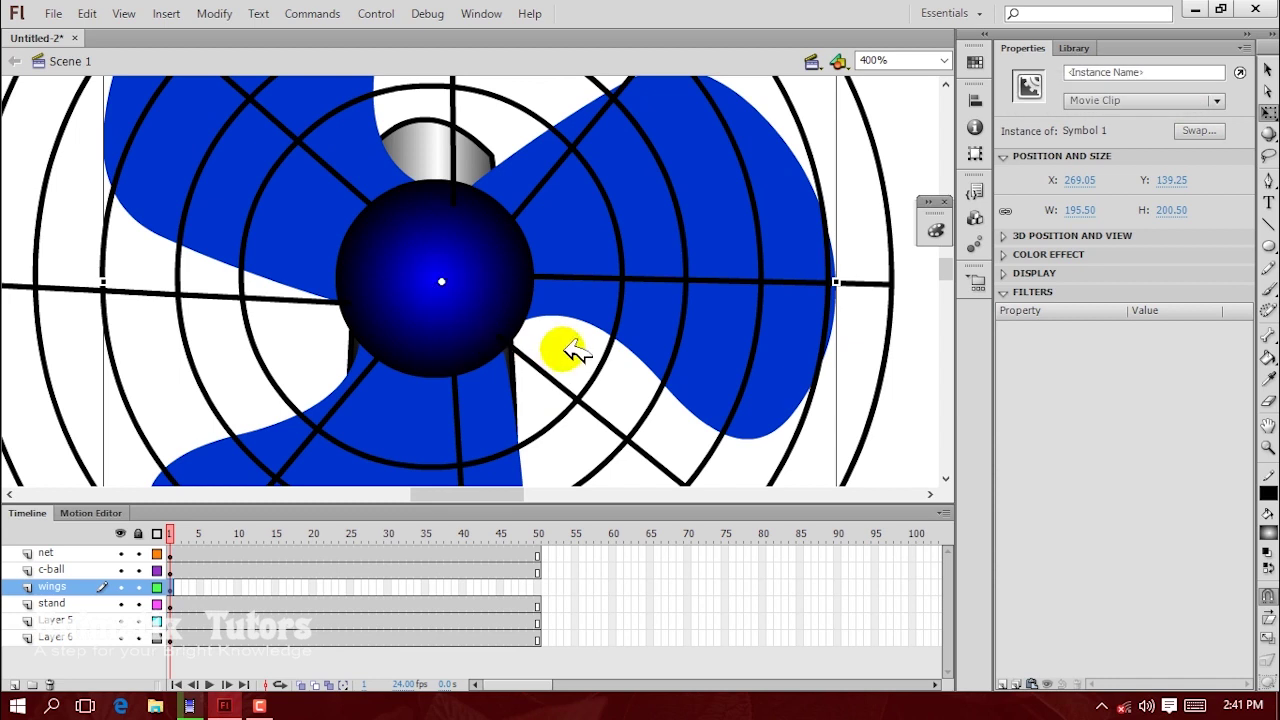
pyautogui.hotkey('ctrl', '=')
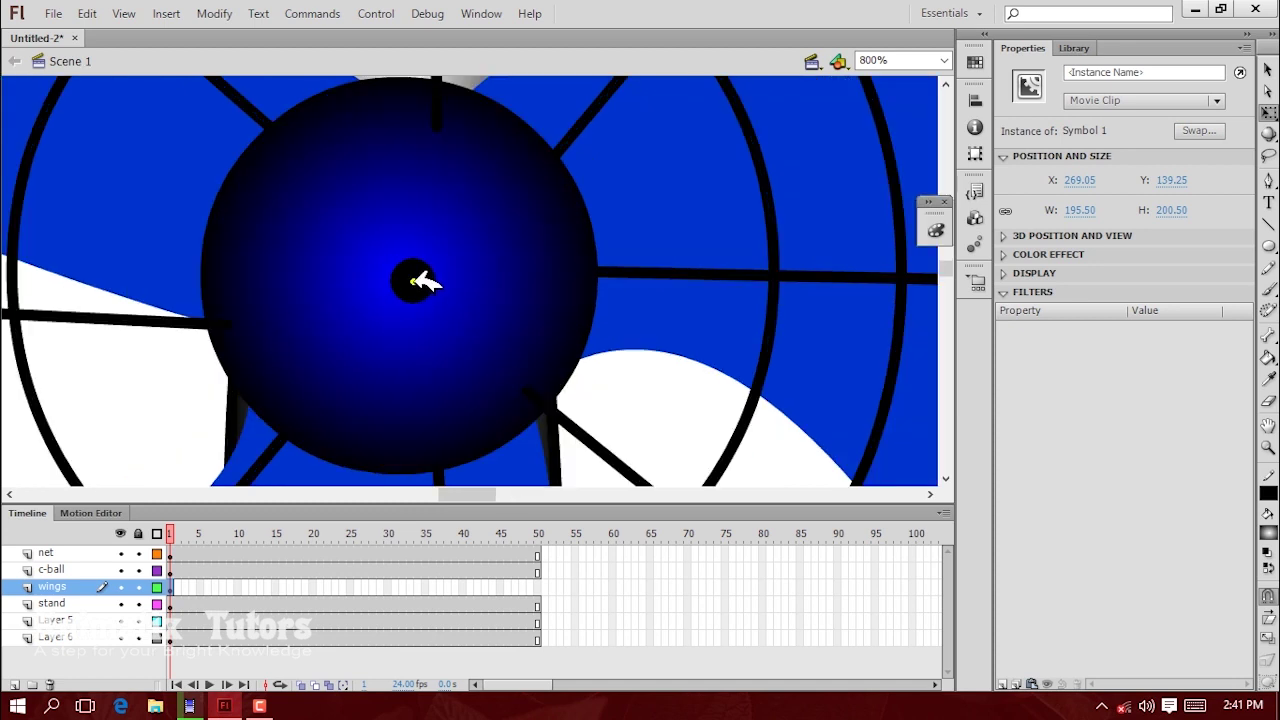
pyautogui.click(666, 397)
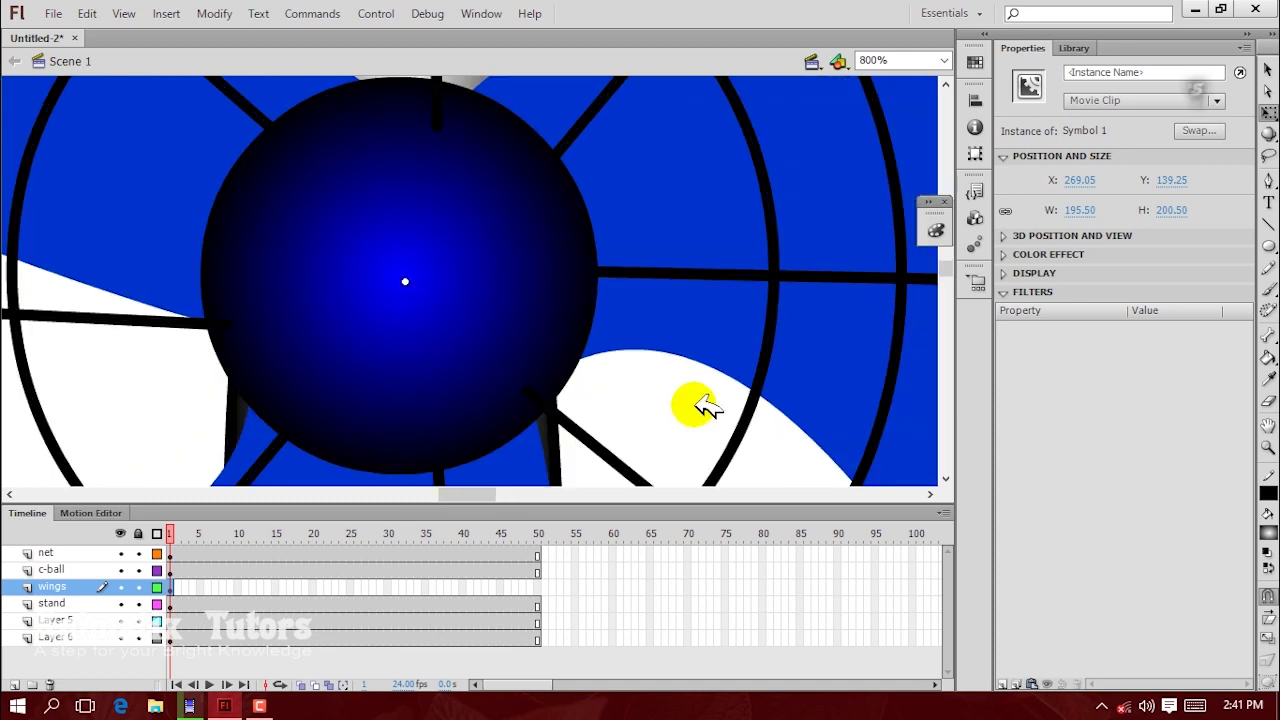
pyautogui.hotkey('ctrl', '-')
pyautogui.hotkey('ctrl', '-')
pyautogui.hotkey('ctrl', '-')
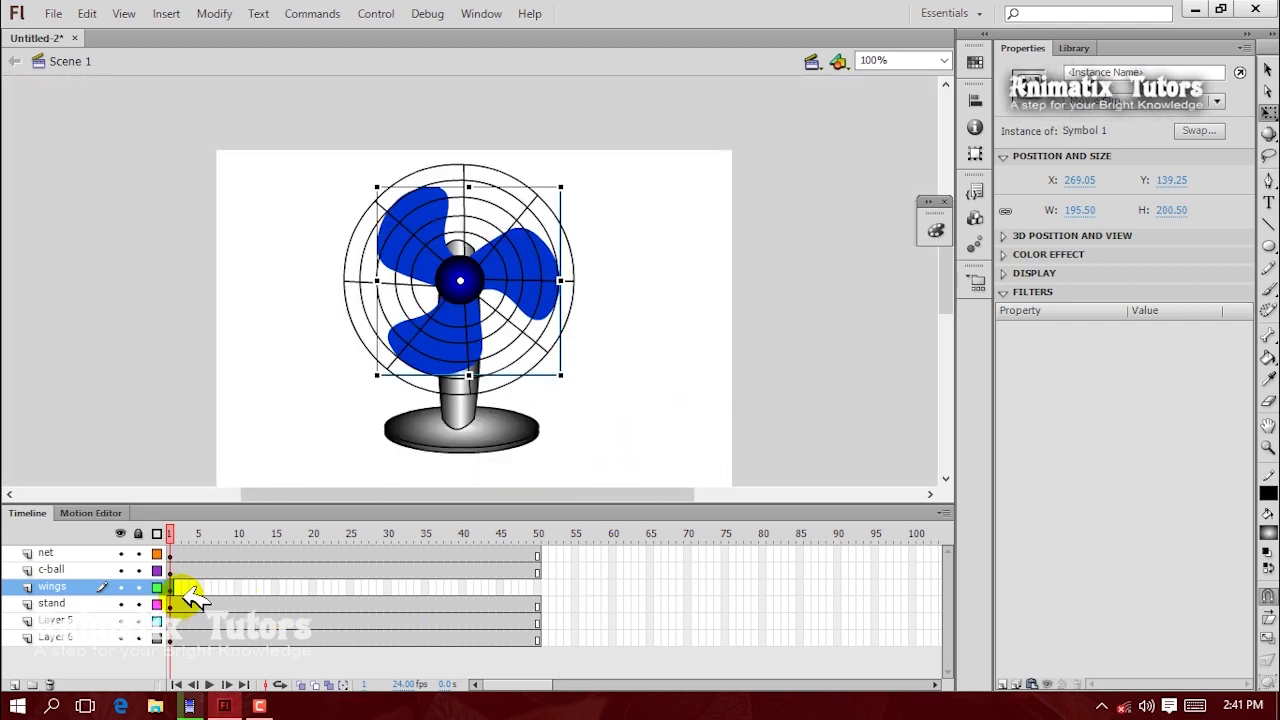
# Step: Insert a keyframe at frame 50 of the wings layer and create a classic tween between frames 1 and 50
pyautogui.rightClick(538, 588)
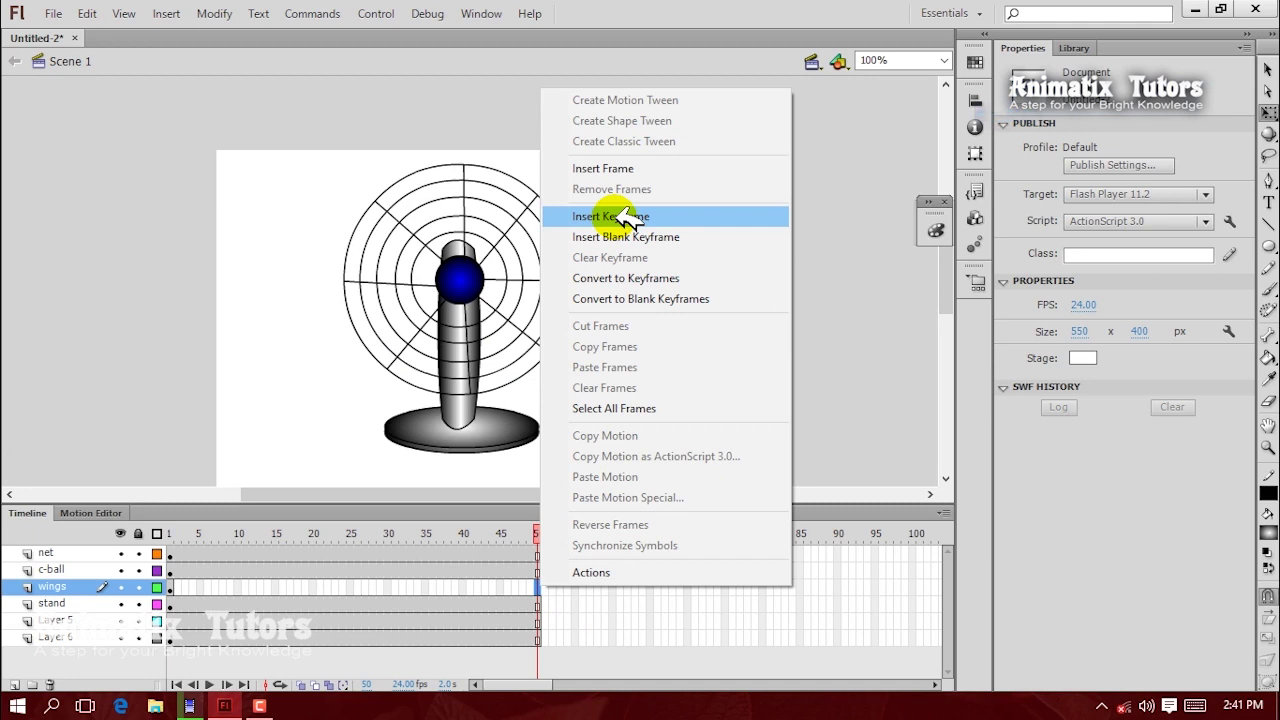
pyautogui.click(622, 216)
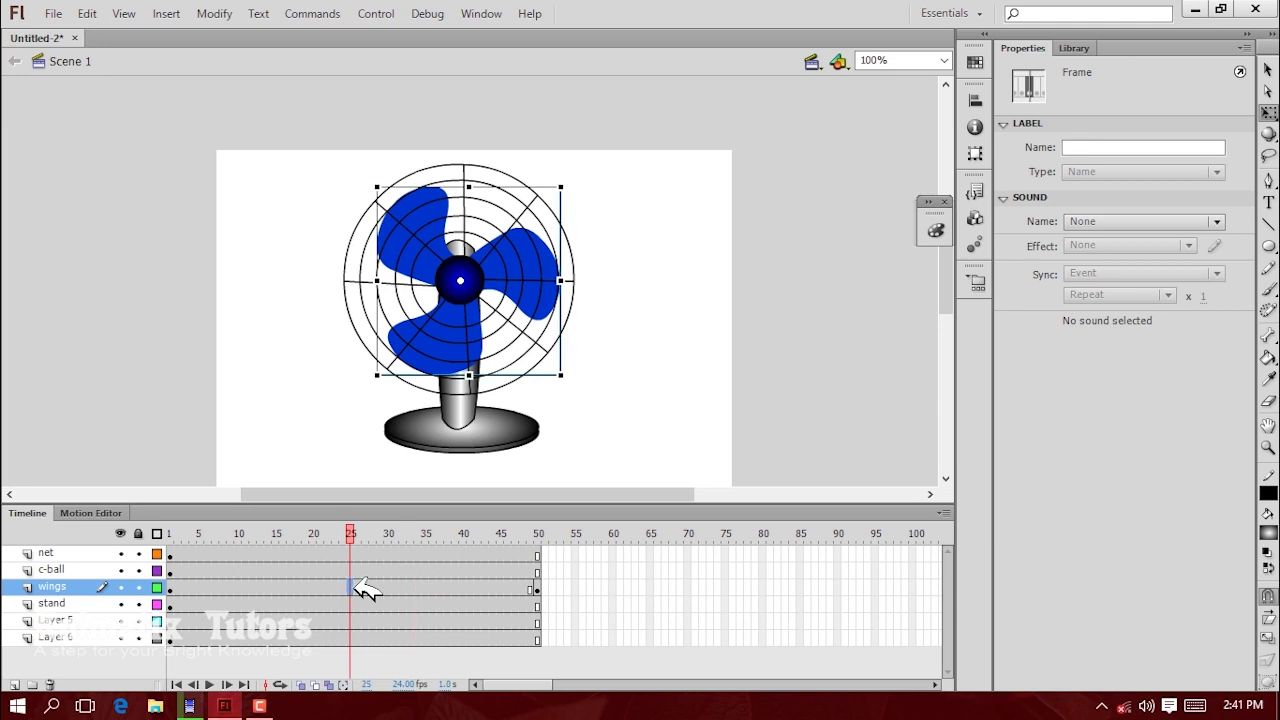
pyautogui.moveTo(355, 588); pyautogui.dragTo(305, 588)
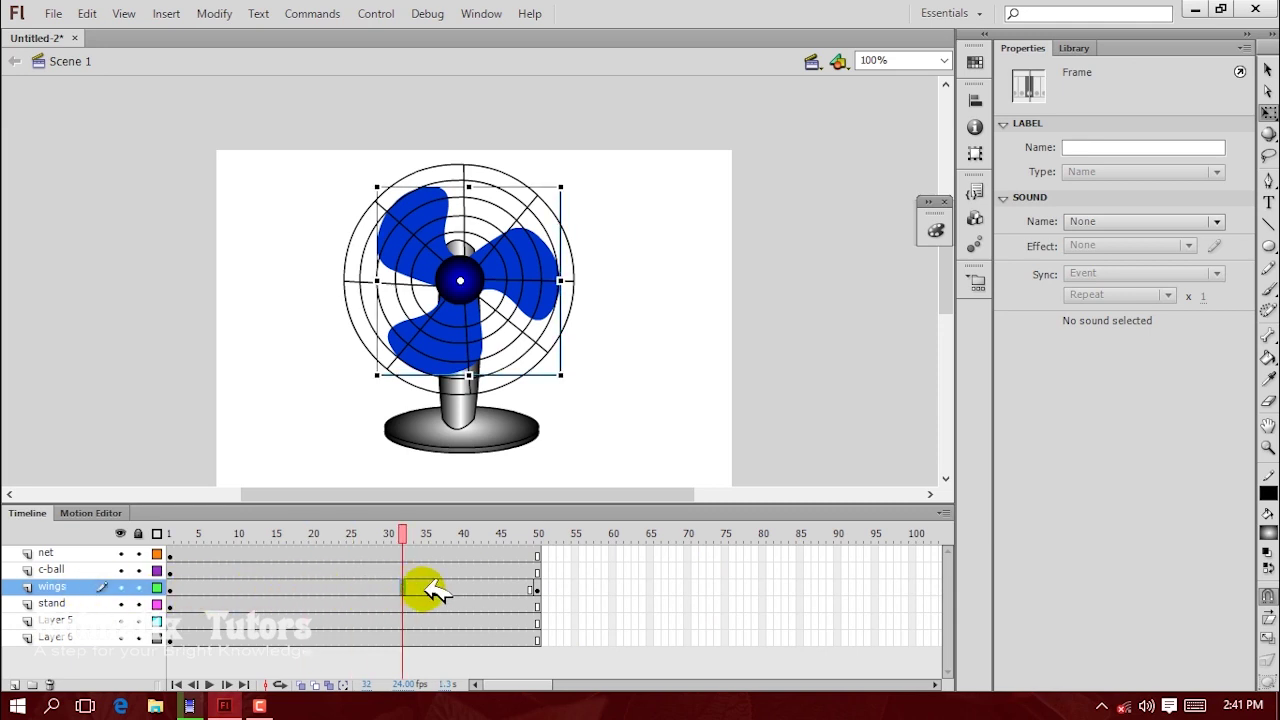
pyautogui.rightClick(366, 590)
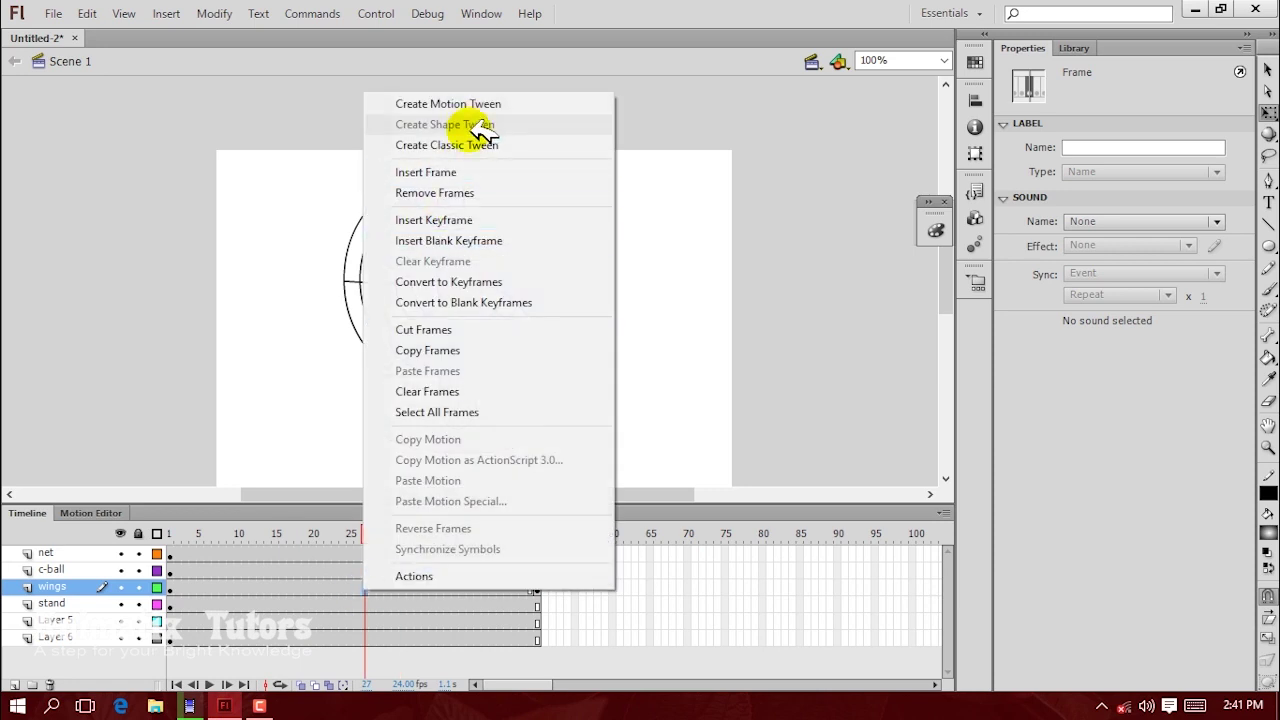
pyautogui.click(478, 146)
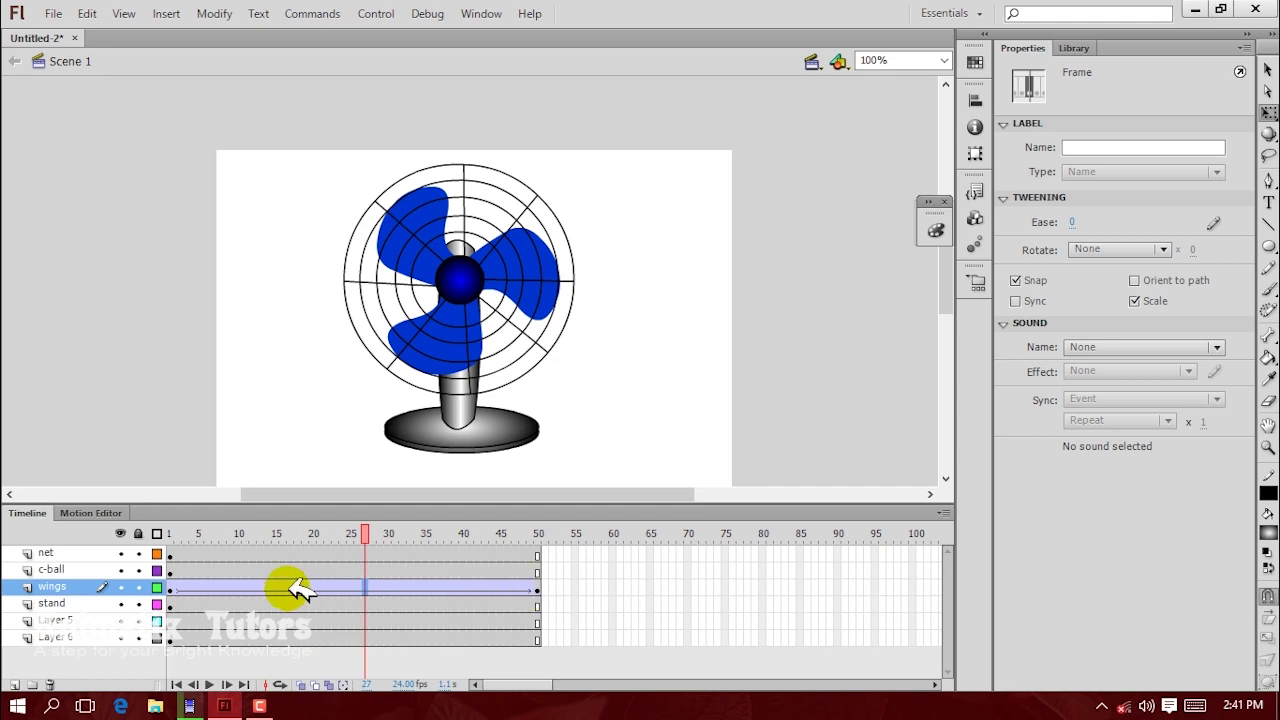
# Step: Set the rotation of the new wings tween to CW
pyautogui.click(456, 588)
pyautogui.moveTo(333, 590); pyautogui.dragTo(287, 588)
pyautogui.click(440, 588)
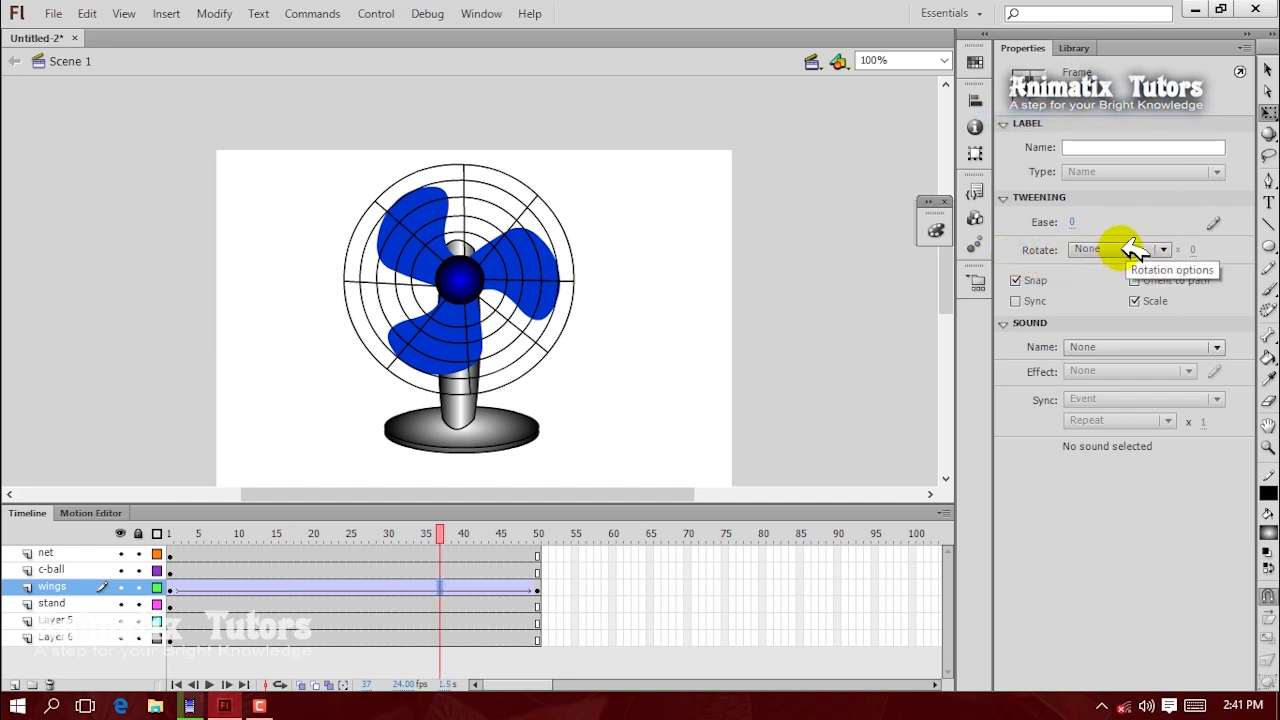
pyautogui.click(1133, 250)
pyautogui.click(1143, 306)
# Step: Scrub through the wings rotation on the timeline, test the movie, and close the test window
pyautogui.click(468, 538)
pyautogui.moveTo(452, 538); pyautogui.dragTo(380, 534)
pyautogui.click(645, 330)
pyautogui.click(376, 14)
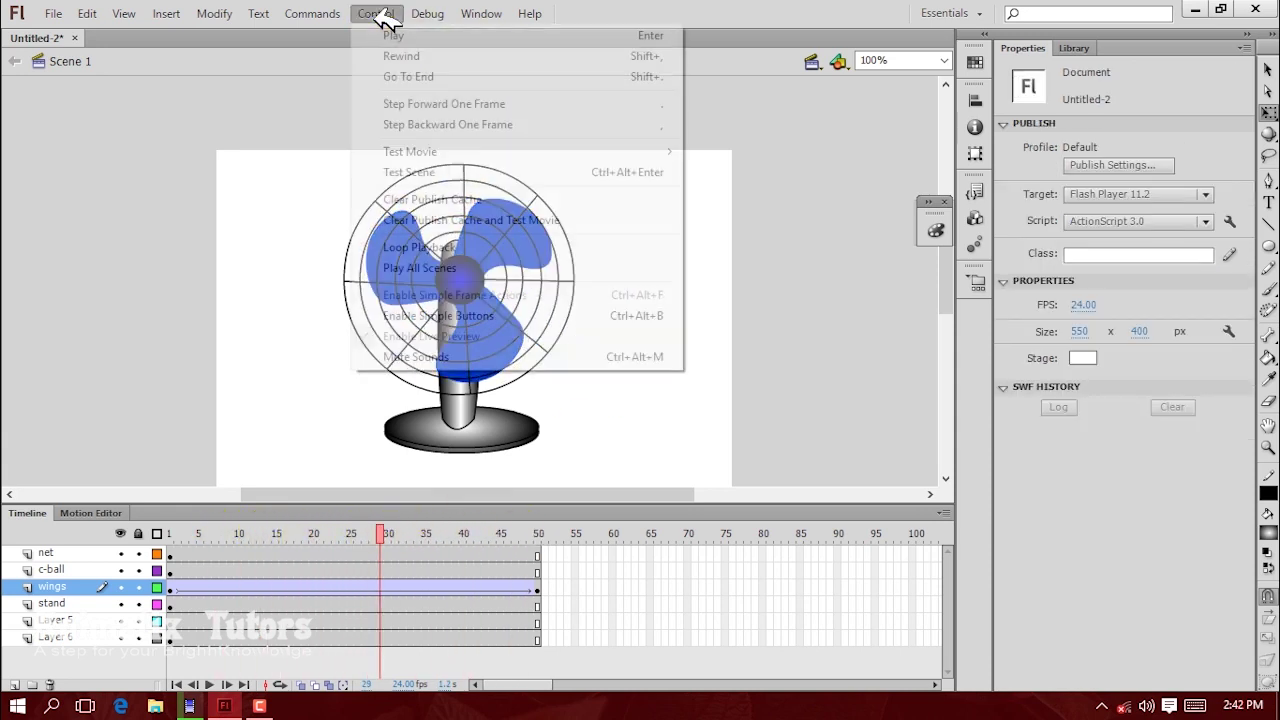
pyautogui.moveTo(423, 151)
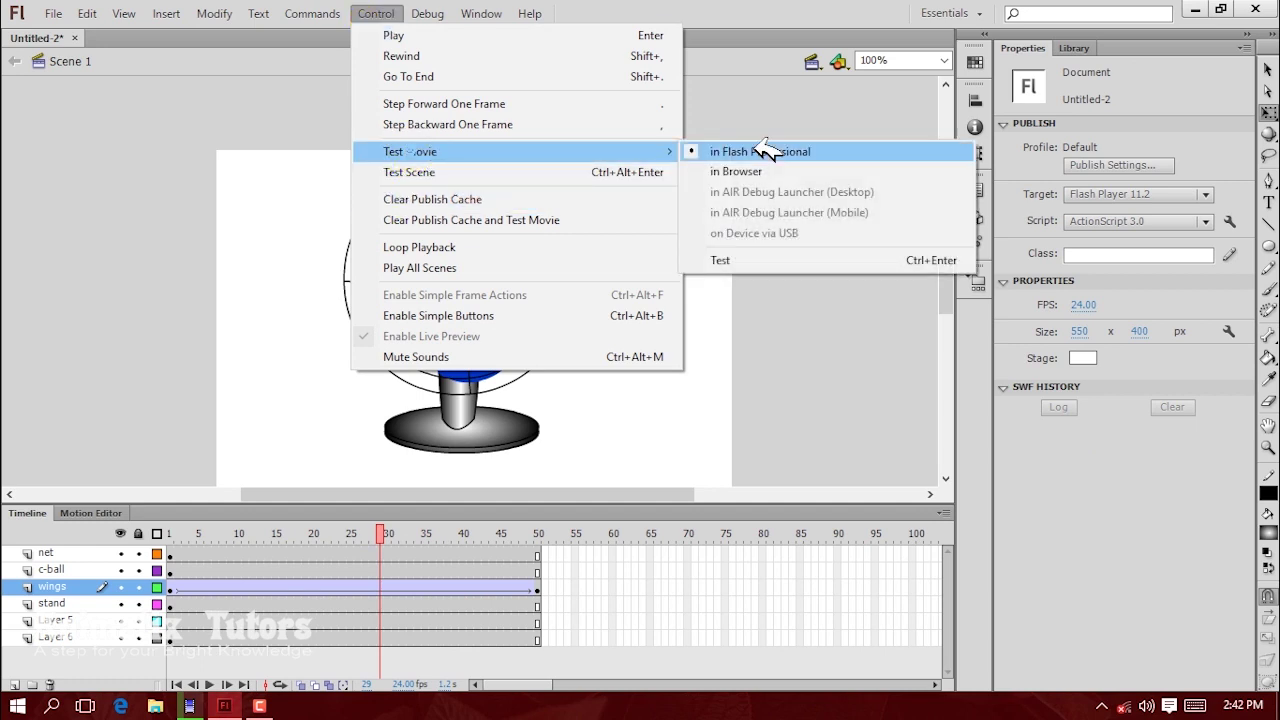
pyautogui.click(755, 260)
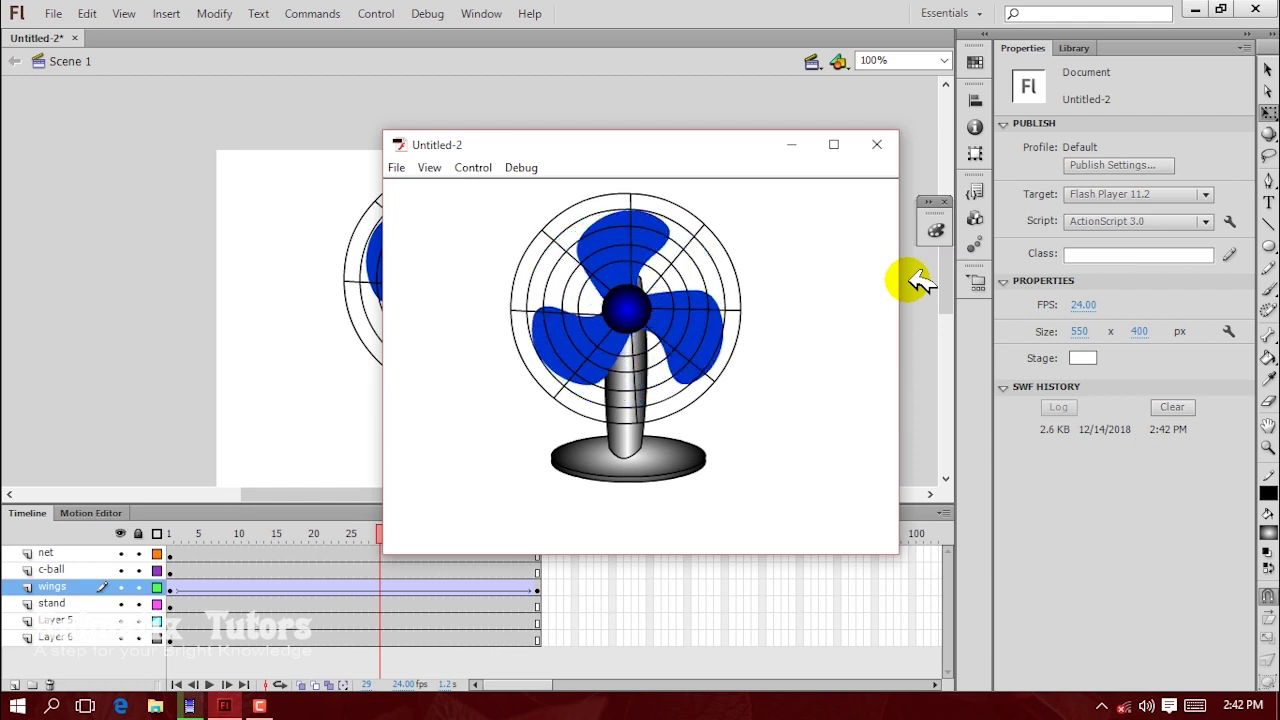
pyautogui.click(876, 144)
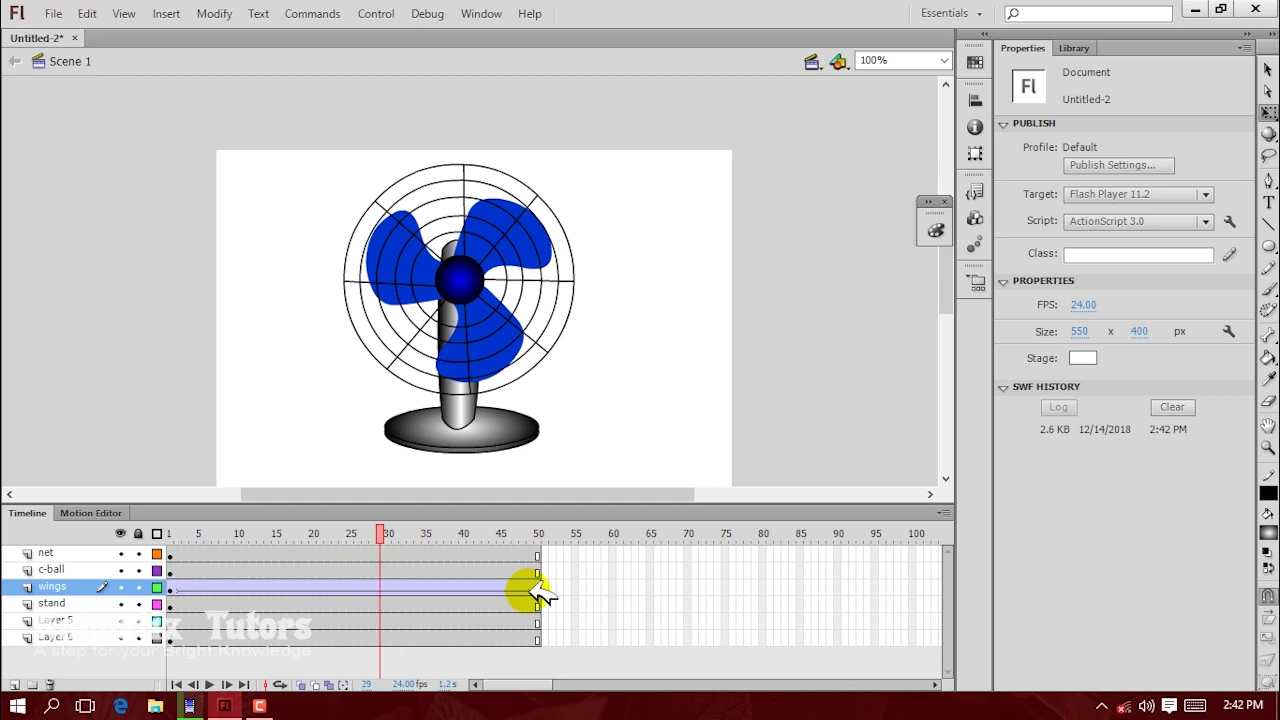
# Step: Set the clockwise rotation count of the wings tween to 2
pyautogui.click(340, 585)
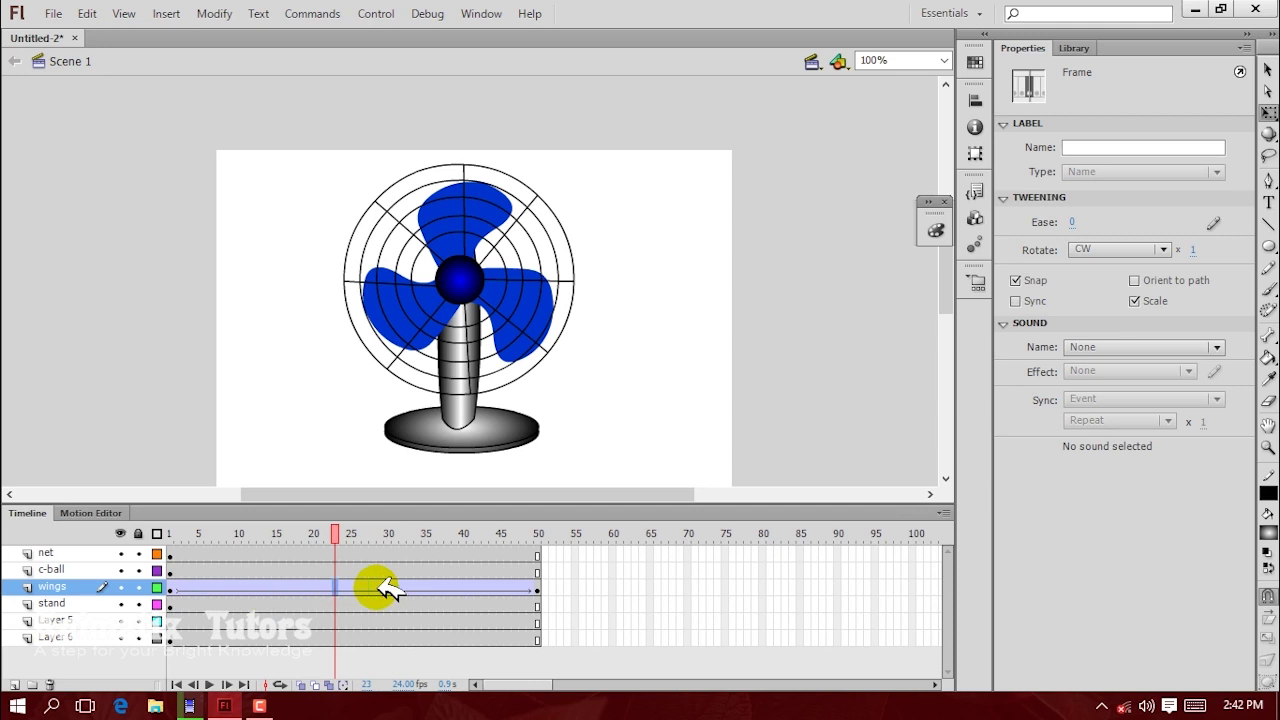
pyautogui.moveTo(535, 592); pyautogui.dragTo(318, 592)
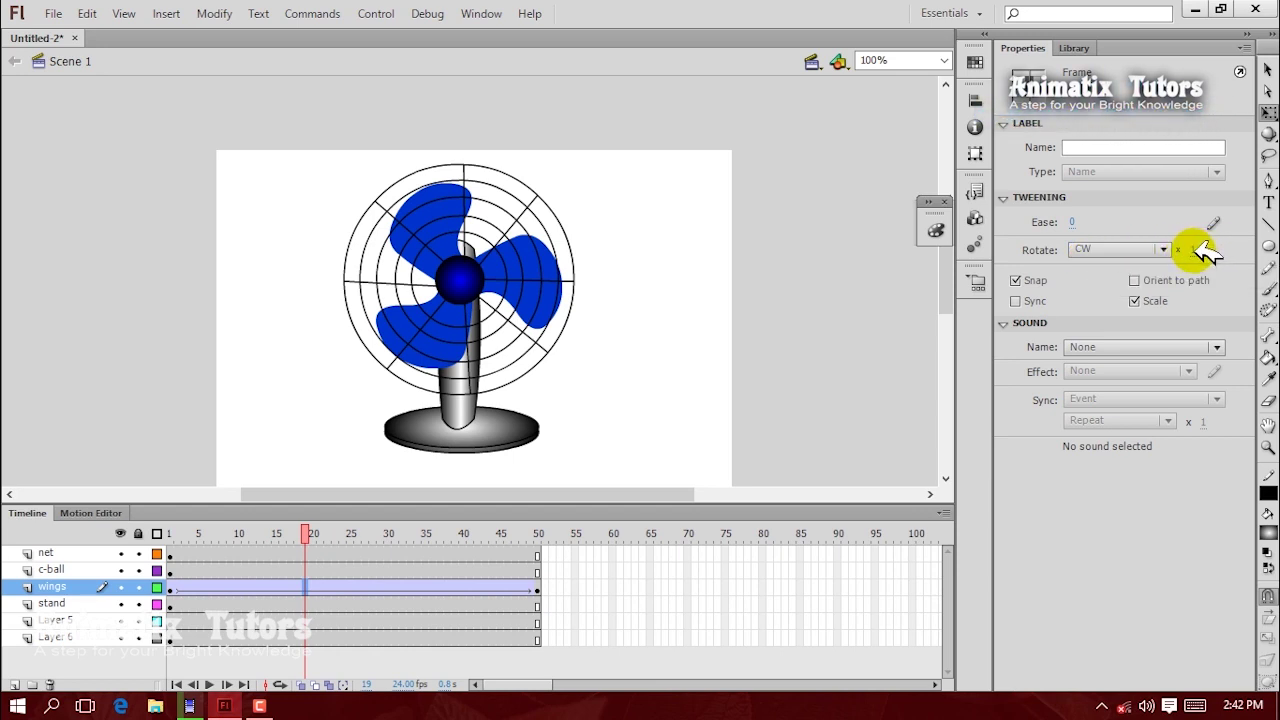
pyautogui.press('Return')
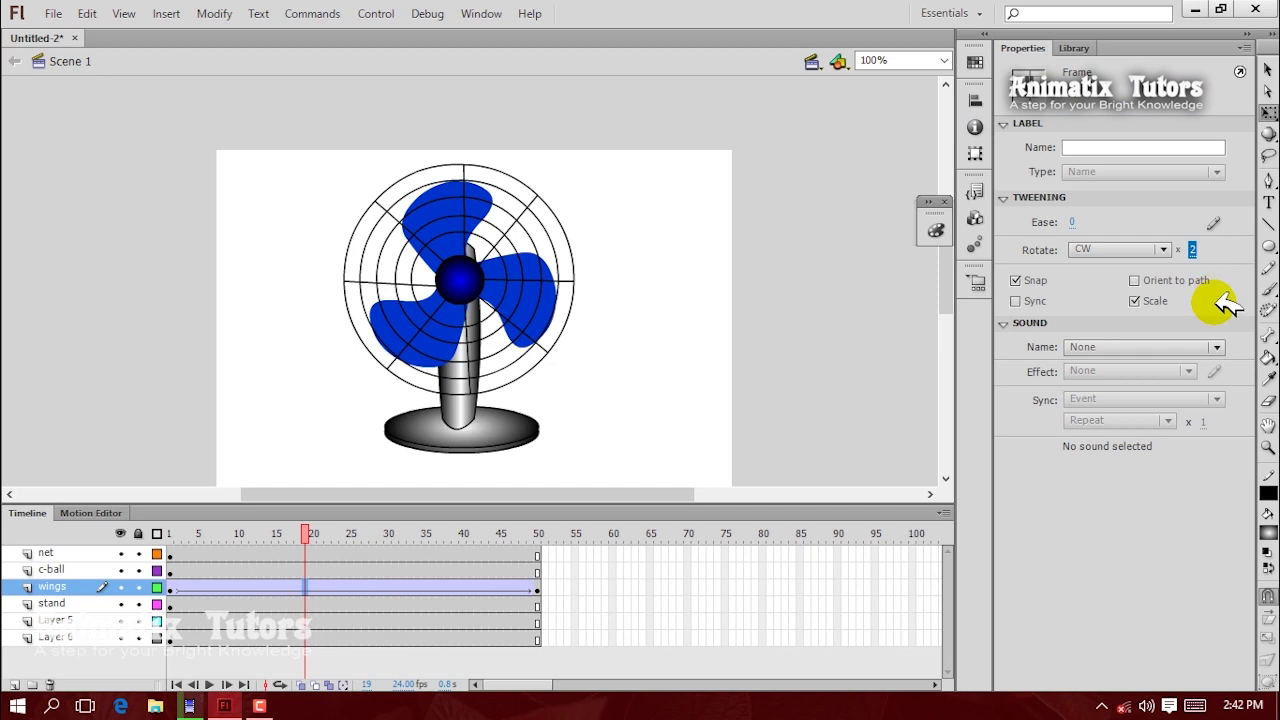
# Step: Test the movie to view the wings spinning with the increased rotation count
pyautogui.click(366, 12)
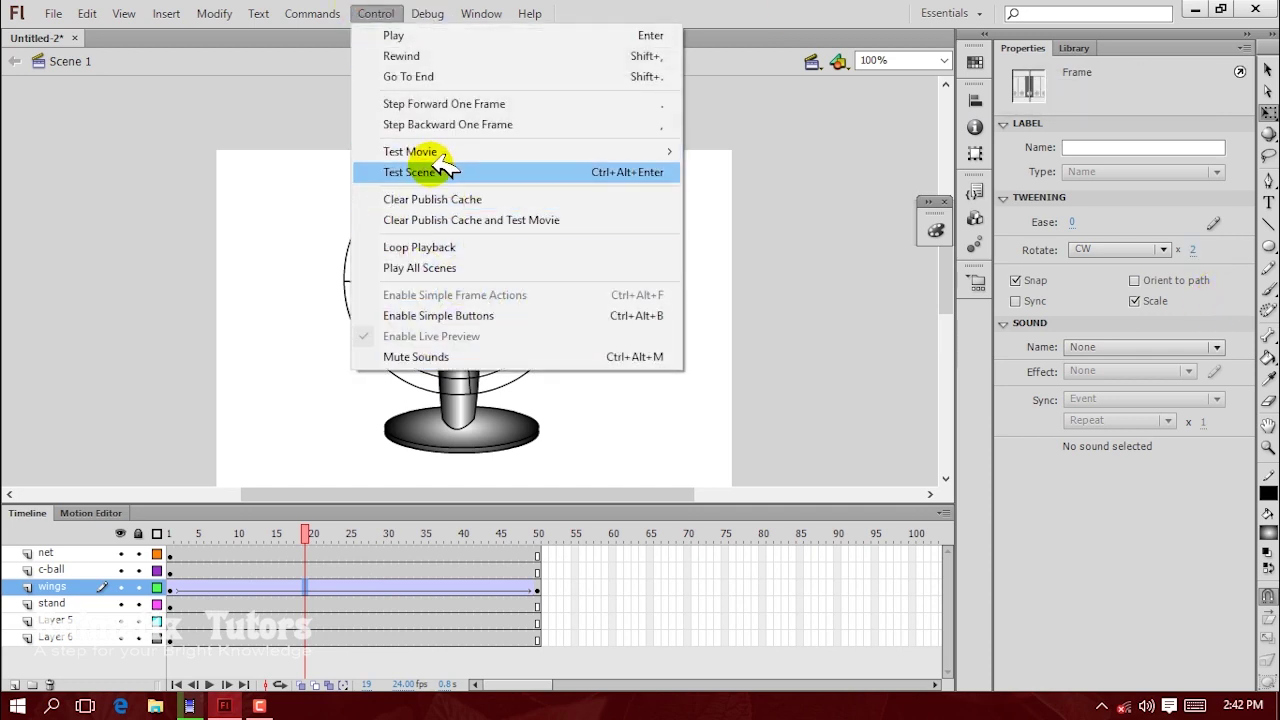
pyautogui.moveTo(471, 154)
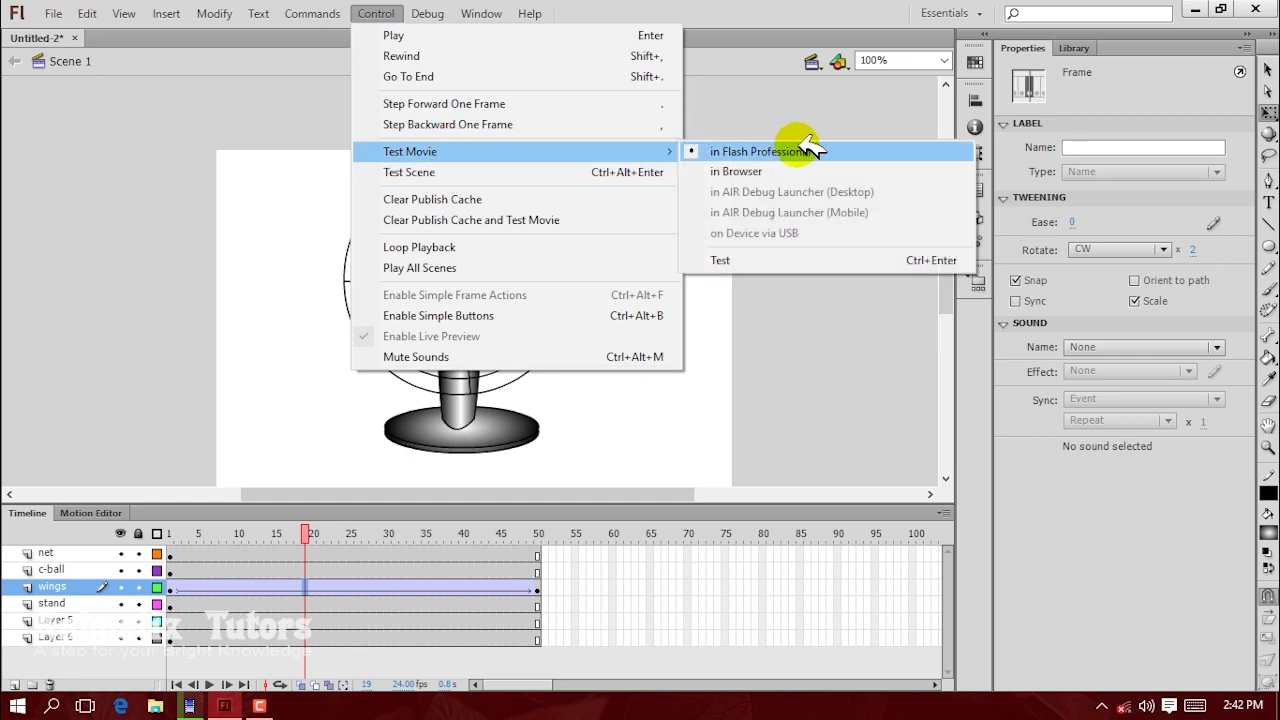
pyautogui.click(720, 260)
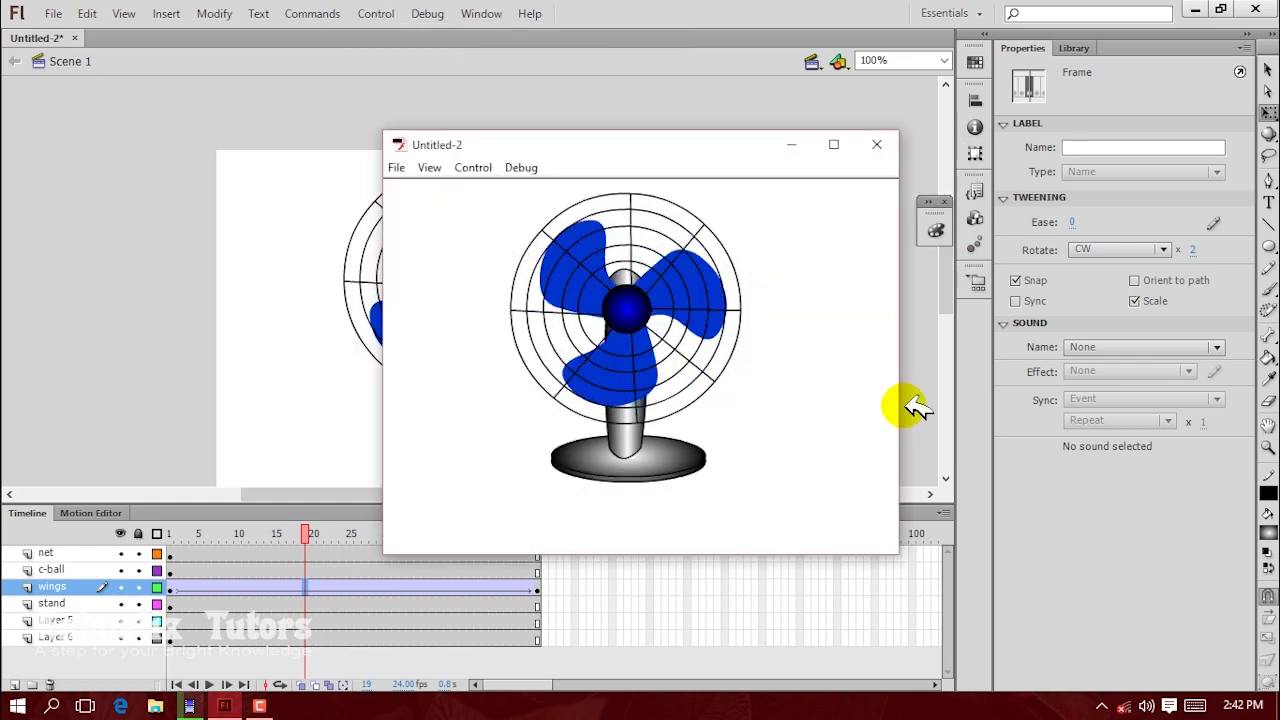